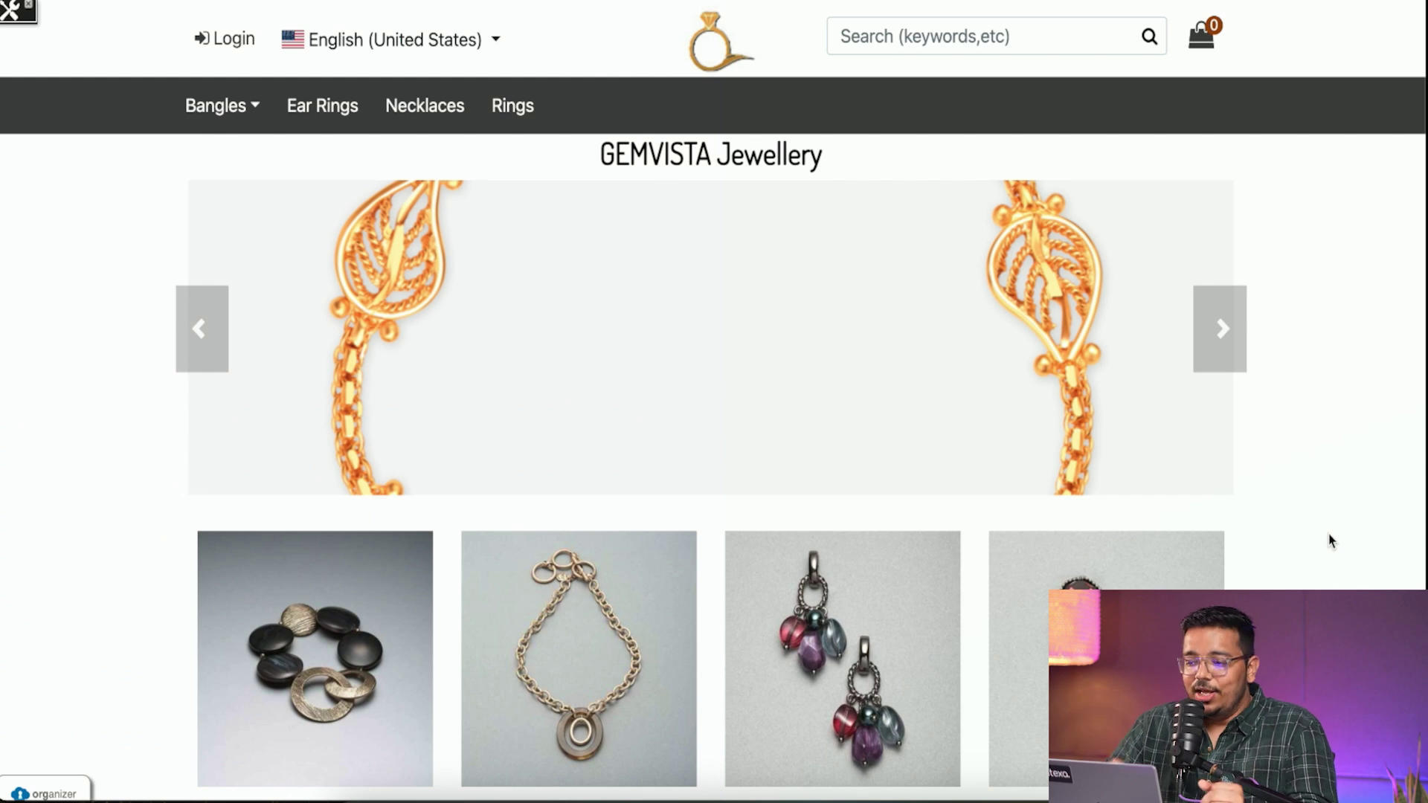
- Check which languages the storefront offers
{"action": "scroll", "coordinate": [1331, 541], "scroll_direction": "down", "scroll_amount": 5}
{"action": "scroll", "coordinate": [1190, 337], "scroll_direction": "up", "scroll_amount": 5}
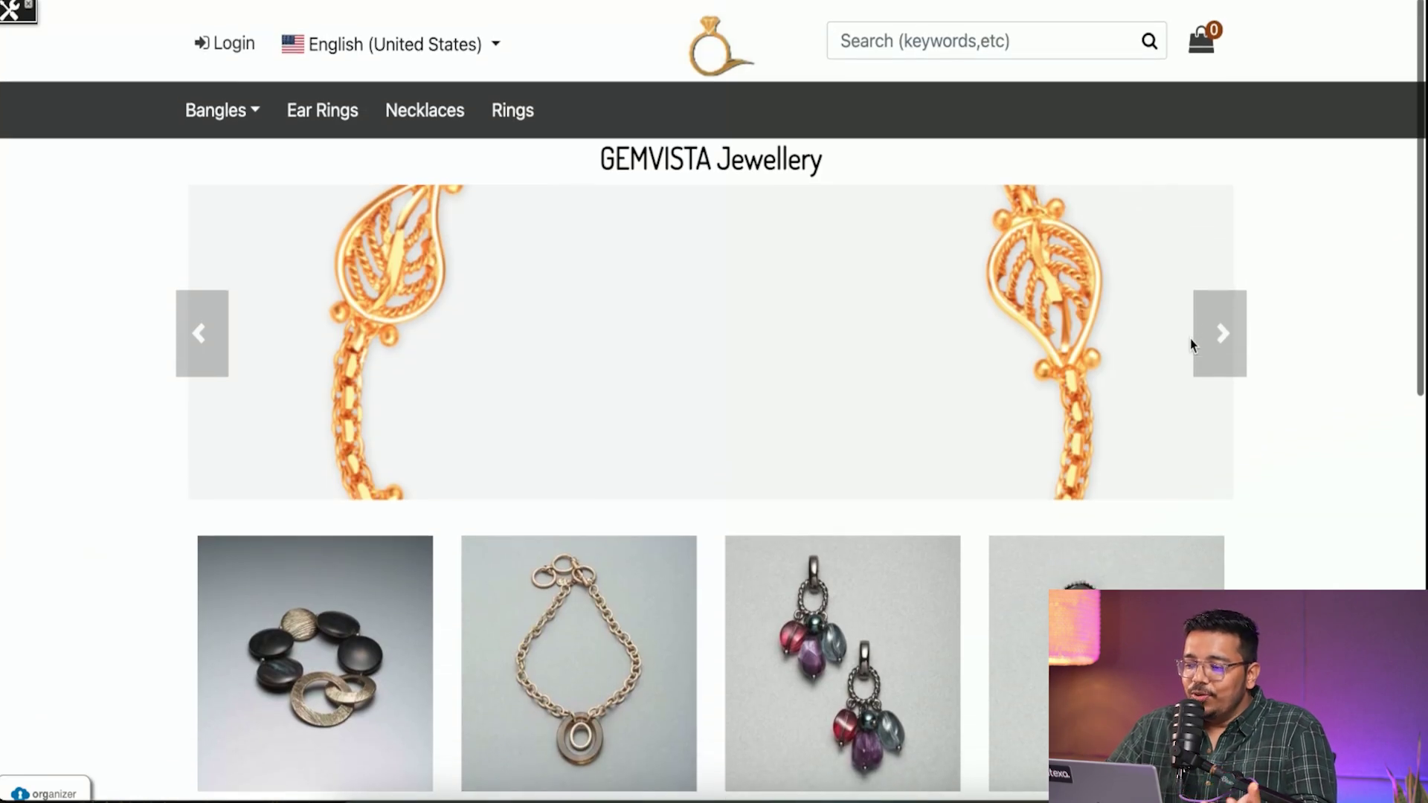
{"action": "left_click", "coordinate": [445, 54]}
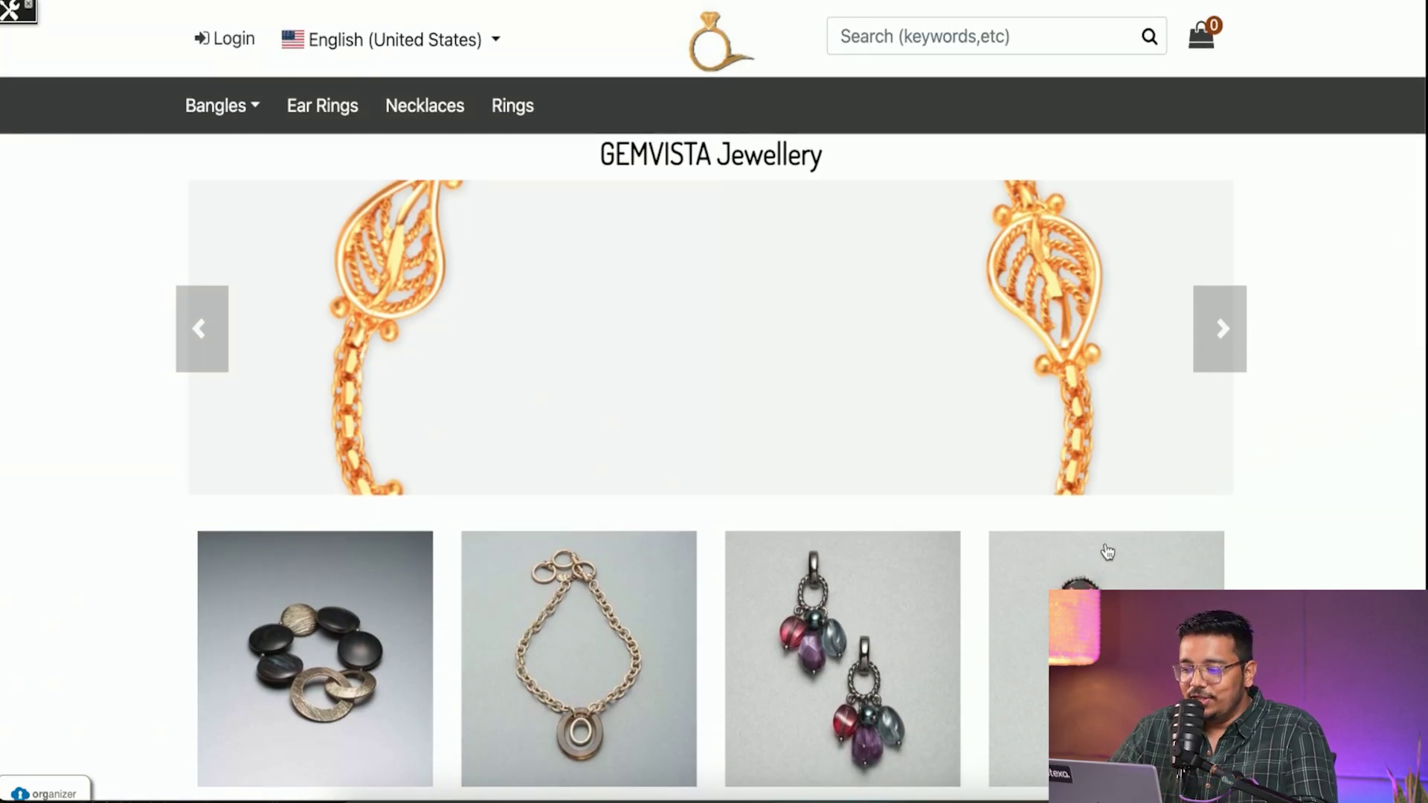
- Add the Light Hematite Button Clip-on Earrings ($18.00) to the cart and open the mini cart
{"action": "scroll", "coordinate": [1106, 551], "scroll_direction": "down", "scroll_amount": 10}
{"action": "scroll", "coordinate": [1113, 239], "scroll_direction": "up", "scroll_amount": 2}
{"action": "scroll", "coordinate": [1113, 240], "scroll_direction": "up", "scroll_amount": 2}
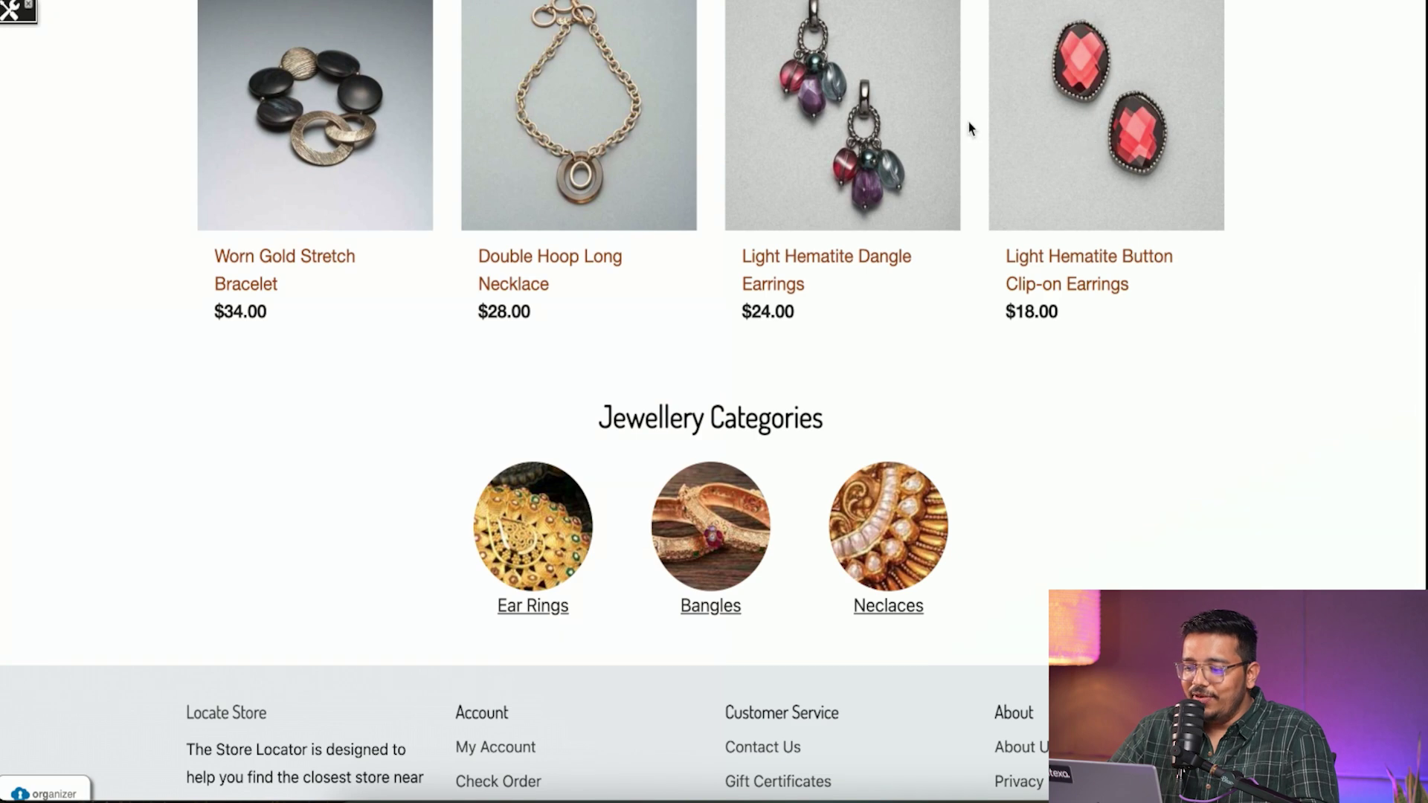
{"action": "left_click", "coordinate": [1108, 202]}
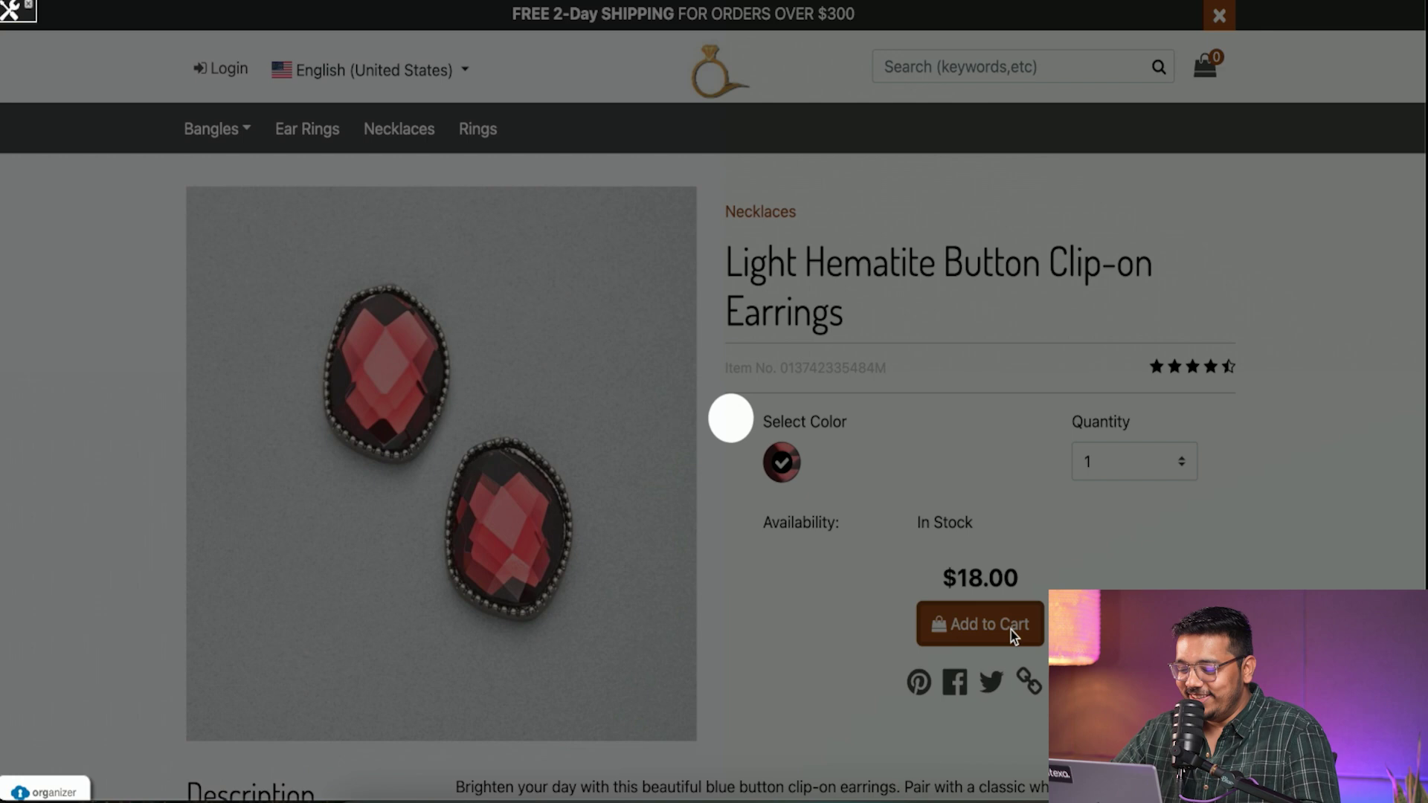
{"action": "left_click", "coordinate": [1011, 631]}
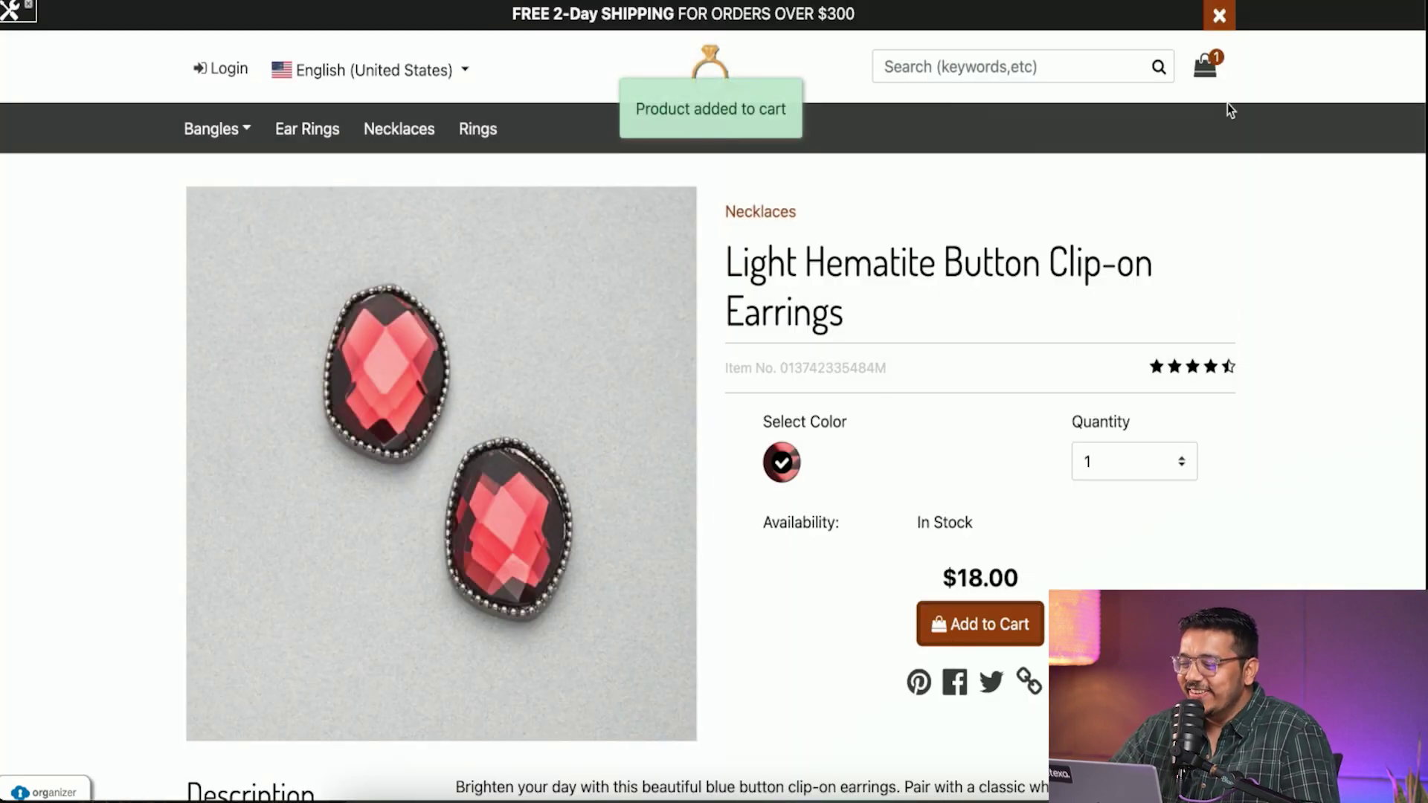
{"action": "left_click", "coordinate": [1205, 67]}
- Go from the full cart page into checkout
{"action": "left_click", "coordinate": [1126, 425]}
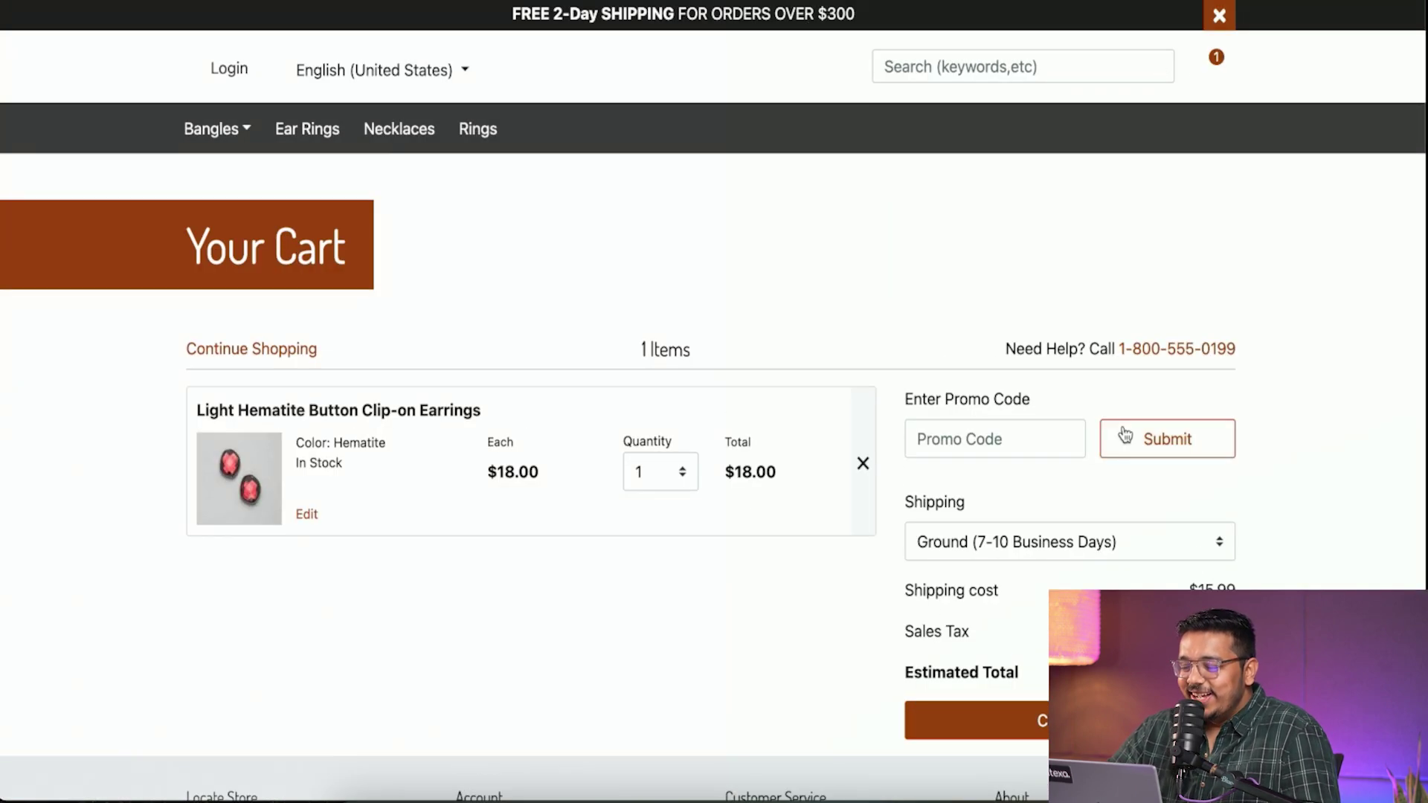
{"action": "scroll", "coordinate": [707, 536], "scroll_direction": "down", "scroll_amount": 4}
{"action": "left_click", "coordinate": [1051, 431]}
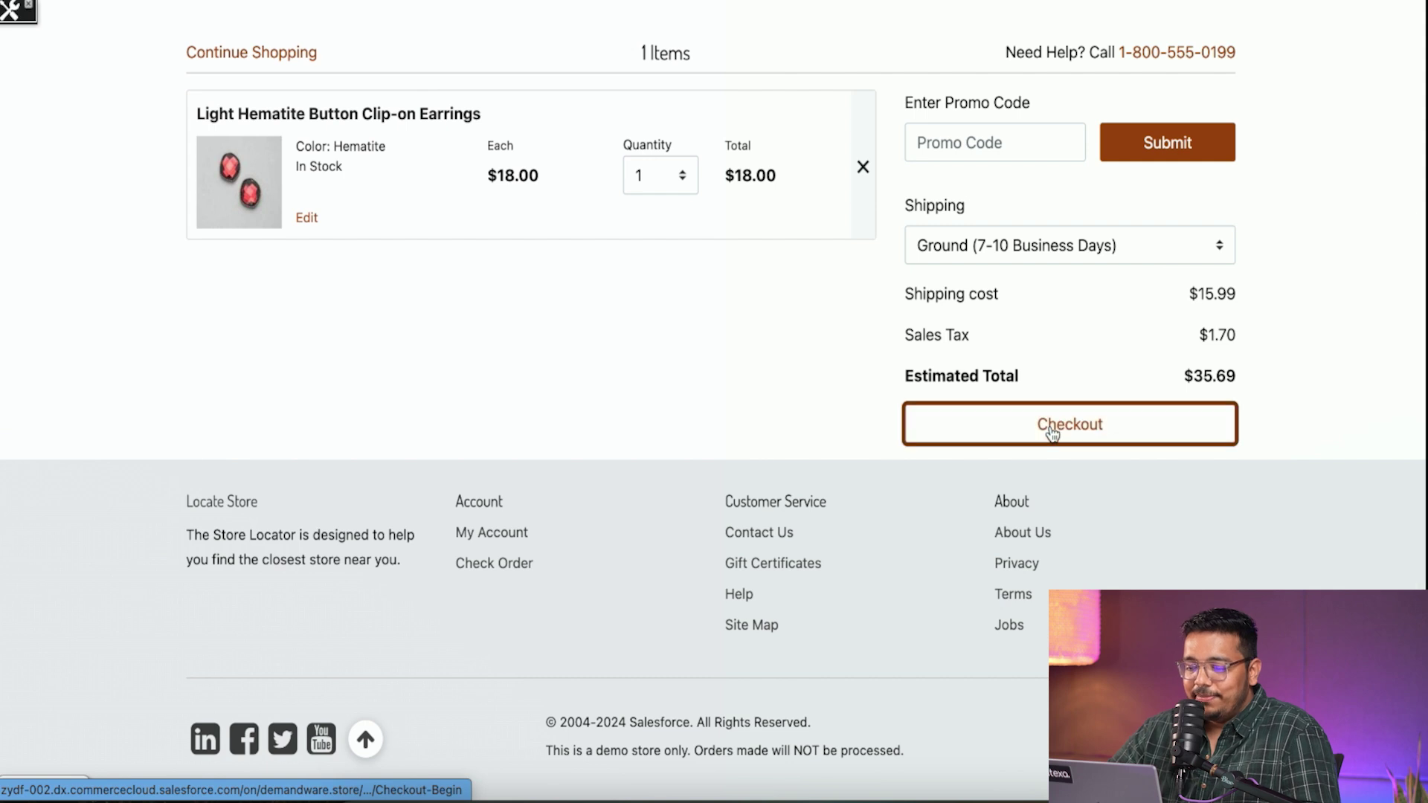
{"action": "scroll", "coordinate": [593, 364], "scroll_direction": "down", "scroll_amount": 3}
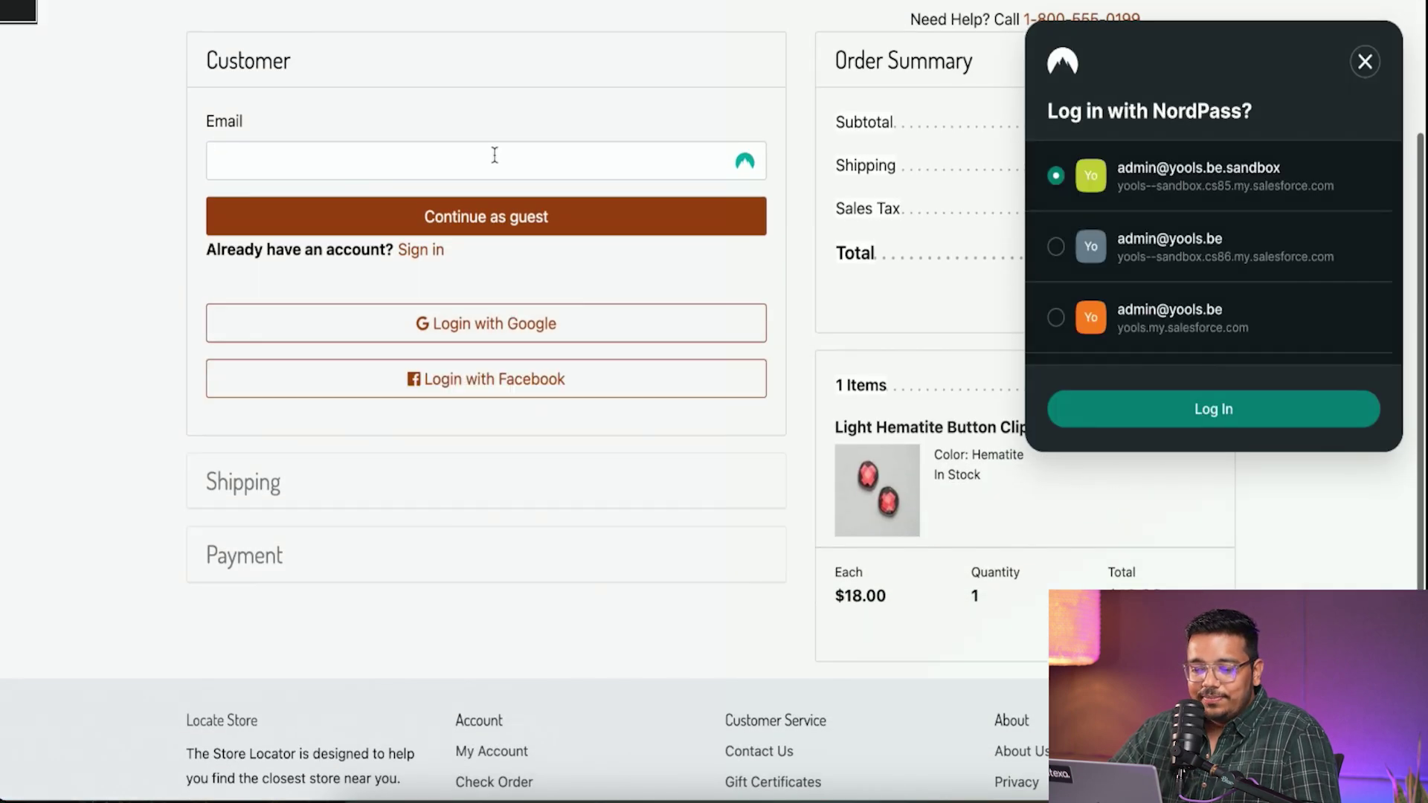
- Fill in the customer's saved email address and continue as a guest
{"action": "left_click", "coordinate": [494, 157]}
{"action": "left_click", "coordinate": [1364, 62]}
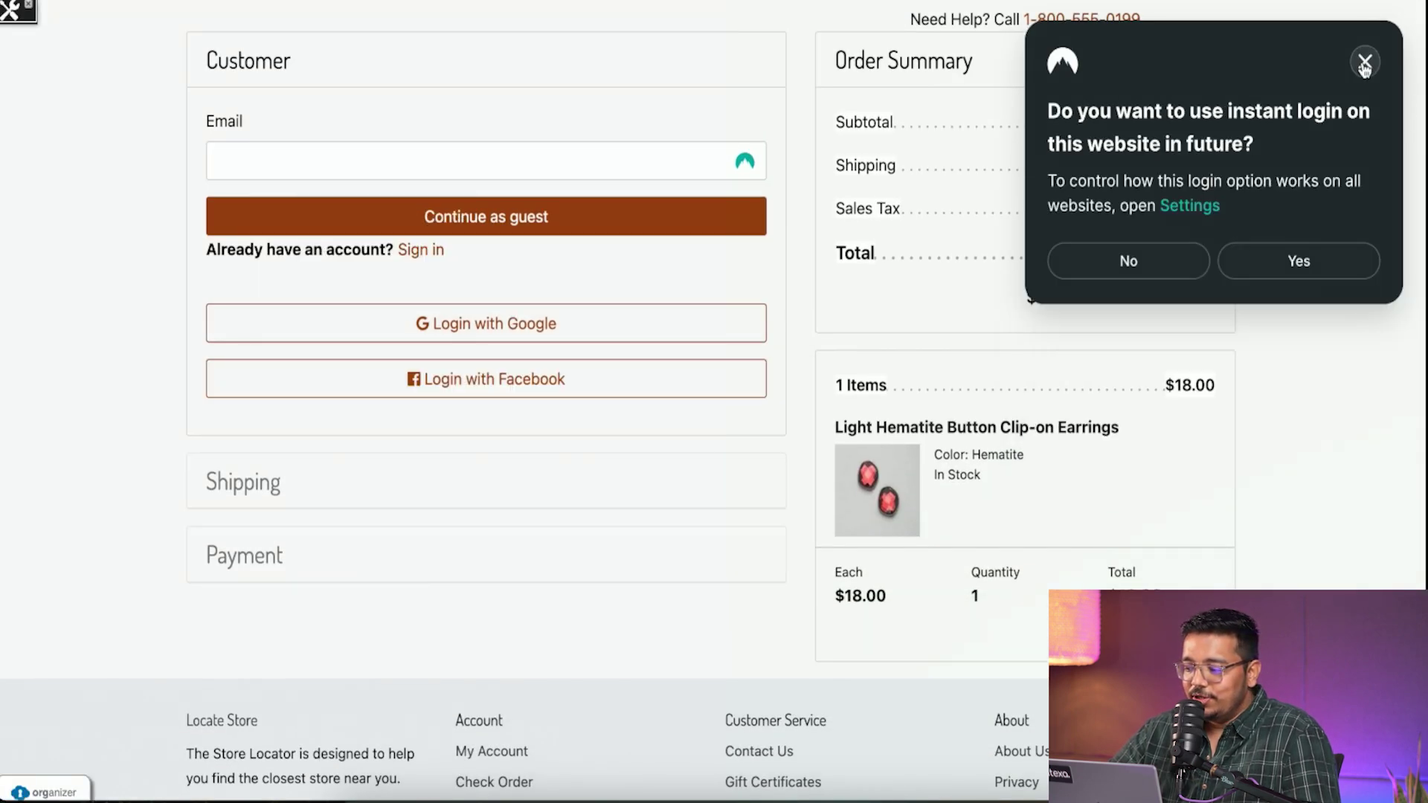
{"action": "left_click", "coordinate": [602, 163]}
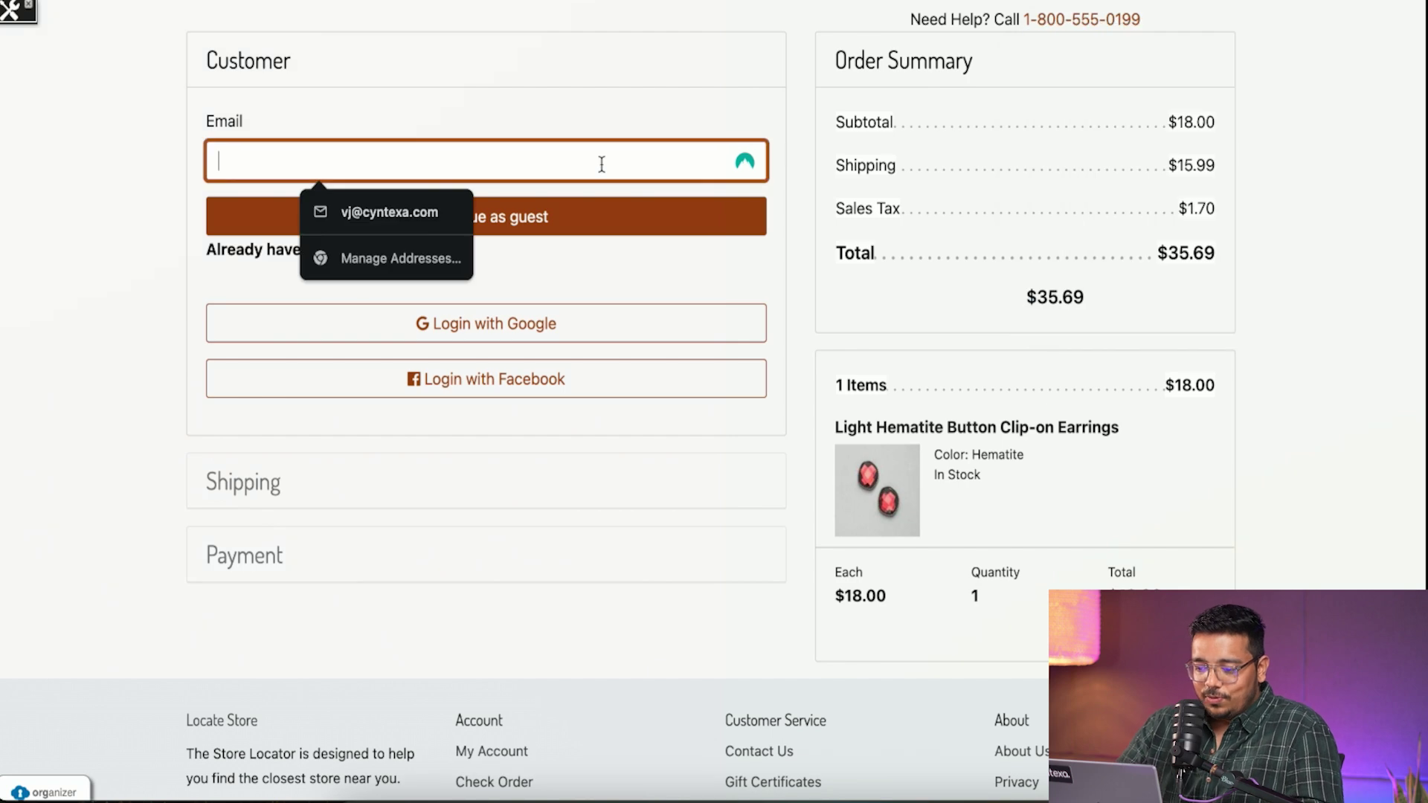
{"action": "left_click", "coordinate": [368, 214]}
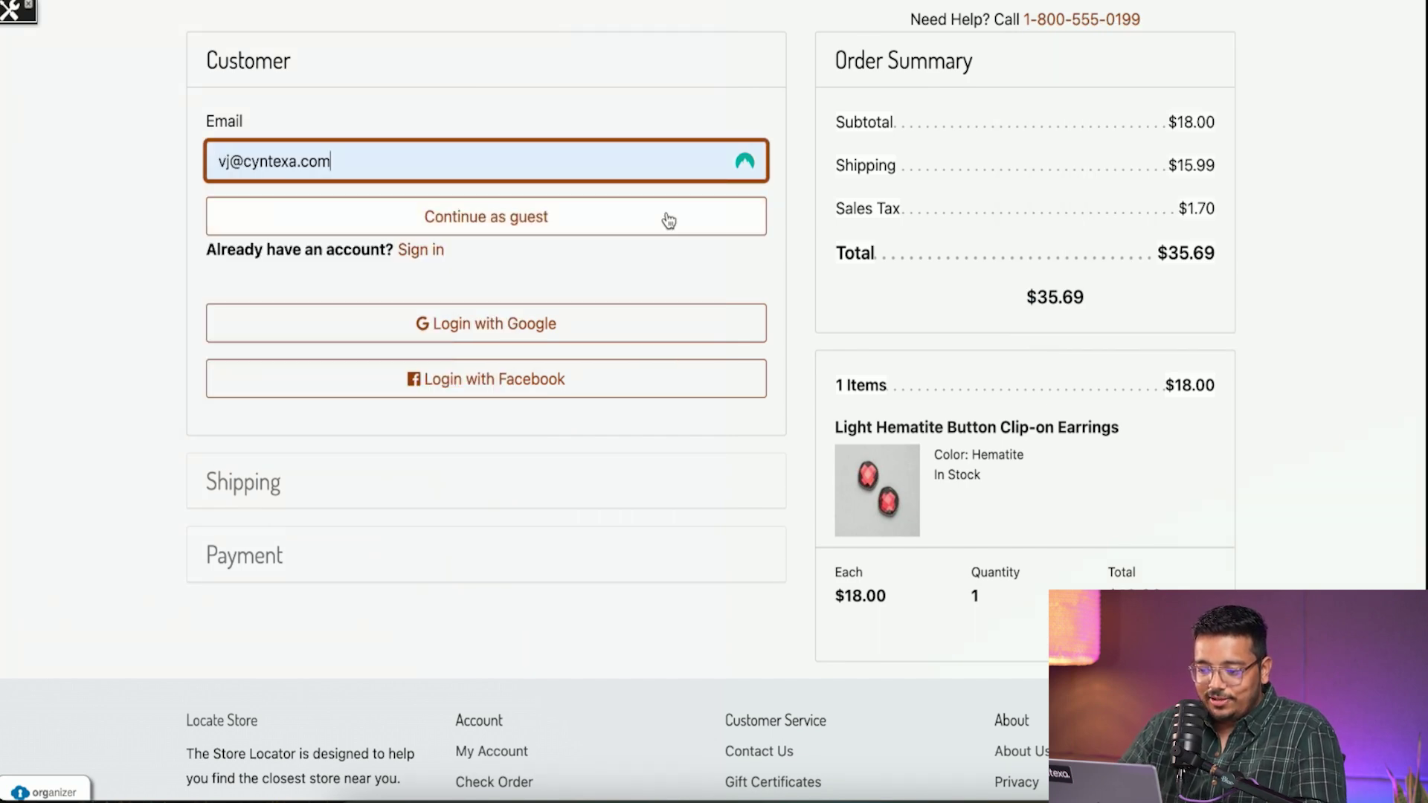
{"action": "left_click", "coordinate": [675, 218]}
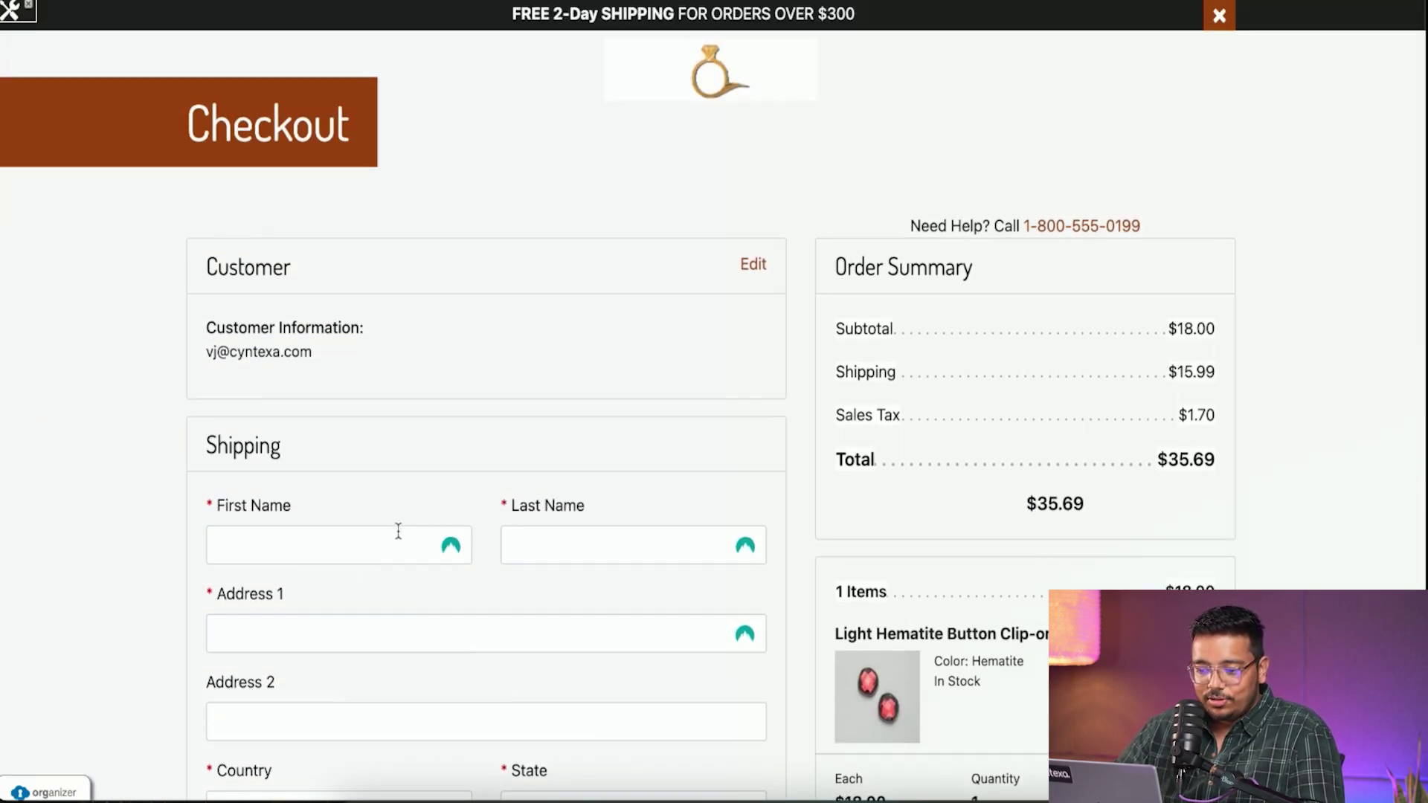
- Reopen the Customer email step for editing, then go back to the GEMVISTA home page
{"action": "scroll", "coordinate": [398, 521], "scroll_direction": "down", "scroll_amount": 10}
{"action": "scroll", "coordinate": [399, 535], "scroll_direction": "up", "scroll_amount": 10}
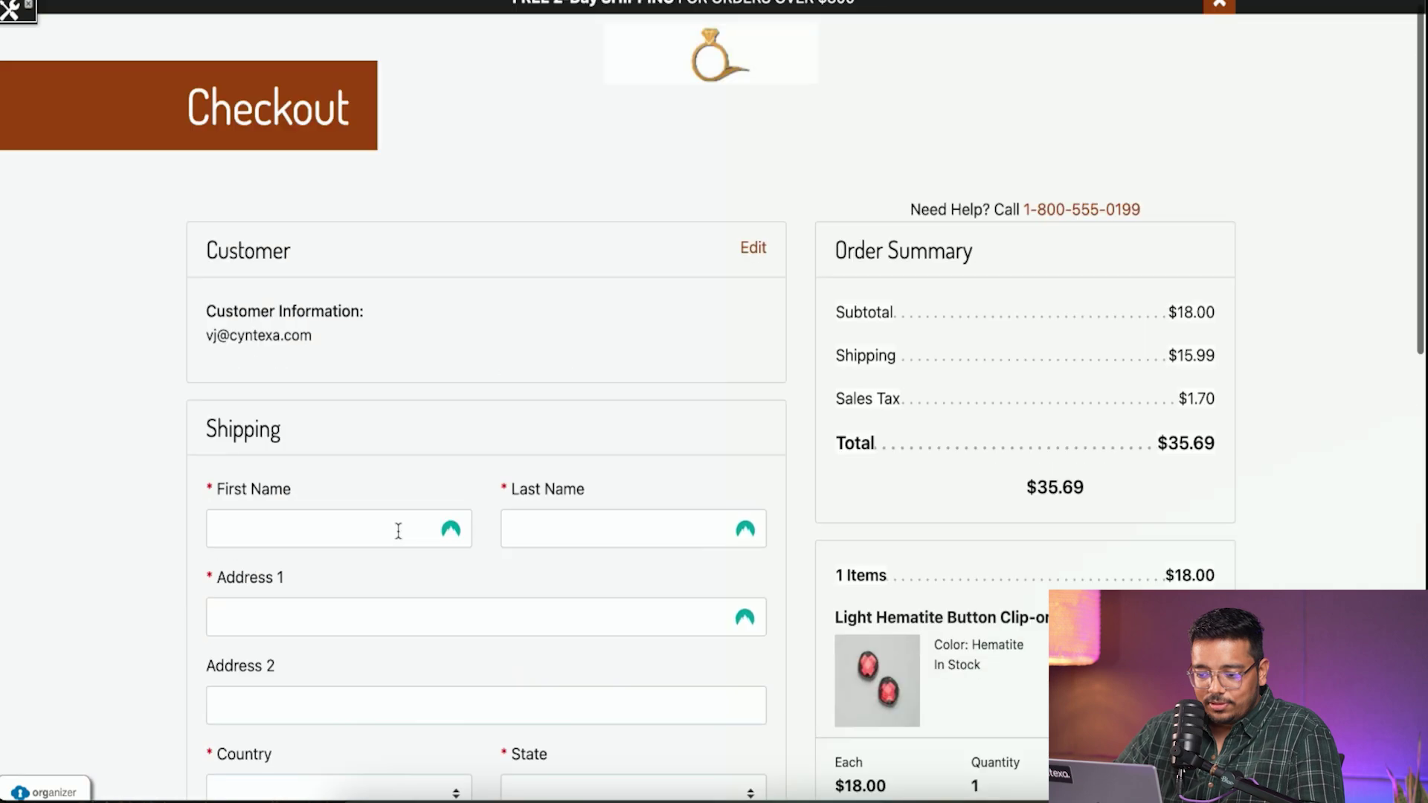
{"action": "left_click", "coordinate": [752, 245]}
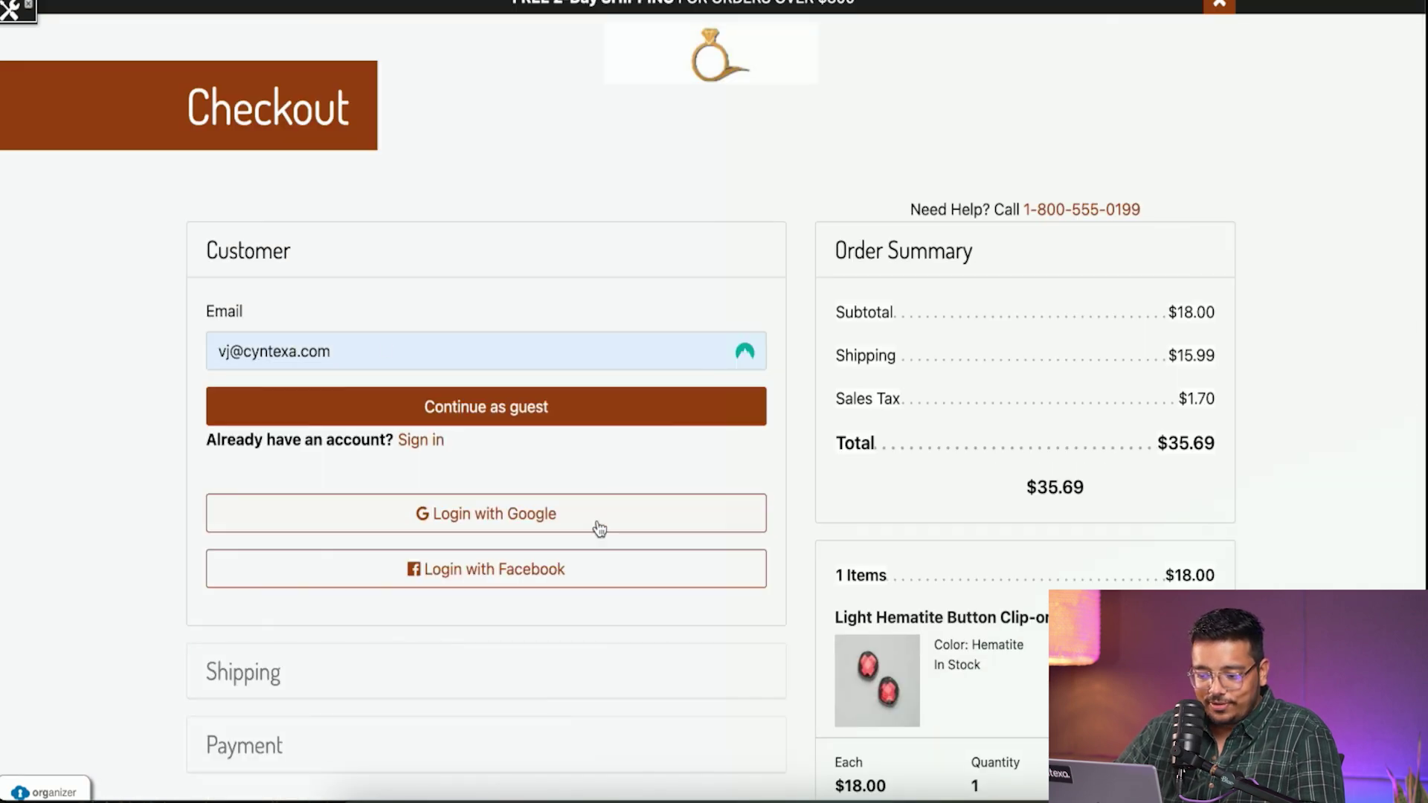
{"action": "scroll", "coordinate": [564, 640], "scroll_direction": "down", "scroll_amount": 5}
{"action": "scroll", "coordinate": [599, 353], "scroll_direction": "up", "scroll_amount": 6}
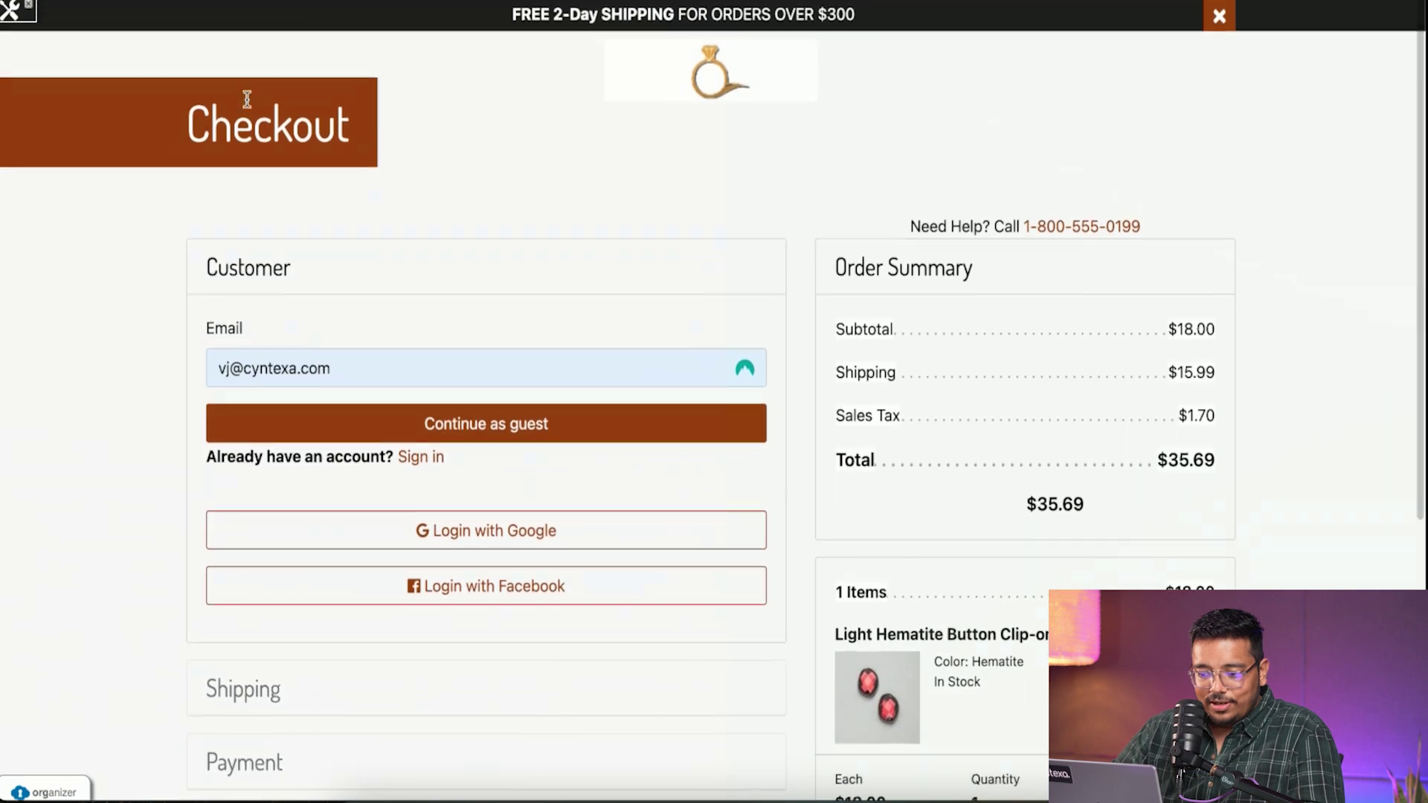
{"action": "scroll", "coordinate": [399, 80], "scroll_direction": "up", "scroll_amount": 2}
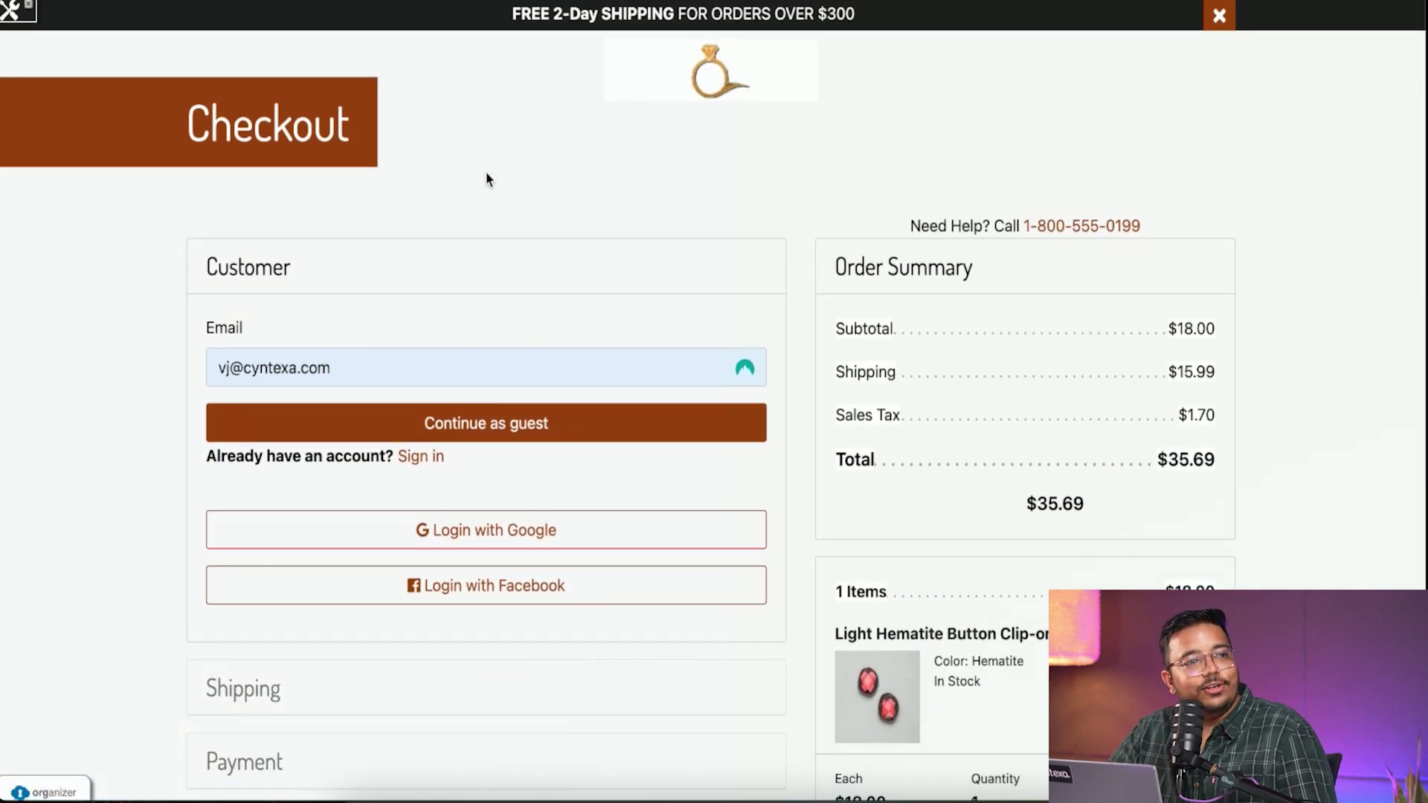
{"action": "key", "text": "super+bracketleft"}
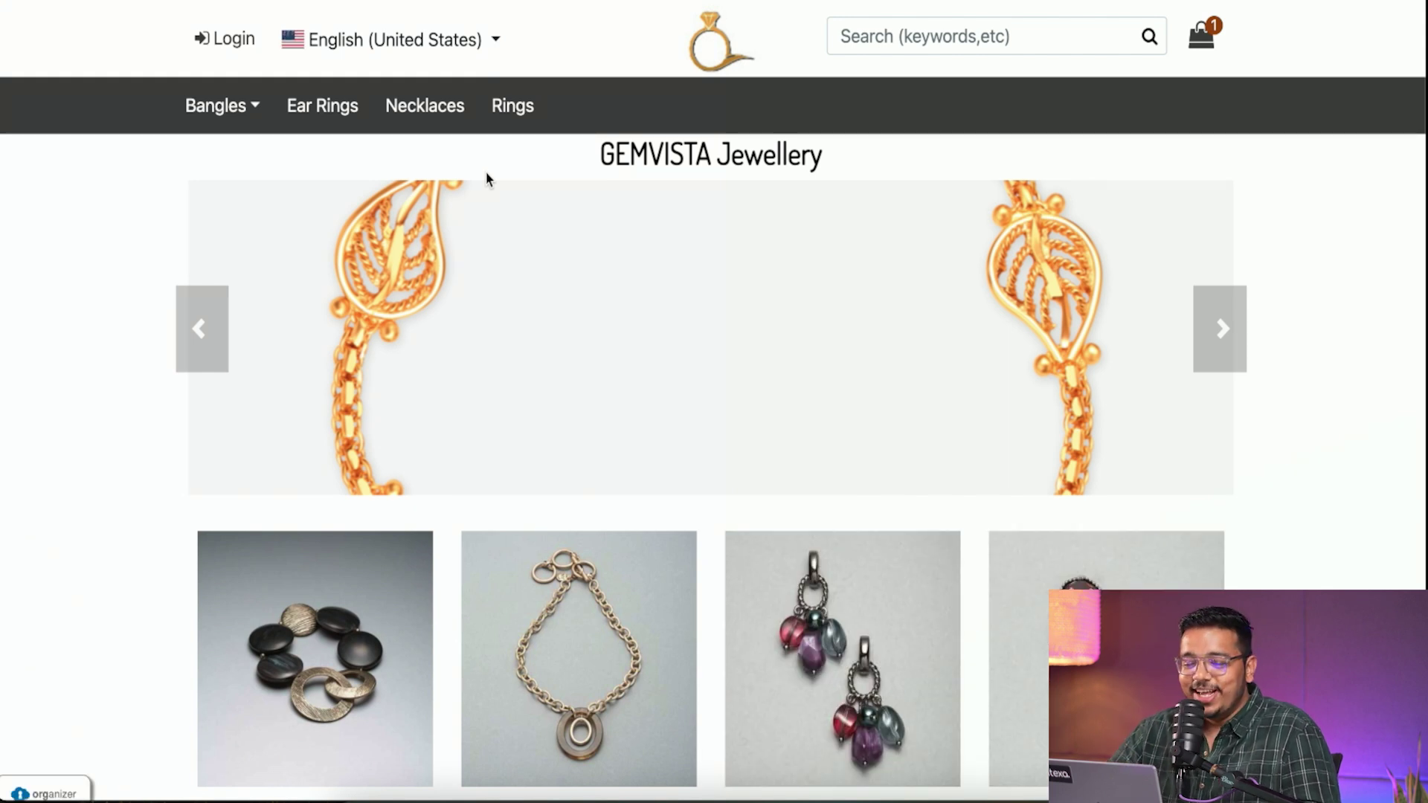
- Log in to the shopper account with its email and password
{"action": "left_click", "coordinate": [224, 48]}
{"action": "scroll", "coordinate": [521, 580], "scroll_direction": "down", "scroll_amount": 7}
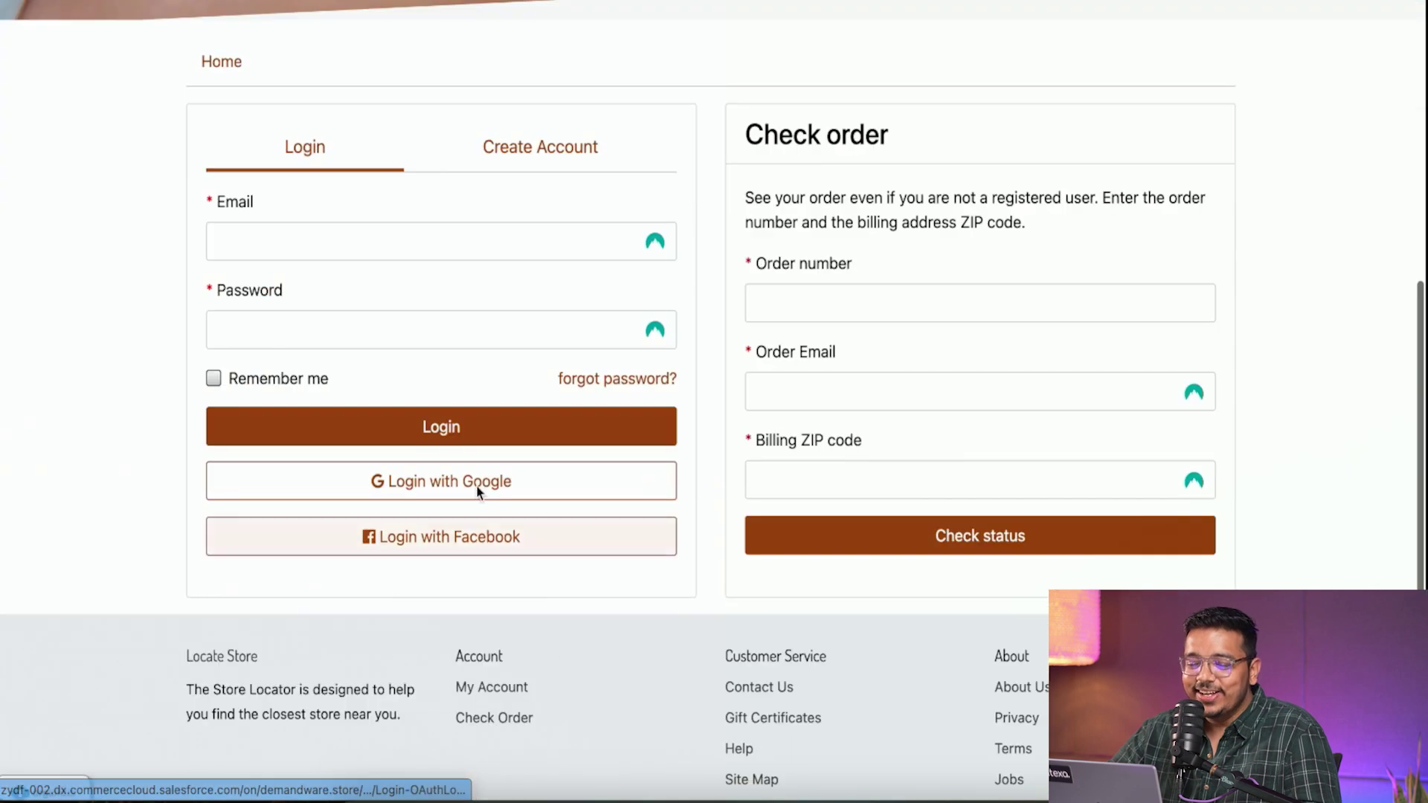
{"action": "left_click", "coordinate": [401, 255]}
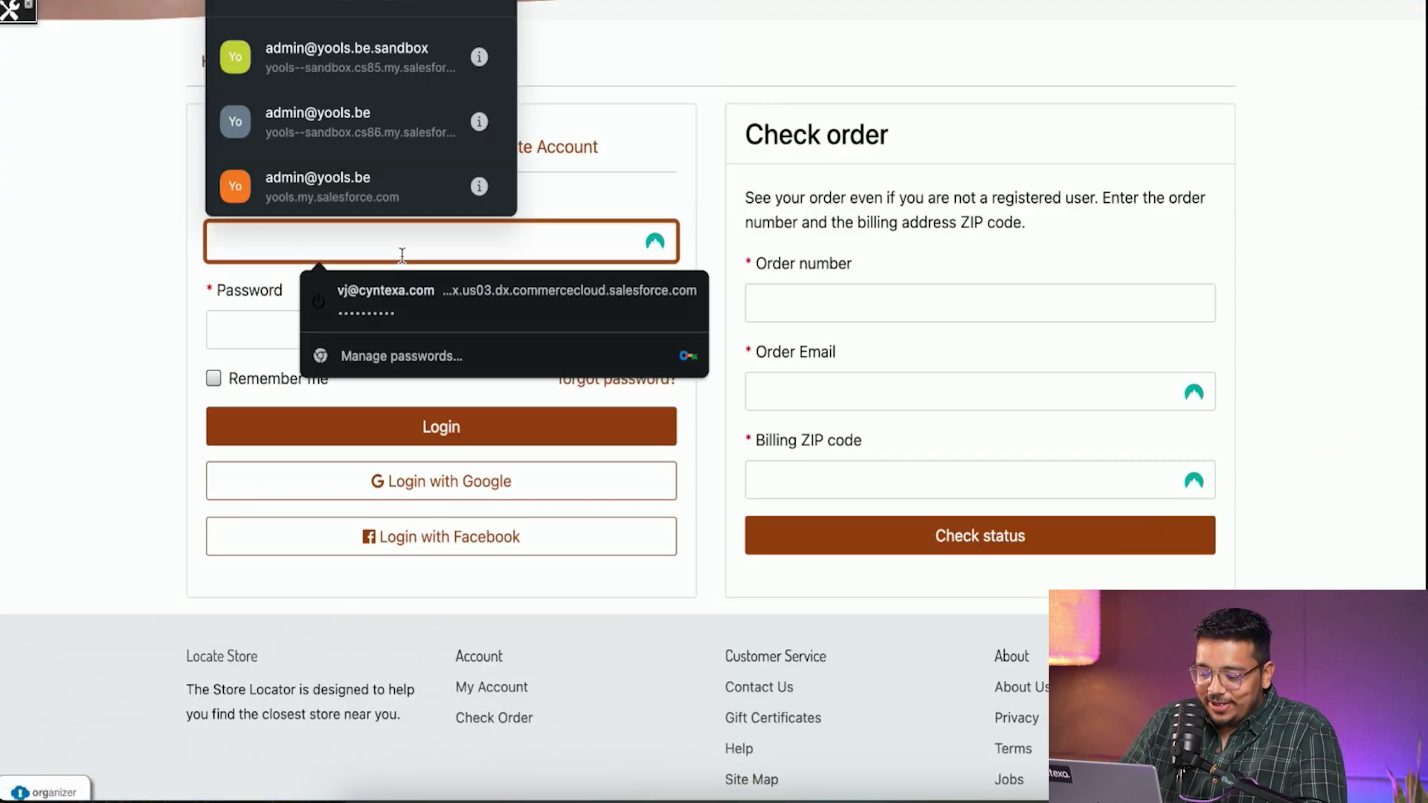
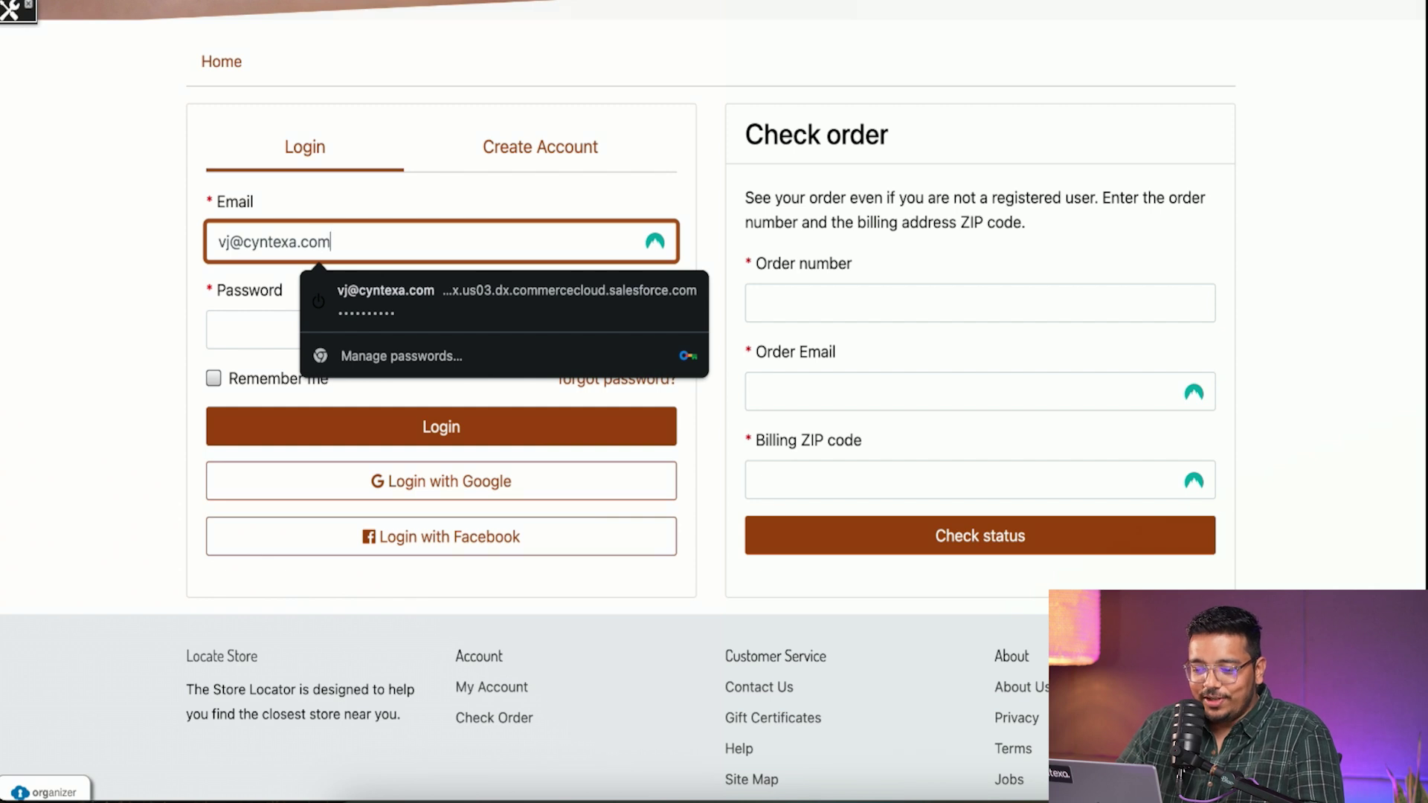
{"action": "key", "text": "Tab"}
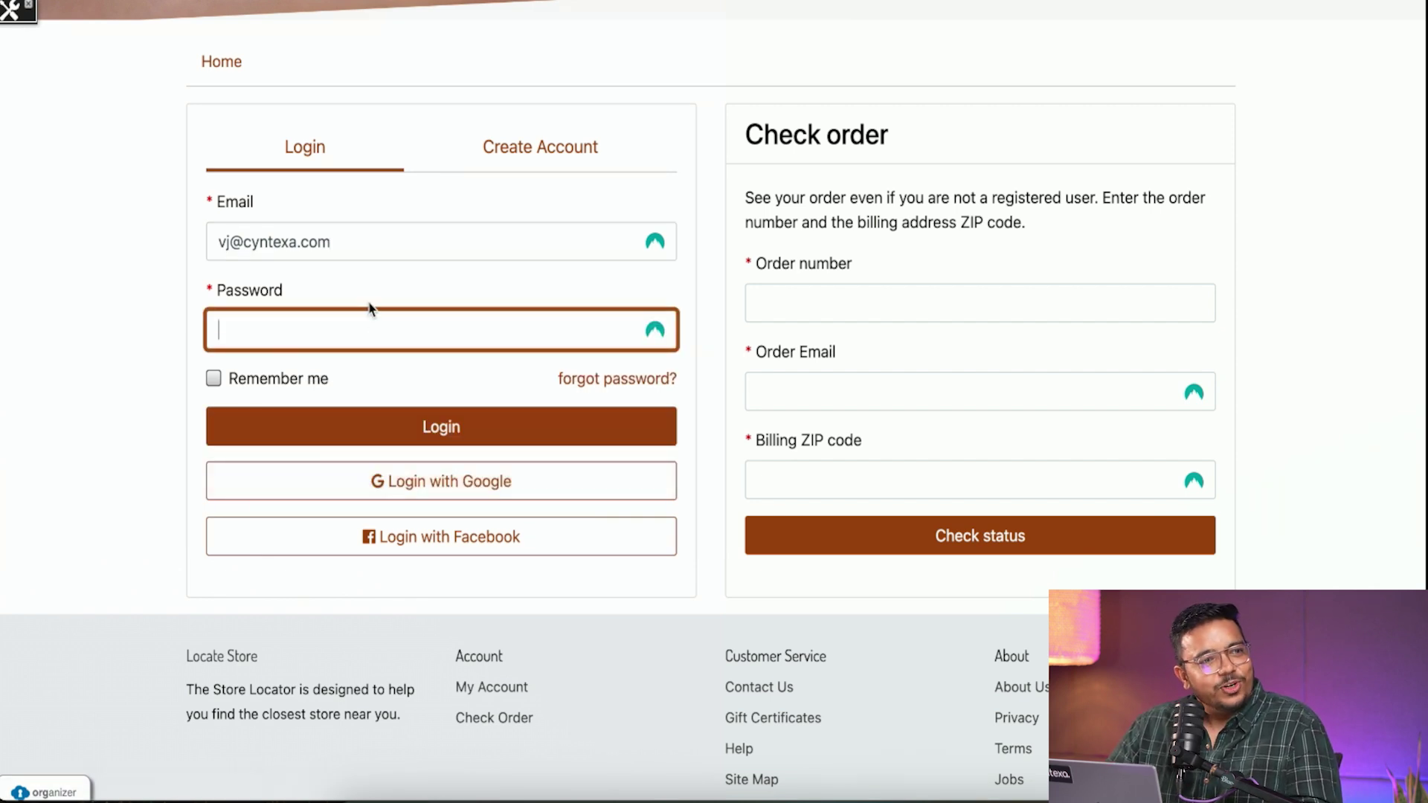
{"action": "type", "text": "•••"}
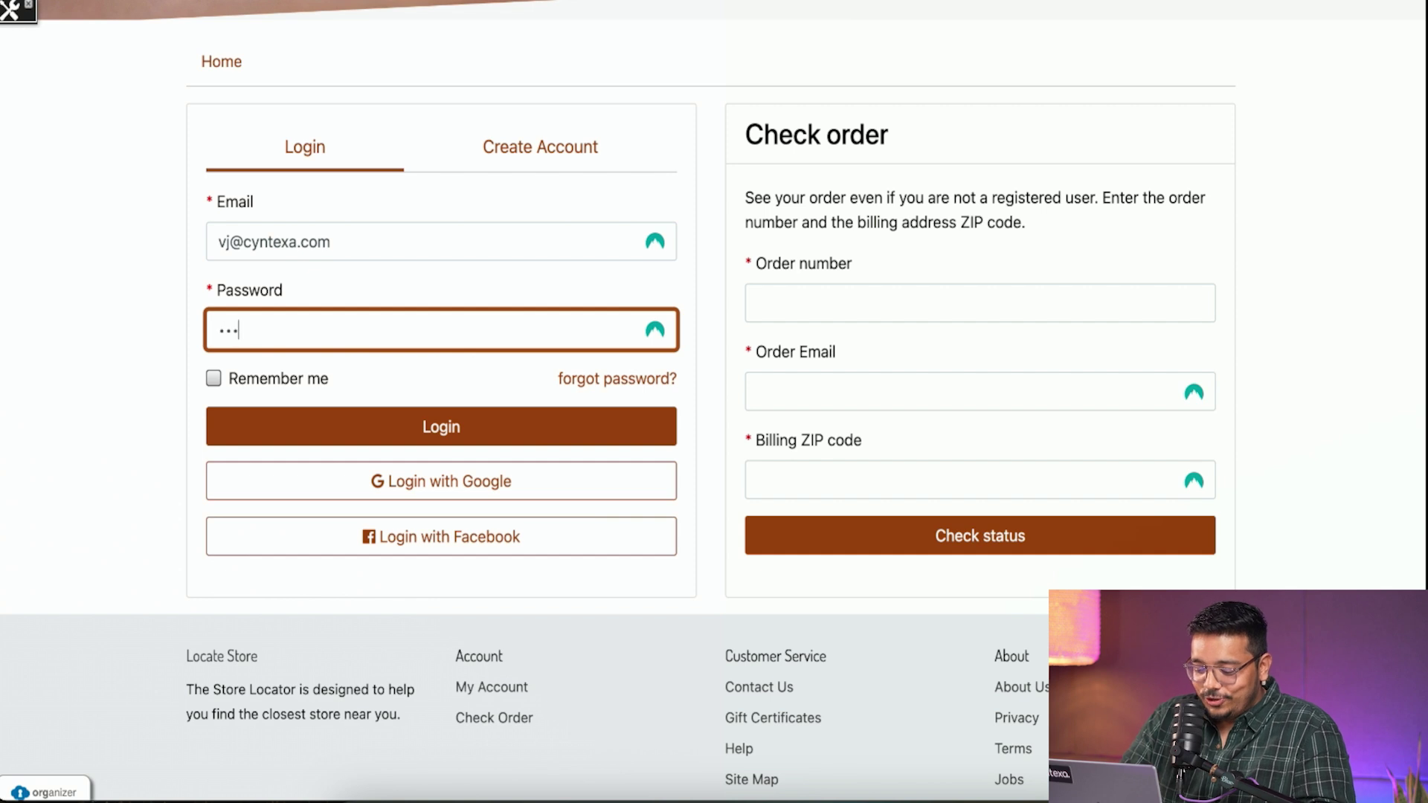
{"action": "left_click", "coordinate": [462, 426]}
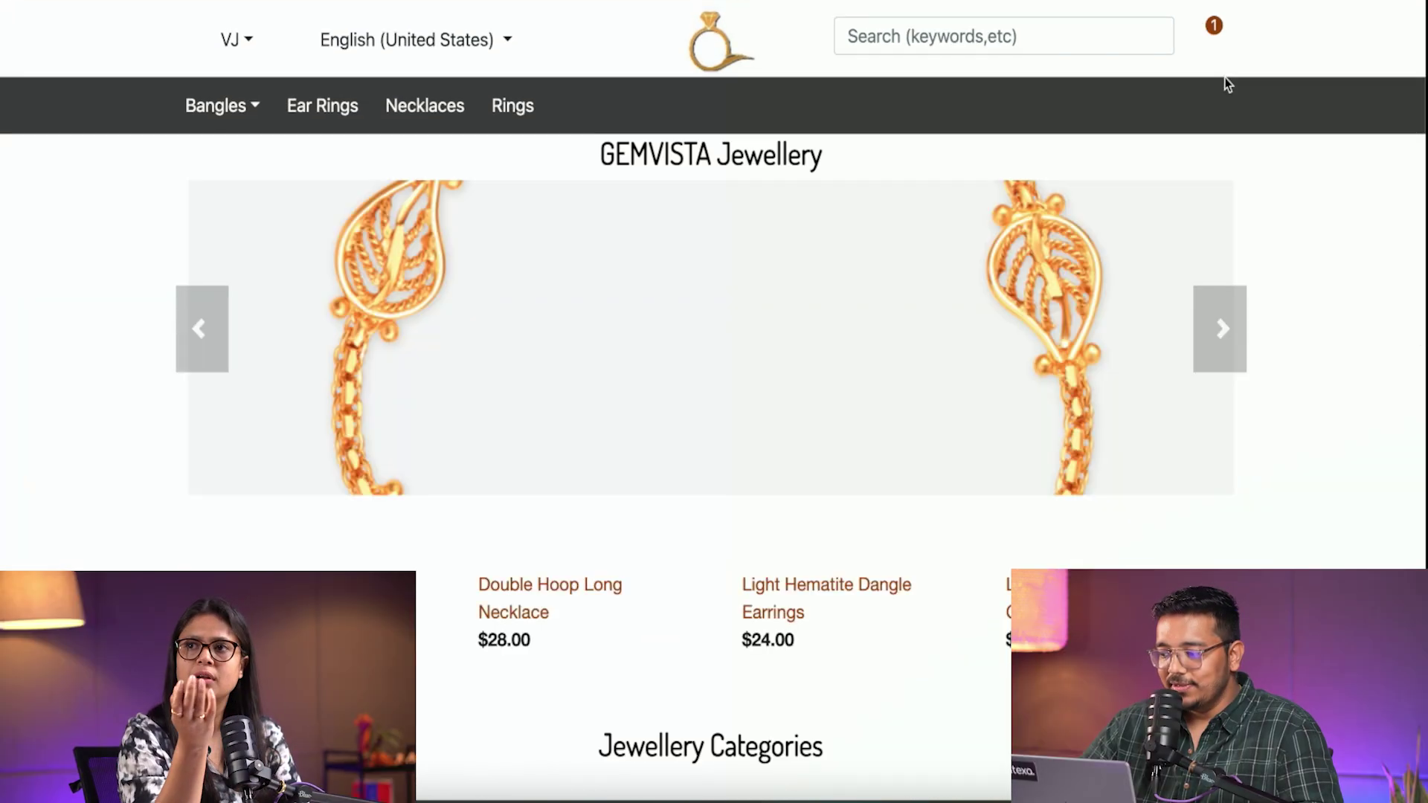
- From the cart, choose Express (2-3 Business Days) shipping and continue to payment
{"action": "left_click", "coordinate": [1199, 33]}
{"action": "left_click", "coordinate": [1165, 408]}
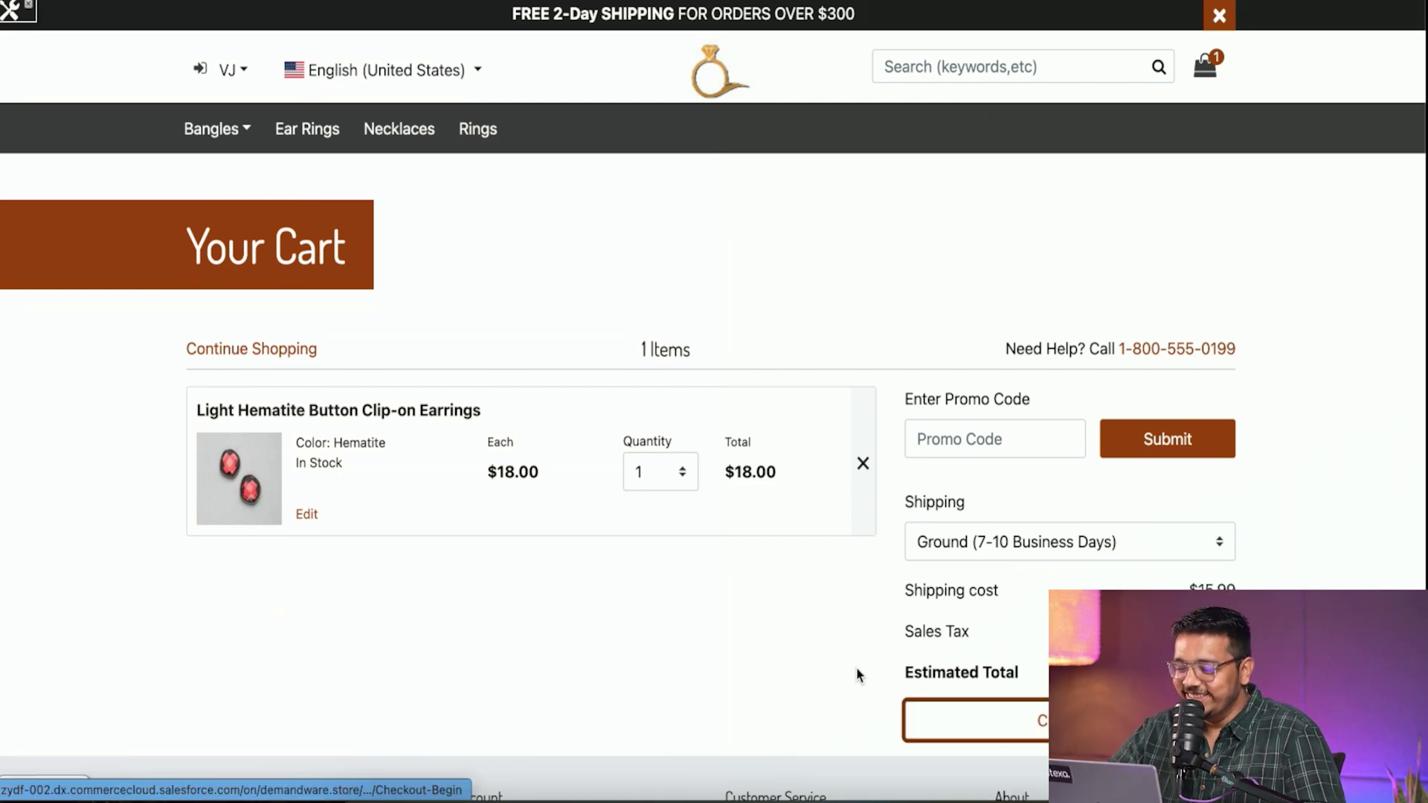
{"action": "scroll", "coordinate": [576, 446], "scroll_direction": "down", "scroll_amount": 4}
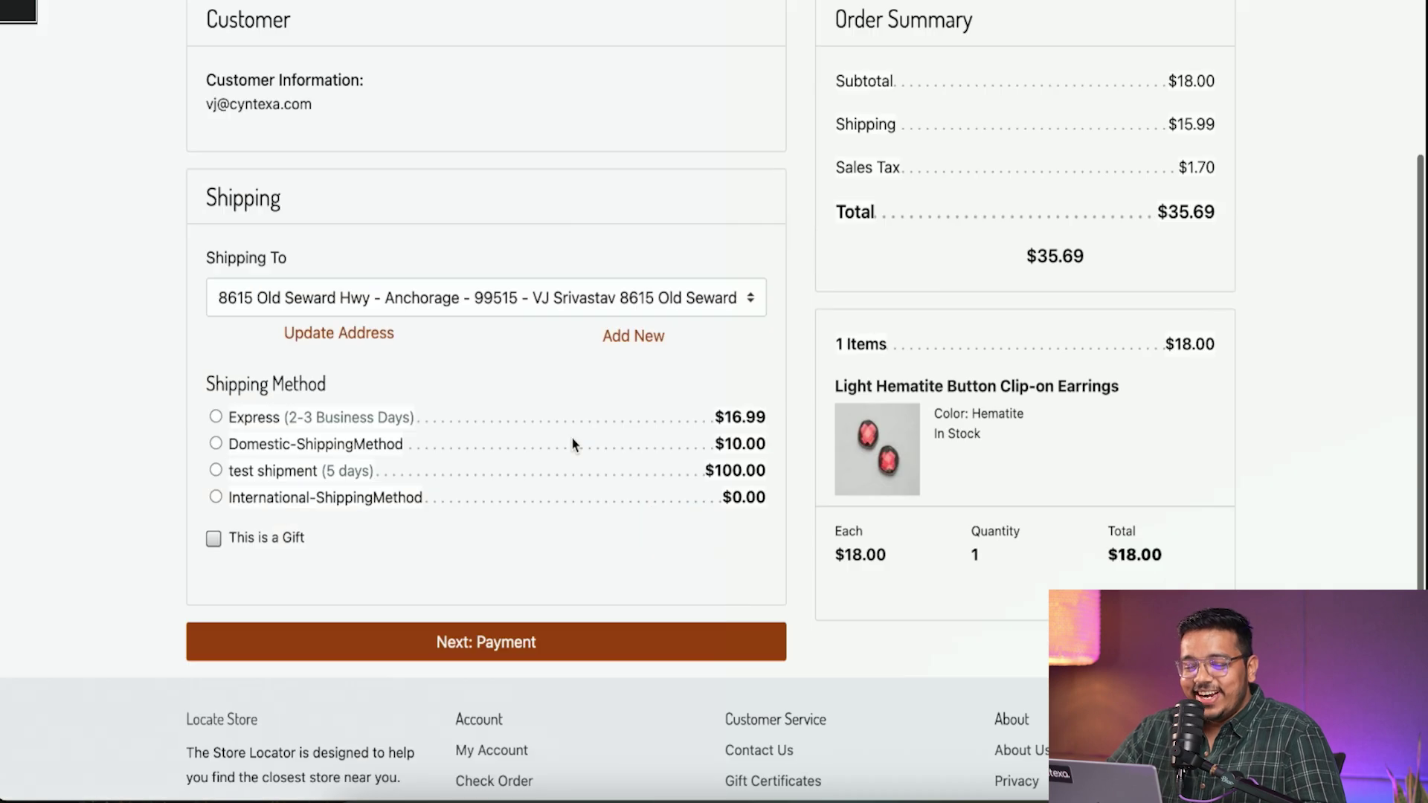
{"action": "scroll", "coordinate": [572, 444], "scroll_direction": "down", "scroll_amount": 3}
{"action": "left_click", "coordinate": [216, 198]}
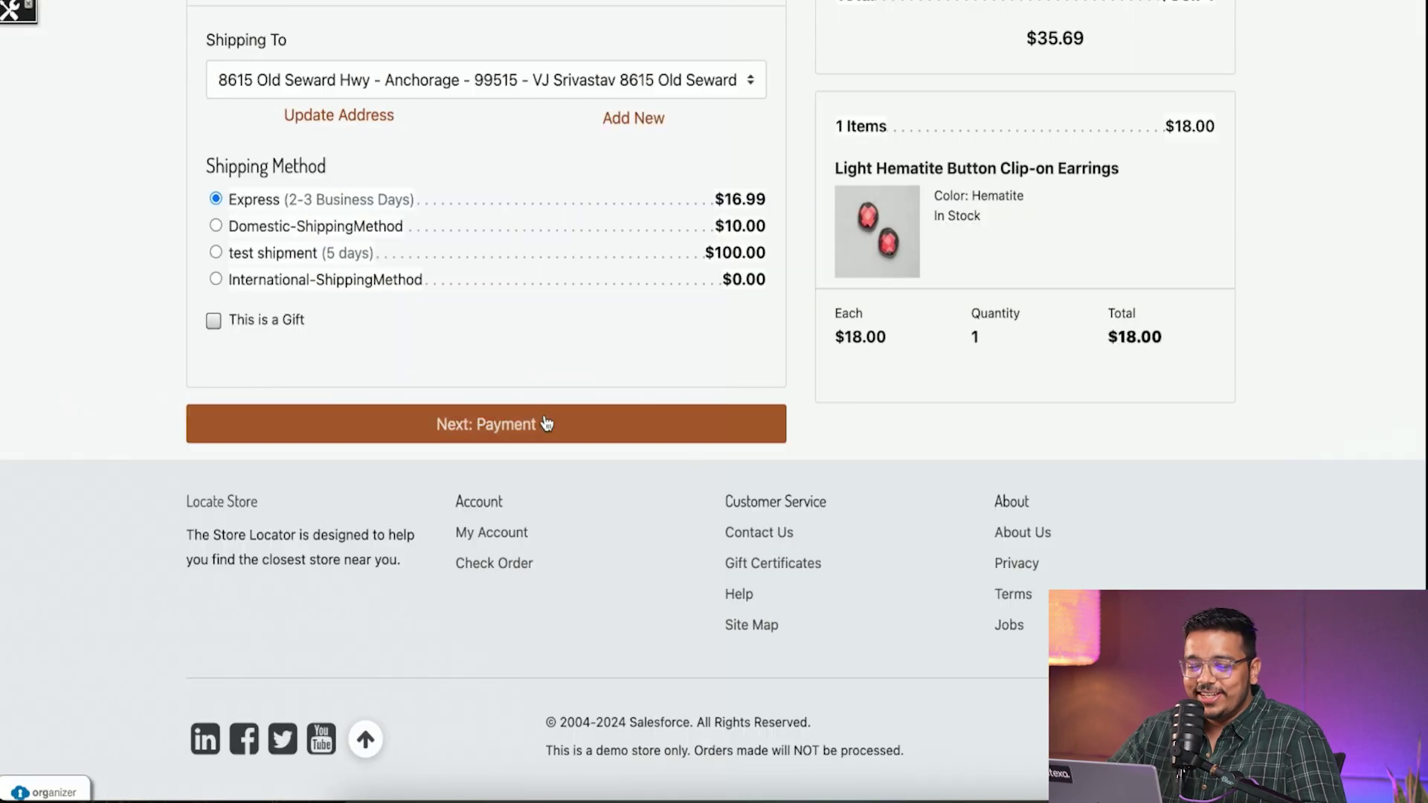
{"action": "left_click", "coordinate": [546, 423]}
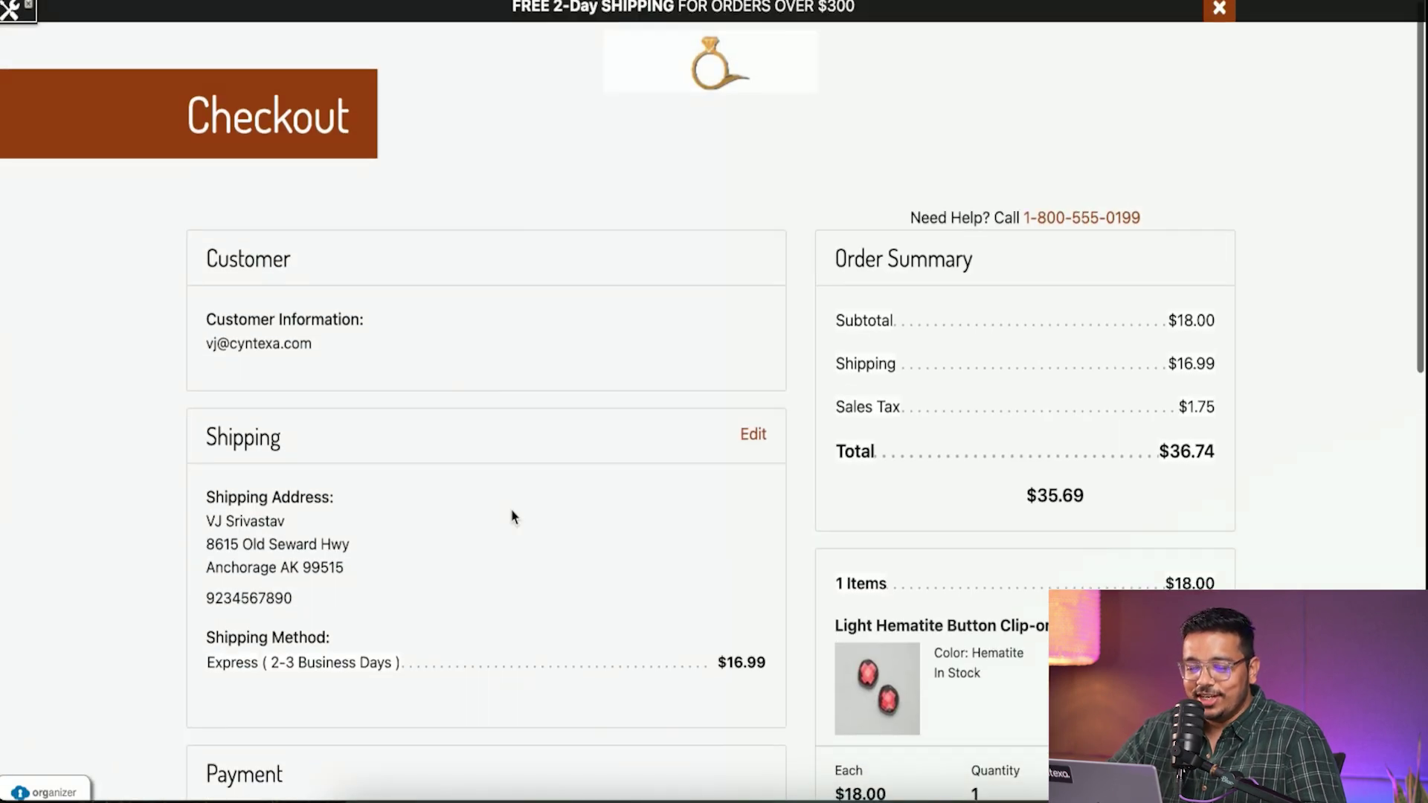
- Enter the saved card's CVV, review the order and place the $18.00 earrings order
{"action": "scroll", "coordinate": [512, 517], "scroll_direction": "down", "scroll_amount": 15}
{"action": "left_click", "coordinate": [278, 264]}
{"action": "type", "text": "123"}
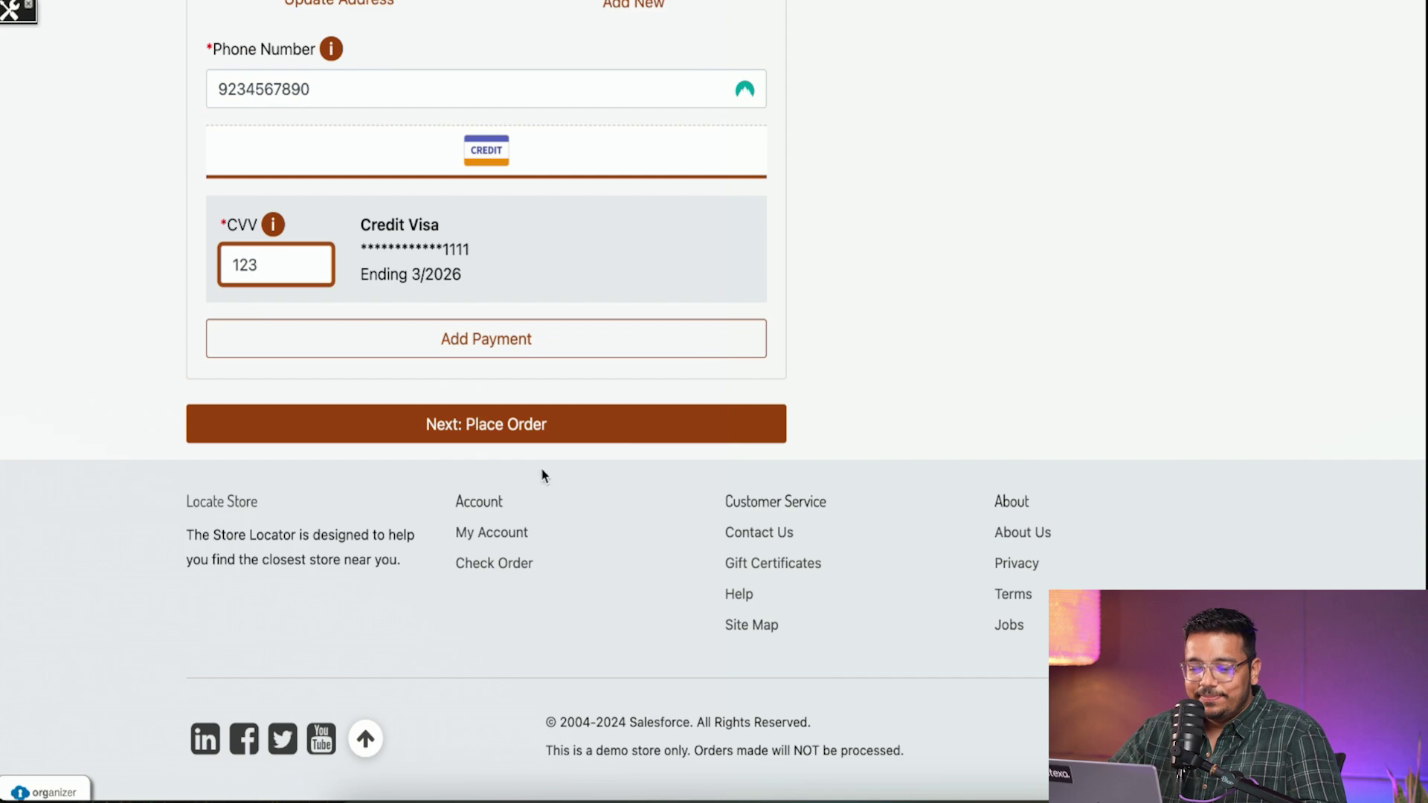
{"action": "left_click", "coordinate": [542, 439]}
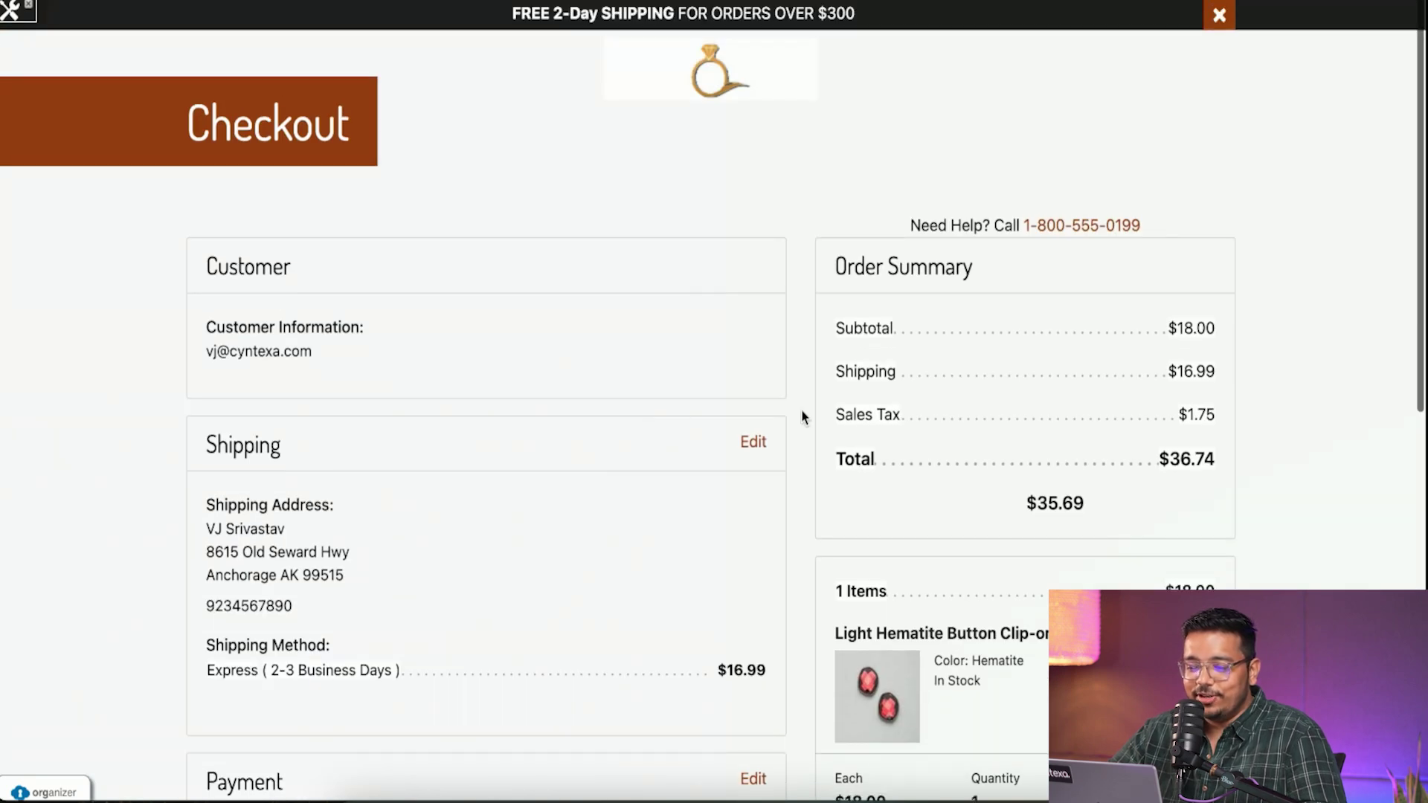
{"action": "scroll", "coordinate": [802, 417], "scroll_direction": "down", "scroll_amount": 10}
{"action": "left_click", "coordinate": [702, 432]}
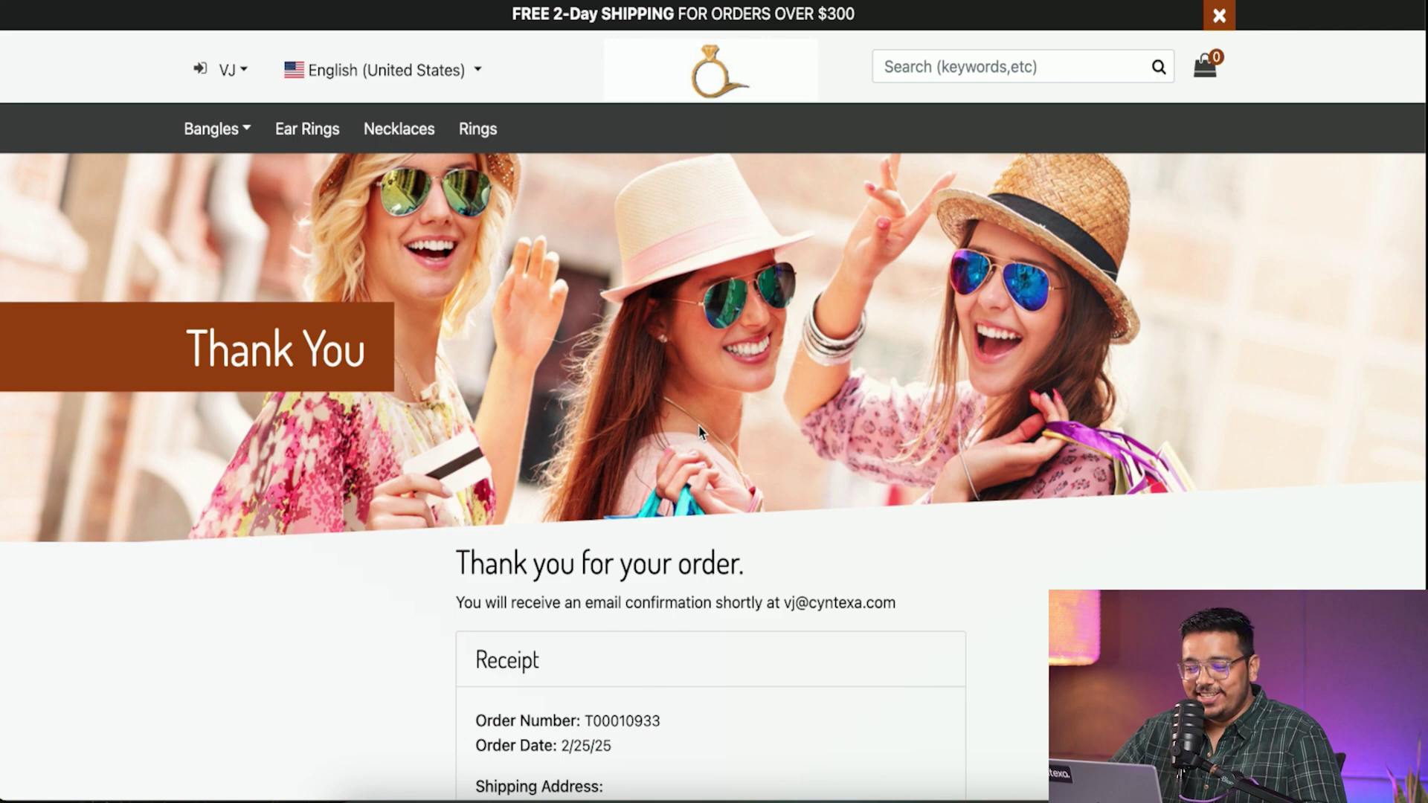
{"action": "scroll", "coordinate": [699, 432], "scroll_direction": "down", "scroll_amount": 15}
- Add the Light Hematite Dangle Earrings to the cart and open the mini cart
{"action": "scroll", "coordinate": [698, 430], "scroll_direction": "up", "scroll_amount": 20}
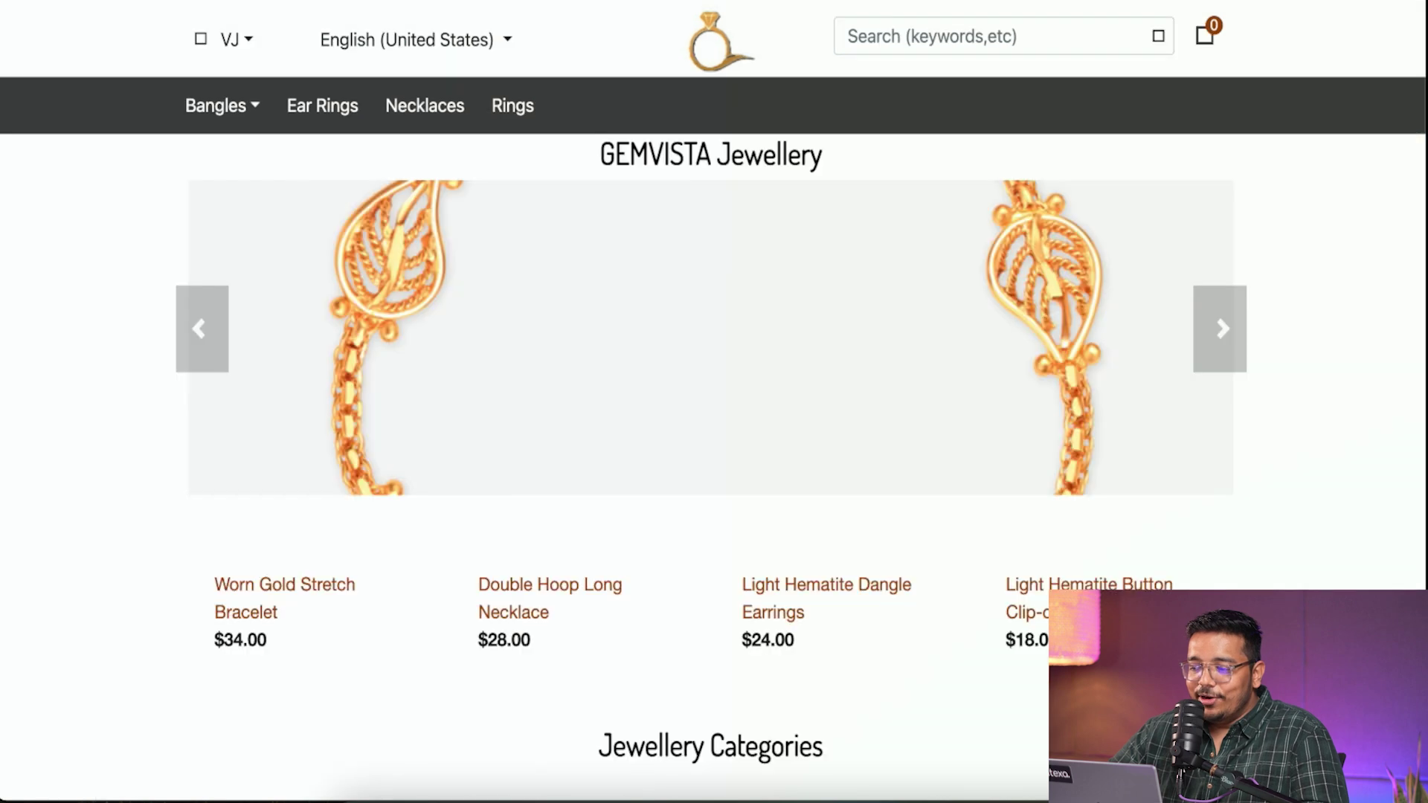
{"action": "scroll", "coordinate": [1078, 414], "scroll_direction": "down", "scroll_amount": 10}
{"action": "scroll", "coordinate": [1078, 415], "scroll_direction": "up", "scroll_amount": 3}
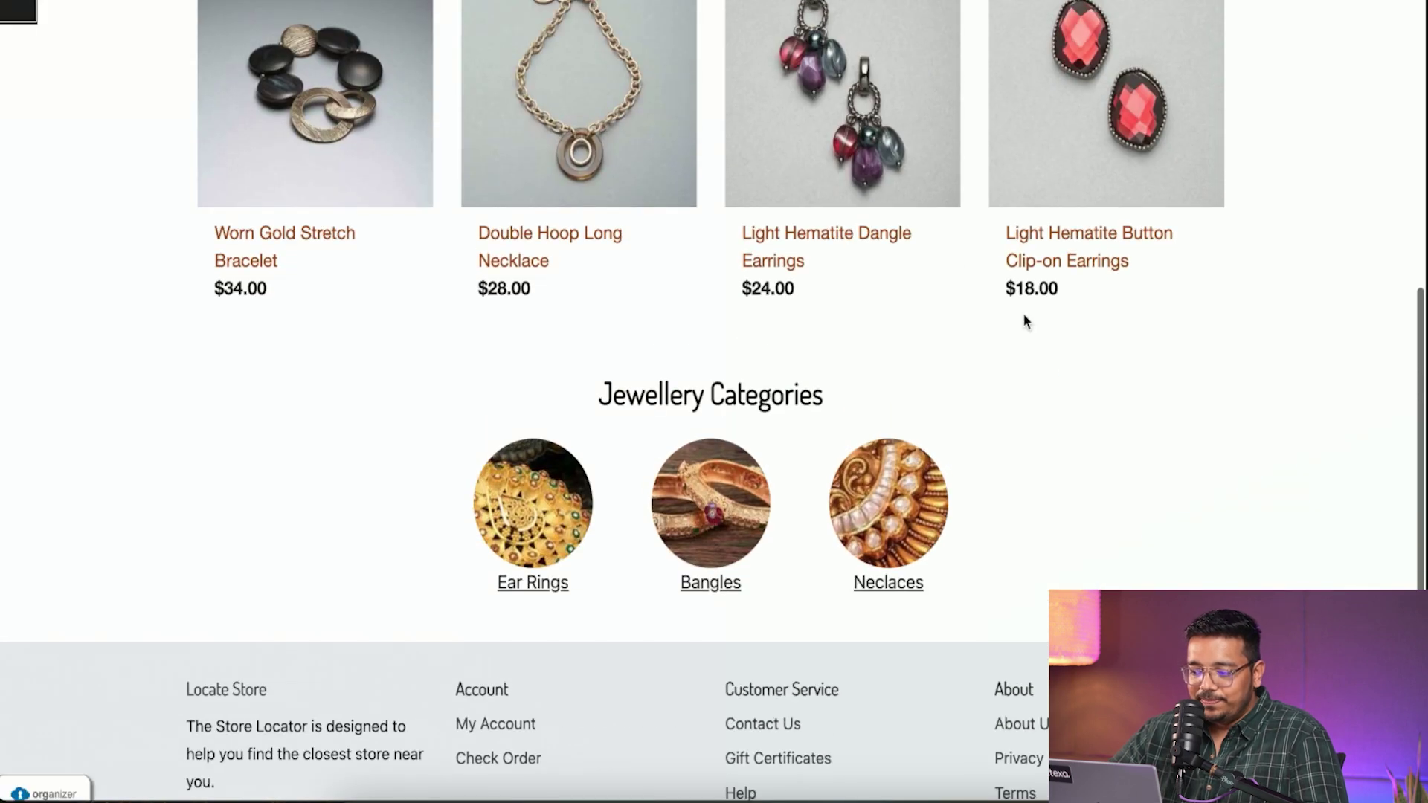
{"action": "left_click", "coordinate": [886, 180]}
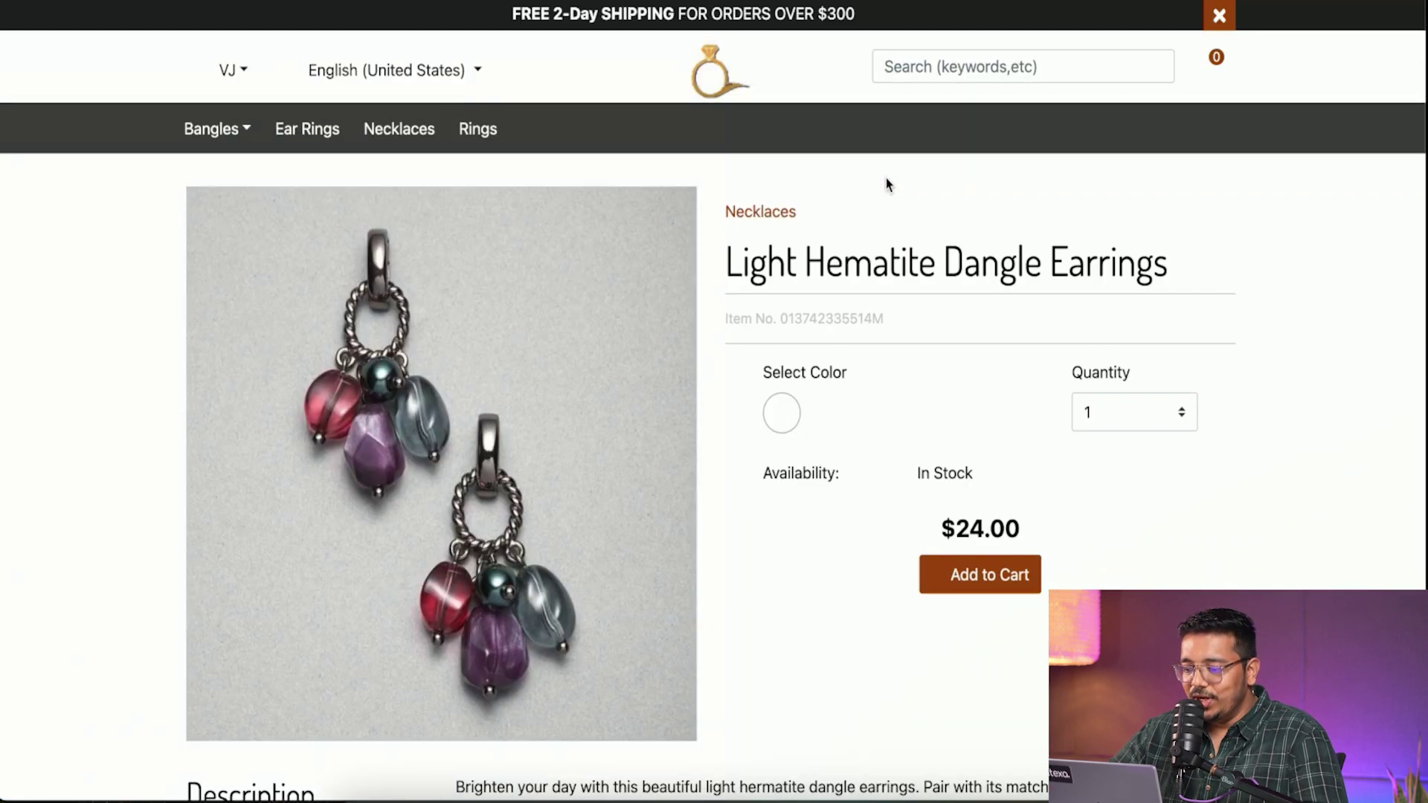
{"action": "left_click", "coordinate": [1011, 588]}
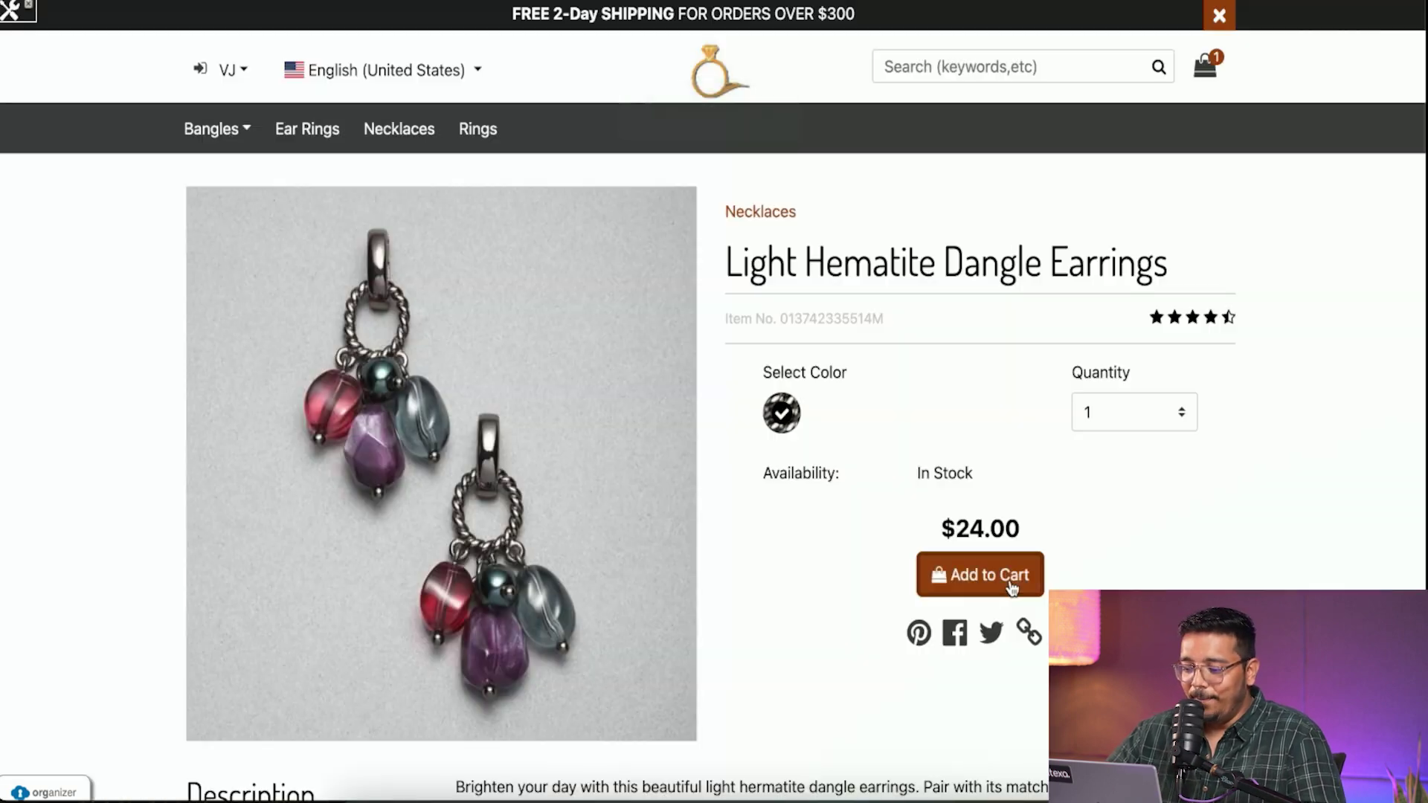
{"action": "left_click", "coordinate": [1205, 67]}
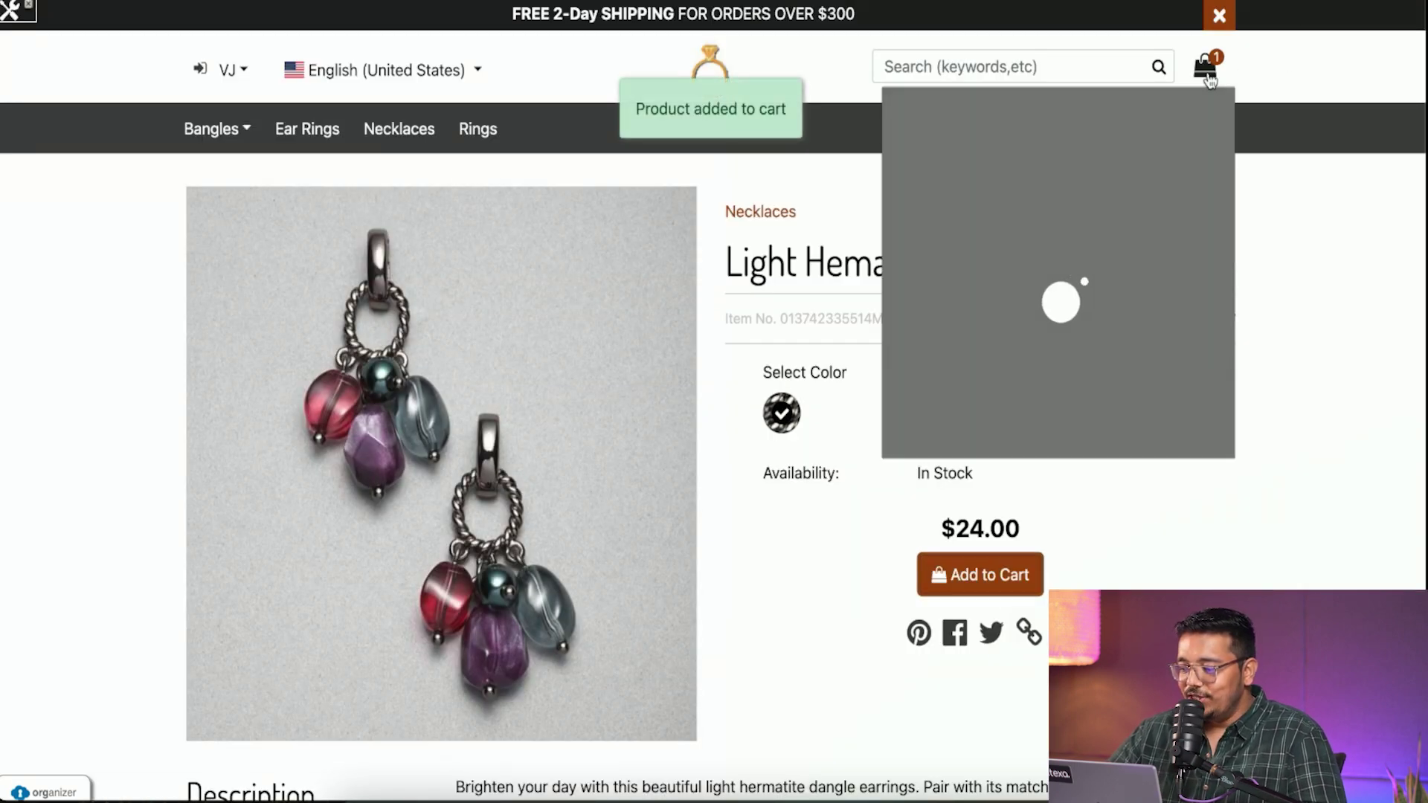
- Start checkout from the cart page with Express shipping and continue to payment
{"action": "left_click", "coordinate": [1097, 414]}
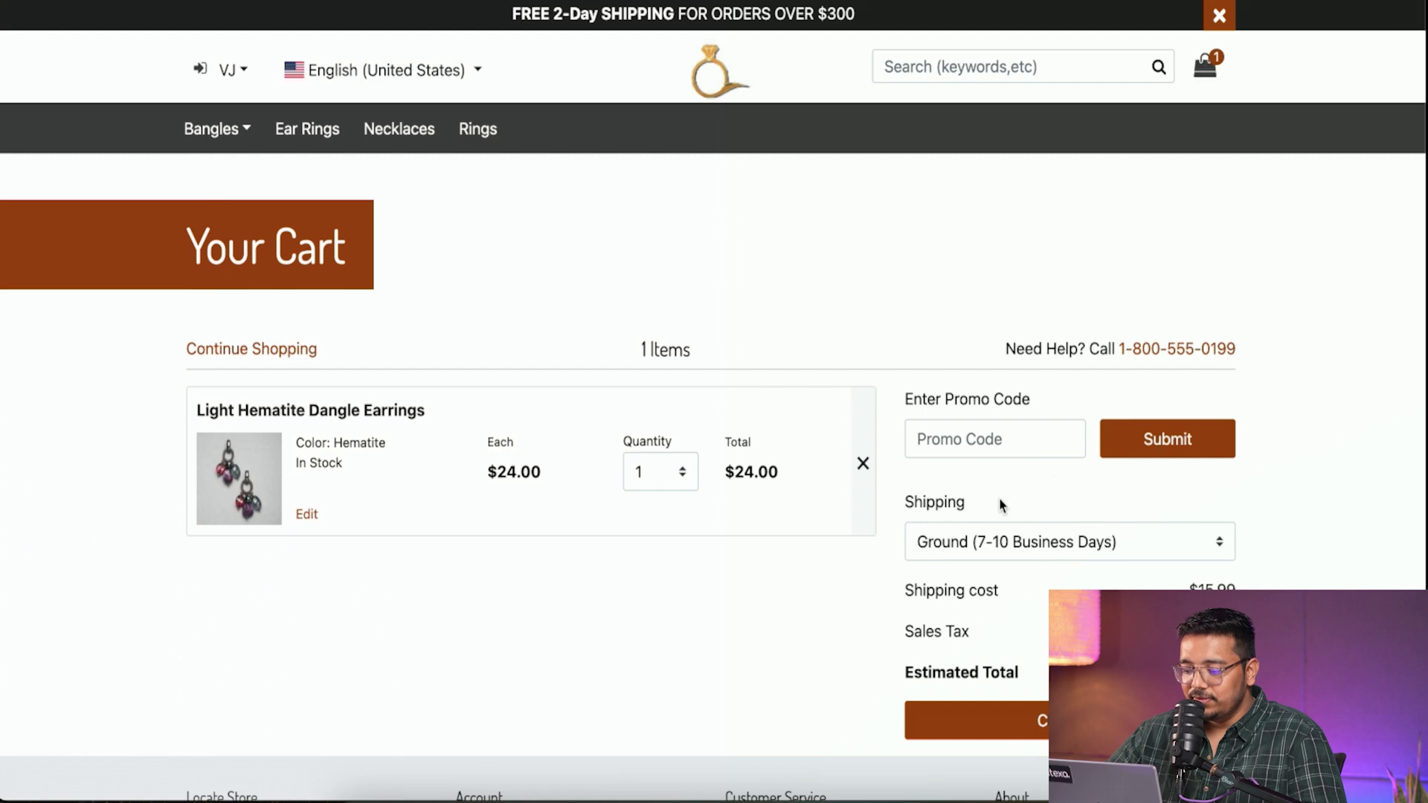
{"action": "scroll", "coordinate": [998, 503], "scroll_direction": "down", "scroll_amount": 4}
{"action": "left_click", "coordinate": [1069, 432]}
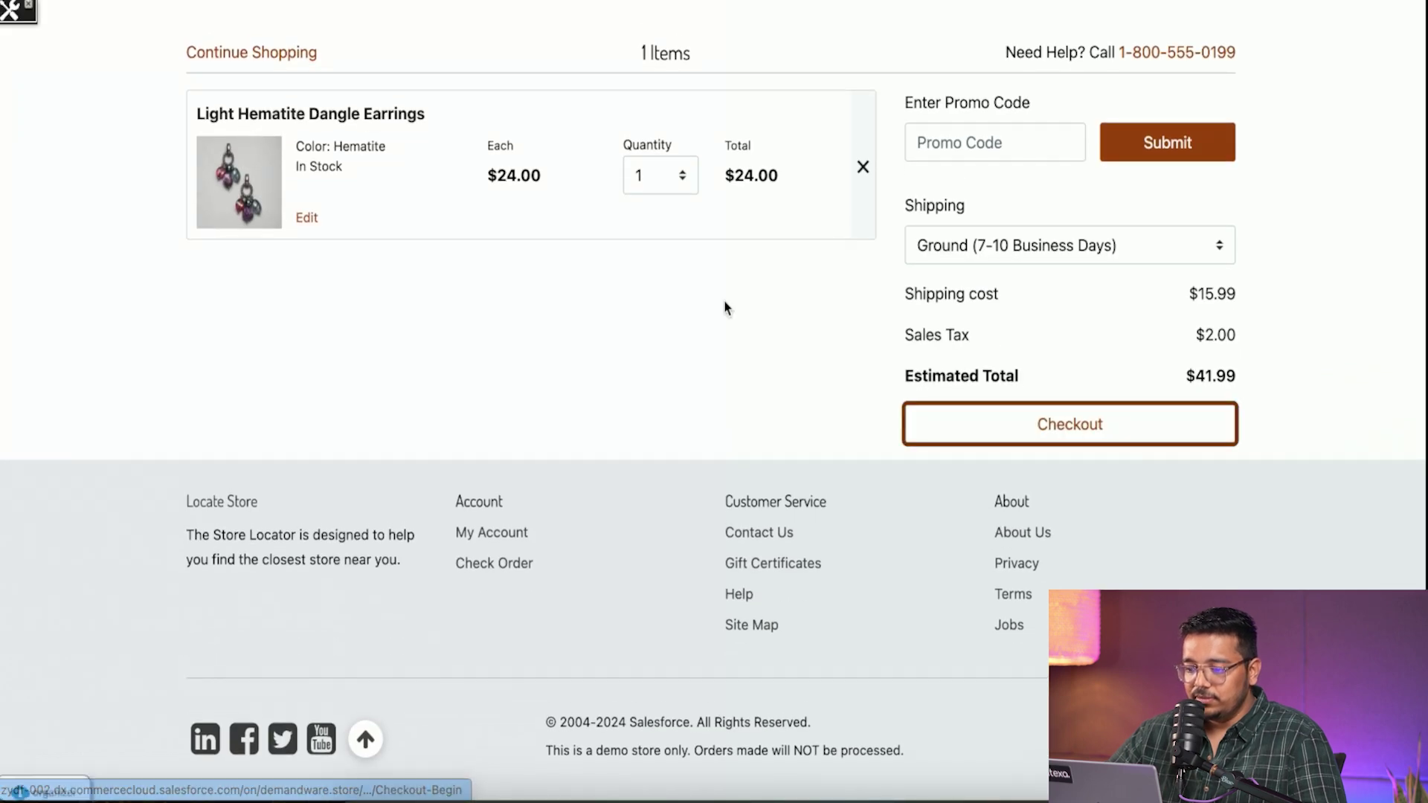
{"action": "scroll", "coordinate": [730, 503], "scroll_direction": "down", "scroll_amount": 6}
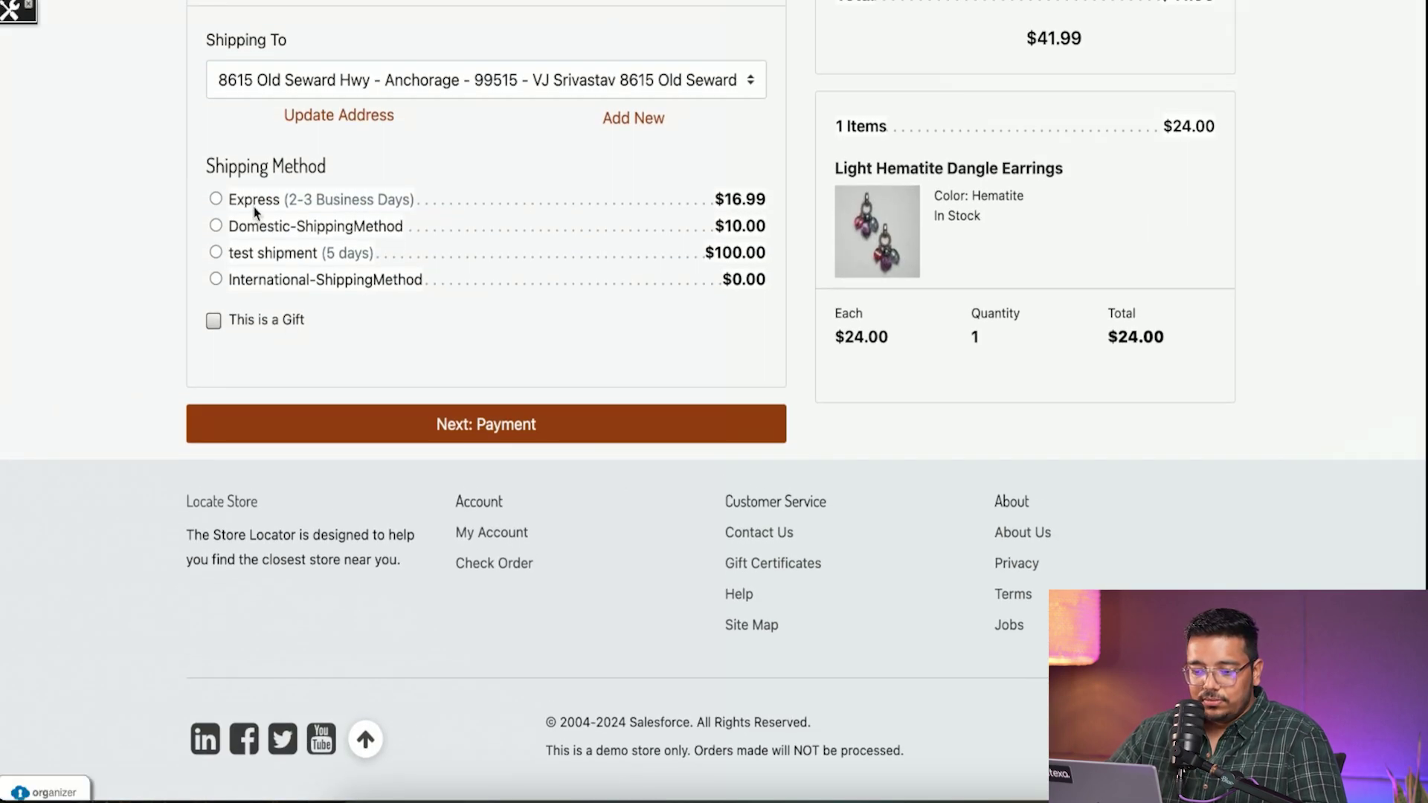
{"action": "left_click", "coordinate": [215, 196]}
{"action": "left_click", "coordinate": [459, 436]}
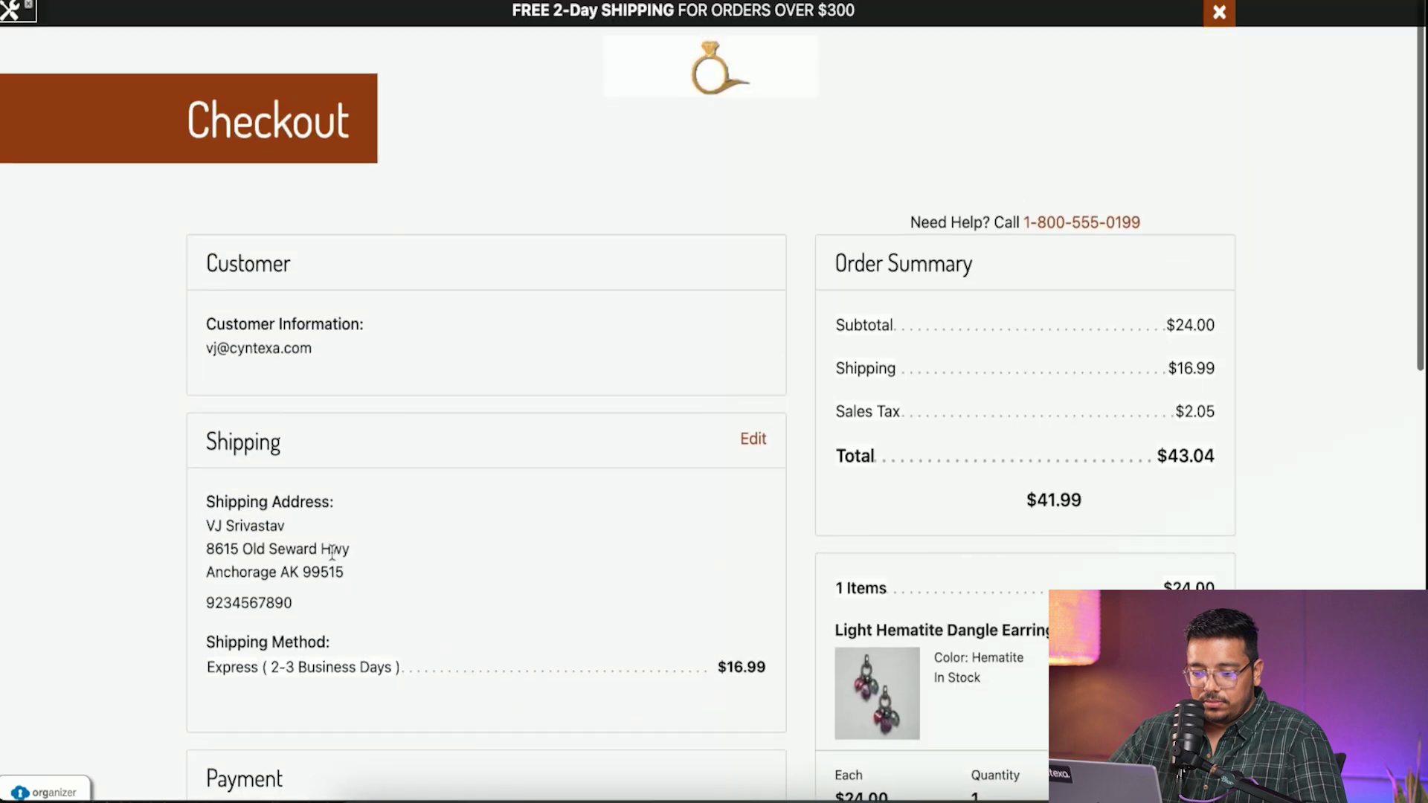
- Enter the card security code, review and place the dangle earrings order
{"action": "scroll", "coordinate": [344, 453], "scroll_direction": "down", "scroll_amount": 10}
{"action": "left_click", "coordinate": [284, 265]}
{"action": "type", "text": "123"}
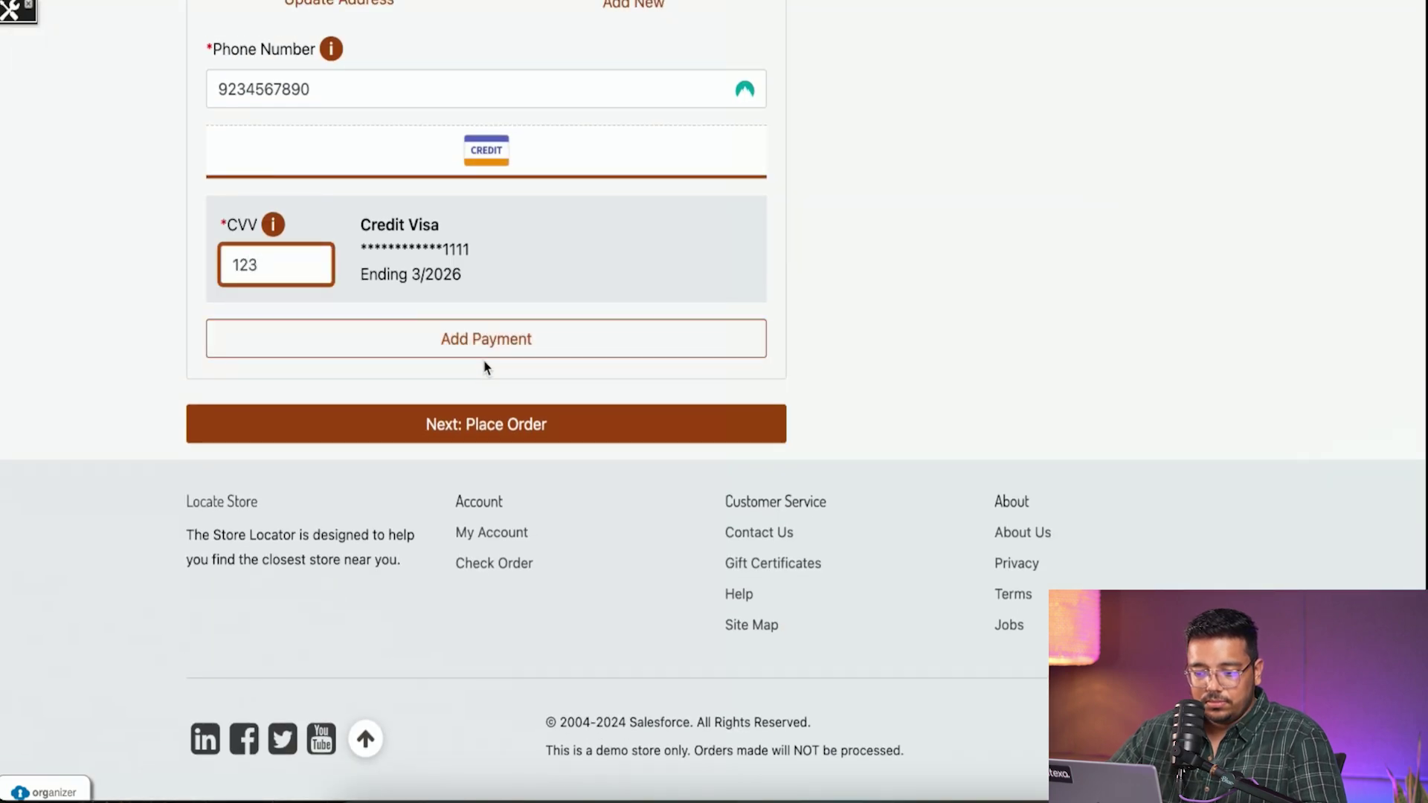
{"action": "left_click", "coordinate": [480, 424]}
{"action": "scroll", "coordinate": [588, 614], "scroll_direction": "down", "scroll_amount": 10}
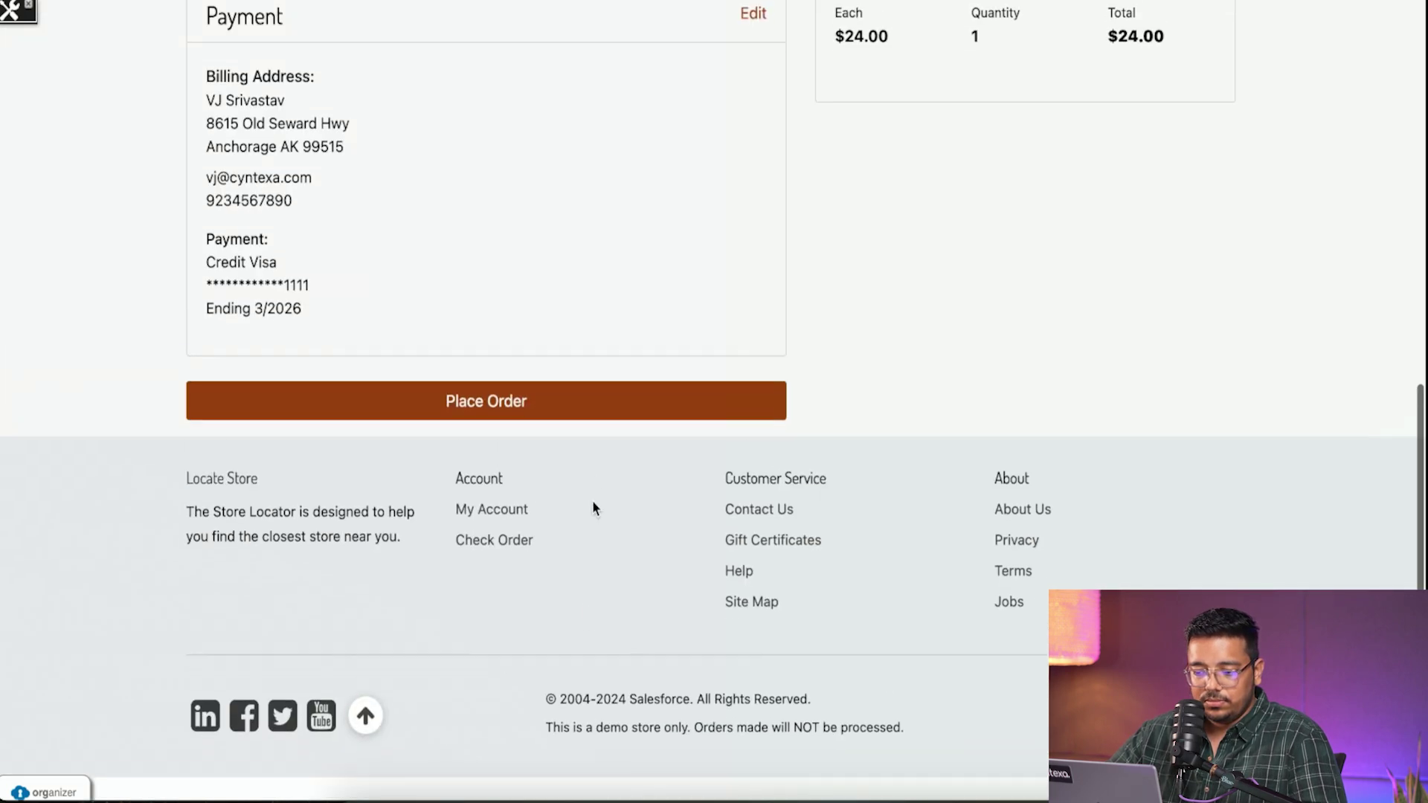
{"action": "left_click", "coordinate": [584, 410]}
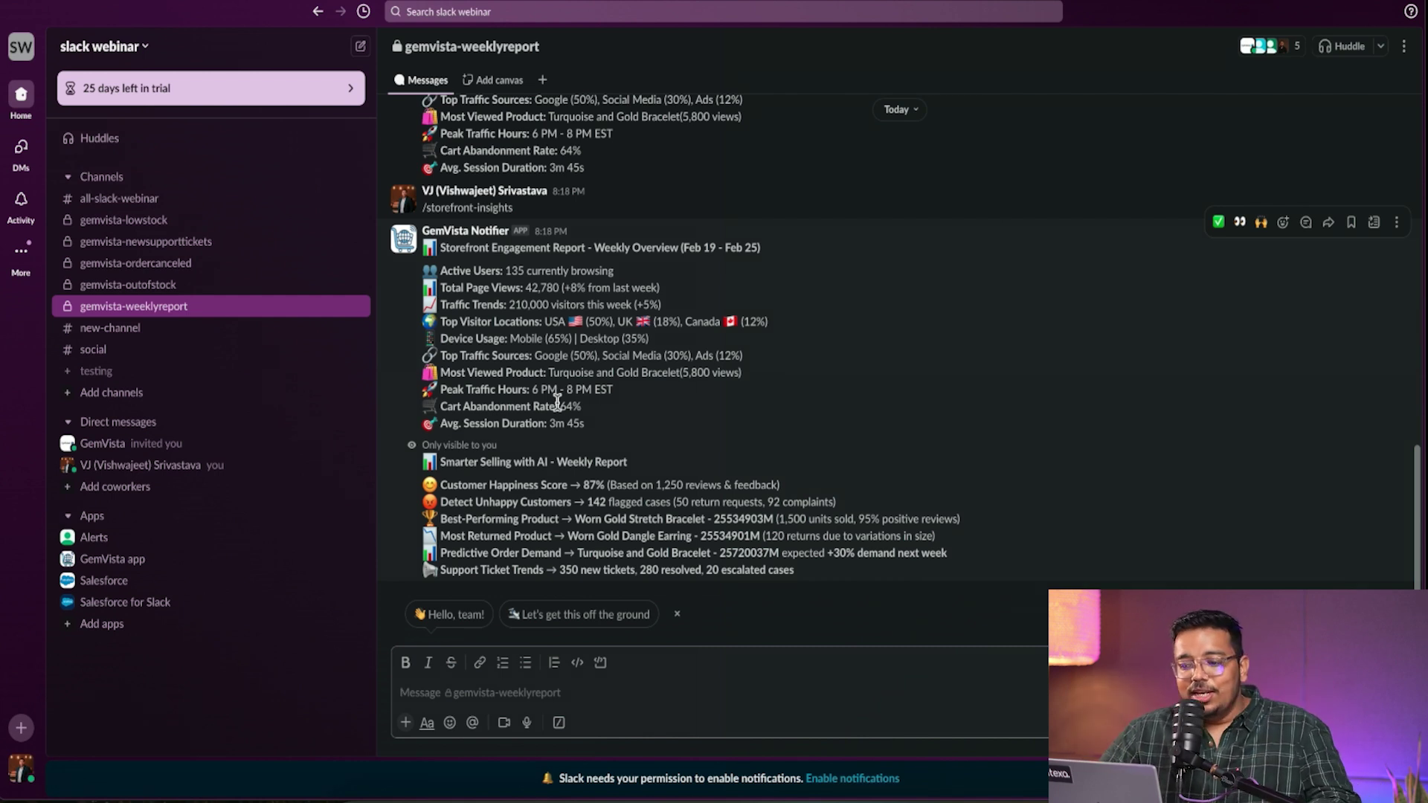
- Browse the lowstock, newsupporttickets, ordercanceled, outofstock and weeklyreport gemvista channels
{"action": "left_click", "coordinate": [153, 223]}
{"action": "left_click", "coordinate": [163, 243]}
{"action": "left_click", "coordinate": [170, 267]}
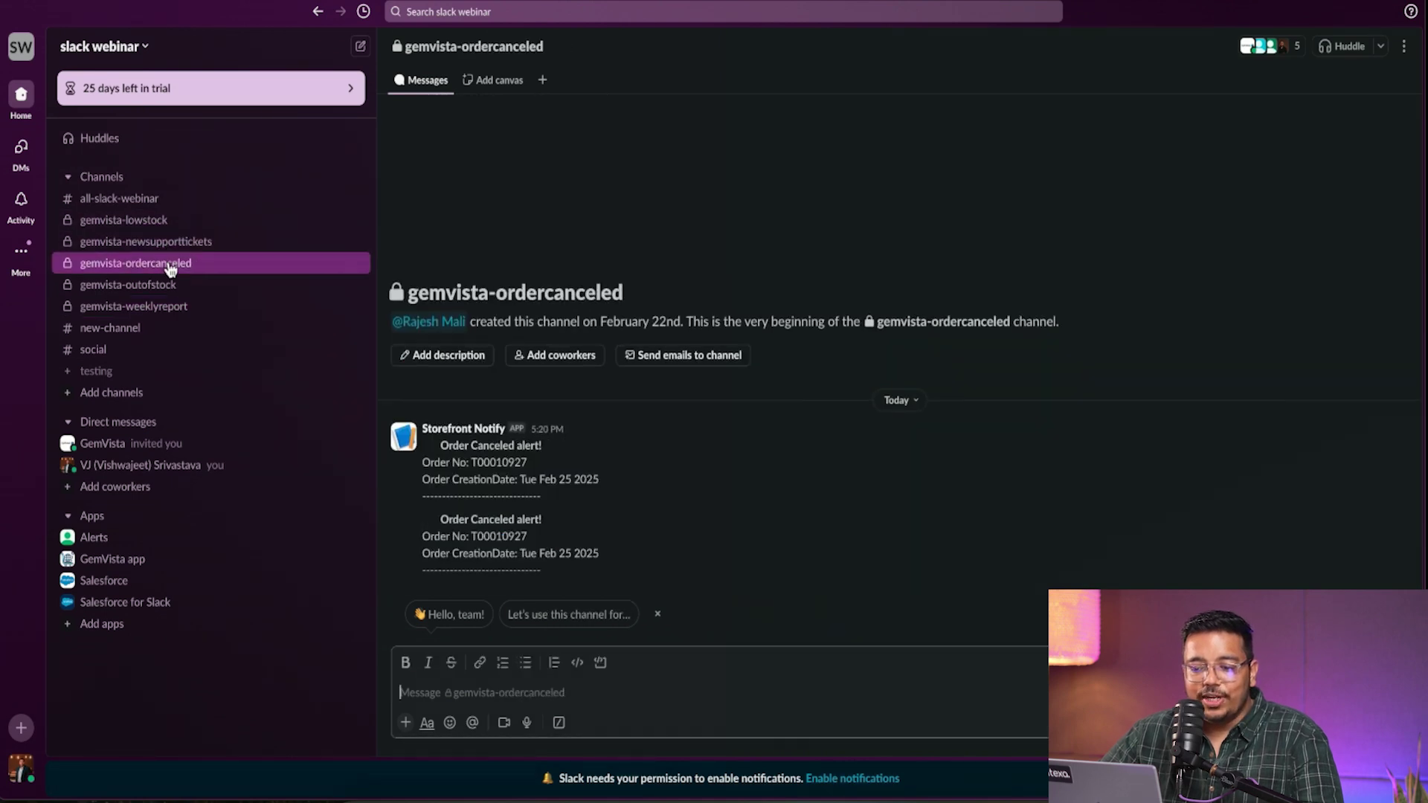
{"action": "left_click", "coordinate": [168, 287]}
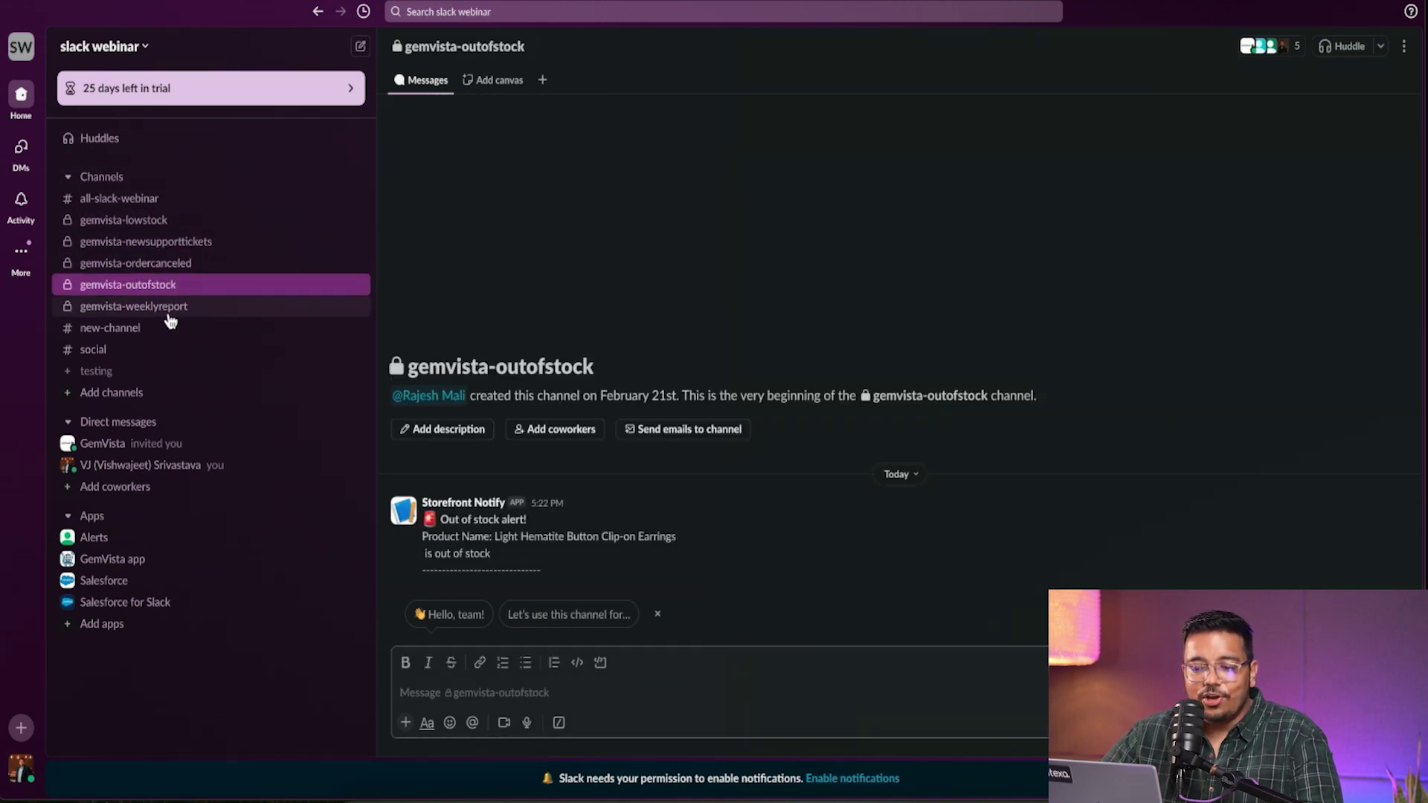
{"action": "left_click", "coordinate": [168, 310]}
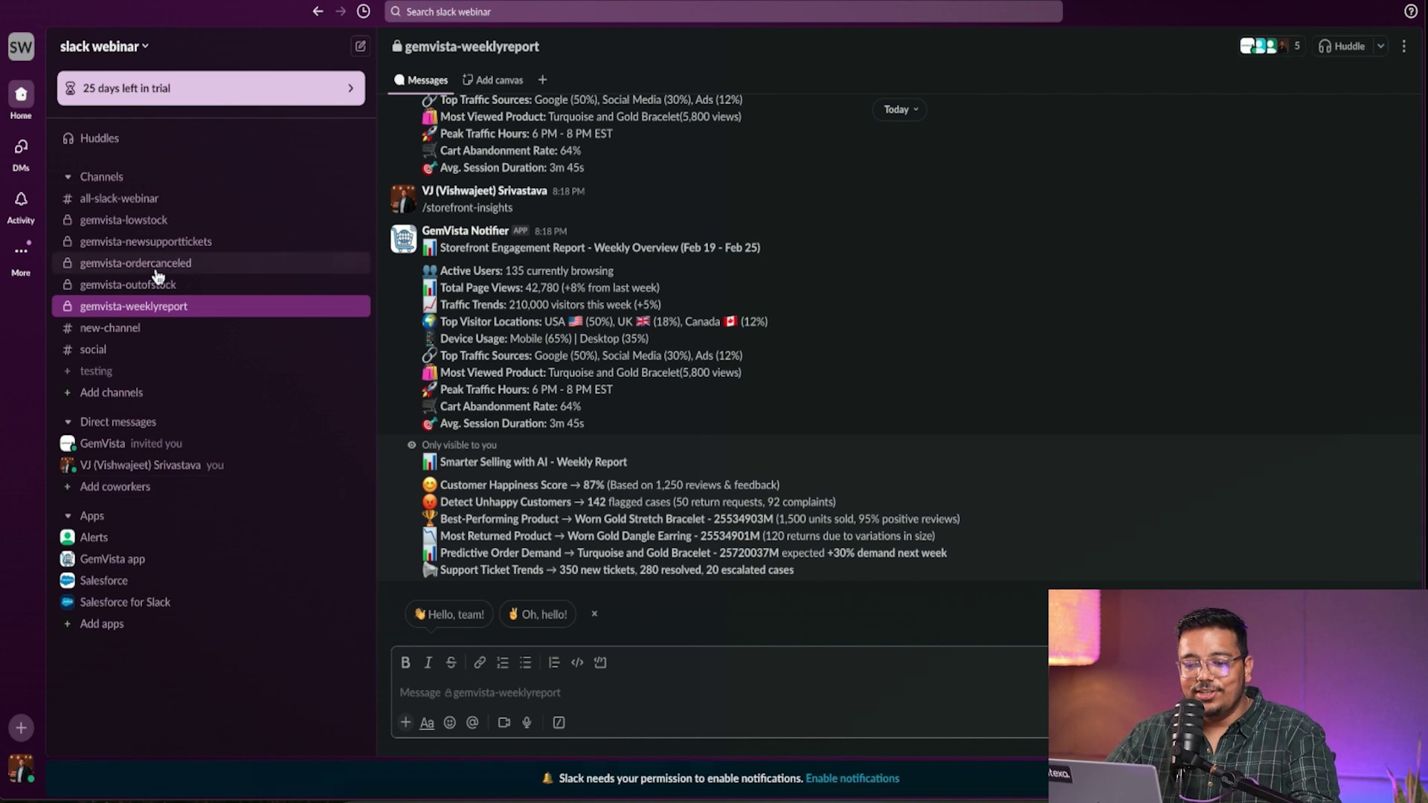
- Highlight Light Hematite Dangle Earrings in a gemvista-lowstock alert, then switch to gemvista-ordercanceled
{"action": "left_click", "coordinate": [145, 222]}
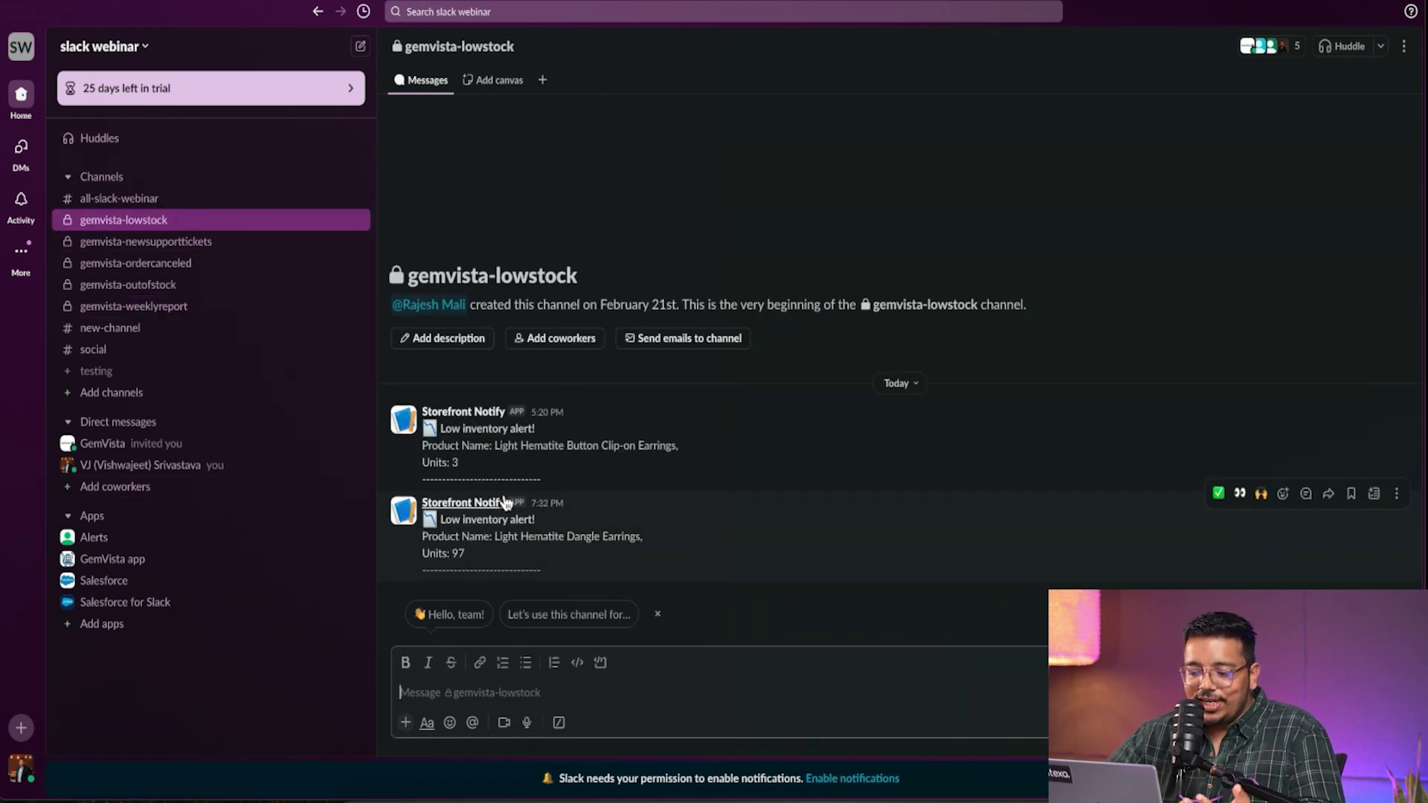
{"action": "left_click", "coordinate": [458, 524]}
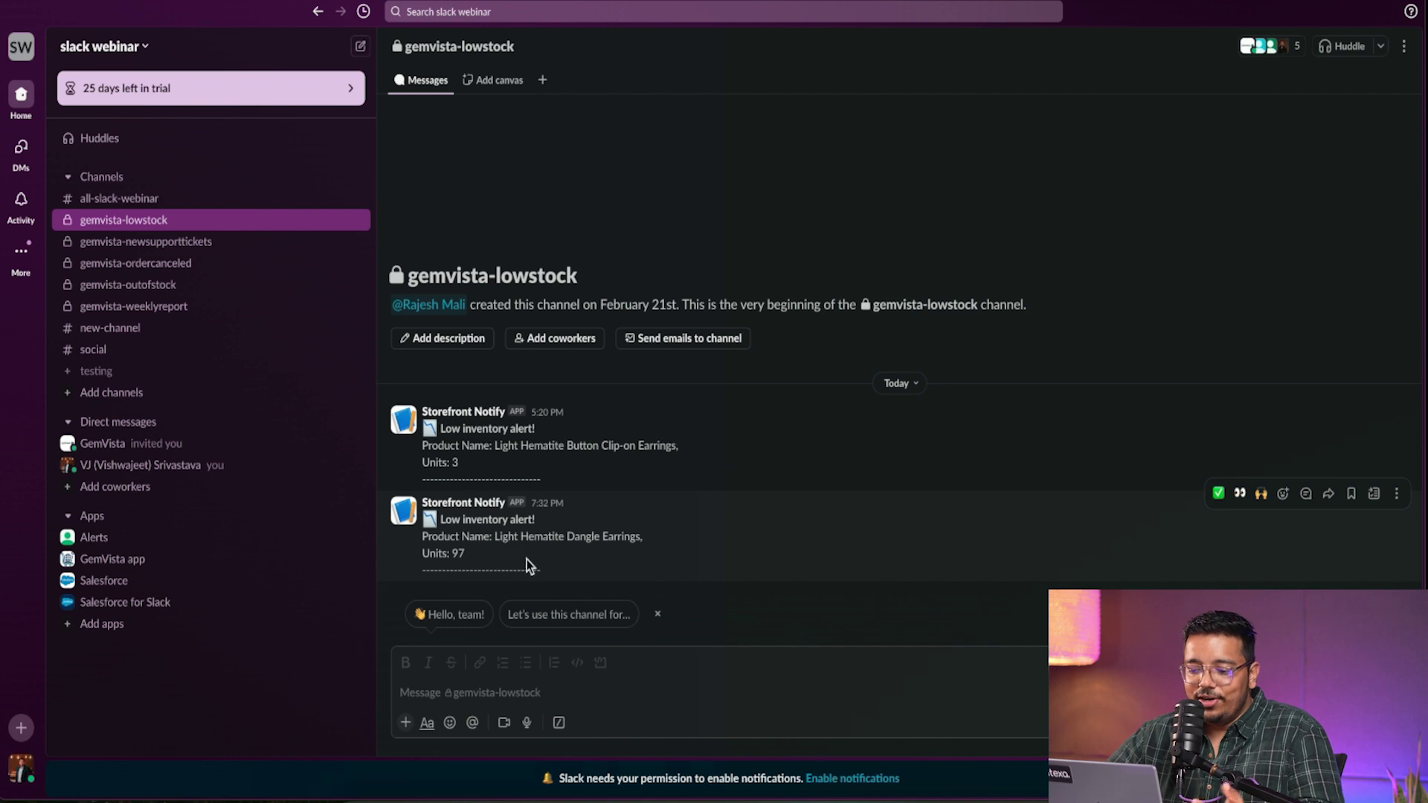
{"action": "left_click_drag", "start_coordinate": [493, 536], "coordinate": [640, 537]}
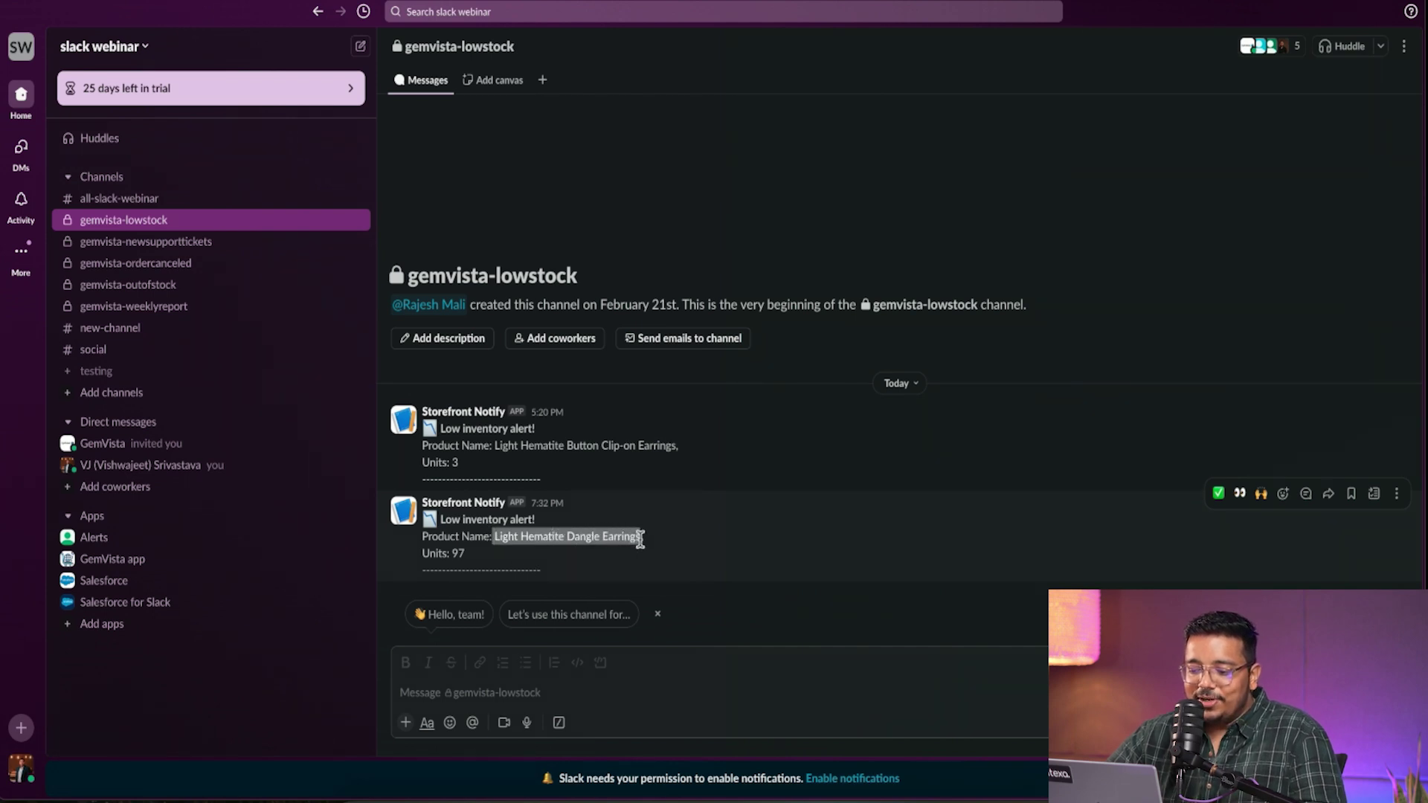
{"action": "left_click", "coordinate": [467, 556]}
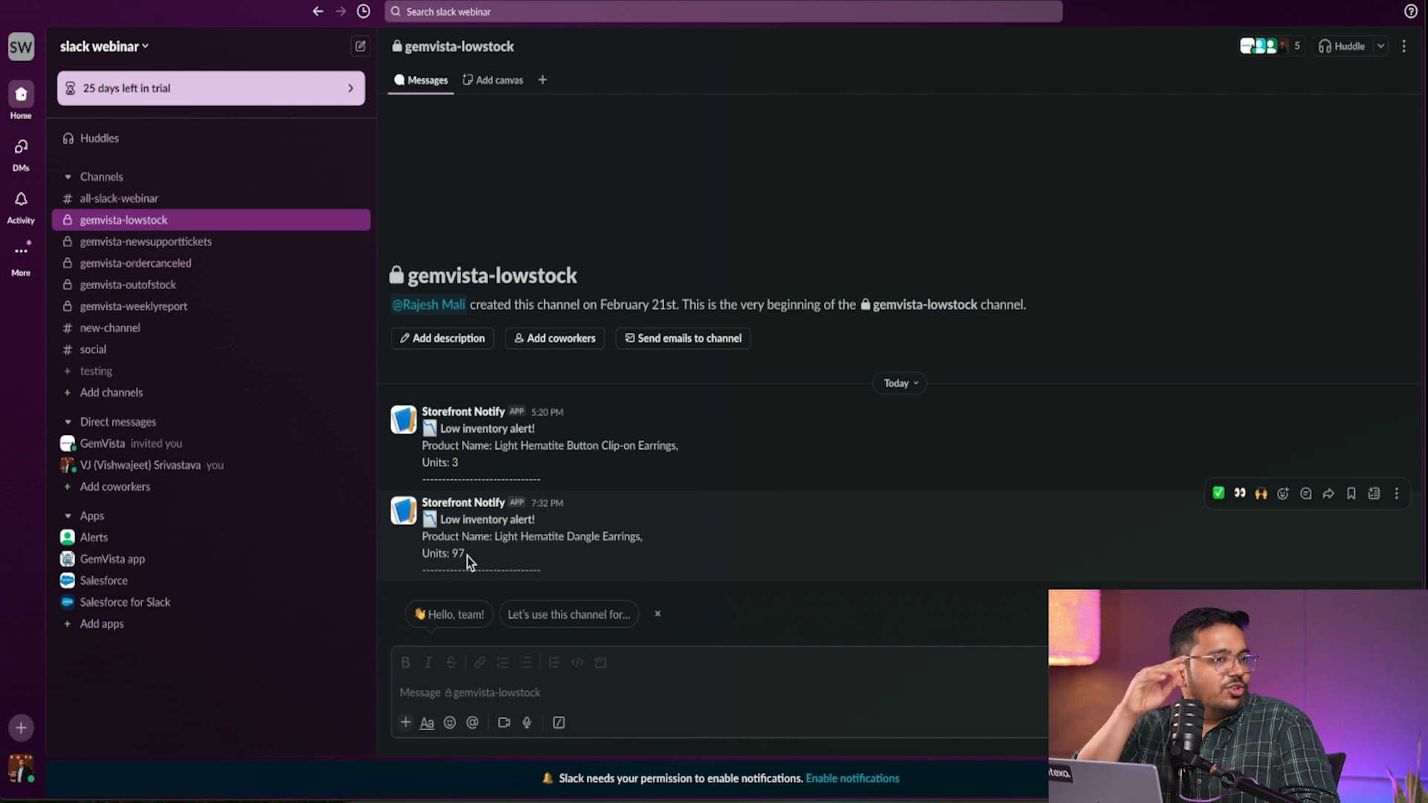
{"action": "left_click", "coordinate": [175, 268]}
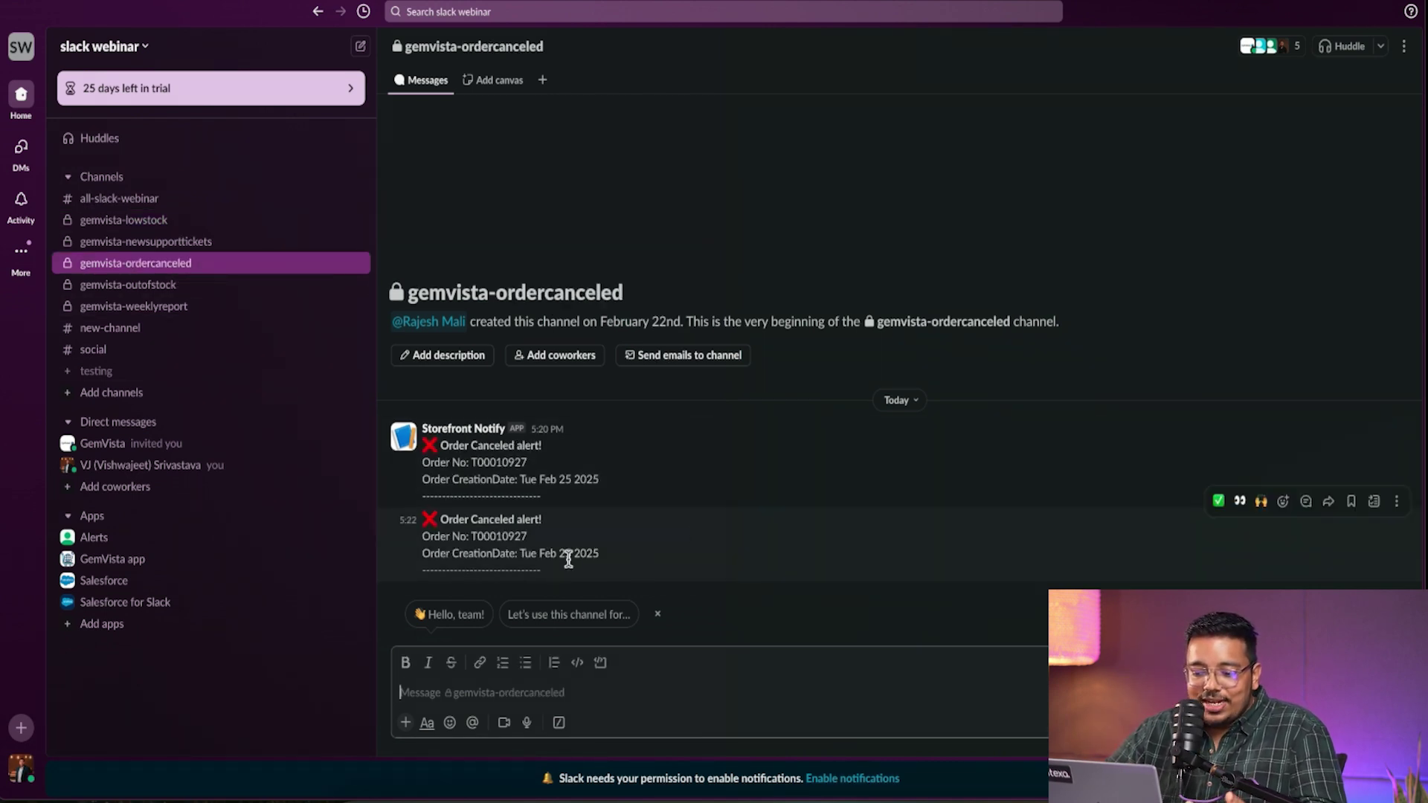
- In gemvista-weeklyreport, scroll up to the Placed Orders alert and inspect the first order's ID and customer
{"action": "left_click", "coordinate": [171, 306]}
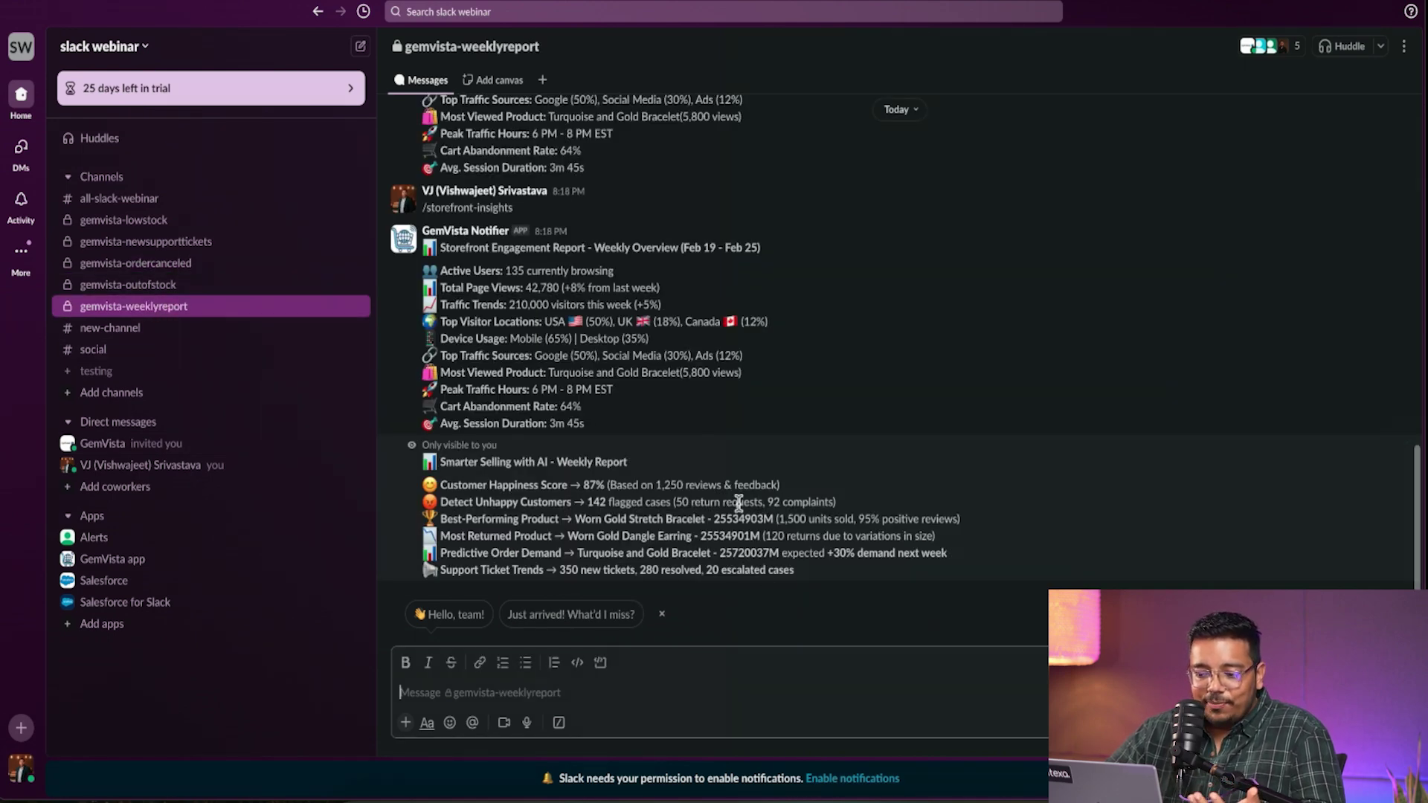
{"action": "scroll", "coordinate": [739, 513], "scroll_direction": "up", "scroll_amount": 10}
{"action": "scroll", "coordinate": [740, 509], "scroll_direction": "up", "scroll_amount": 15}
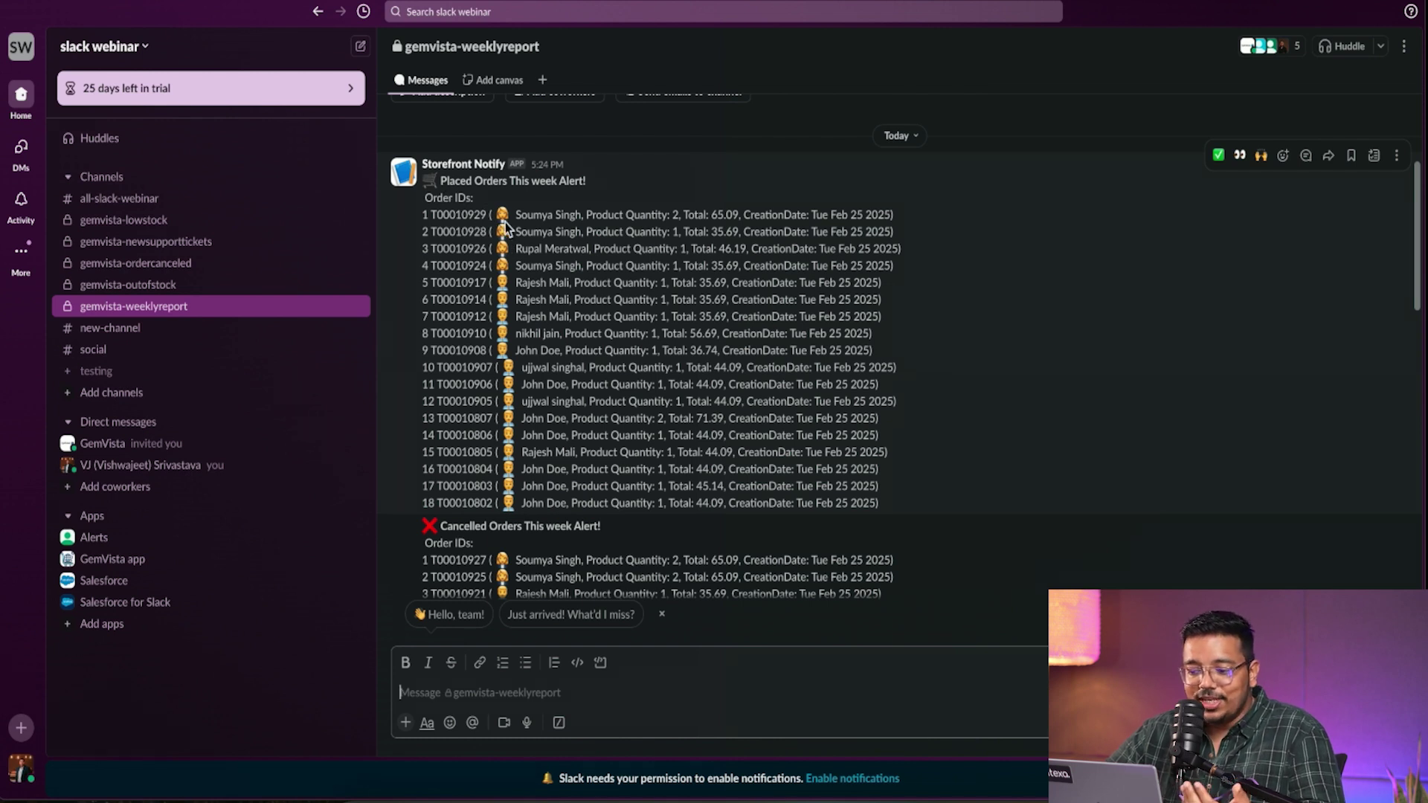
{"action": "double_click", "coordinate": [471, 214]}
{"action": "left_click", "coordinate": [543, 215]}
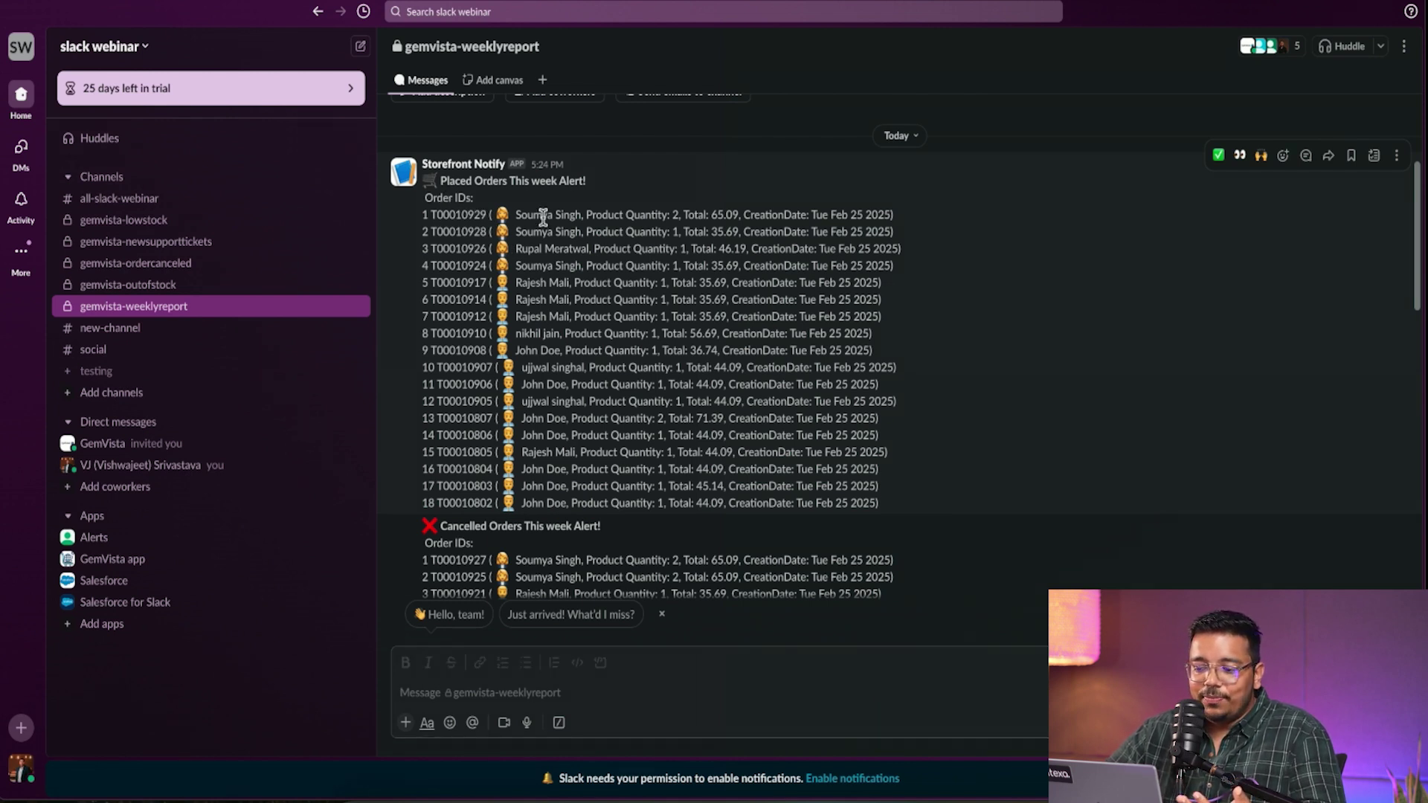
{"action": "left_click_drag", "start_coordinate": [527, 216], "coordinate": [564, 220]}
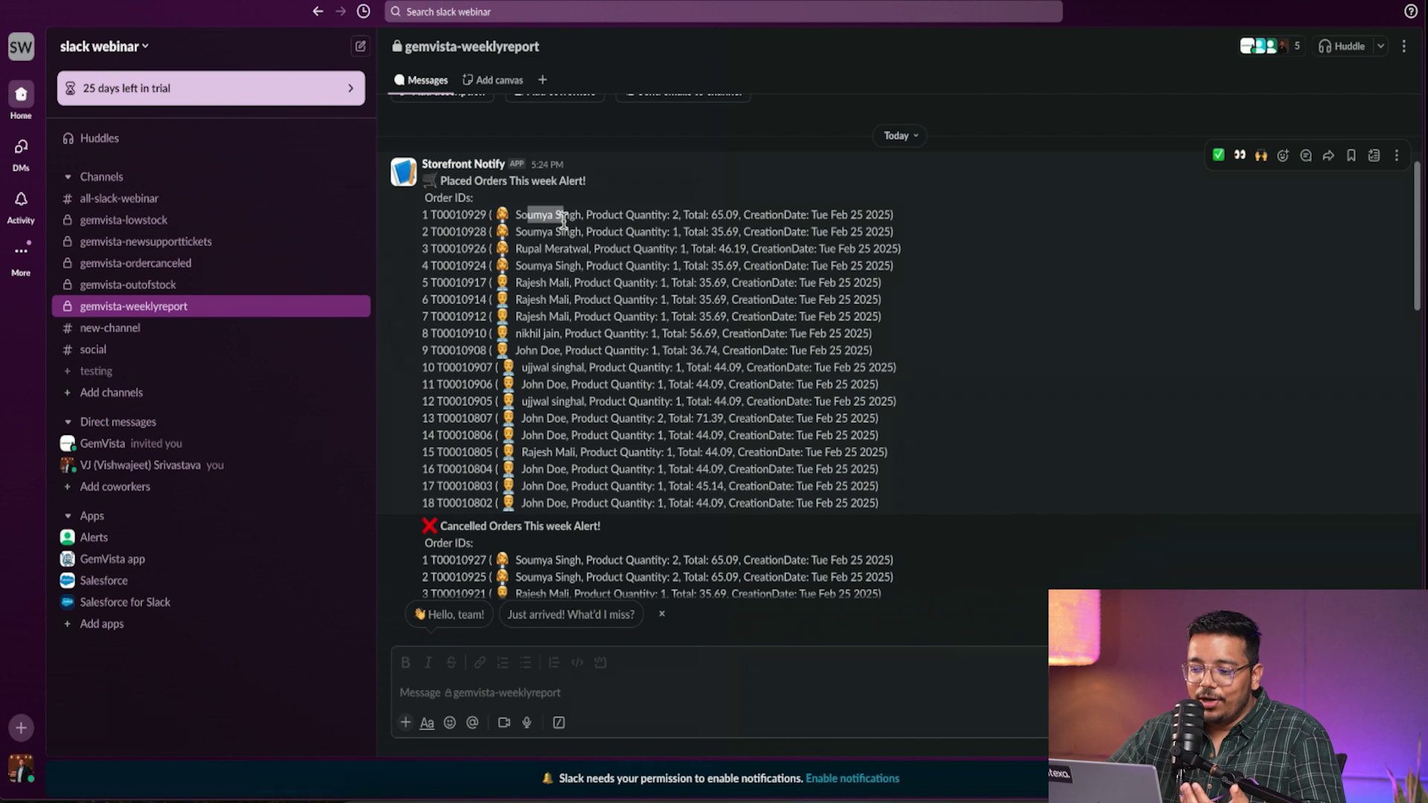
{"action": "left_click", "coordinate": [675, 212]}
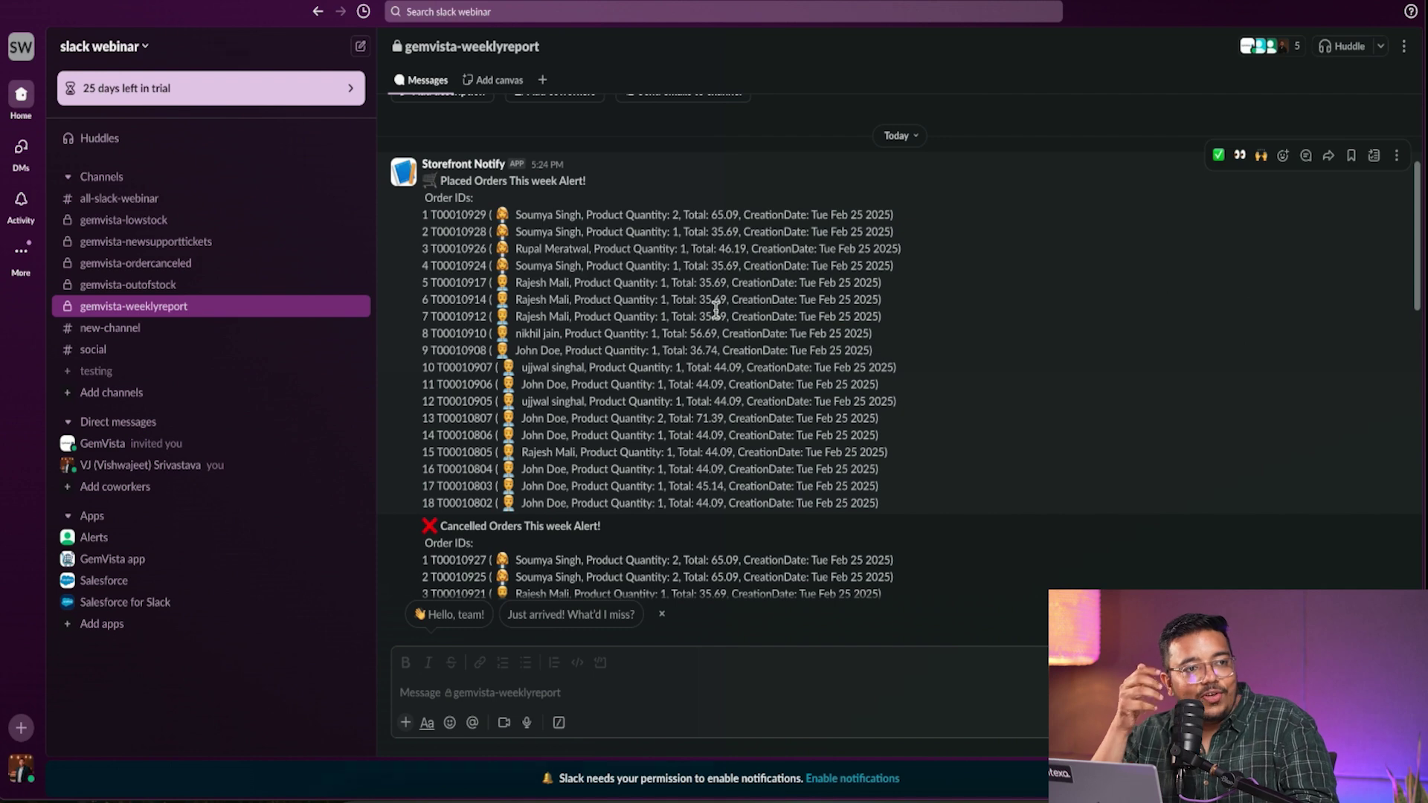
{"action": "scroll", "coordinate": [715, 308], "scroll_direction": "down", "scroll_amount": 15}
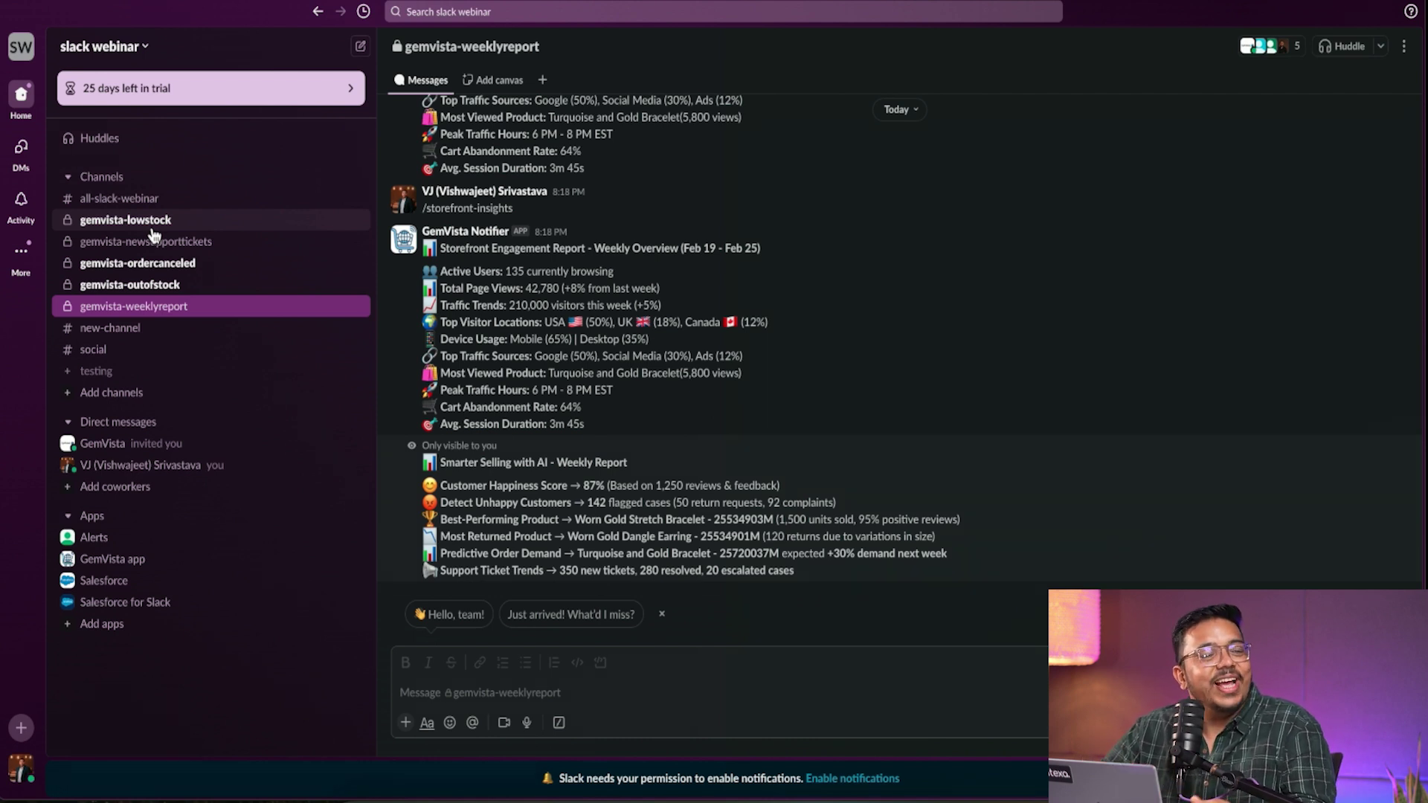
- In gemvista-lowstock, highlight the latest alert's 96-unit count and 9:11 PM time
{"action": "left_click", "coordinate": [153, 230]}
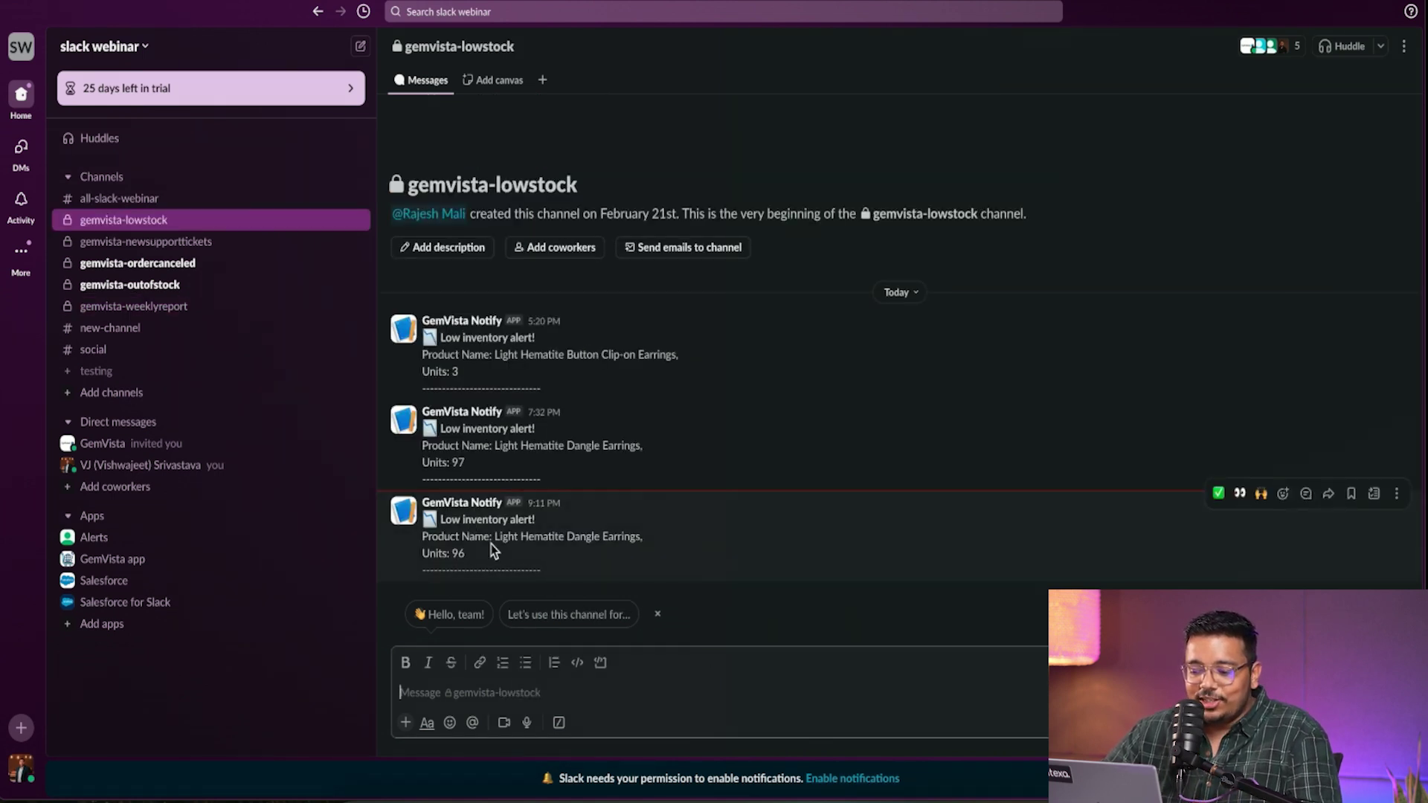
{"action": "left_click_drag", "start_coordinate": [479, 556], "coordinate": [604, 538]}
{"action": "left_click", "coordinate": [476, 564]}
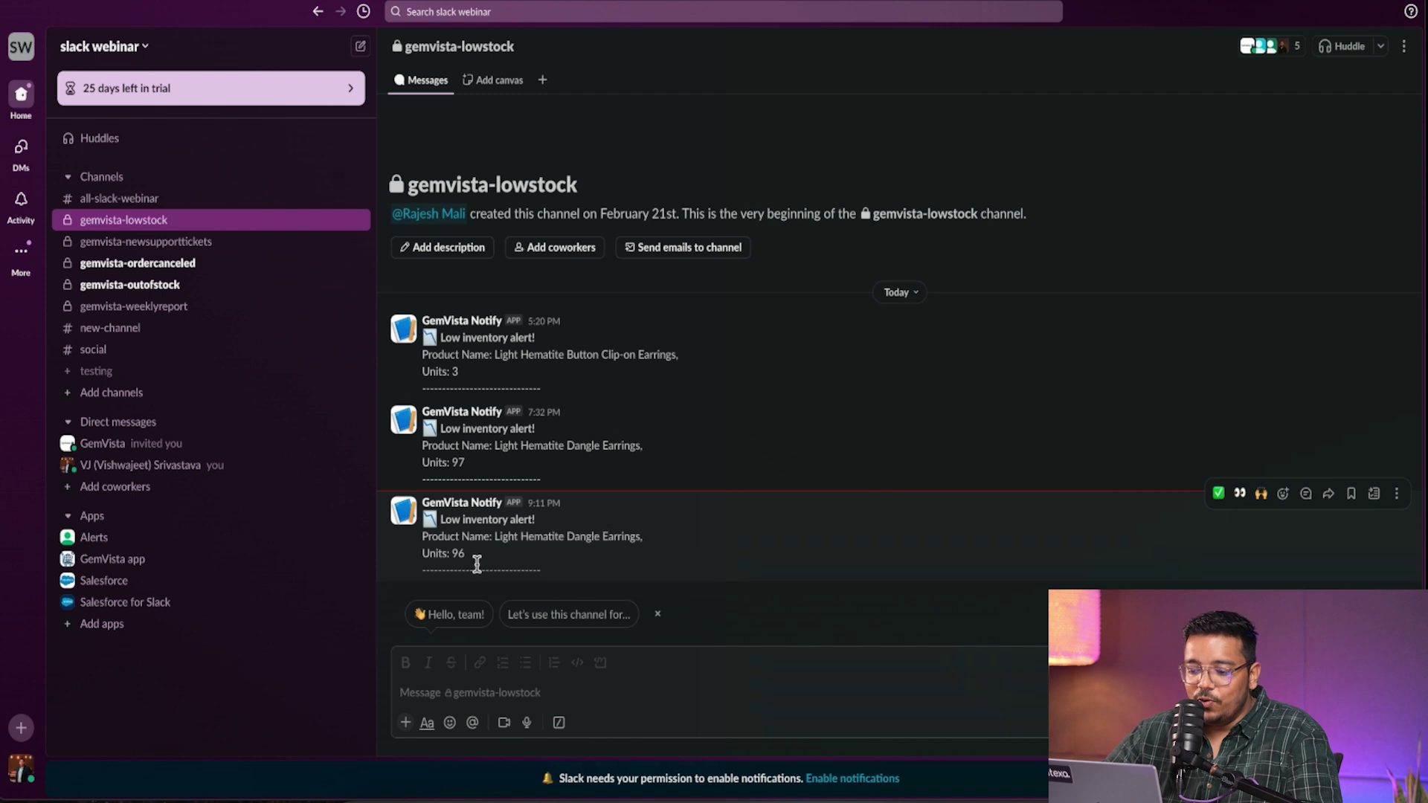
{"action": "left_click_drag", "start_coordinate": [467, 556], "coordinate": [458, 555]}
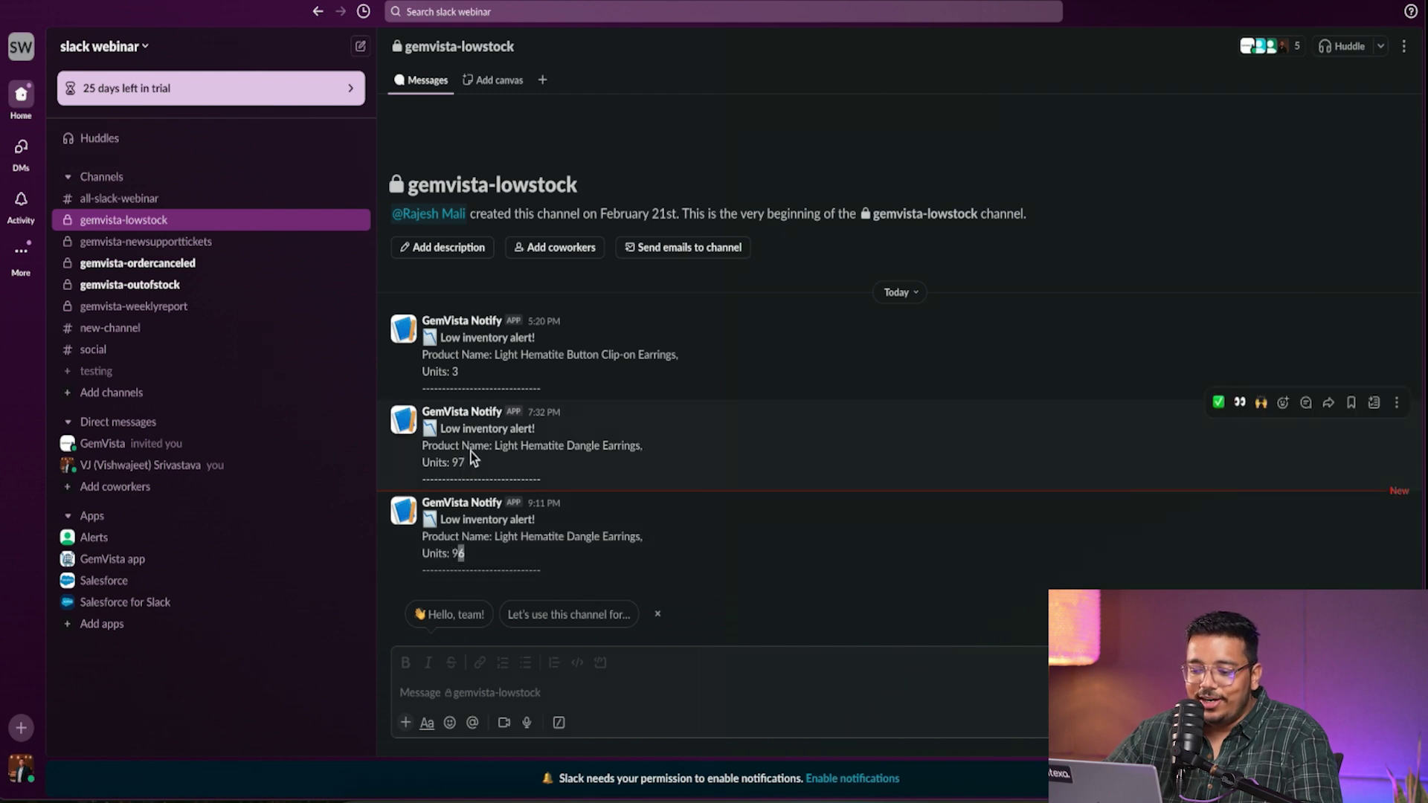
{"action": "left_click_drag", "start_coordinate": [563, 505], "coordinate": [525, 503]}
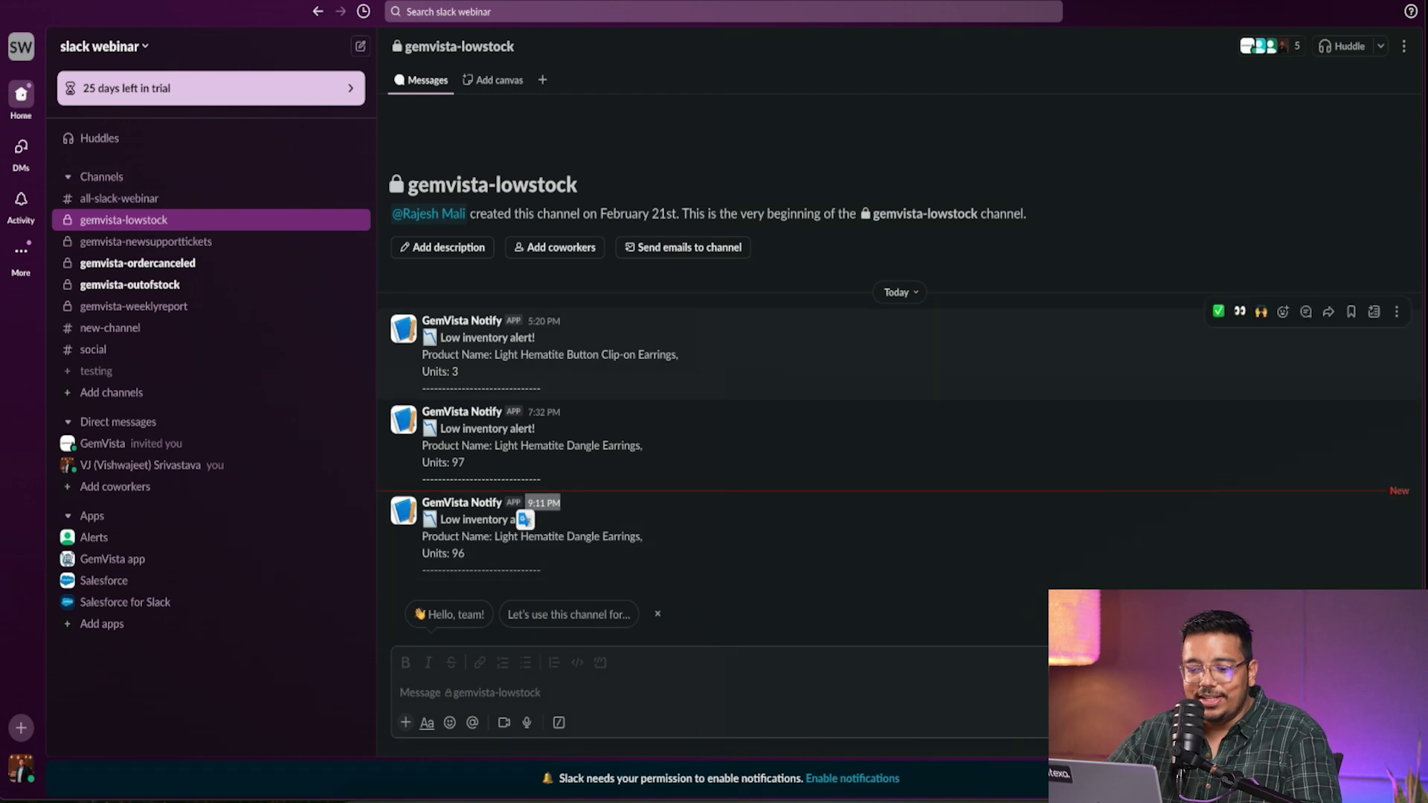
- Check gemvista-ordercanceled and the 9:11 PM gemvista-outofstock alert, then open gemvista-weeklyreport
{"action": "left_click", "coordinate": [209, 269]}
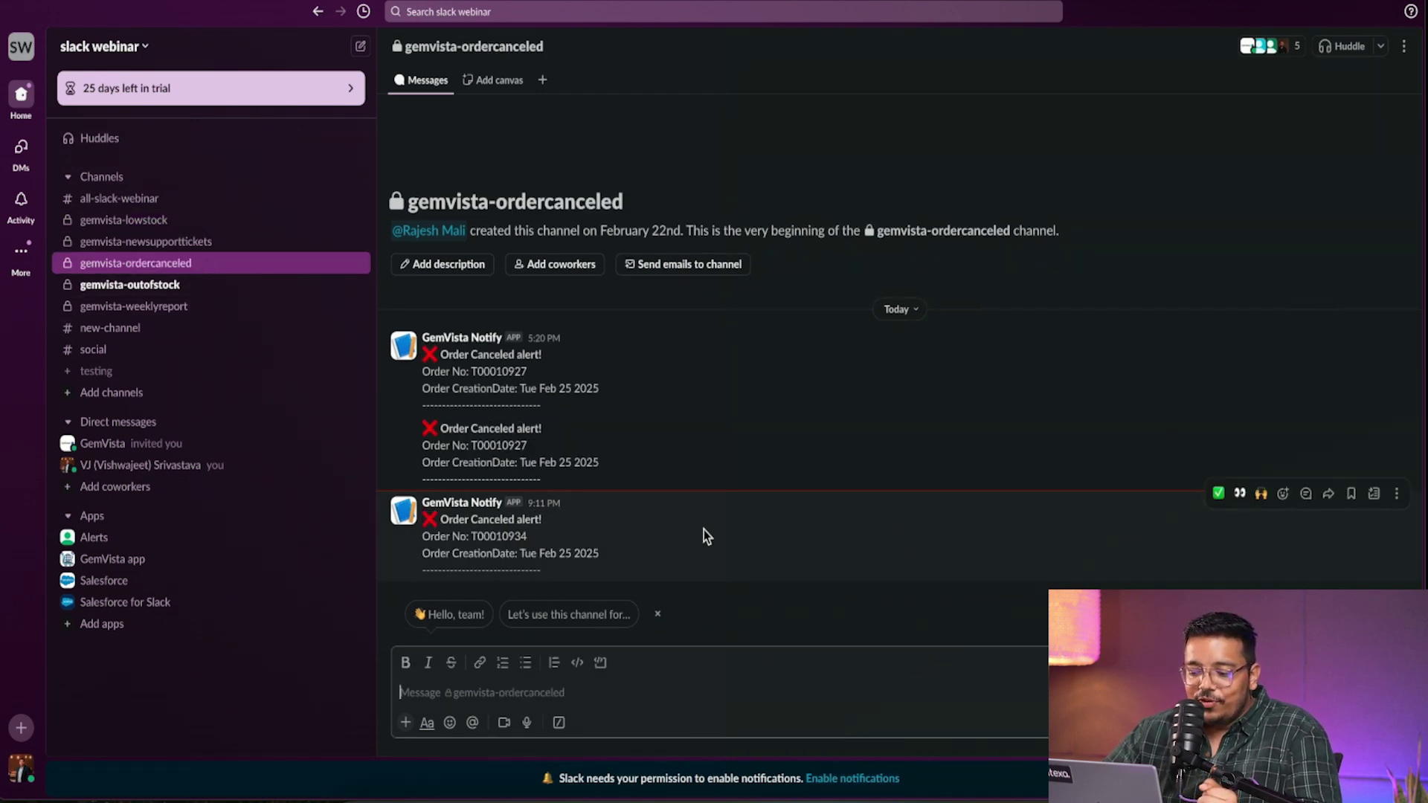
{"action": "left_click", "coordinate": [151, 287]}
{"action": "left_click_drag", "start_coordinate": [515, 570], "coordinate": [399, 552]}
{"action": "left_click", "coordinate": [549, 551]}
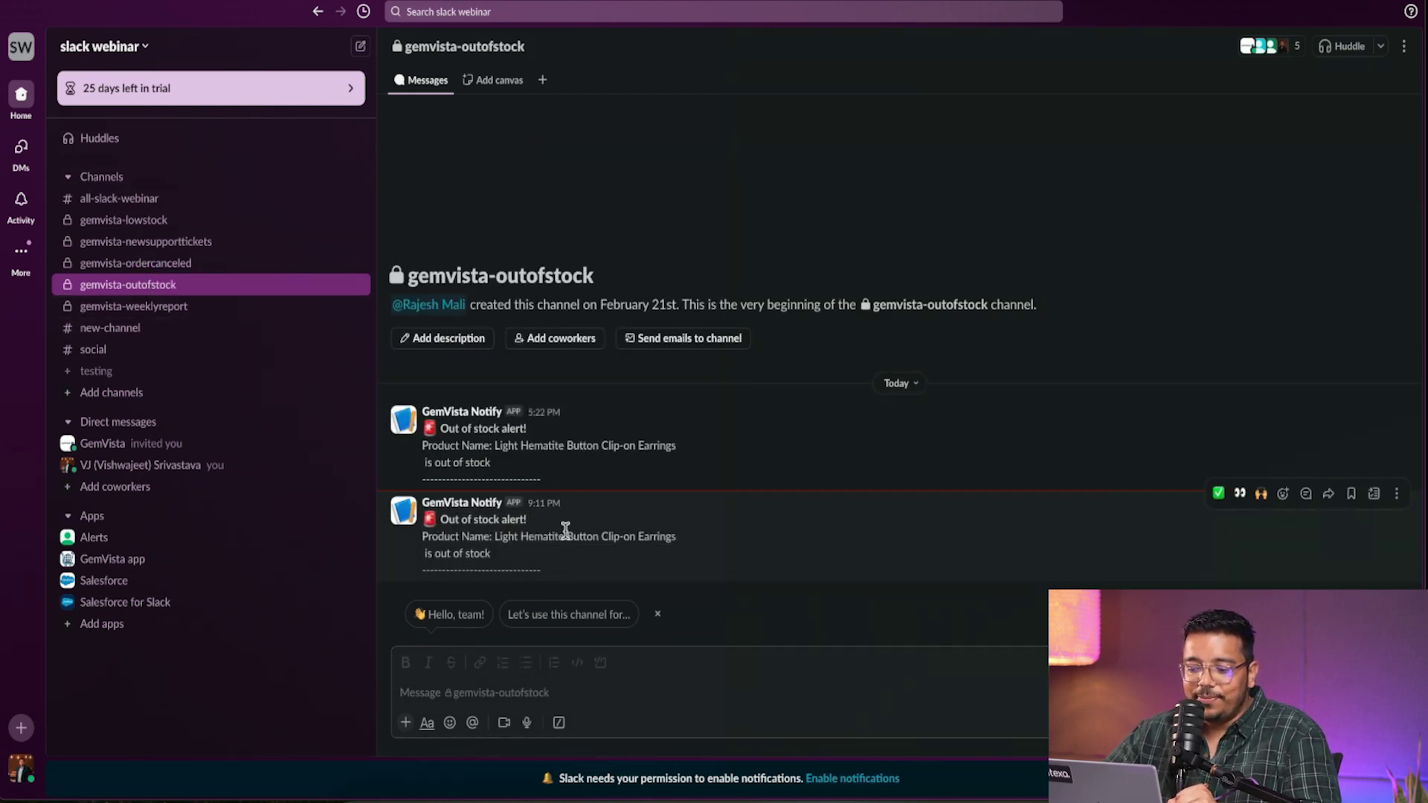
{"action": "left_click_drag", "start_coordinate": [565, 531], "coordinate": [635, 536]}
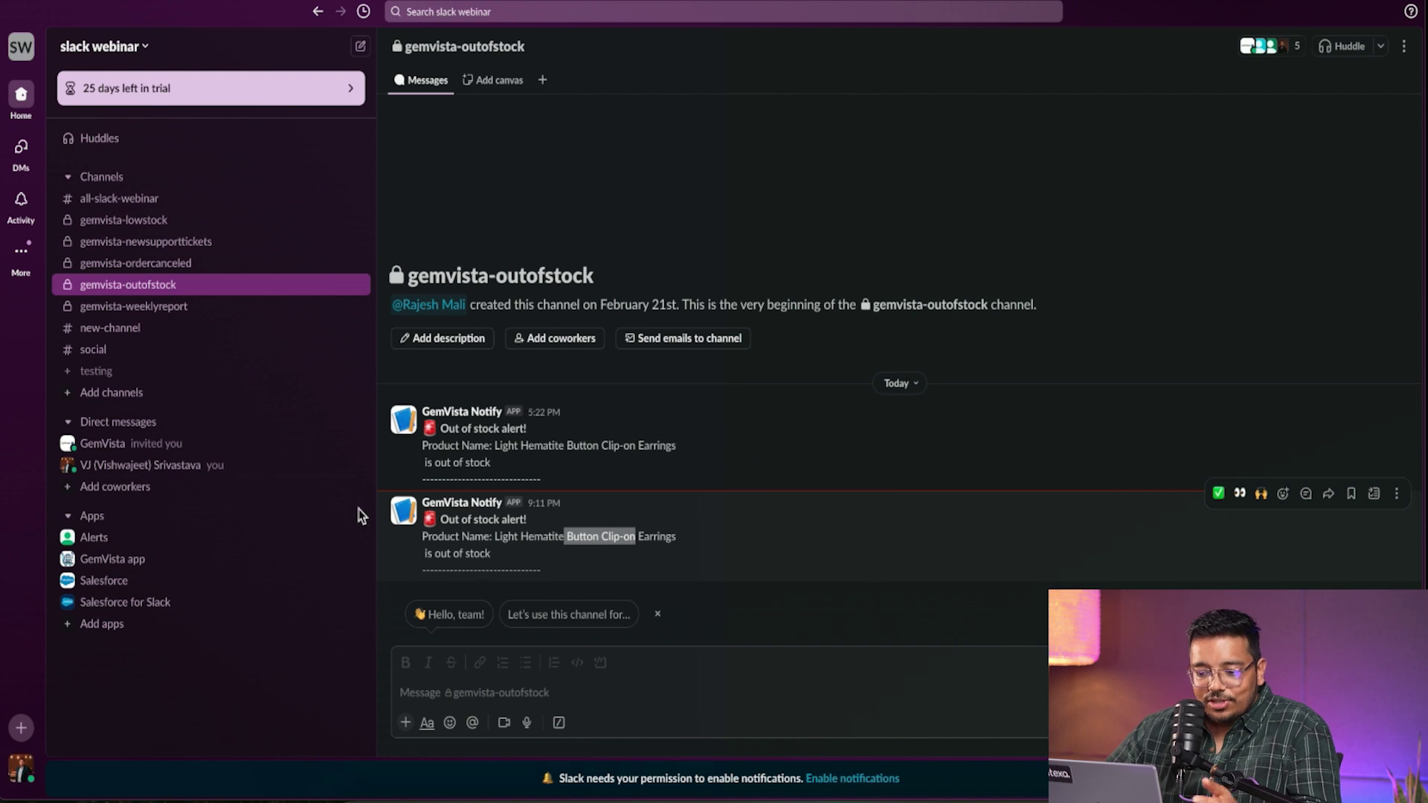
{"action": "left_click", "coordinate": [177, 307]}
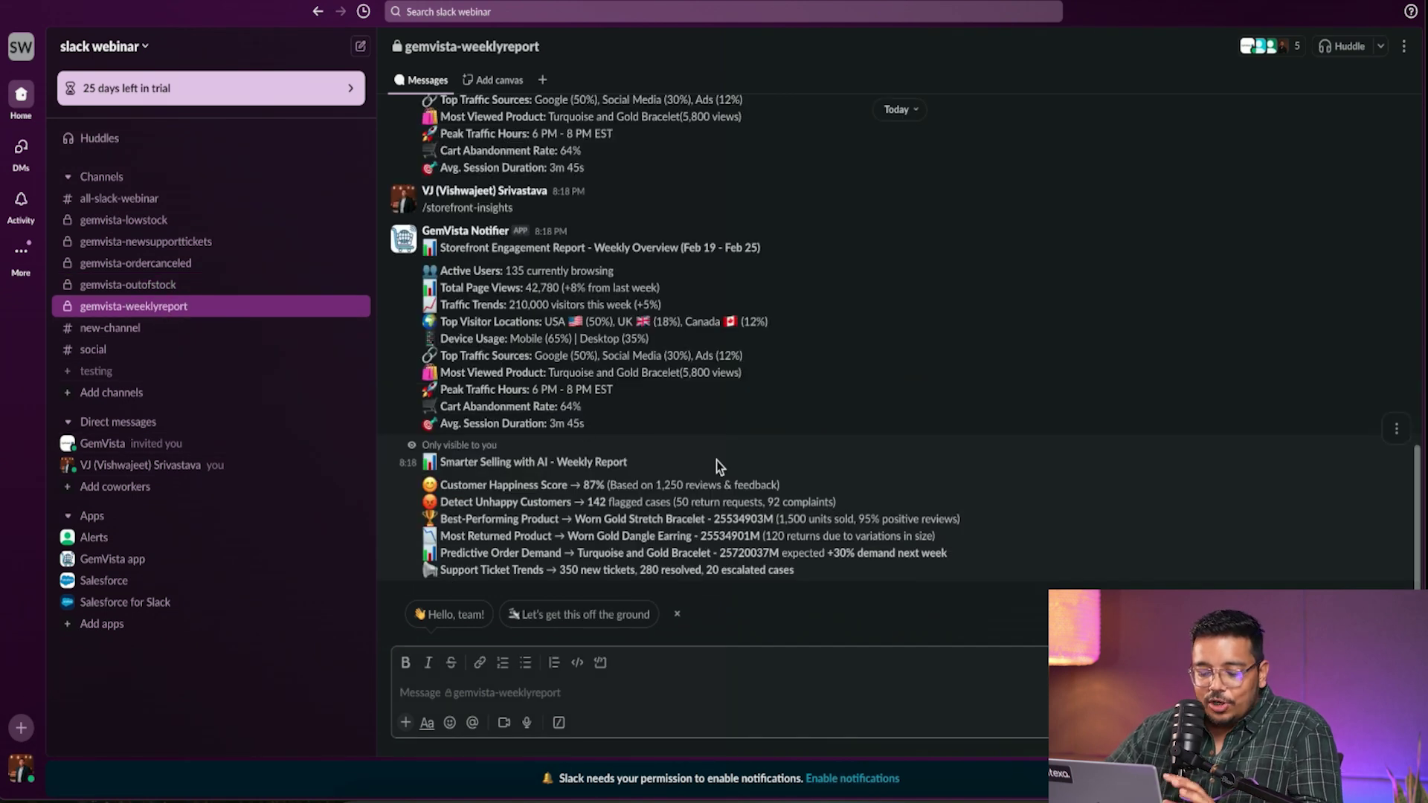
- Run the /ai-driven-insights slash command from the gemvista-weeklyreport message box
{"action": "left_click", "coordinate": [650, 679]}
{"action": "type", "text": "/"}
{"action": "key", "text": "BackSpace"}
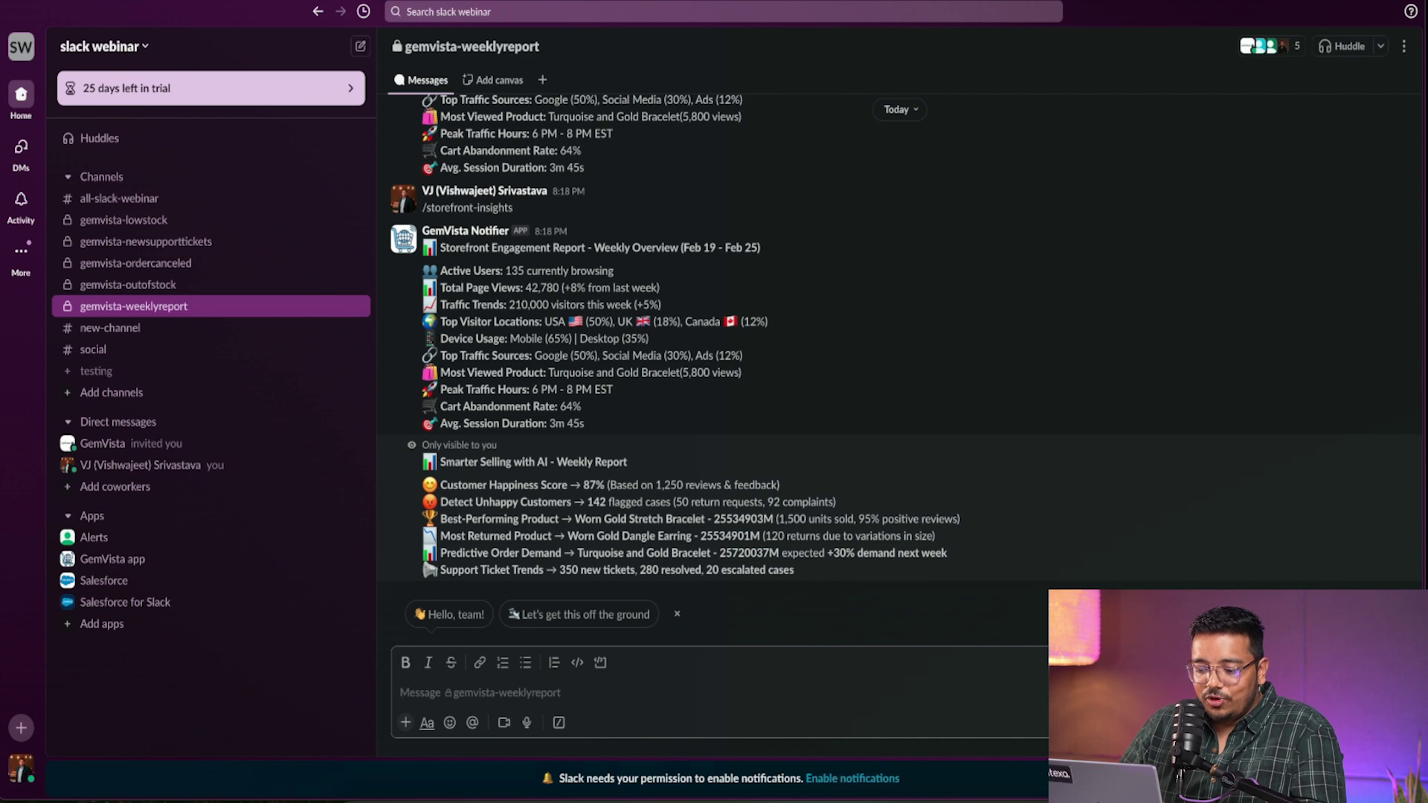
{"action": "type", "text": "/"}
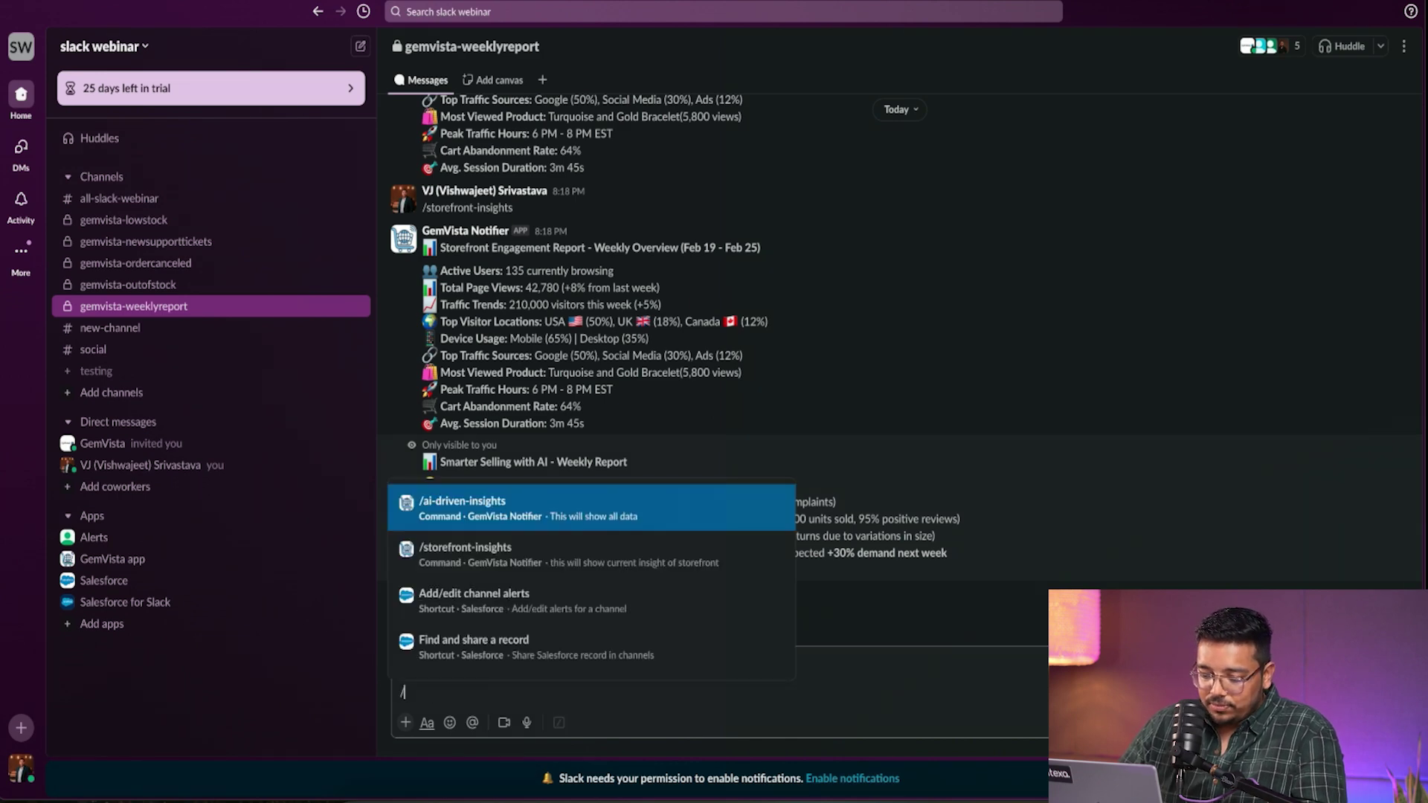
{"action": "left_click", "coordinate": [669, 511]}
{"action": "key", "text": "Return"}
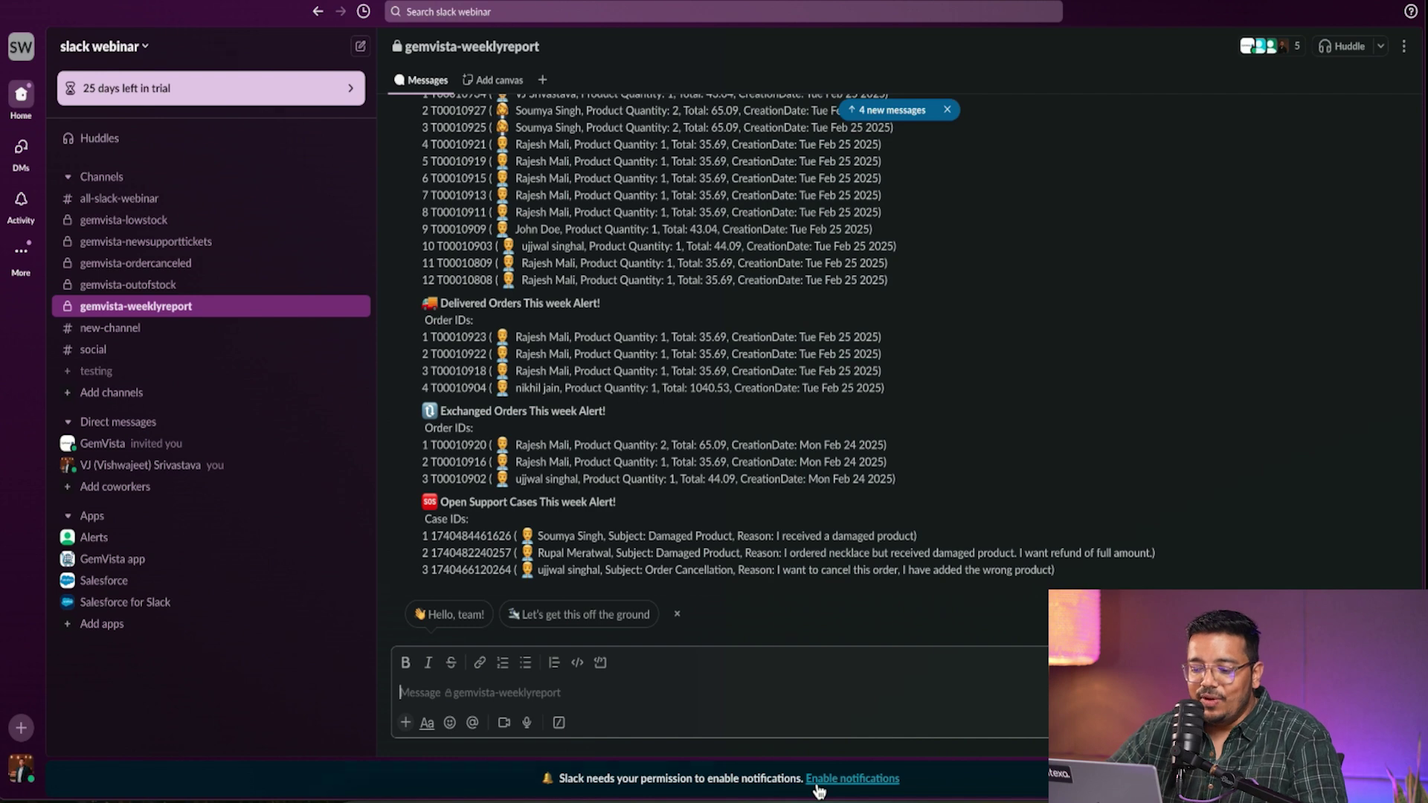
- Scroll through the weekly report, highlighting the placed orders list and the first delivered orders
{"action": "scroll", "coordinate": [796, 394], "scroll_direction": "up", "scroll_amount": 4}
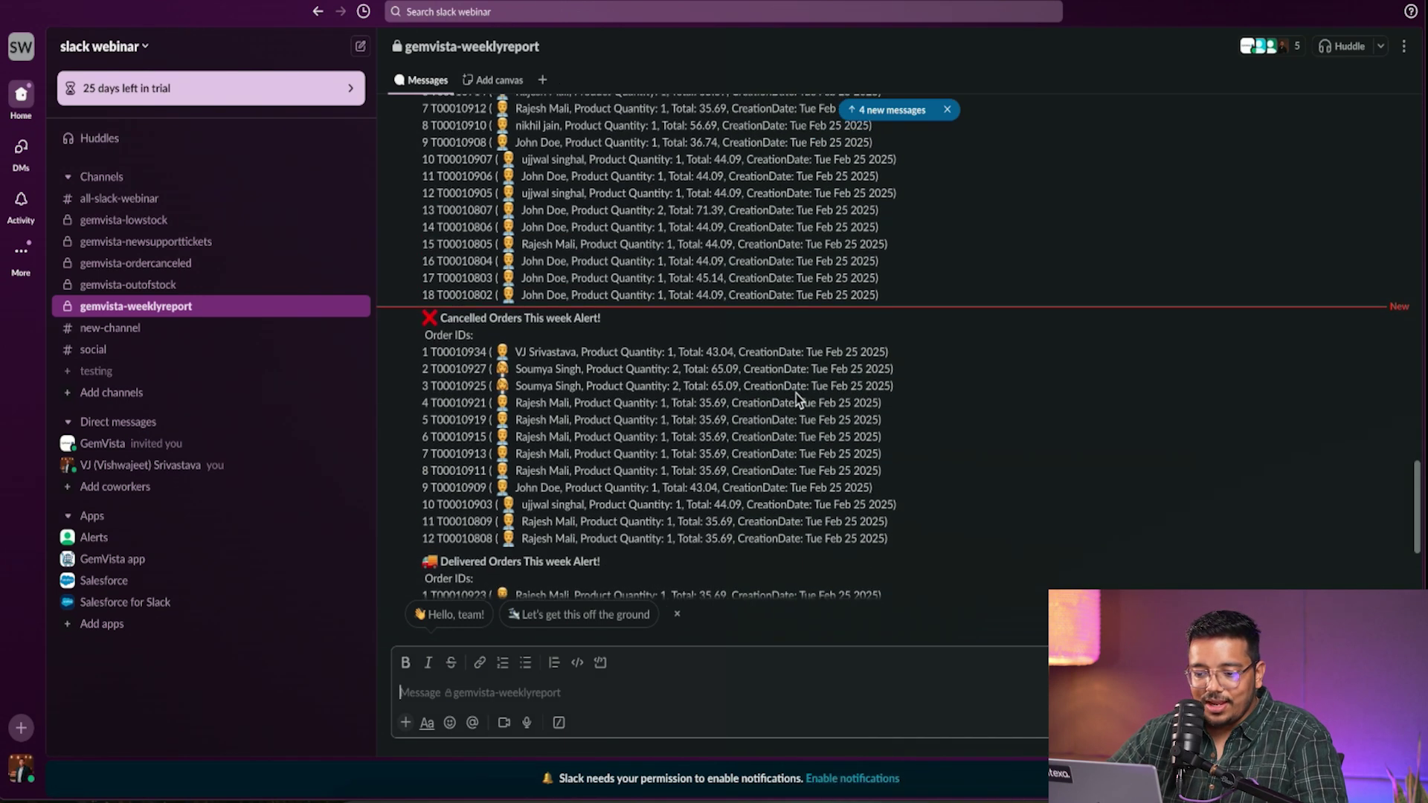
{"action": "scroll", "coordinate": [795, 394], "scroll_direction": "up", "scroll_amount": 4}
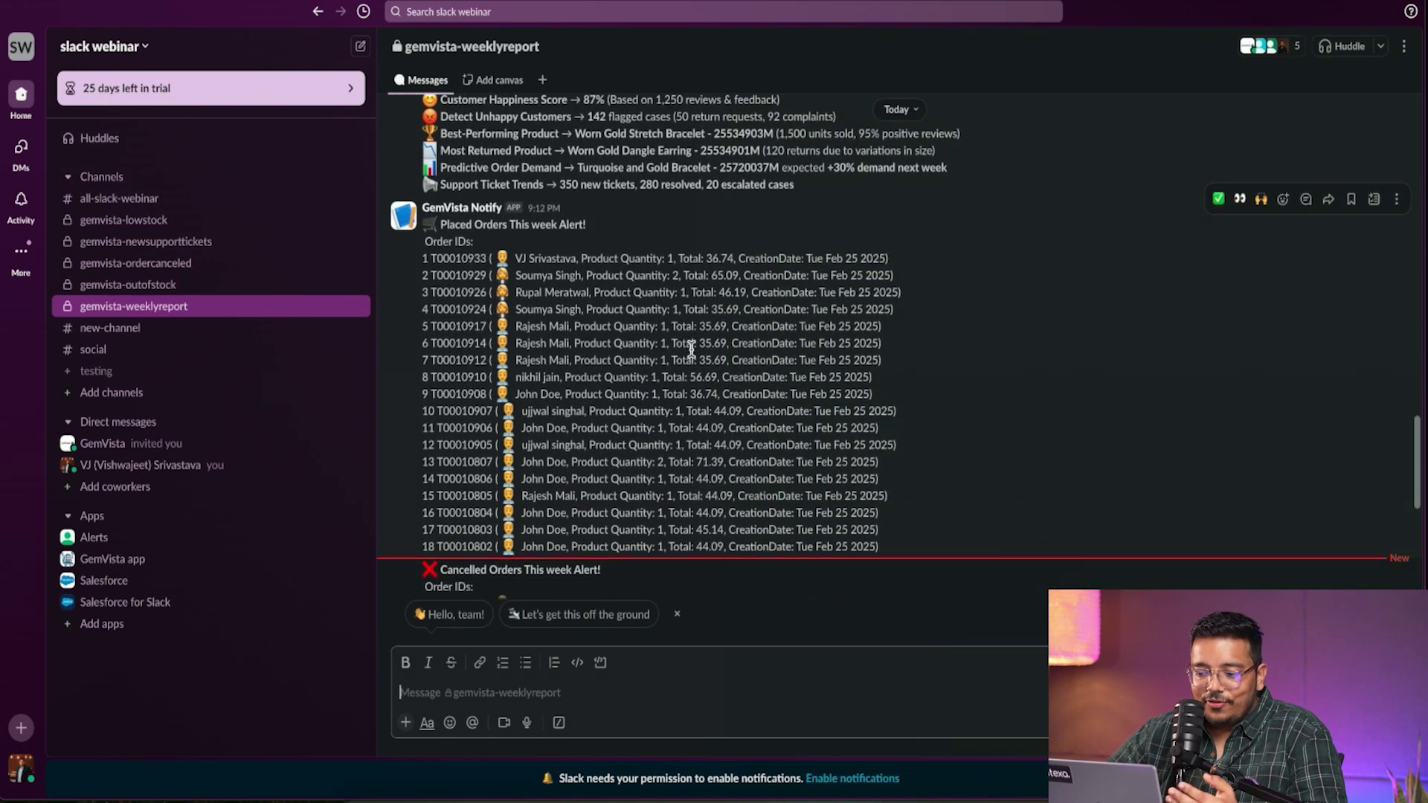
{"action": "scroll", "coordinate": [690, 347], "scroll_direction": "up", "scroll_amount": 2}
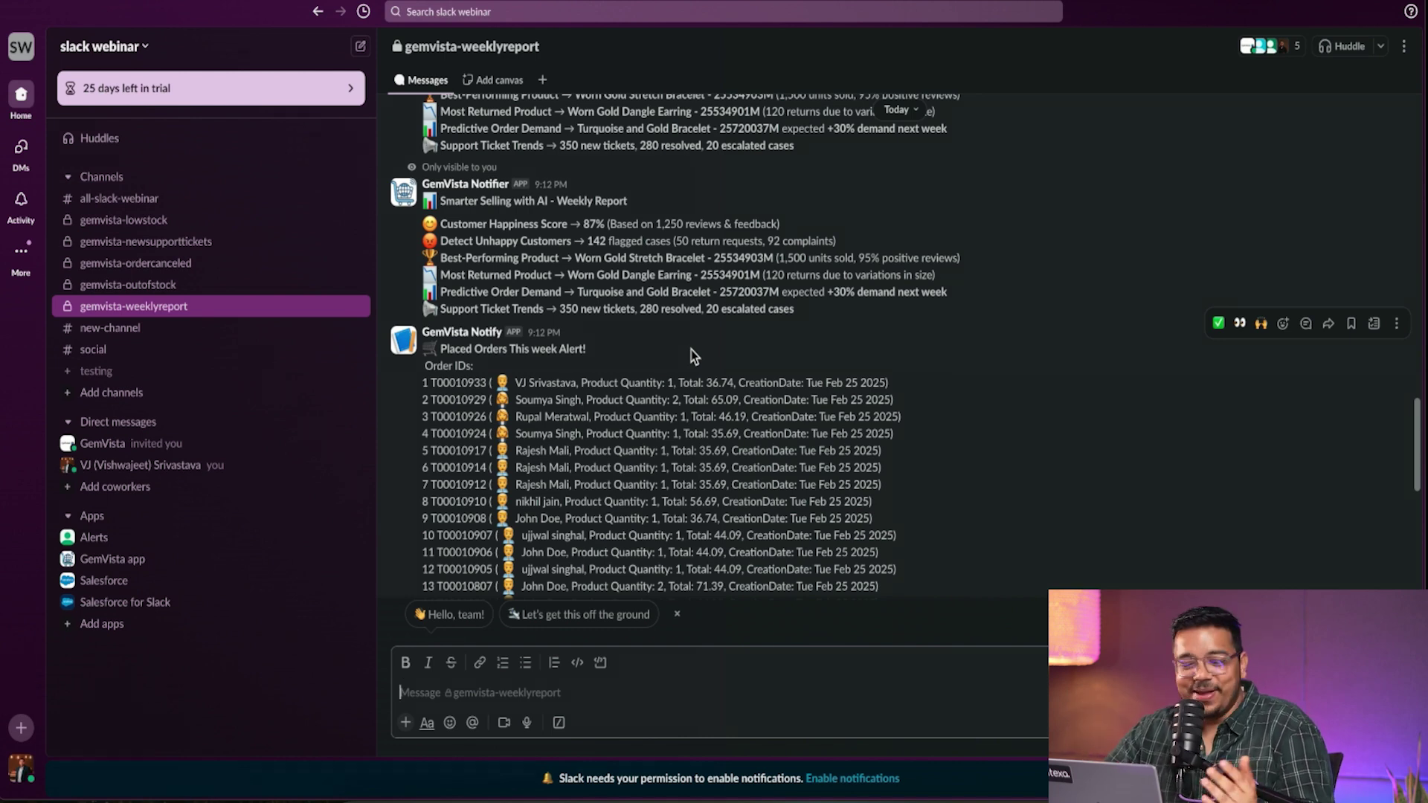
{"action": "scroll", "coordinate": [500, 227], "scroll_direction": "down", "scroll_amount": 3}
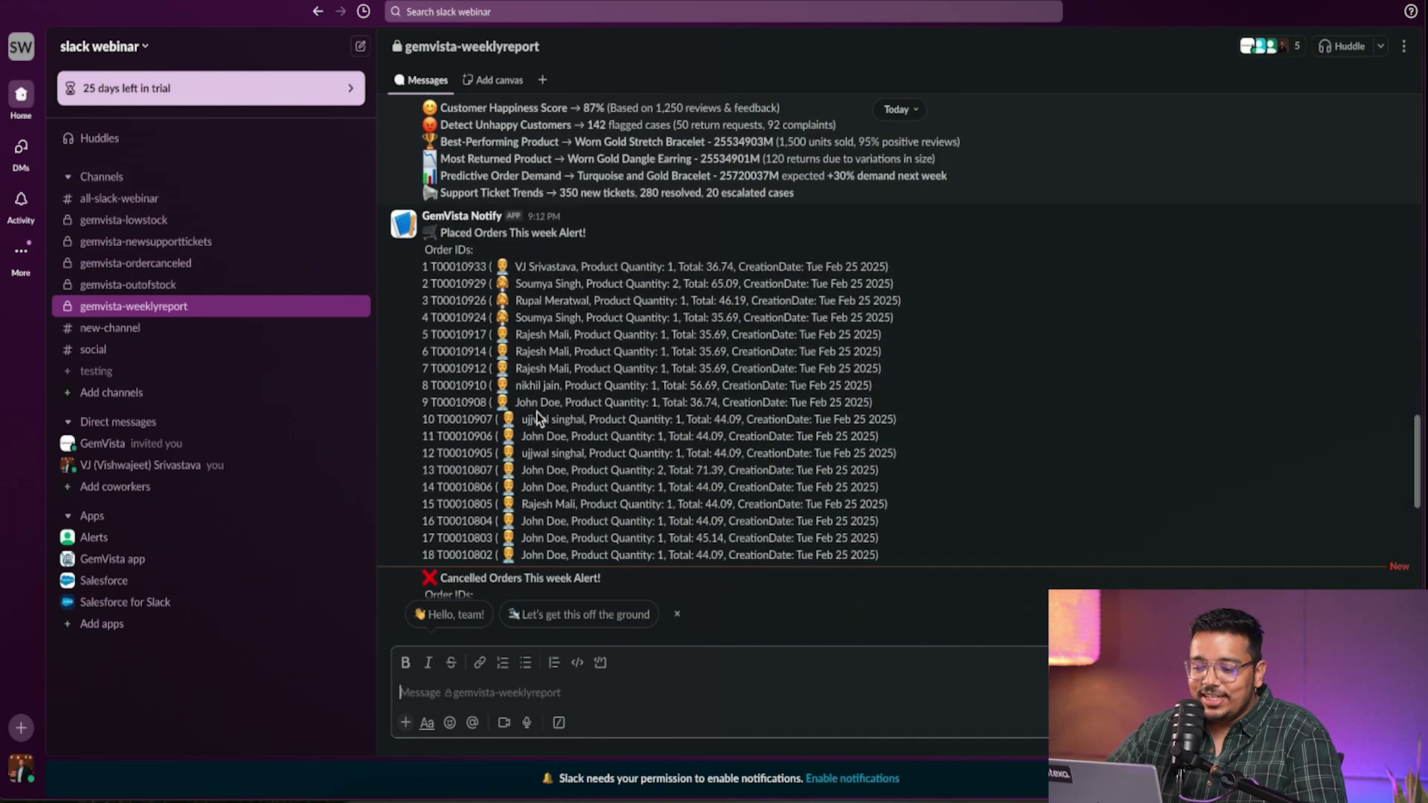
{"action": "left_click_drag", "start_coordinate": [533, 236], "coordinate": [809, 525]}
{"action": "scroll", "coordinate": [615, 305], "scroll_direction": "down", "scroll_amount": 8}
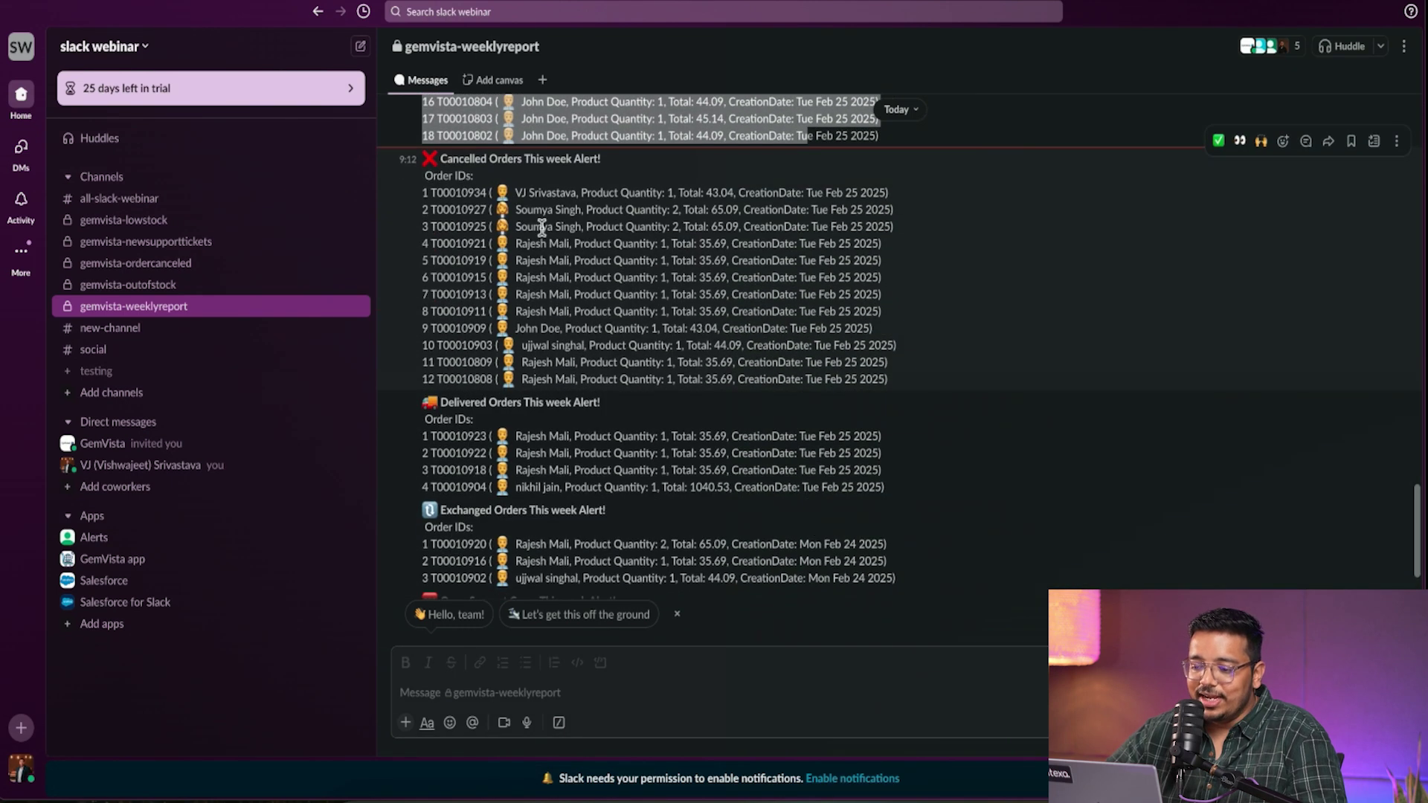
{"action": "left_click_drag", "start_coordinate": [549, 435], "coordinate": [590, 452]}
{"action": "left_click", "coordinate": [580, 551]}
{"action": "scroll", "coordinate": [579, 553], "scroll_direction": "down", "scroll_amount": 2}
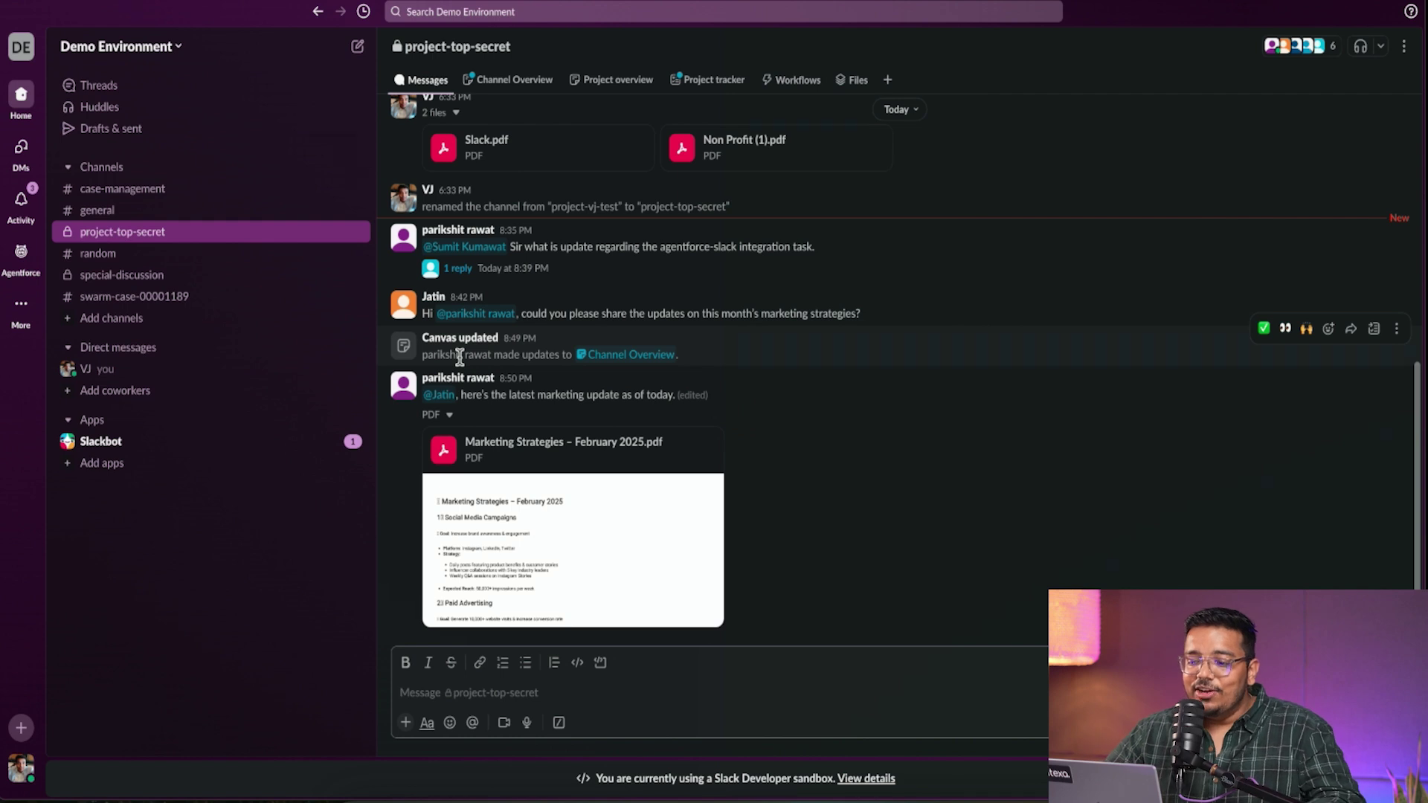
{"action": "mouse_move", "coordinate": [515, 126]}
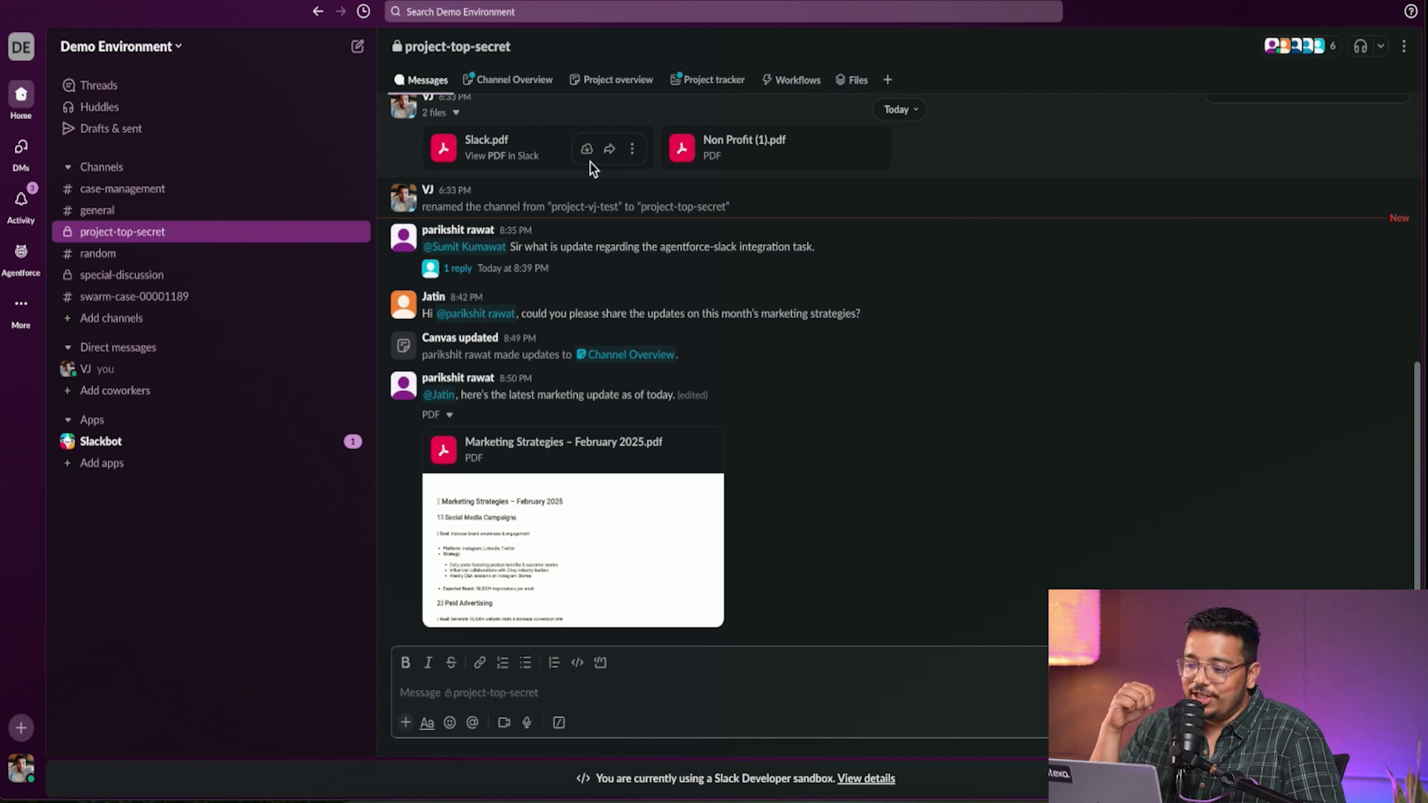
{"action": "scroll", "coordinate": [591, 162], "scroll_direction": "up", "scroll_amount": 15}
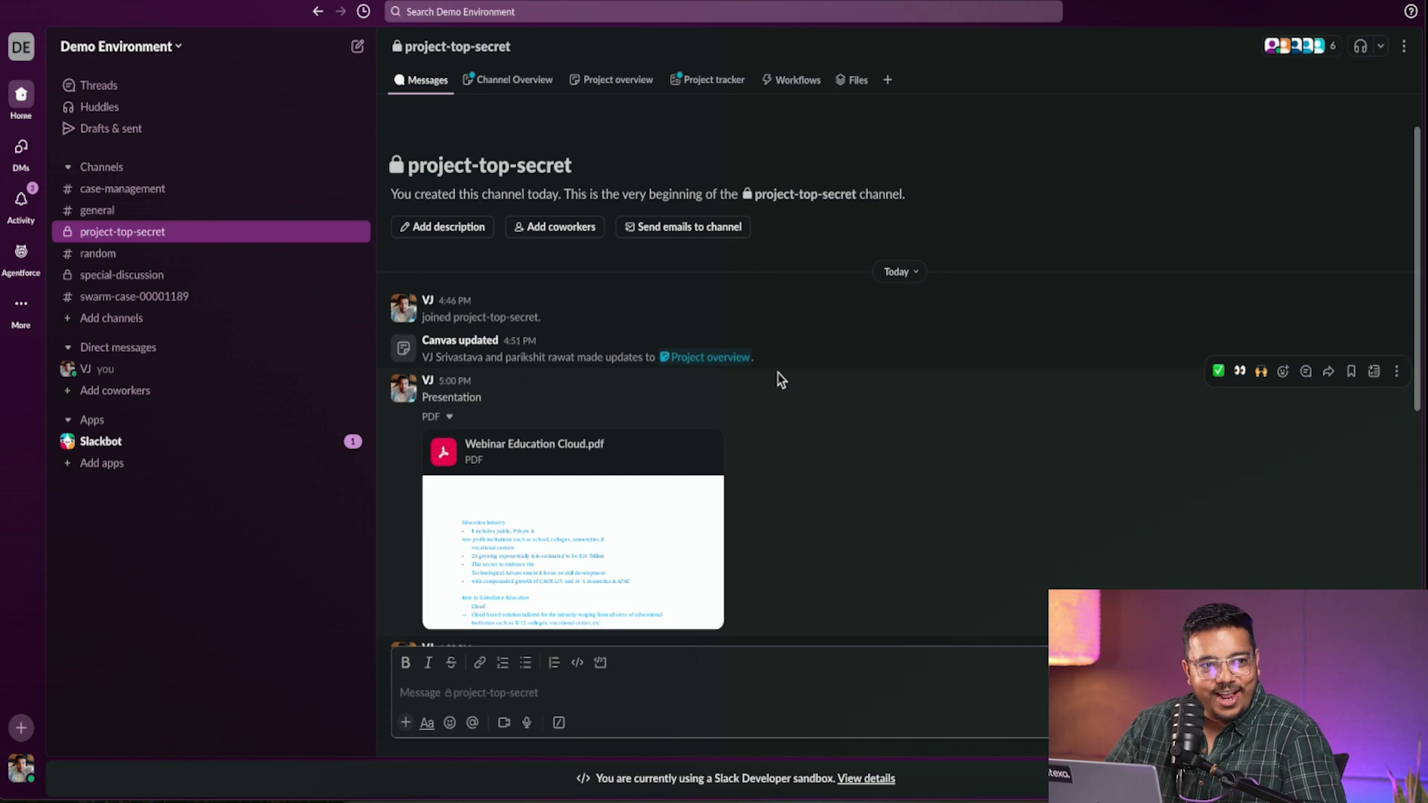
{"action": "scroll", "coordinate": [778, 379], "scroll_direction": "down", "scroll_amount": 8}
{"action": "scroll", "coordinate": [777, 379], "scroll_direction": "up", "scroll_amount": 8}
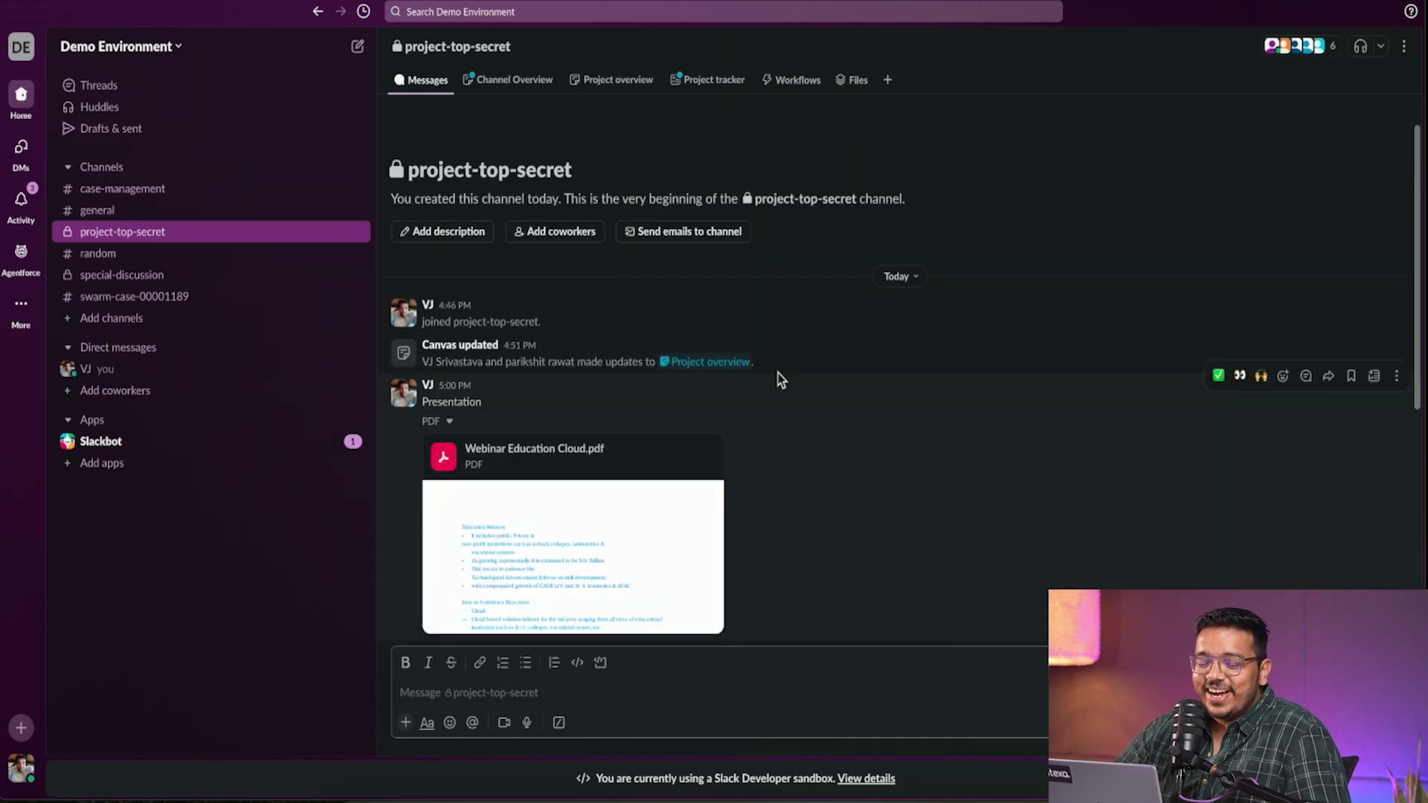
- Open the Channel Overview canvas and skim it, highlighting part of the channel summary
{"action": "left_click", "coordinate": [516, 79]}
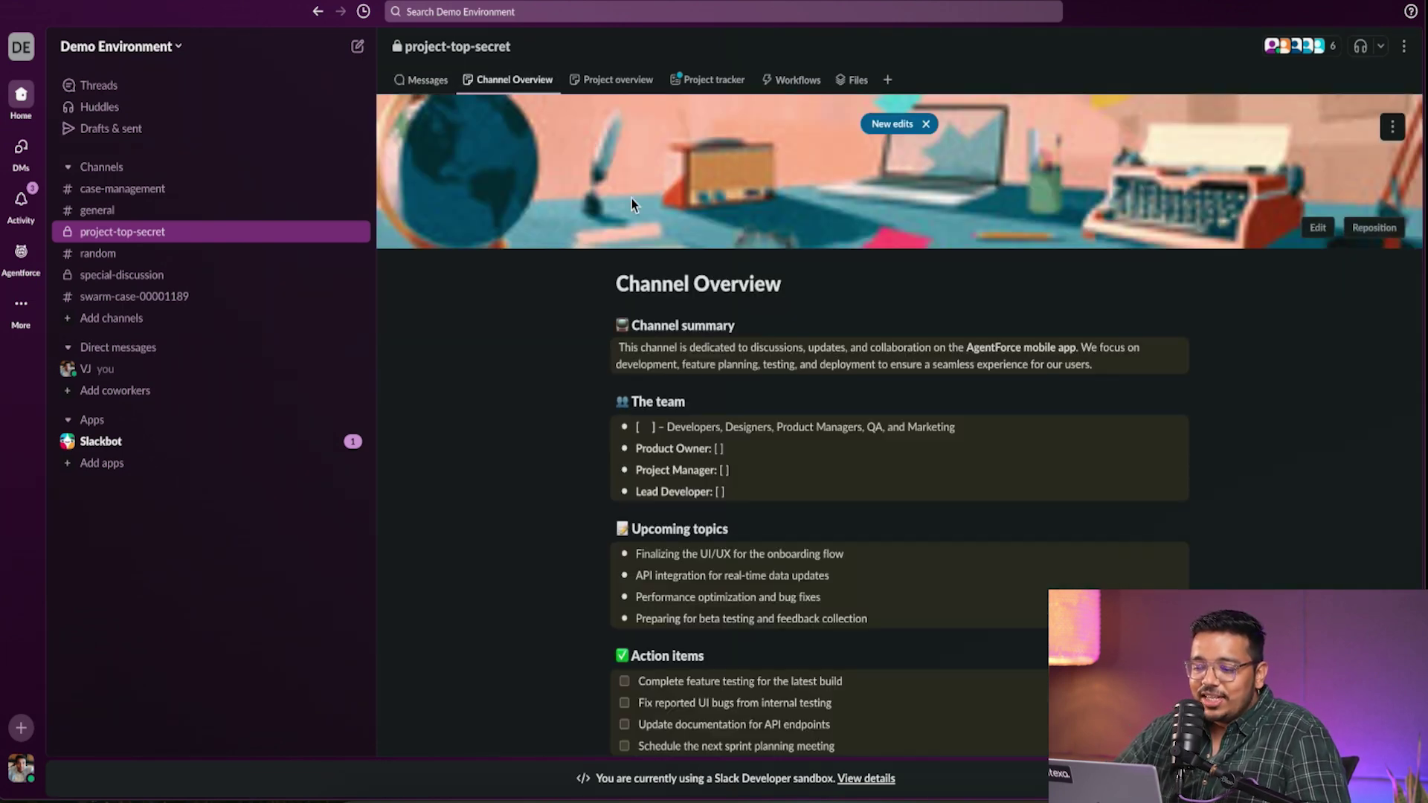
{"action": "scroll", "coordinate": [613, 488], "scroll_direction": "down", "scroll_amount": 4}
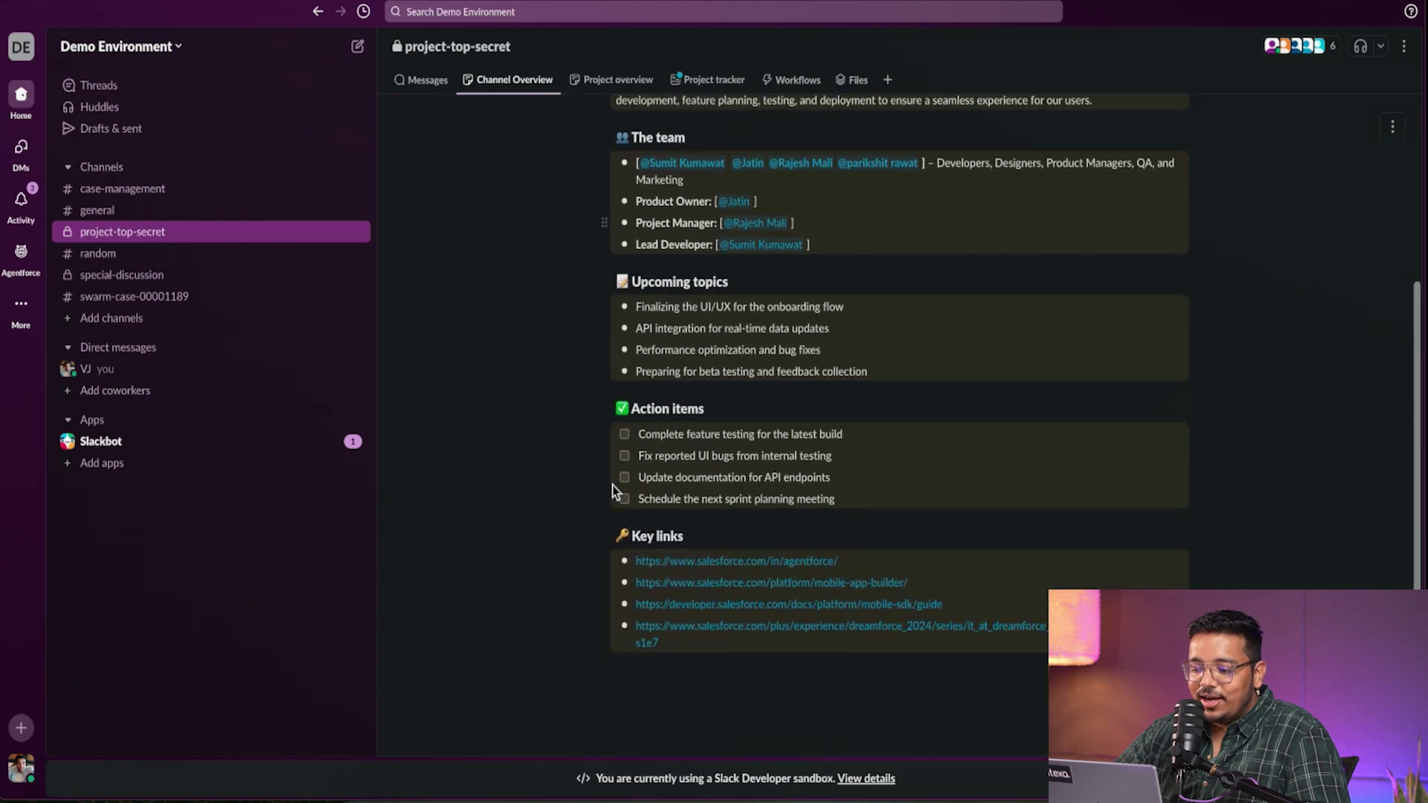
{"action": "scroll", "coordinate": [613, 487], "scroll_direction": "up", "scroll_amount": 4}
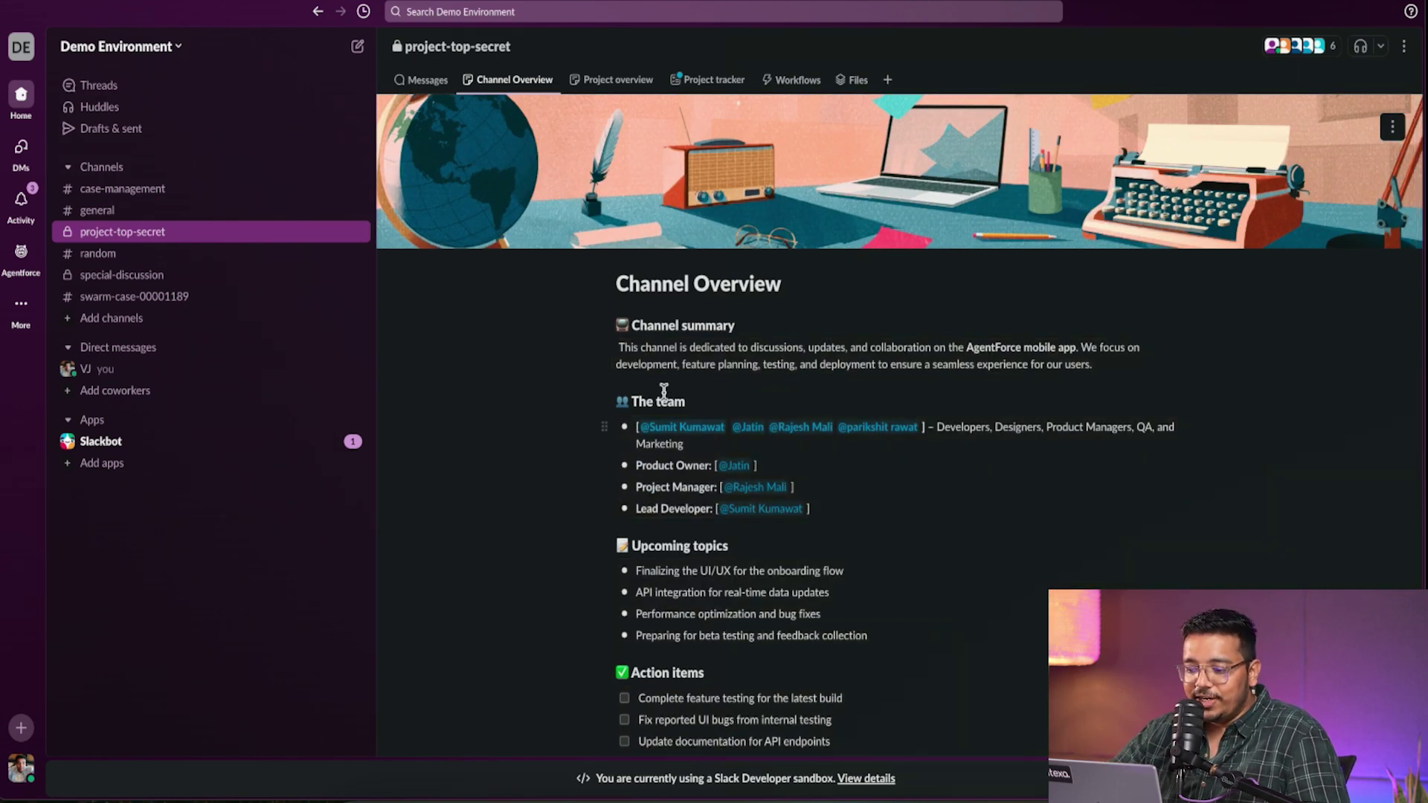
{"action": "left_click_drag", "start_coordinate": [656, 348], "coordinate": [731, 347]}
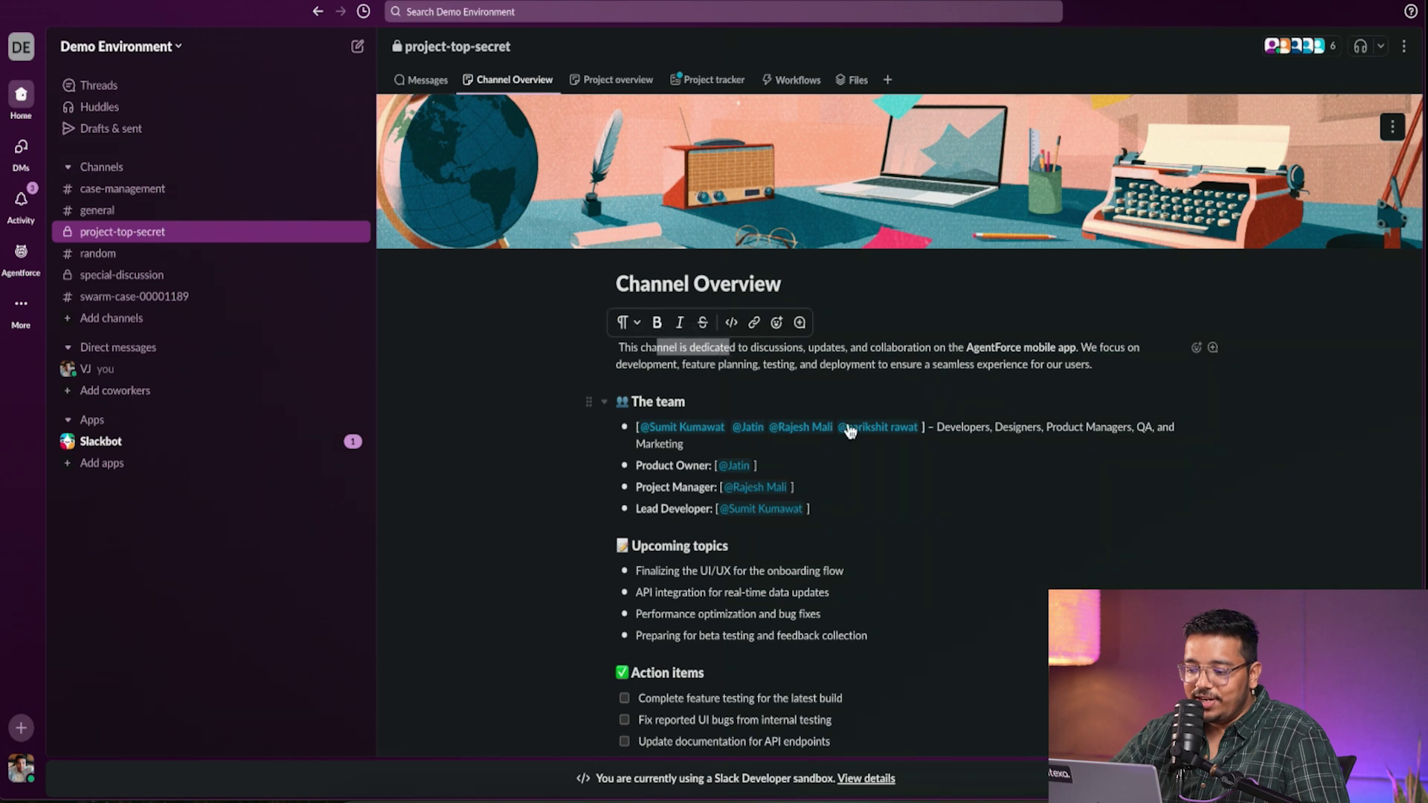
{"action": "scroll", "coordinate": [953, 477], "scroll_direction": "down", "scroll_amount": 4}
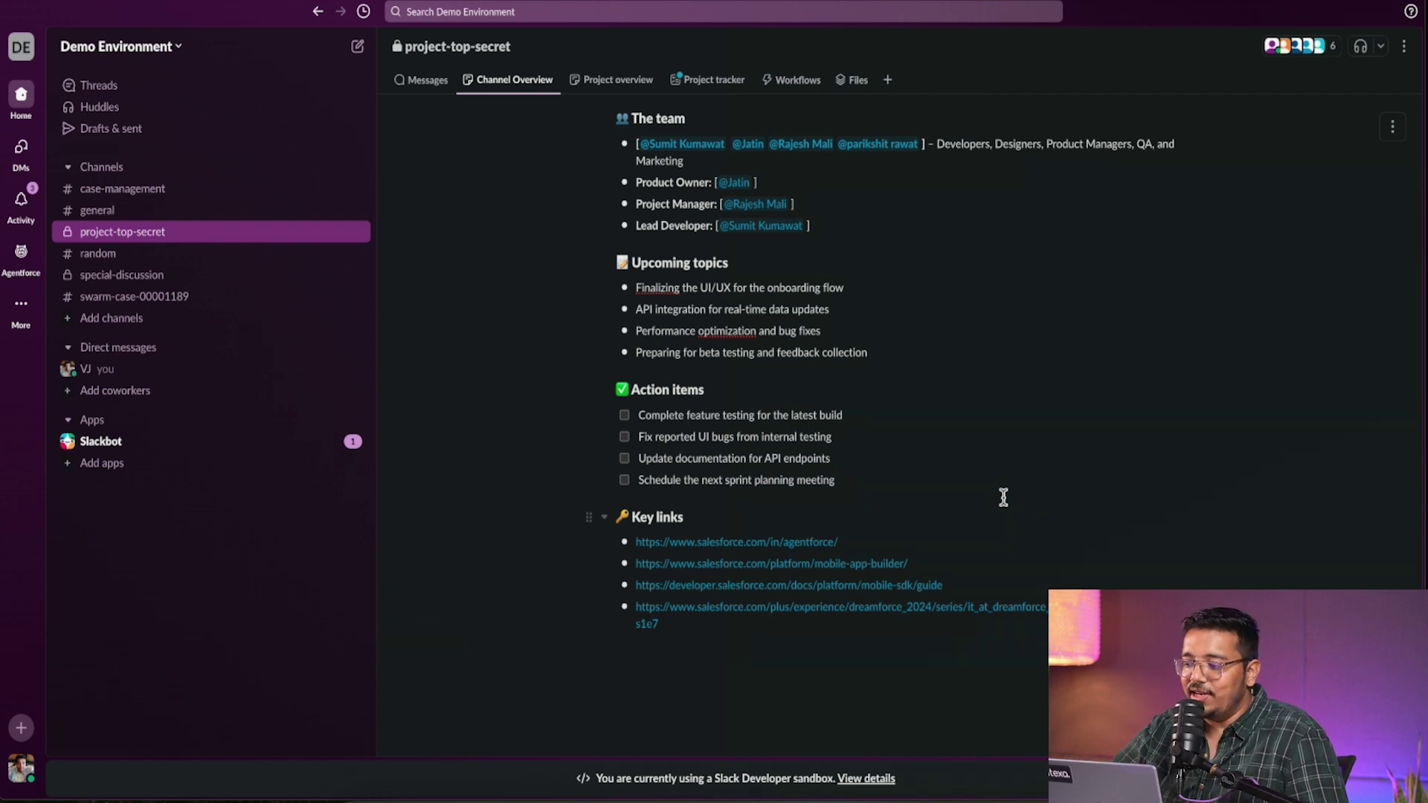
- Add a new 'test' bullet after the last item under Upcoming topics
{"action": "left_click", "coordinate": [1392, 126]}
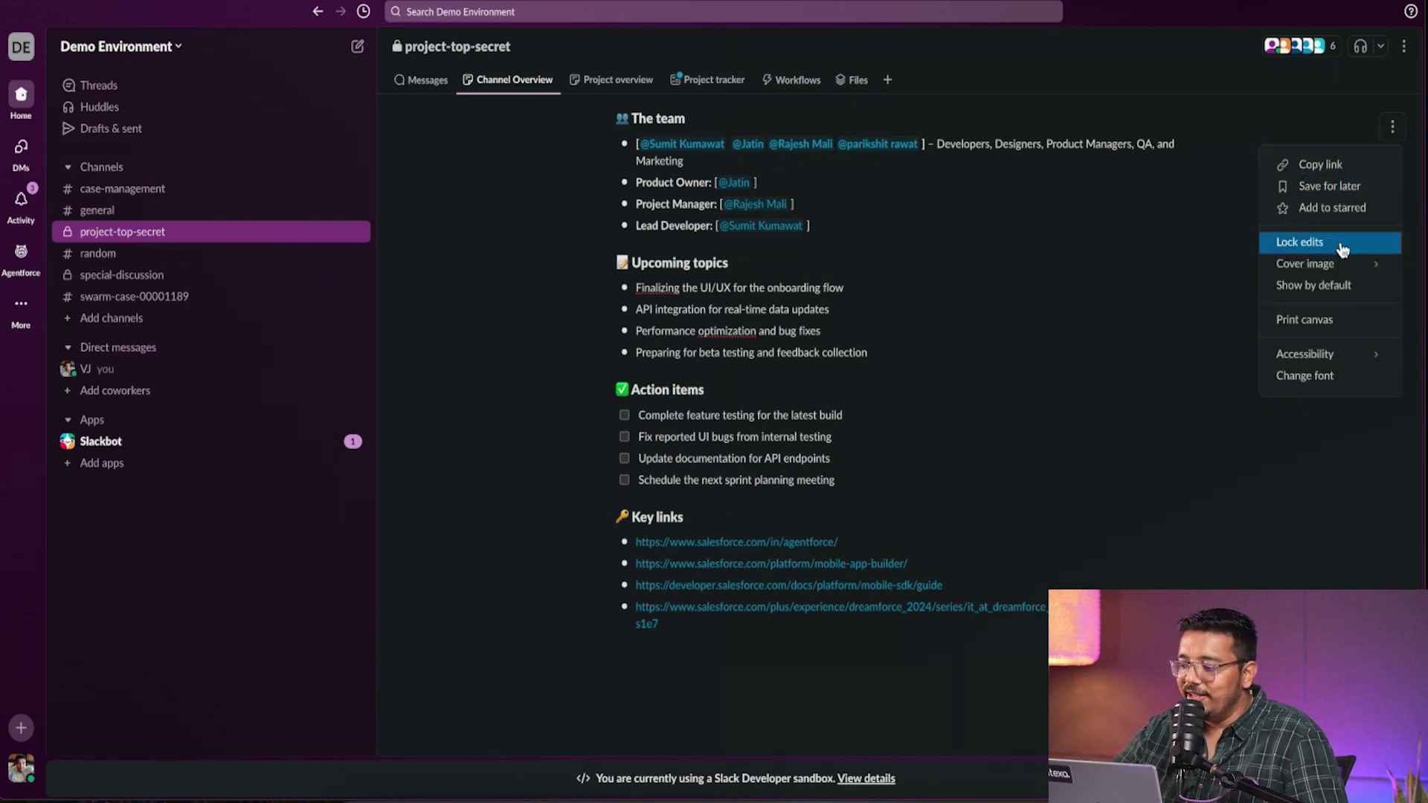
{"action": "left_click", "coordinate": [1151, 311]}
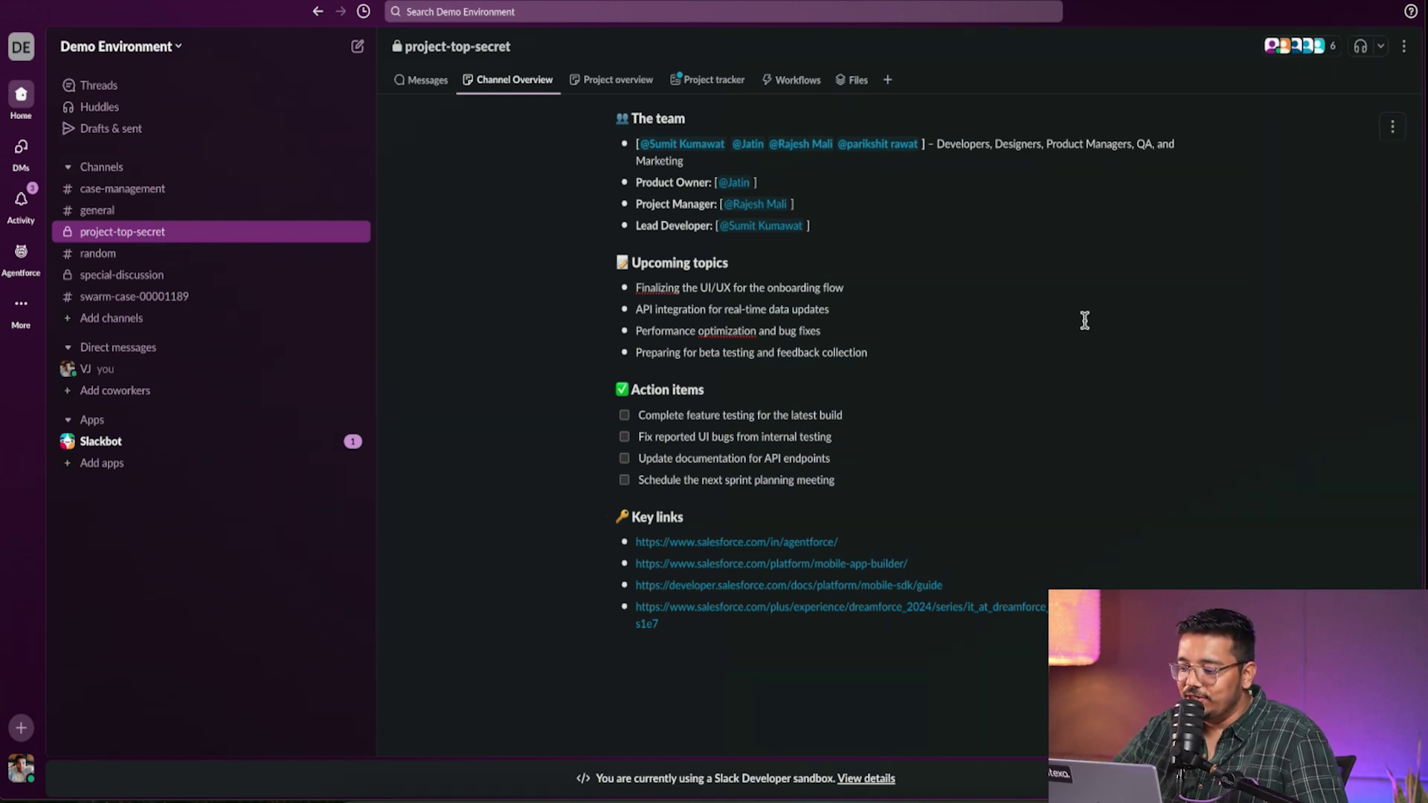
{"action": "left_click", "coordinate": [894, 352]}
{"action": "key", "text": "Return"}
{"action": "type", "text": "test"}
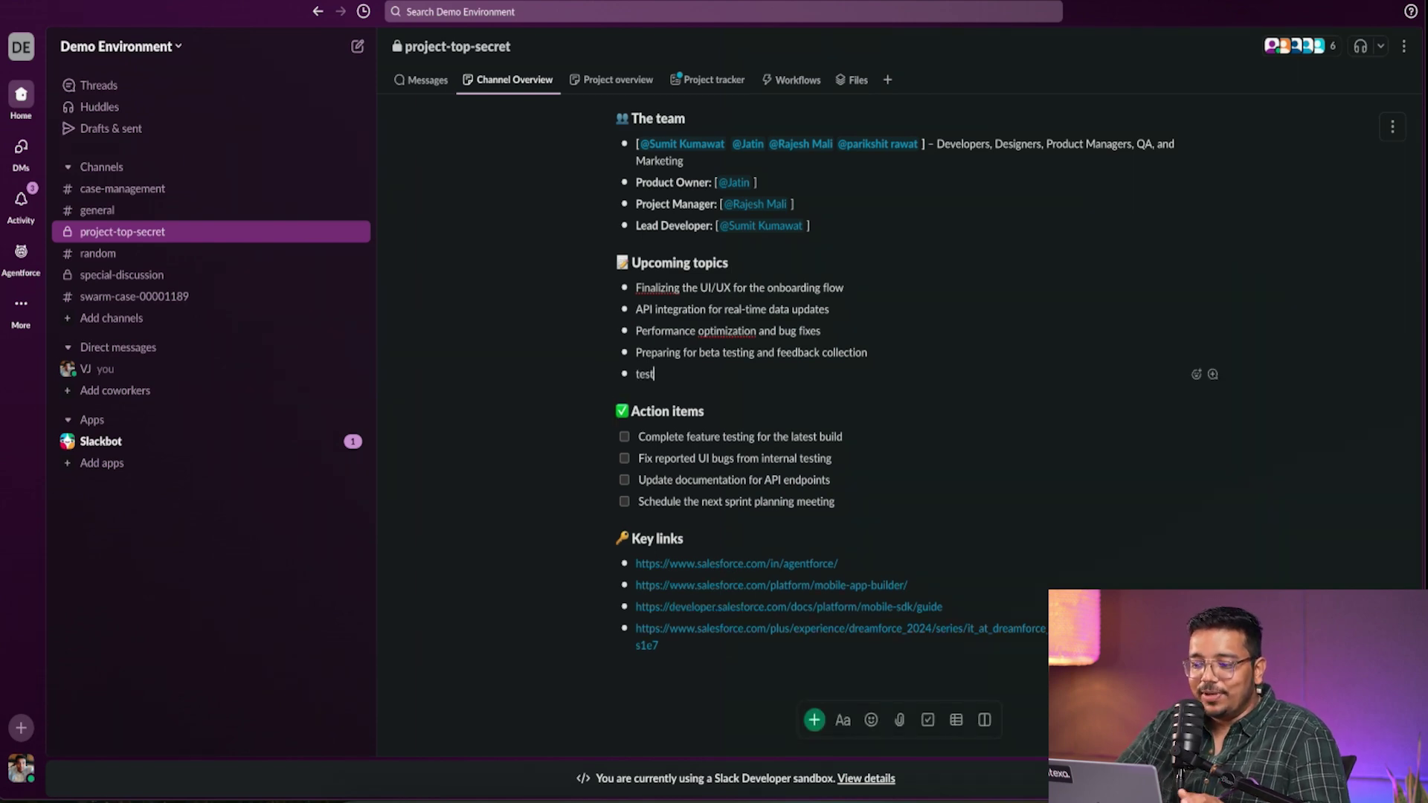
- Scroll through the Project overview canvas, then switch to the Project tracker list
{"action": "left_click", "coordinate": [603, 82]}
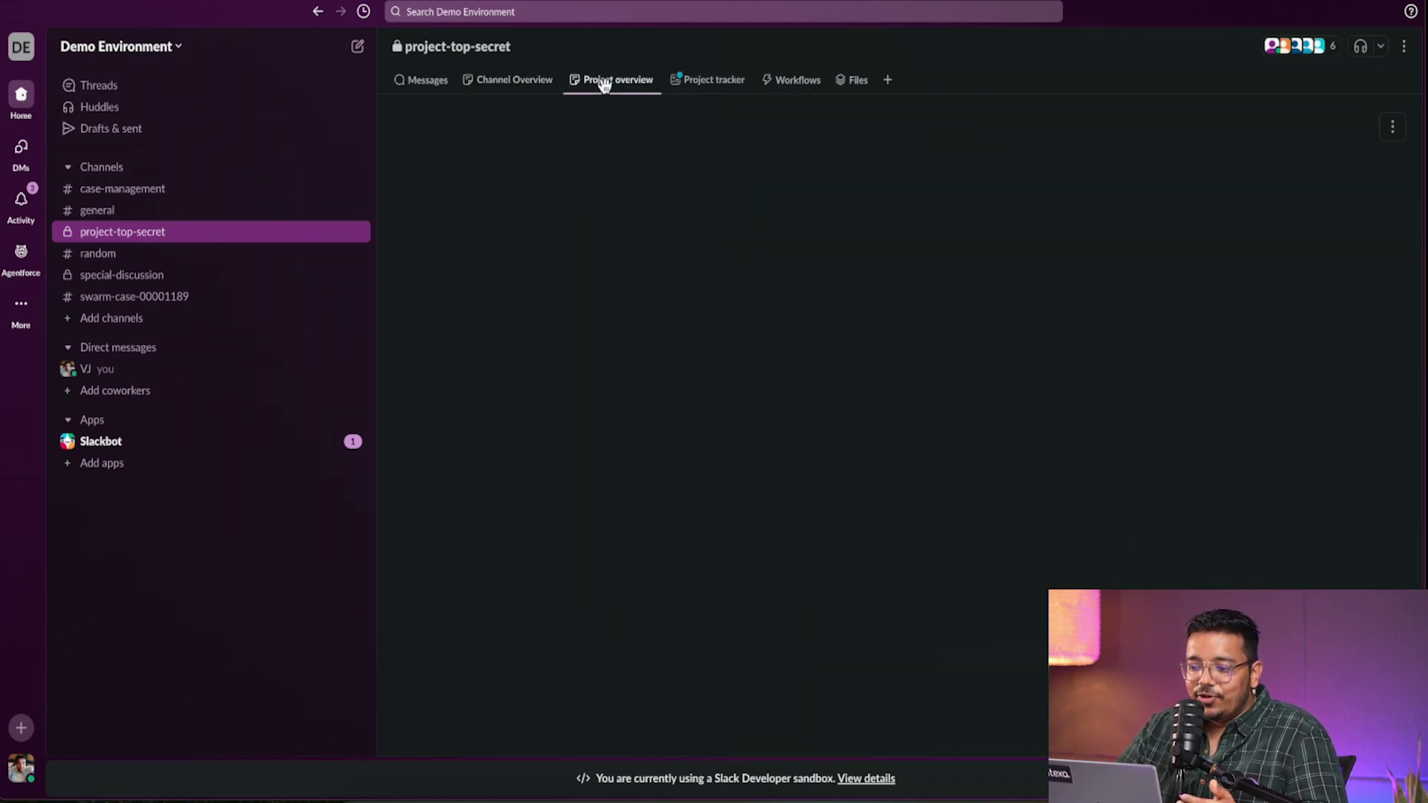
{"action": "scroll", "coordinate": [868, 444], "scroll_direction": "down", "scroll_amount": 3}
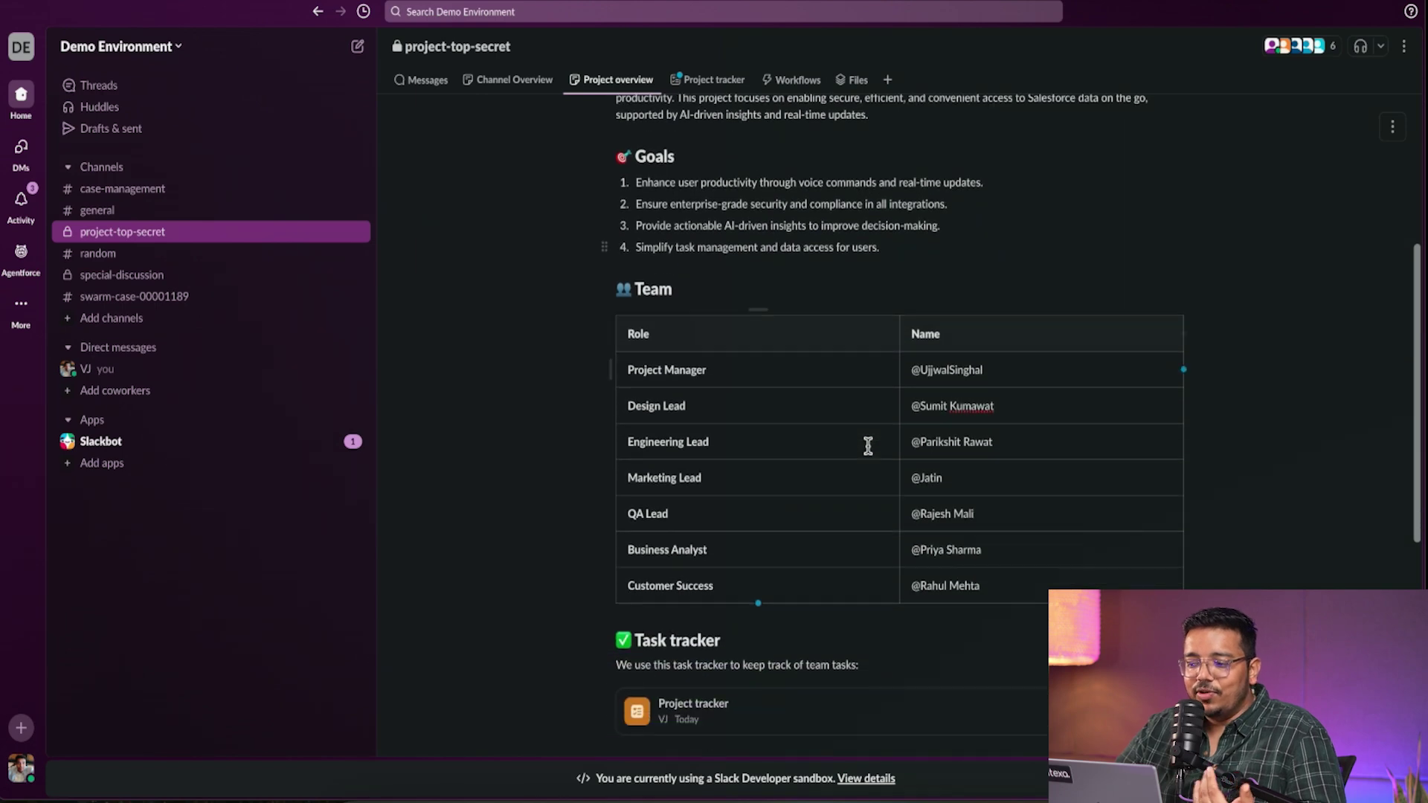
{"action": "scroll", "coordinate": [867, 444], "scroll_direction": "down", "scroll_amount": 3}
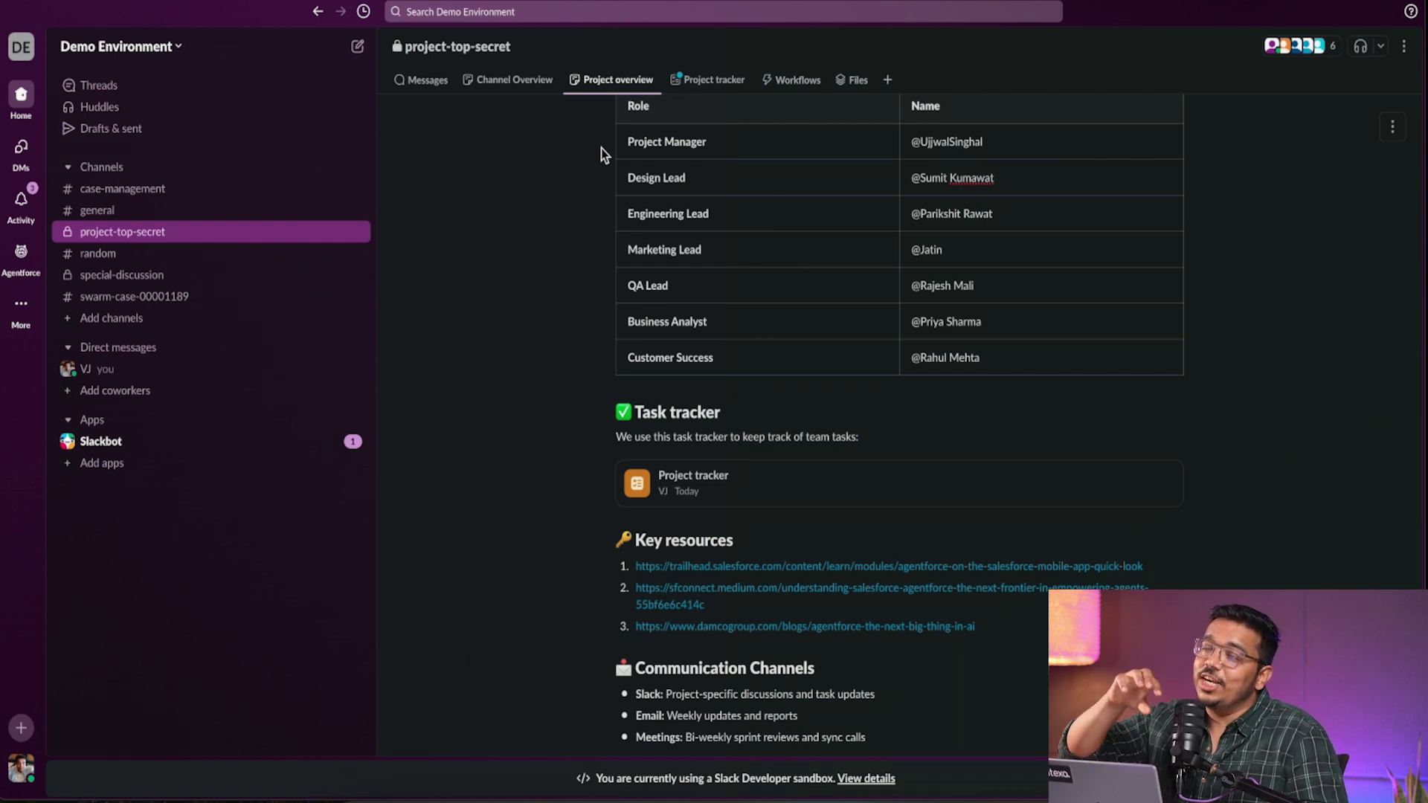
{"action": "left_click", "coordinate": [708, 80]}
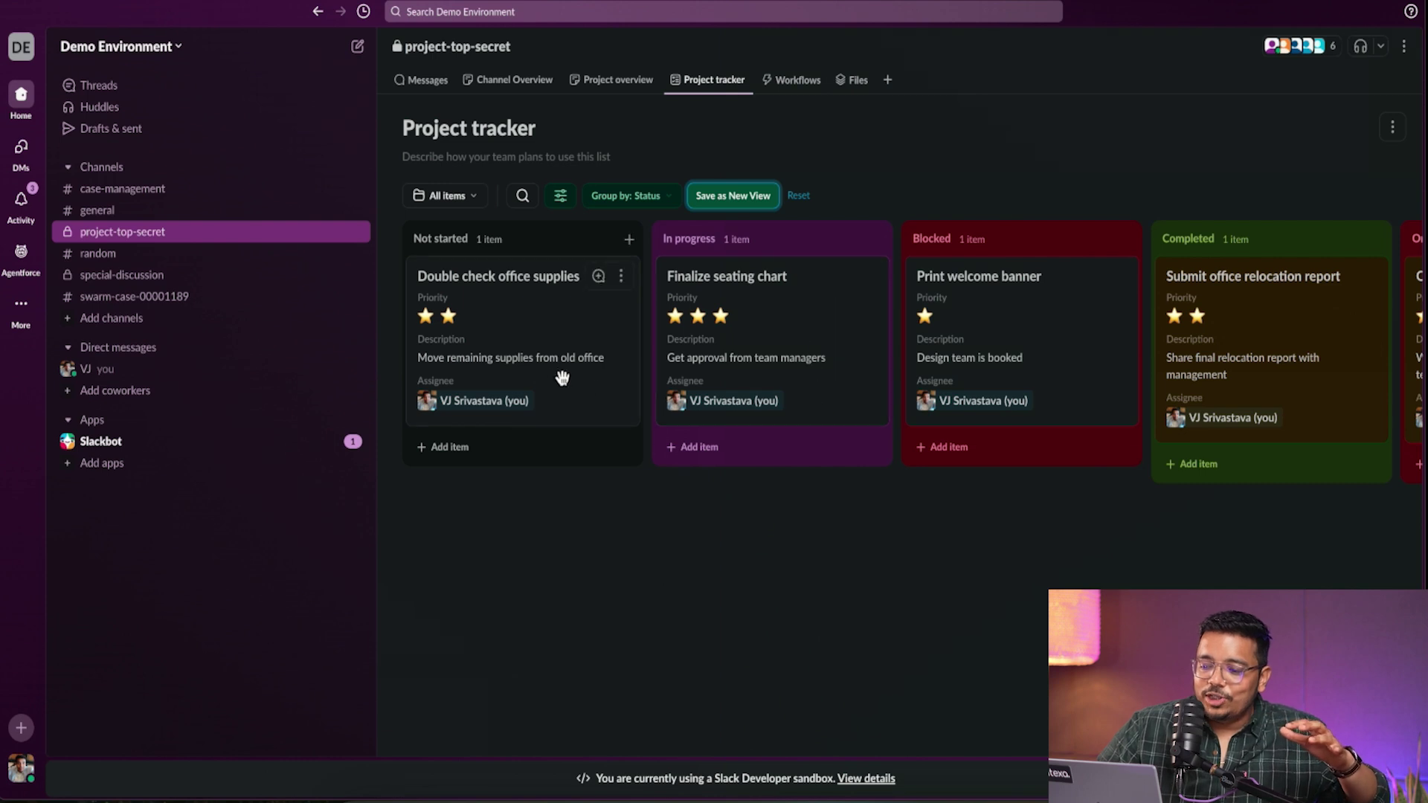
{"action": "scroll", "coordinate": [807, 401], "scroll_direction": "right", "scroll_amount": 5}
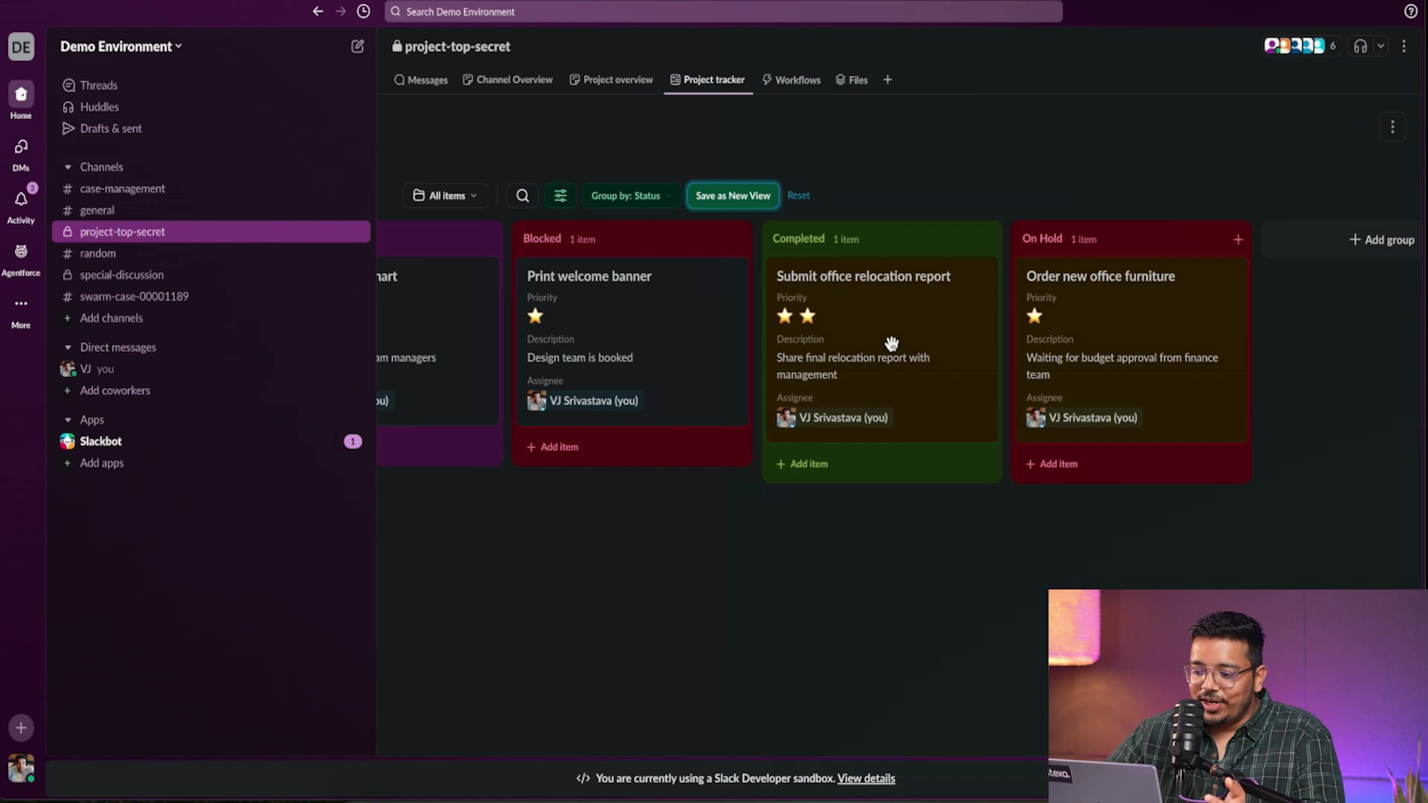
{"action": "scroll", "coordinate": [892, 342], "scroll_direction": "left", "scroll_amount": 2}
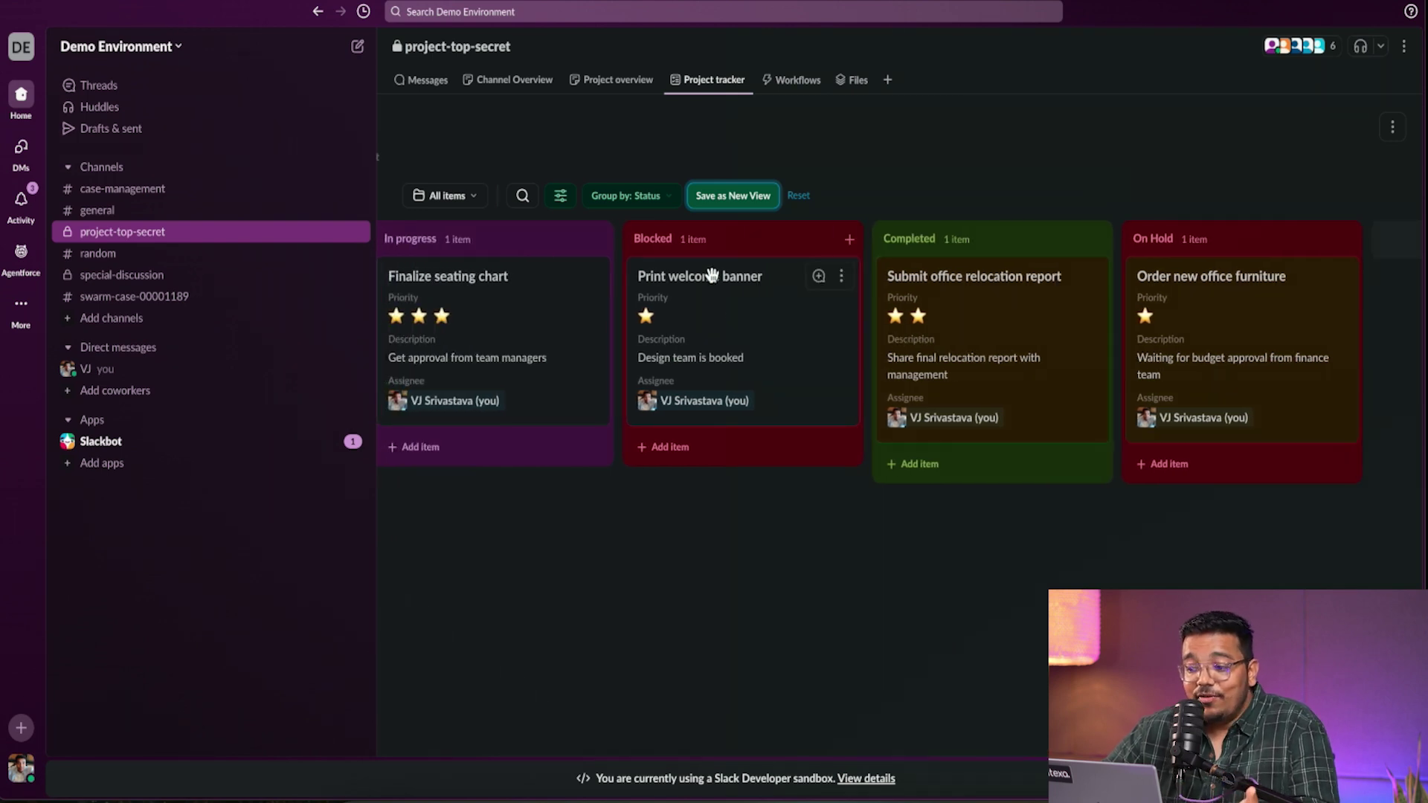
{"action": "scroll", "coordinate": [712, 286], "scroll_direction": "left", "scroll_amount": 1}
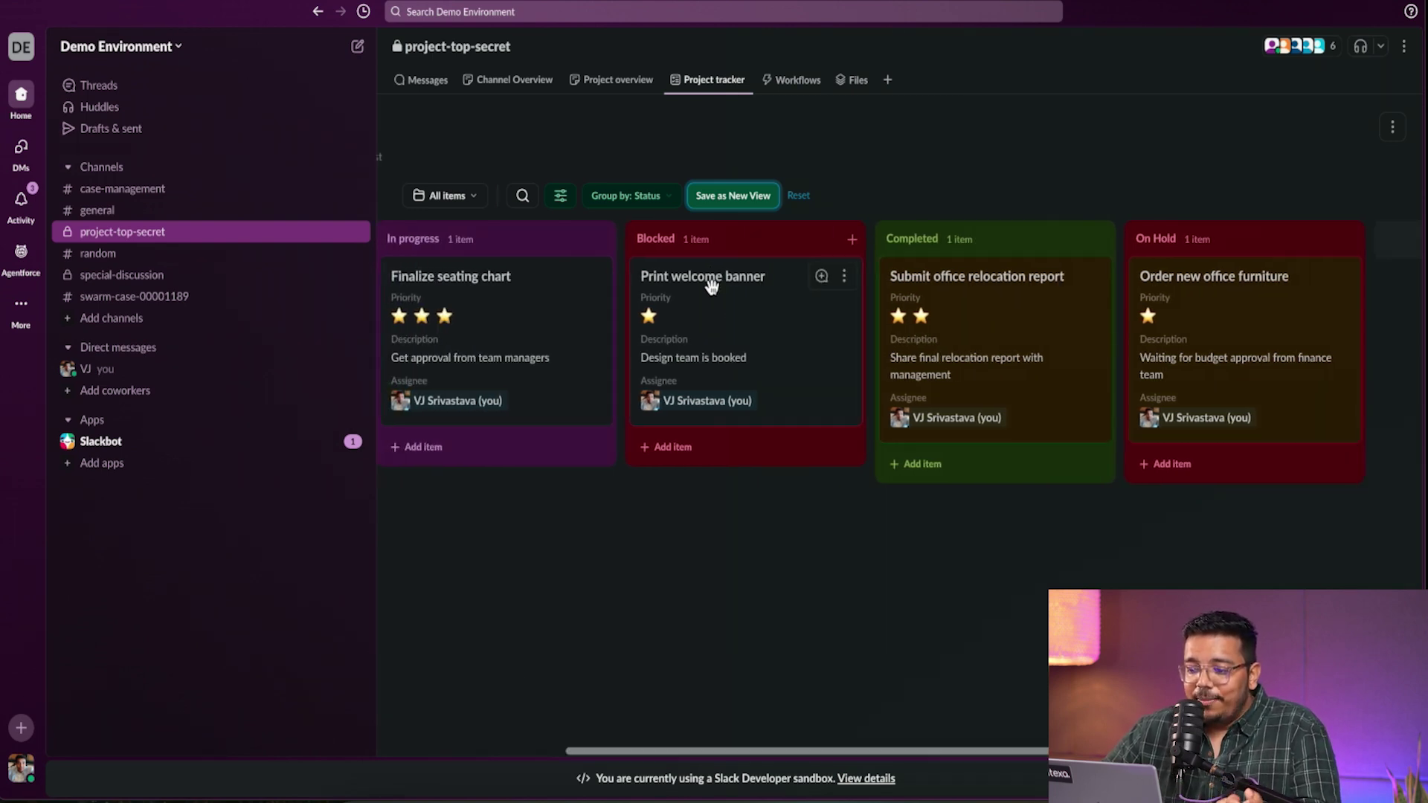
{"action": "scroll", "coordinate": [712, 286], "scroll_direction": "left", "scroll_amount": 2}
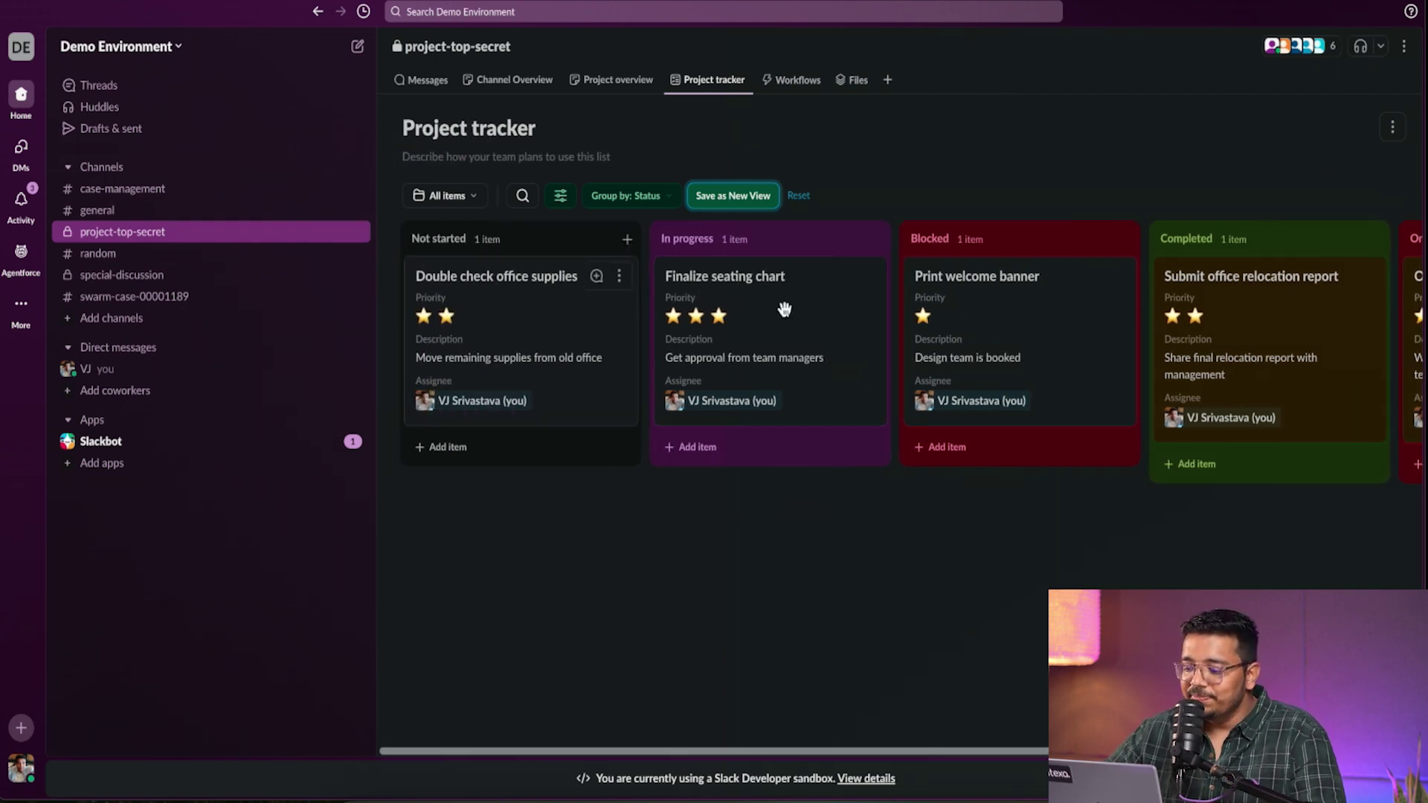
- Add a Due Date field of type Date, format yyyy/mm/dd, to Finalize seating chart
{"action": "left_click", "coordinate": [739, 271]}
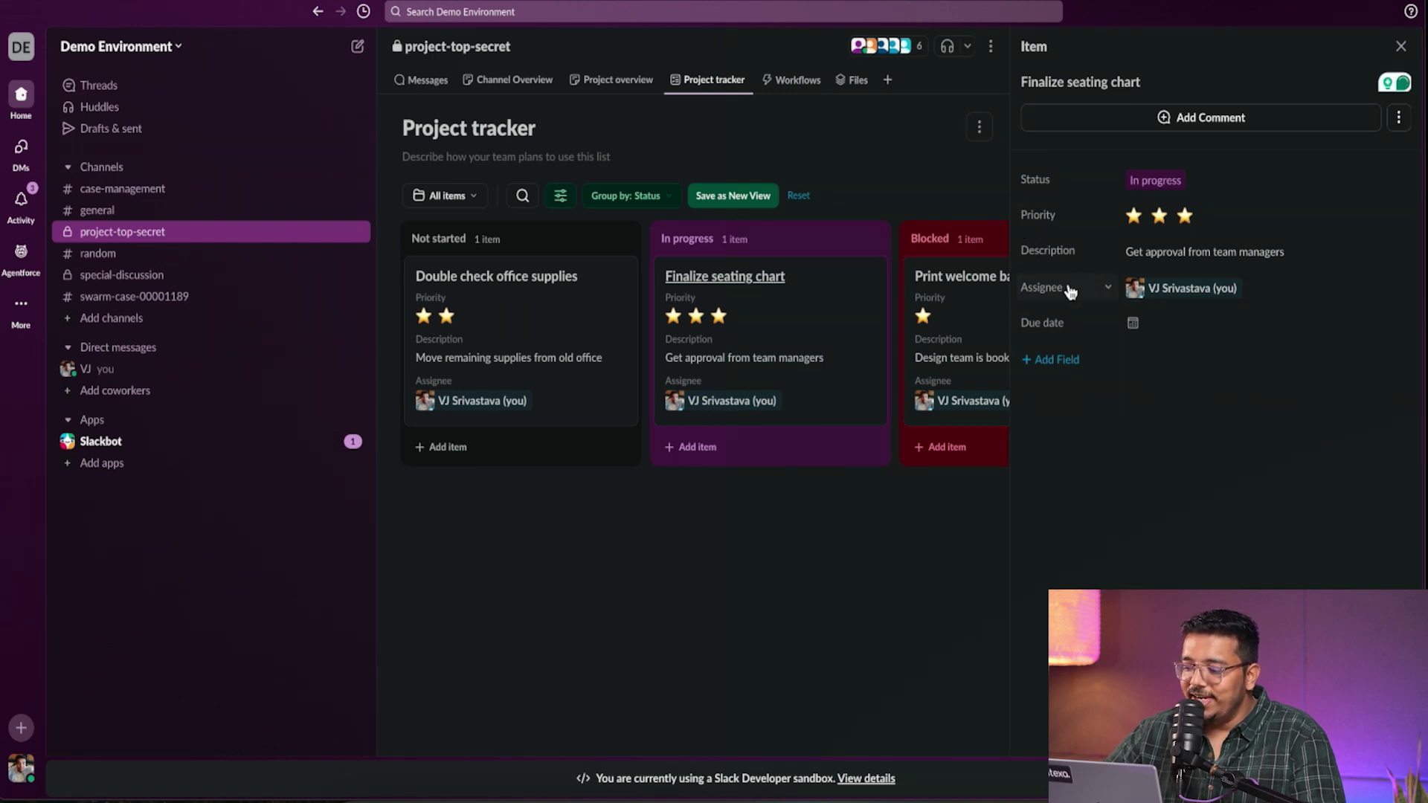
{"action": "left_click", "coordinate": [1059, 360]}
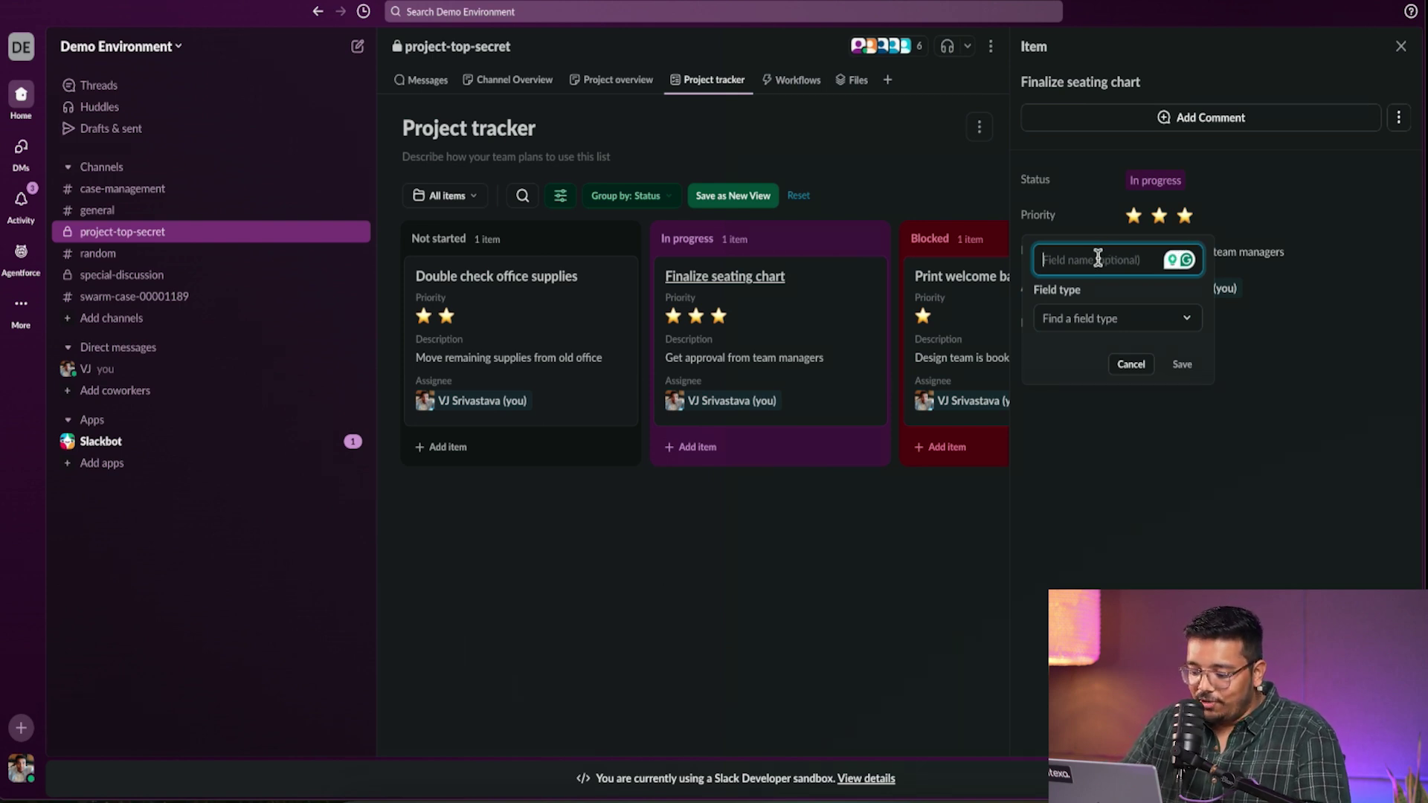
{"action": "type", "text": "Due Darte"}
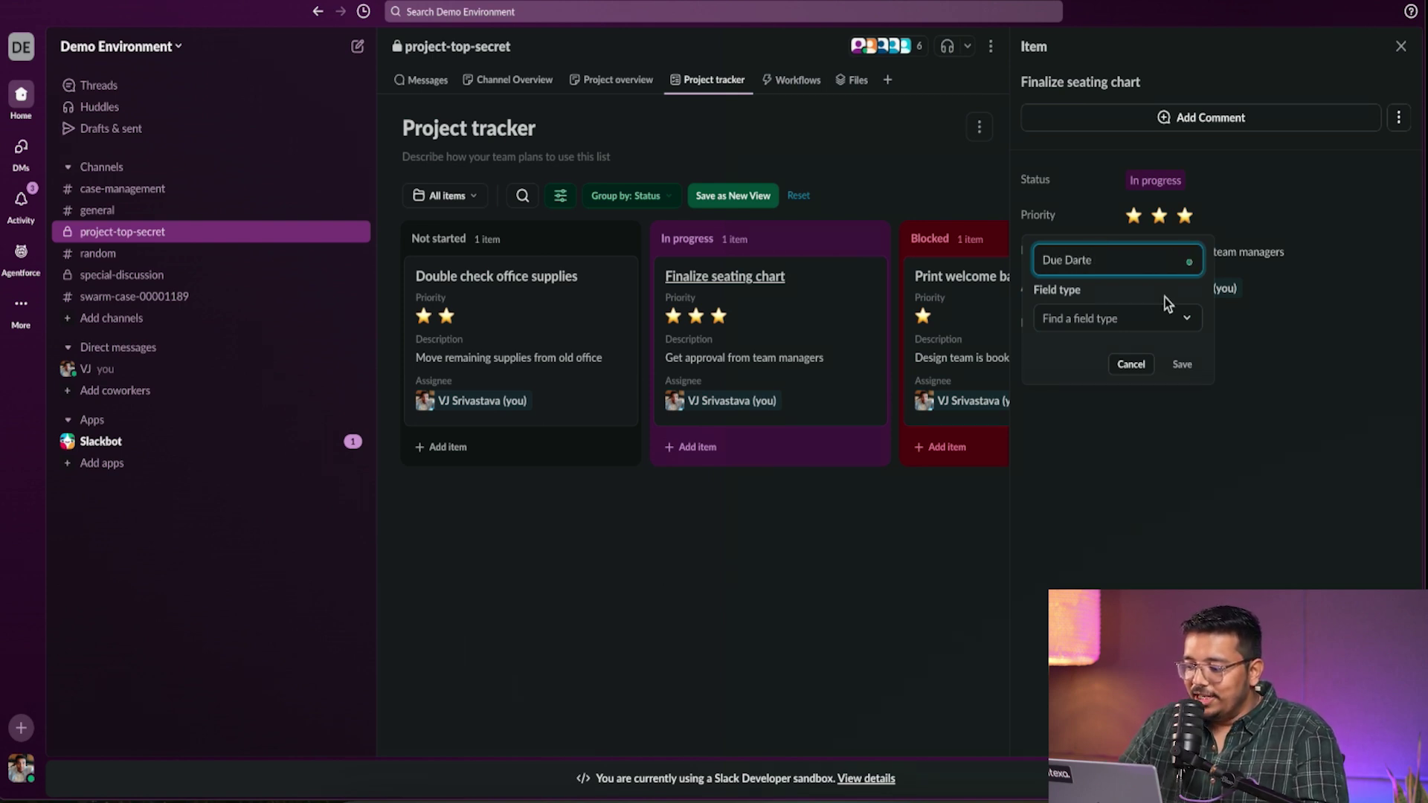
{"action": "left_click", "coordinate": [1146, 332]}
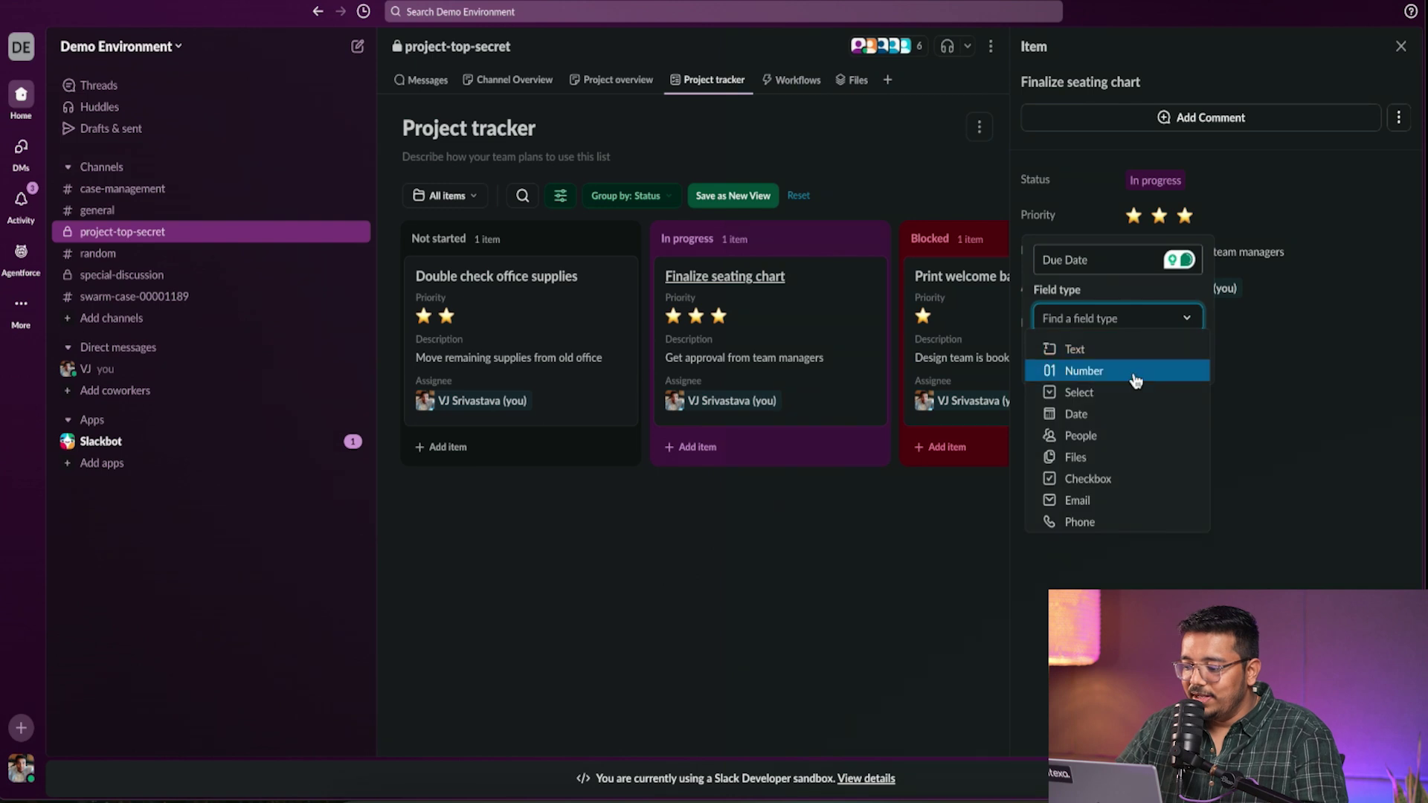
{"action": "left_click", "coordinate": [1077, 412]}
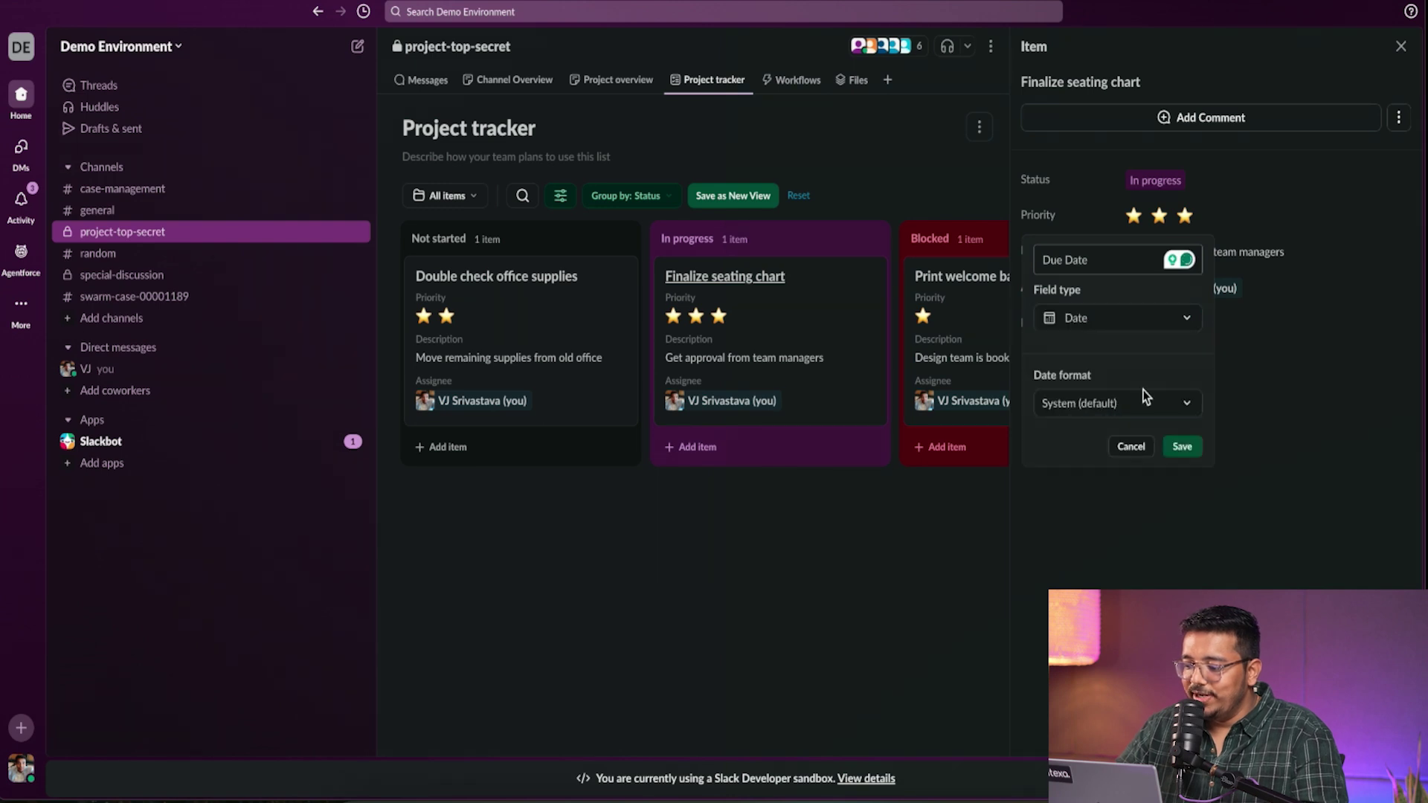
{"action": "left_click", "coordinate": [1181, 409]}
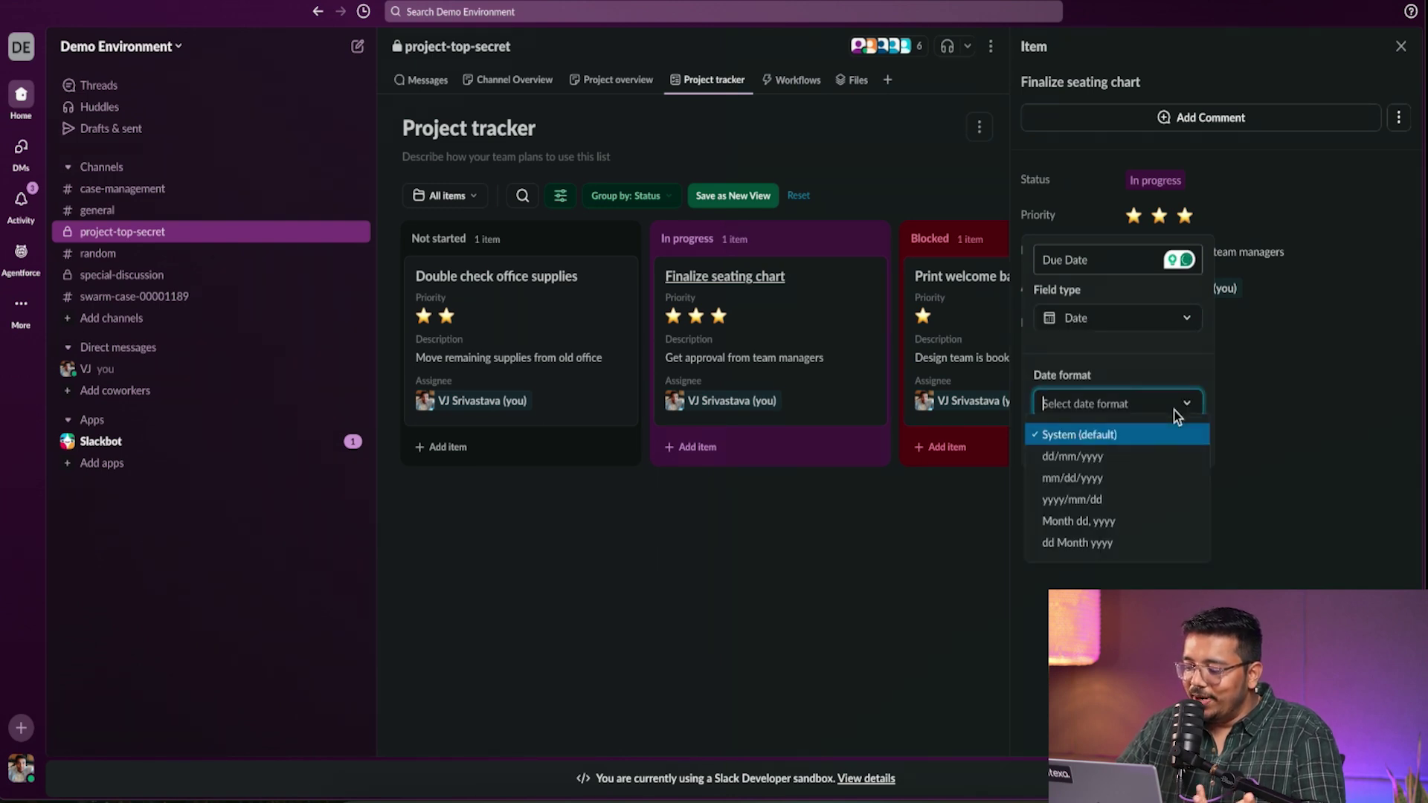
{"action": "left_click", "coordinate": [1149, 499]}
{"action": "left_click", "coordinate": [1187, 448]}
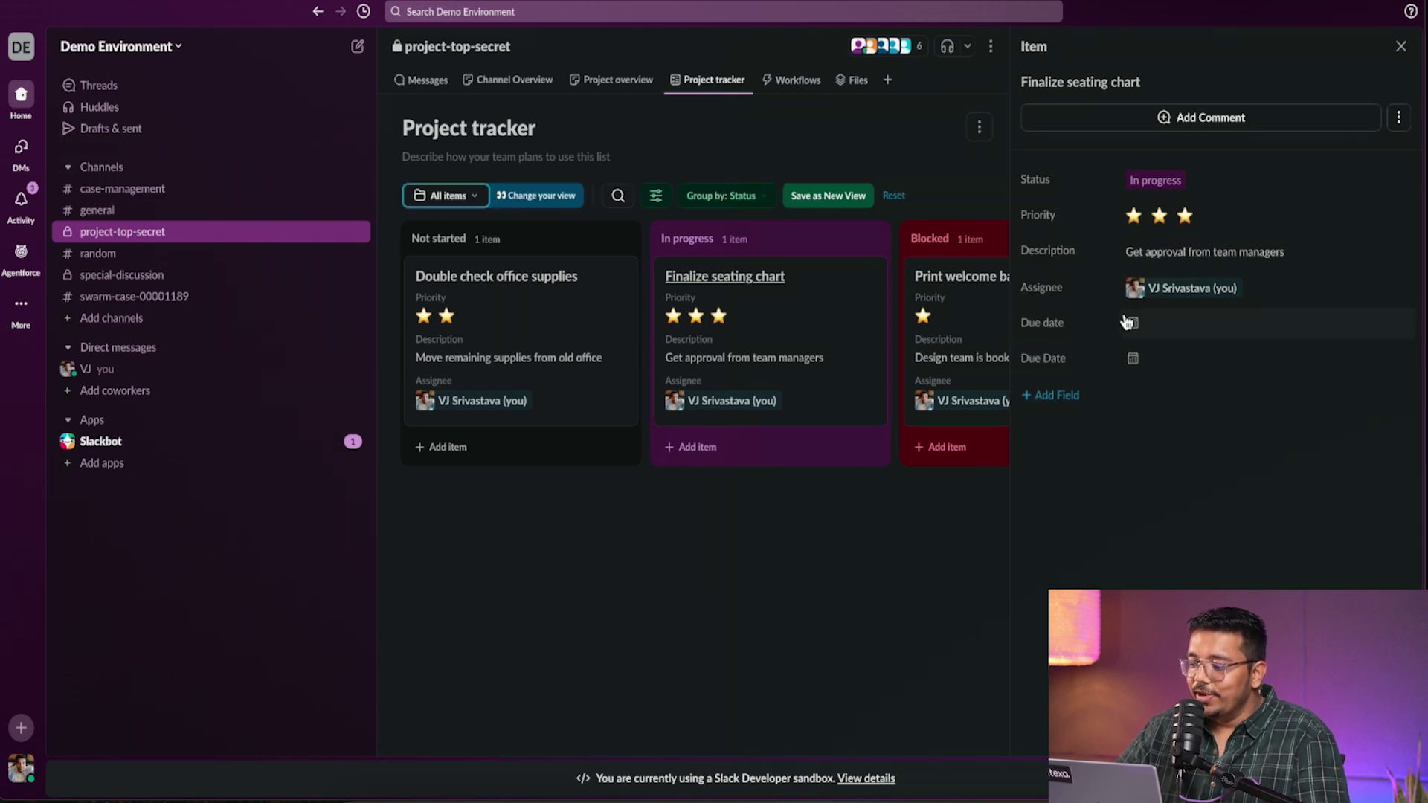
- Set the item's due date to 28 February 2025
{"action": "left_click", "coordinate": [1134, 359]}
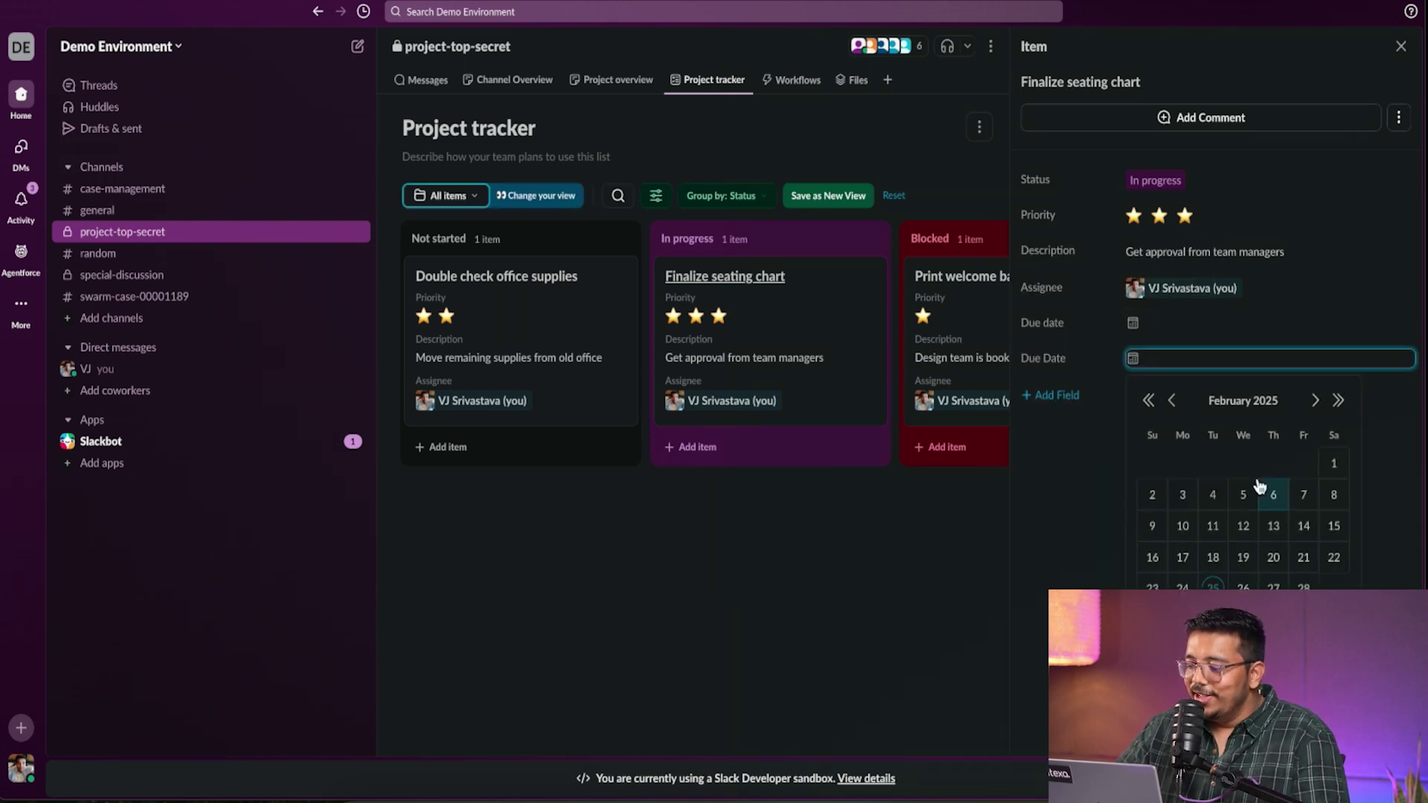
{"action": "left_click", "coordinate": [1307, 587]}
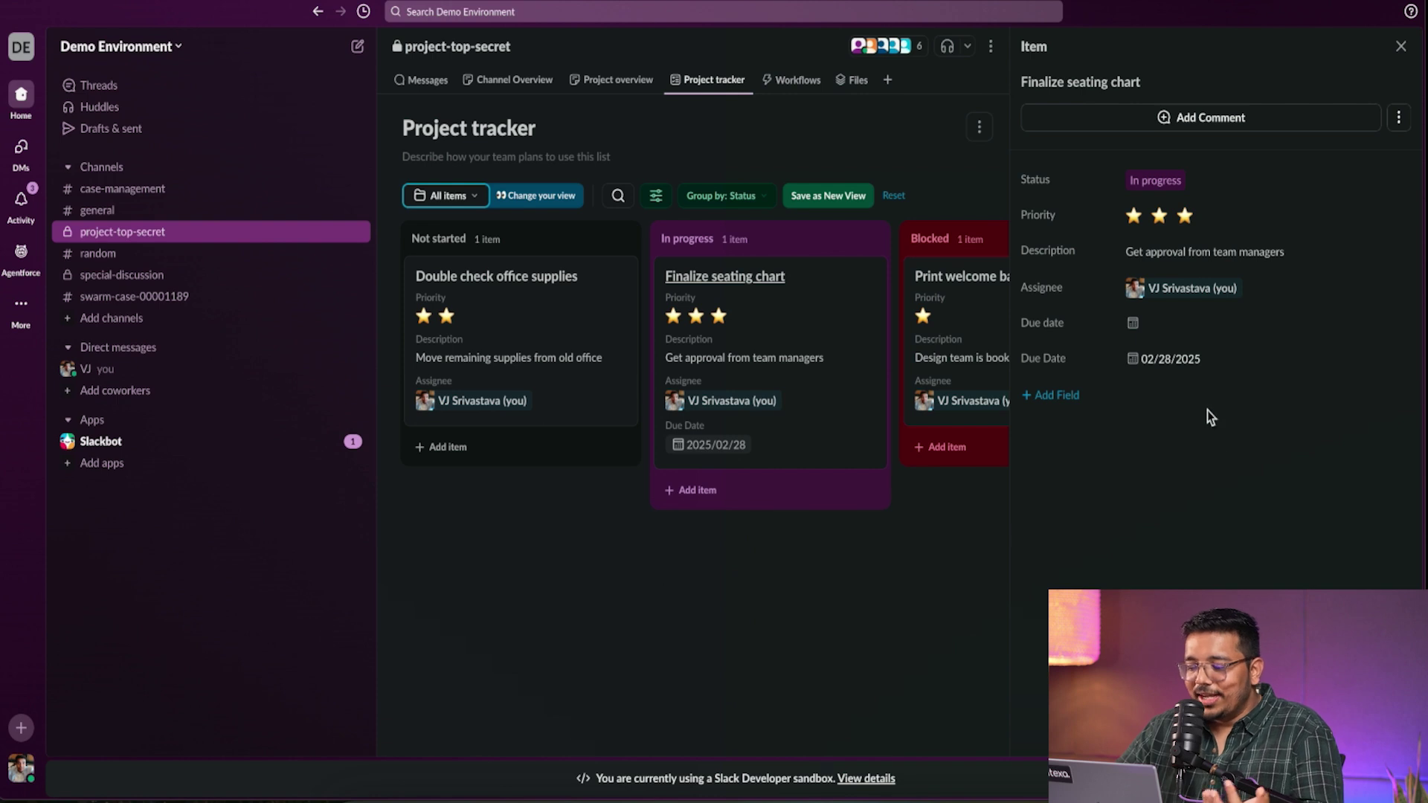
{"action": "left_click", "coordinate": [1190, 119]}
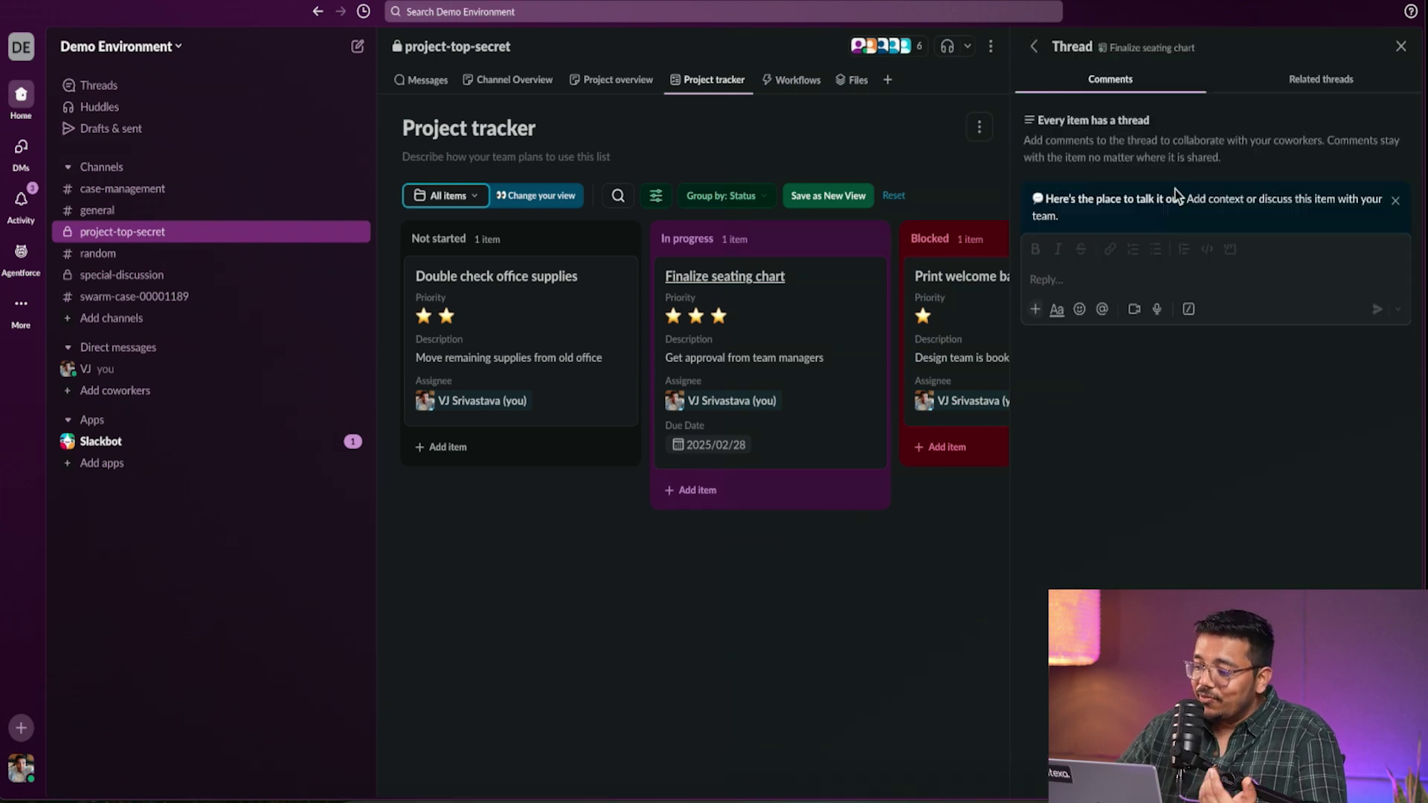
- Comment mentioning a teammate to ask when they can complete it; glance at Related threads
{"action": "left_click", "coordinate": [1182, 260]}
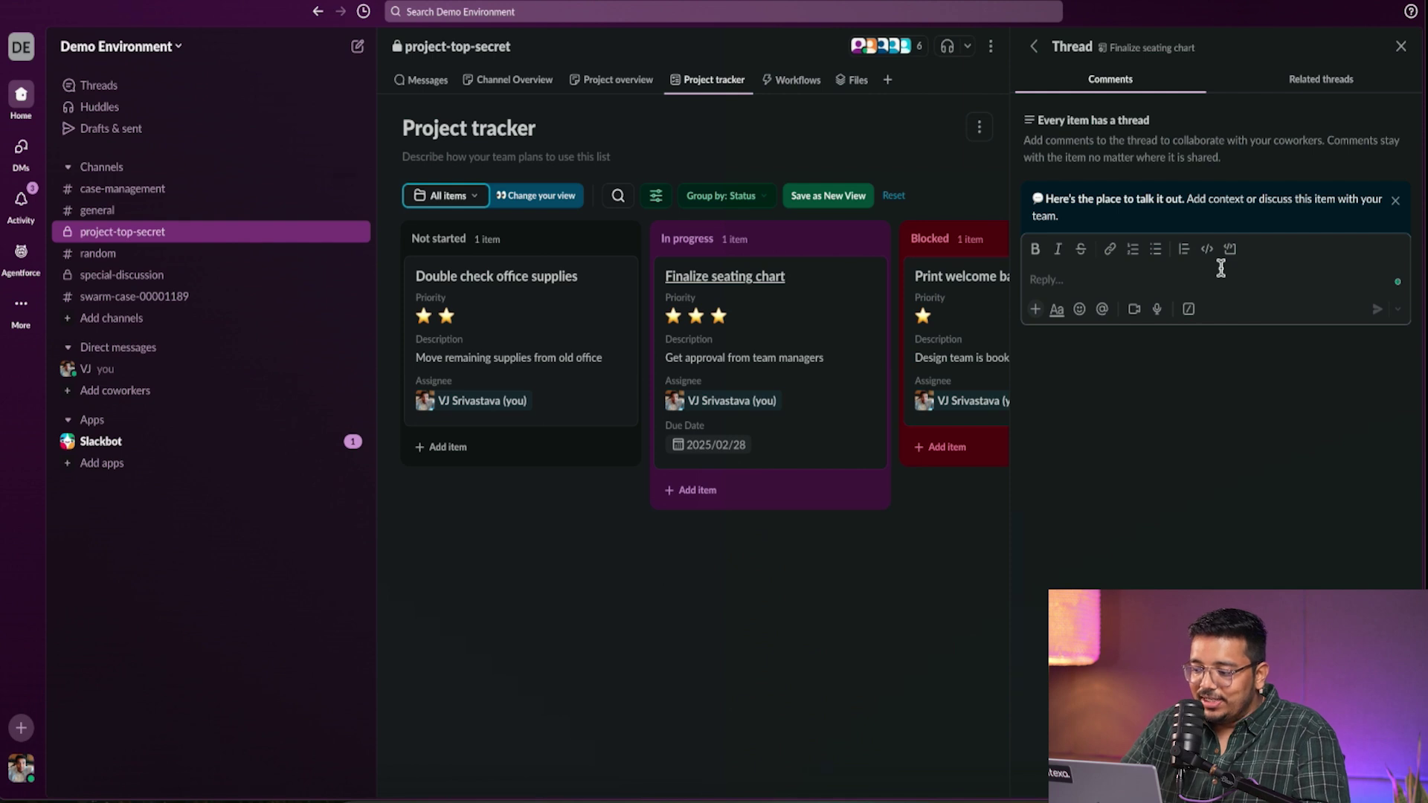
{"action": "type", "text": "@"}
{"action": "key", "text": "Down"}
{"action": "key", "text": "Down"}
{"action": "key", "text": "Down"}
{"action": "key", "text": "Down"}
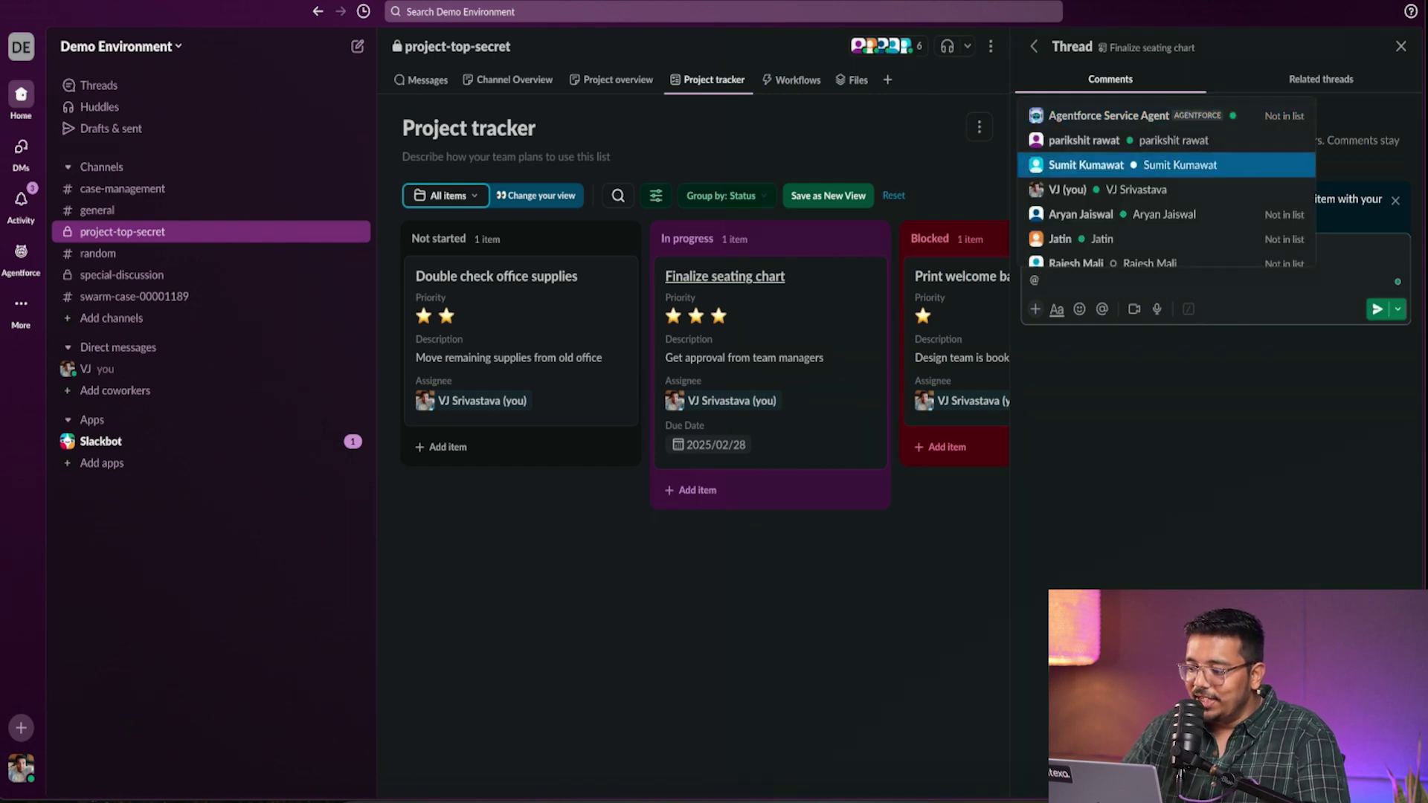
{"action": "key", "text": "Up"}
{"action": "key", "text": "Down"}
{"action": "key", "text": "Down"}
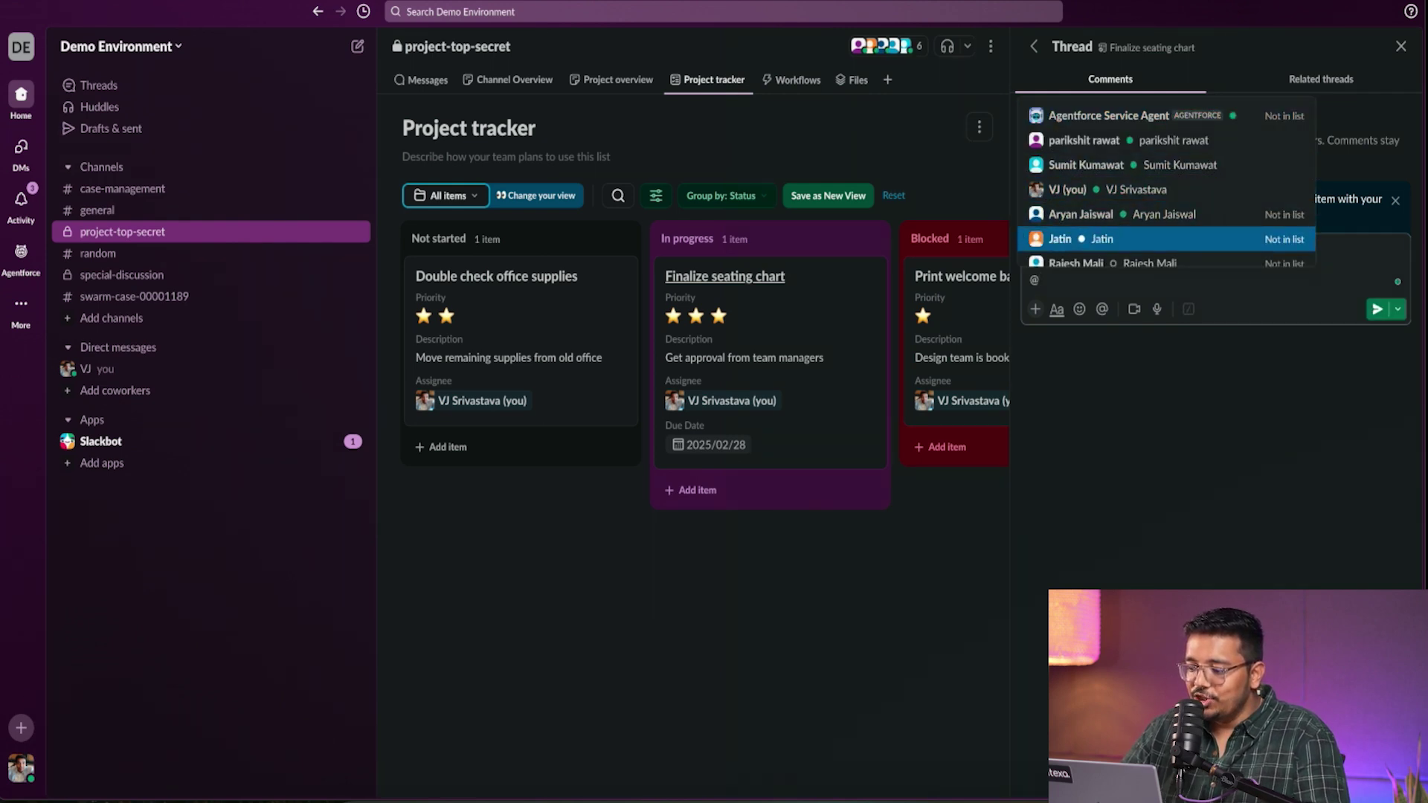
{"action": "key", "text": "Return"}
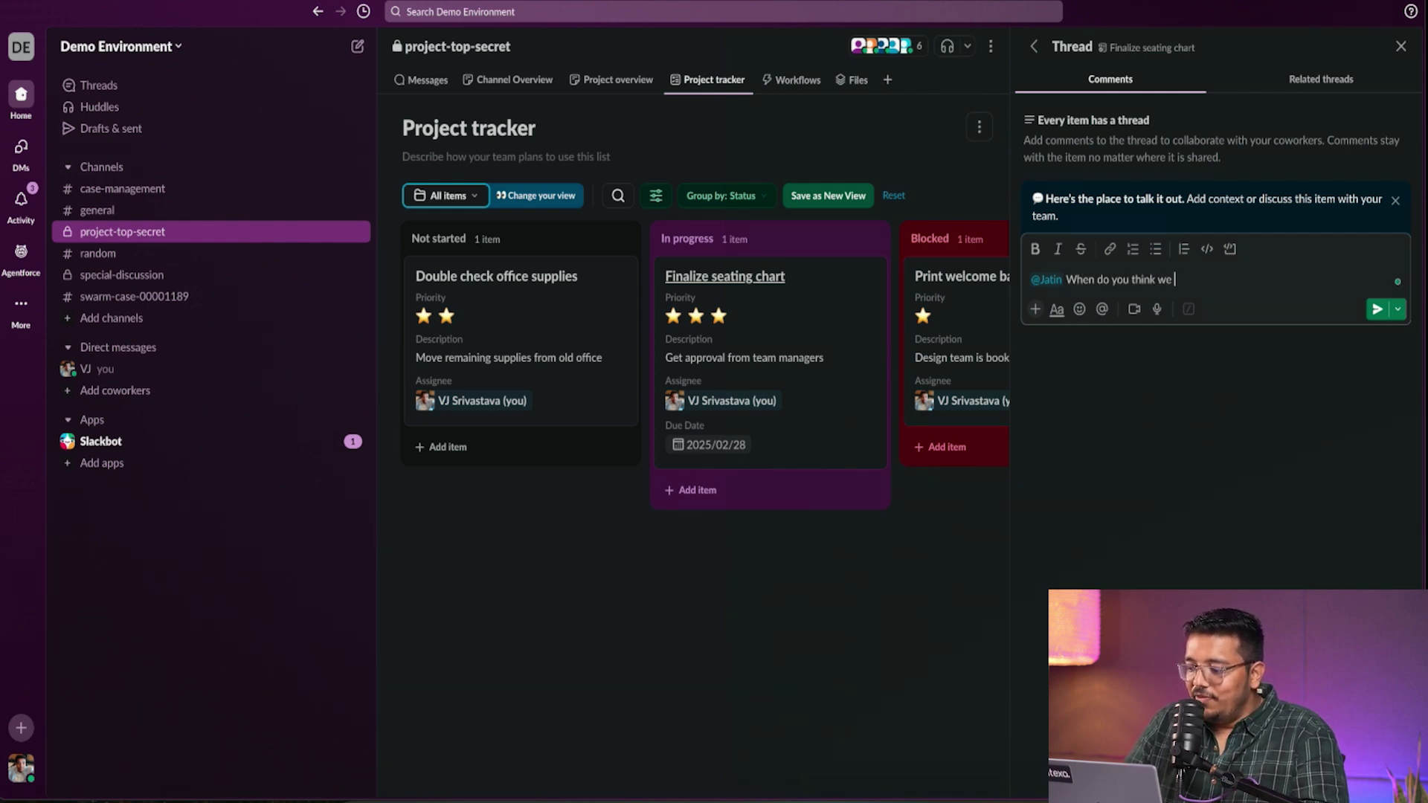
{"action": "type", "text": "be able to com"}
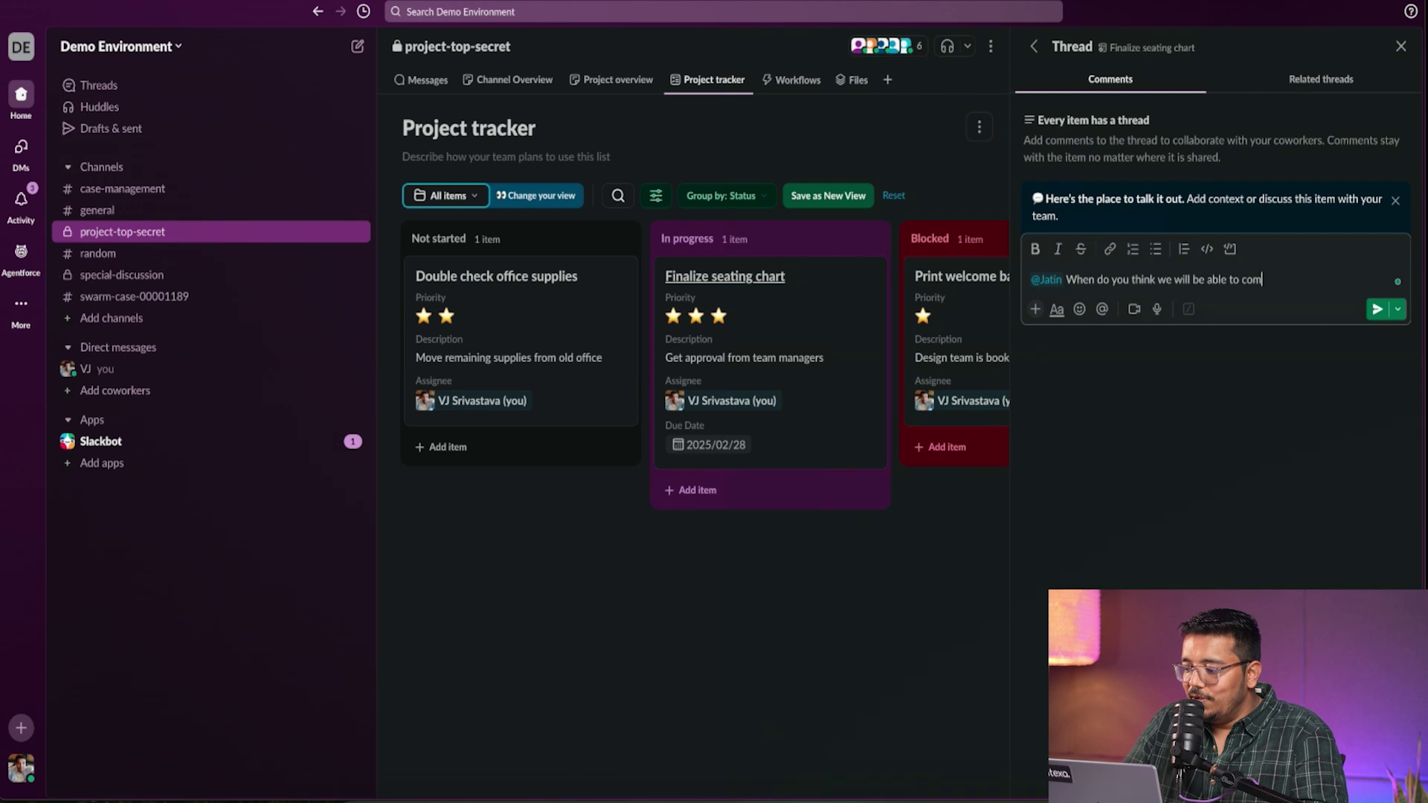
{"action": "type", "text": "pete iut"}
{"action": "key", "text": "Return"}
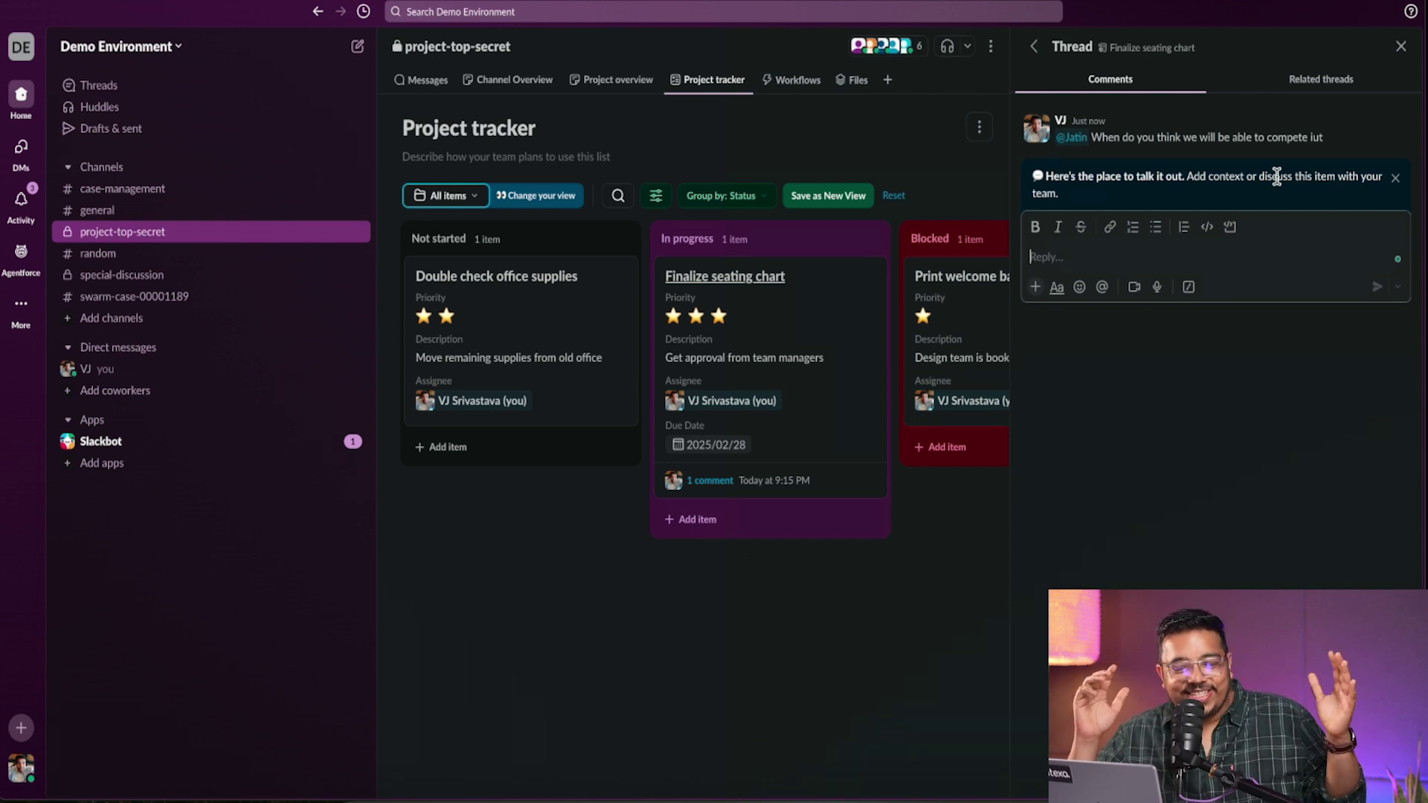
{"action": "left_click", "coordinate": [1311, 83]}
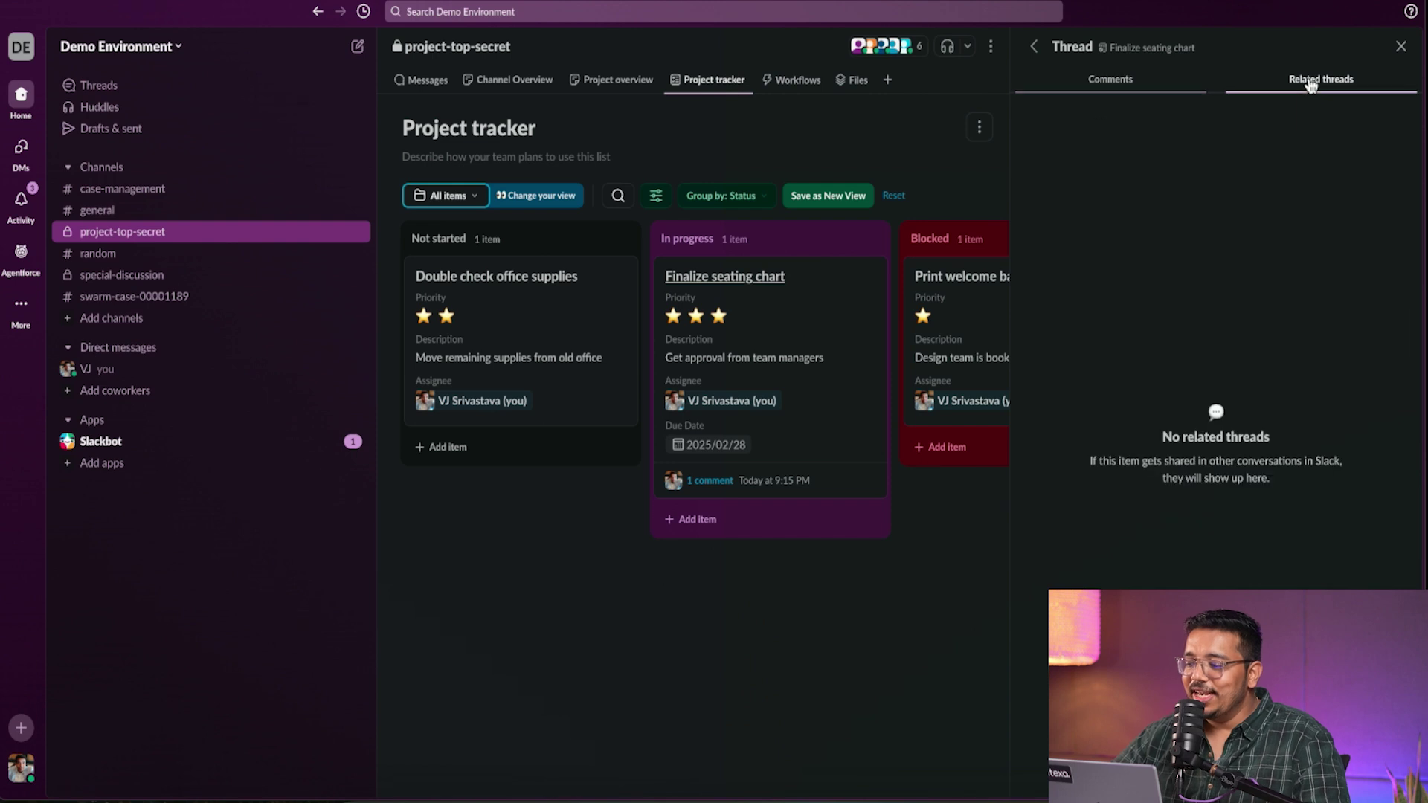
{"action": "left_click", "coordinate": [1110, 81]}
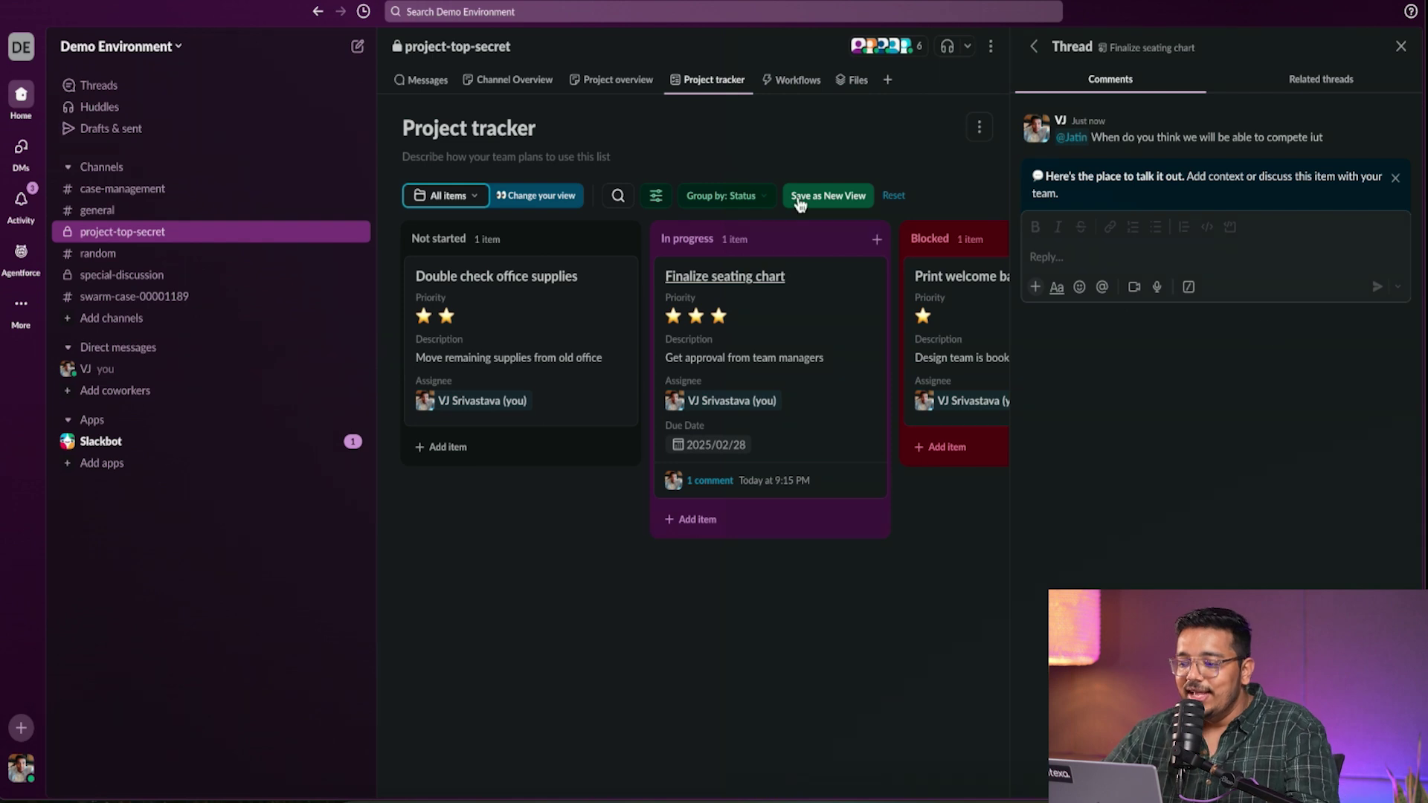
- Open the Welcome message workflow from the Workflows tab and inspect its trigger and steps
{"action": "left_click", "coordinate": [794, 90]}
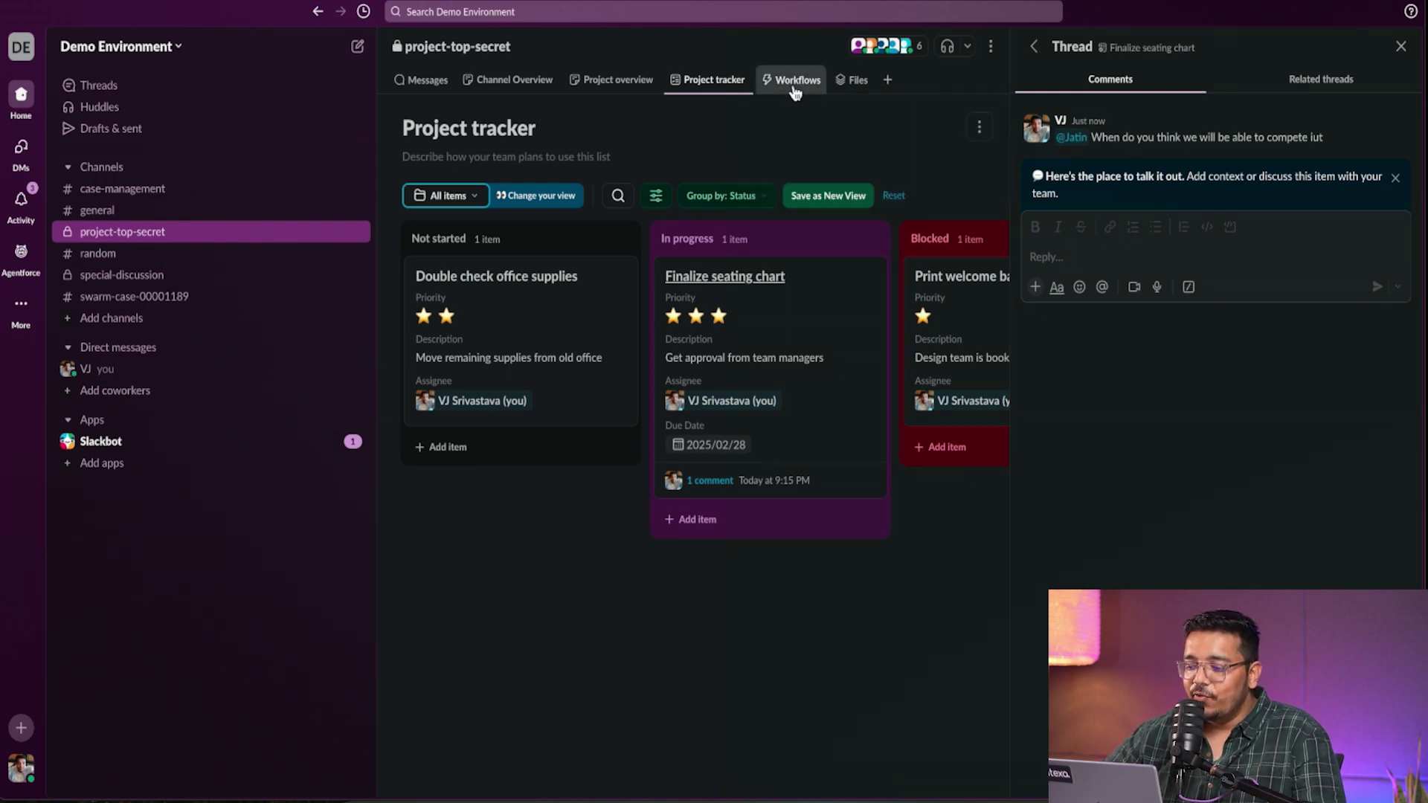
{"action": "left_click", "coordinate": [1401, 47]}
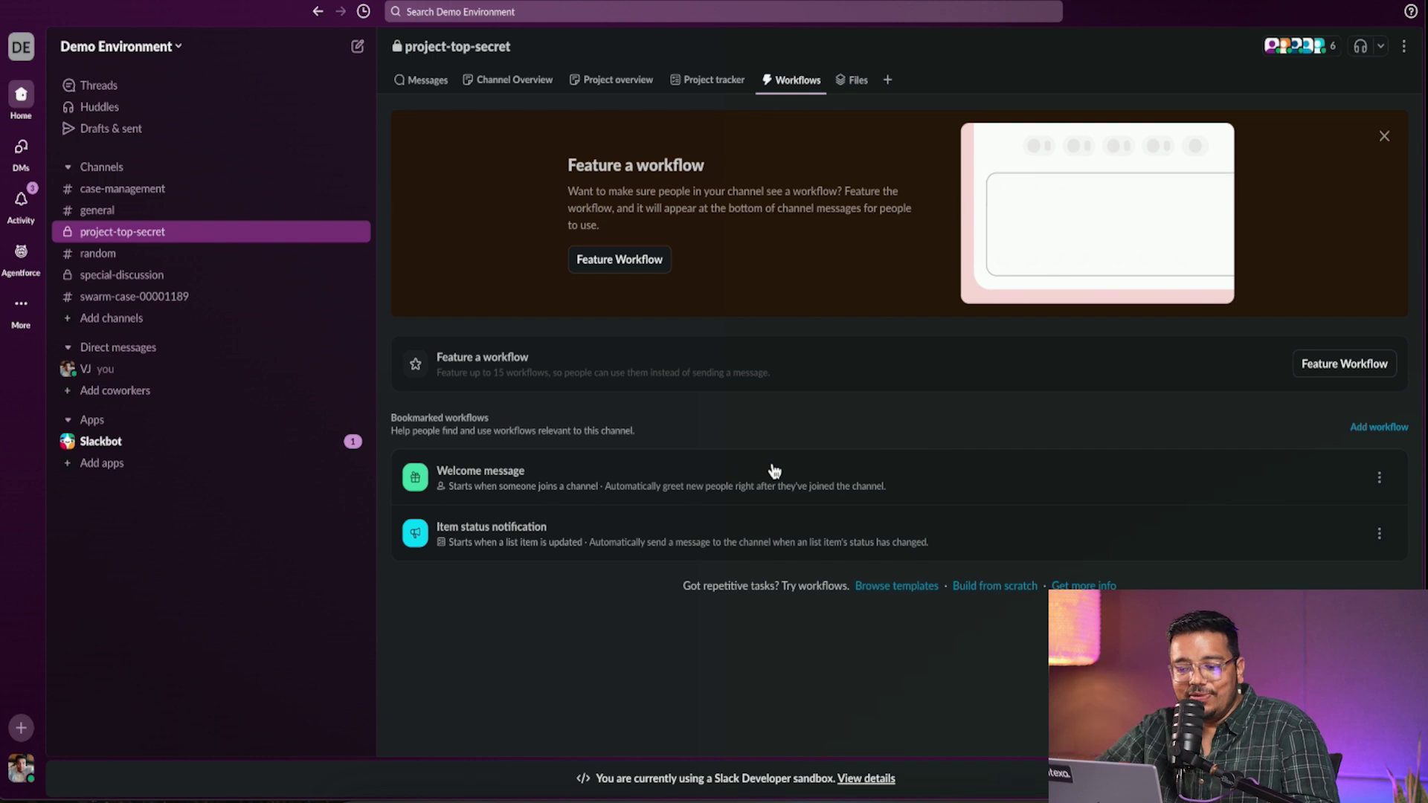
{"action": "left_click", "coordinate": [446, 9]}
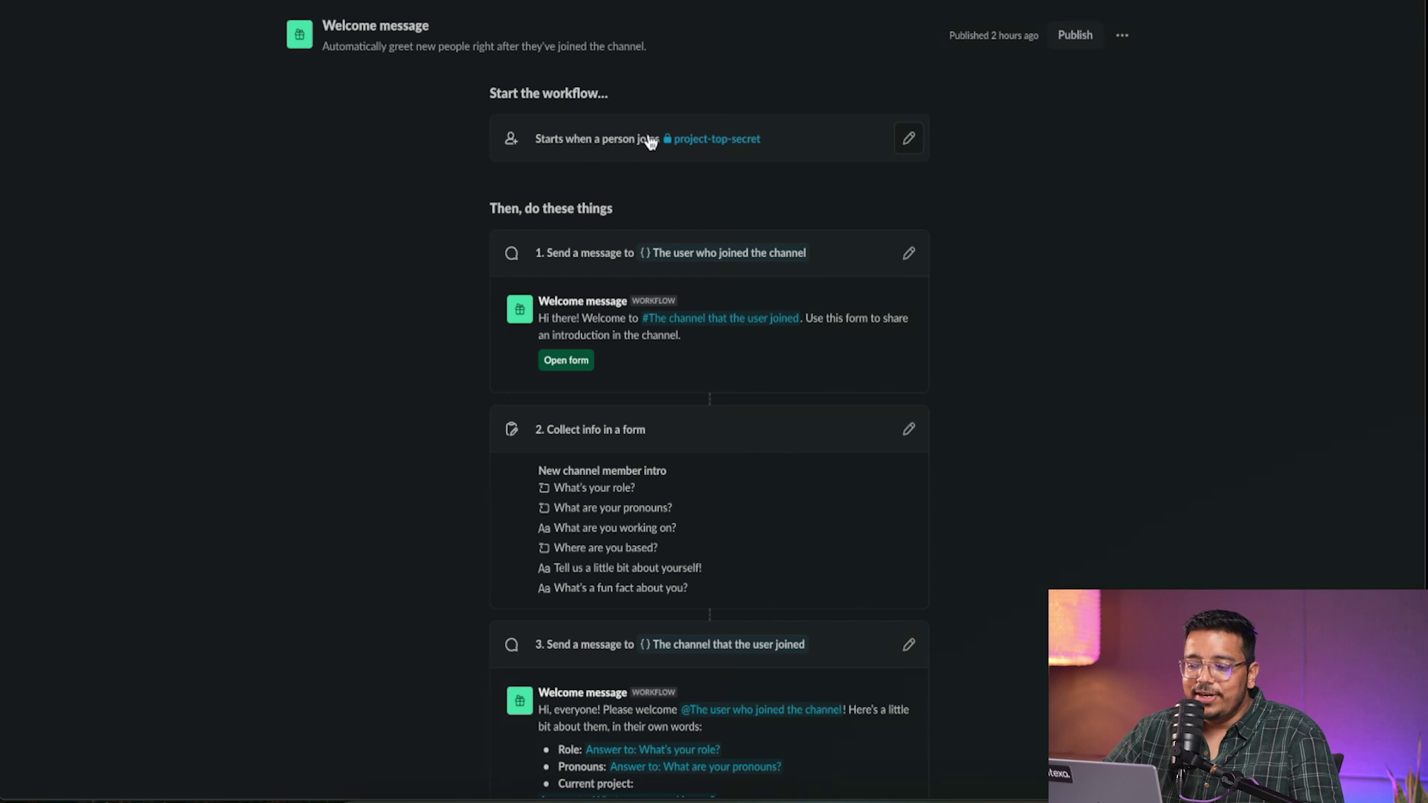
{"action": "left_click", "coordinate": [909, 147]}
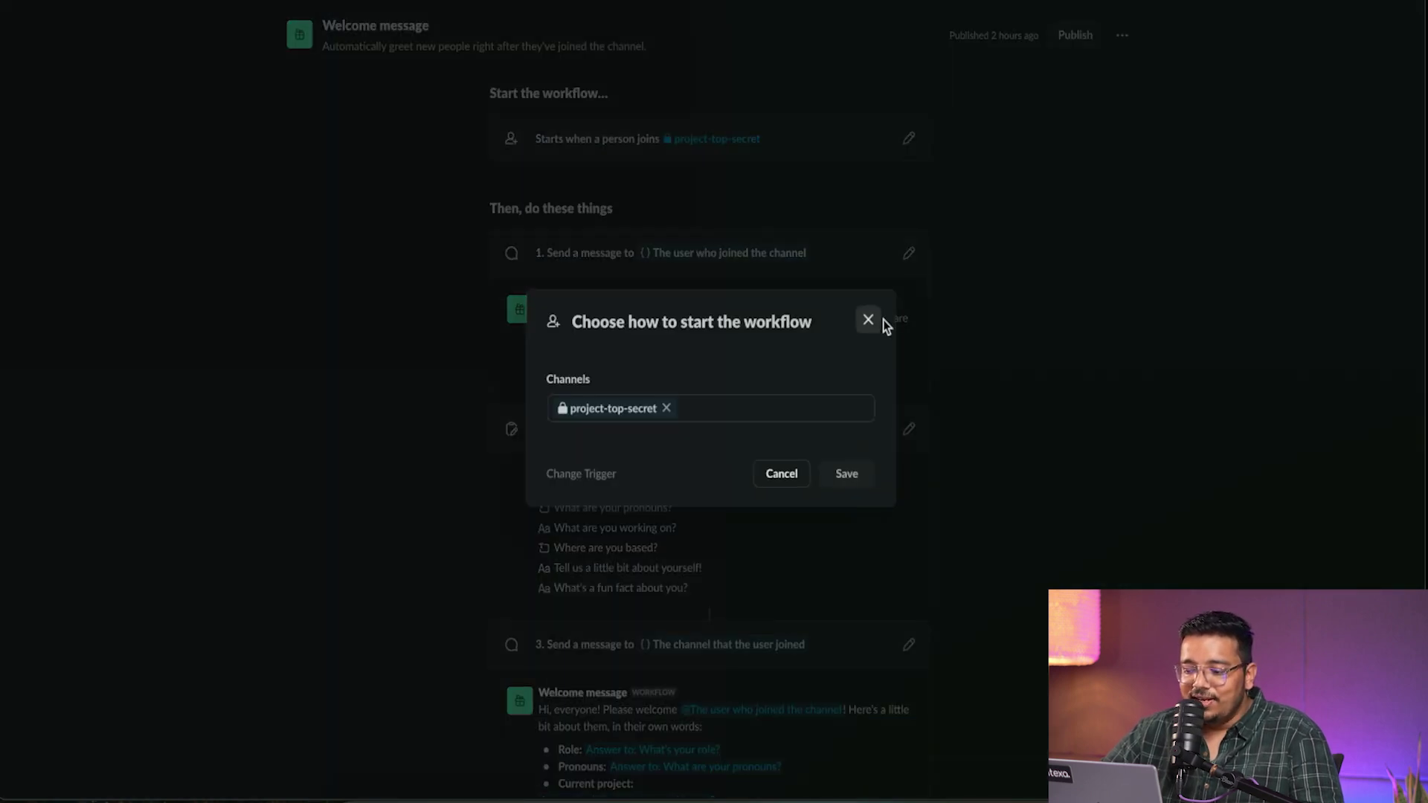
{"action": "left_click", "coordinate": [869, 320]}
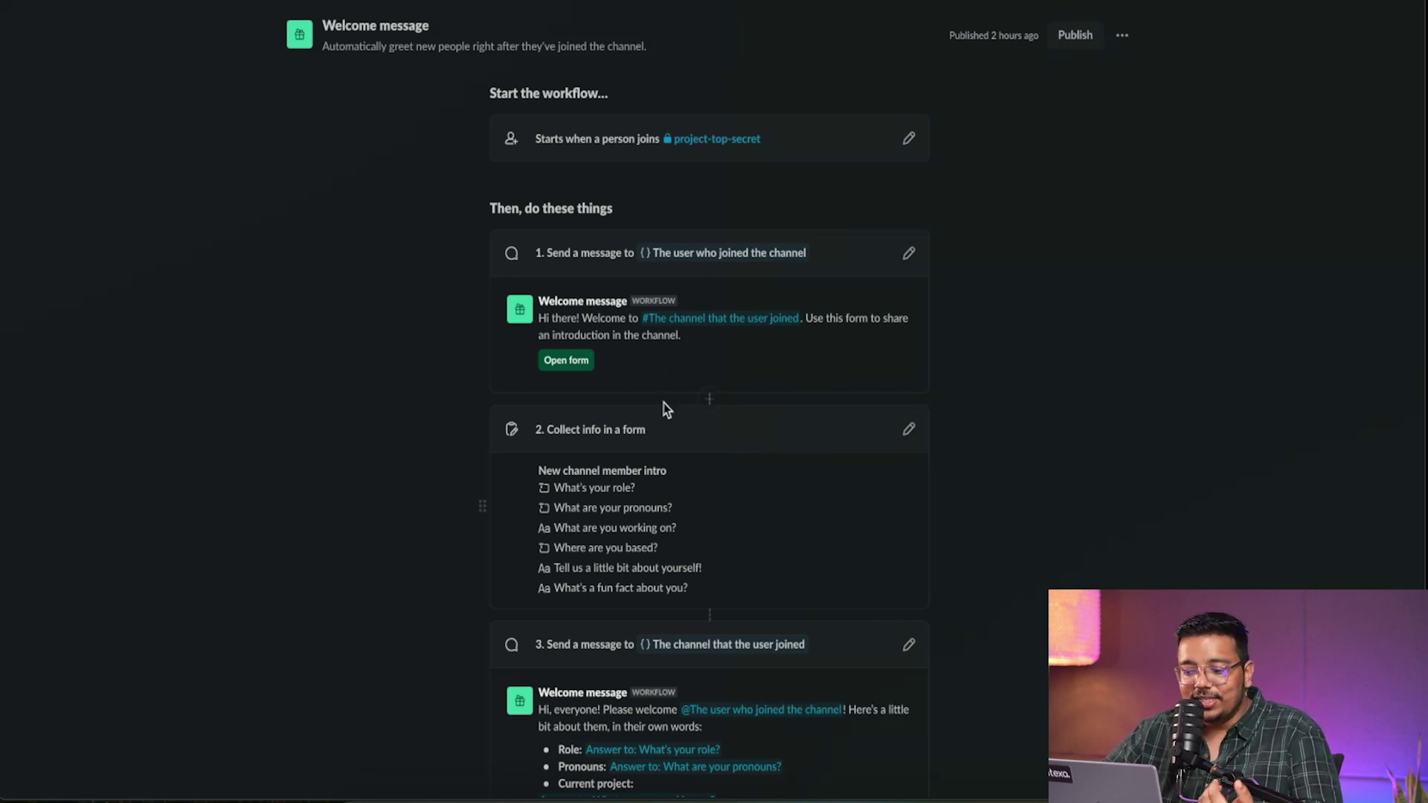
{"action": "scroll", "coordinate": [633, 378], "scroll_direction": "down", "scroll_amount": 1}
{"action": "scroll", "coordinate": [633, 377], "scroll_direction": "down", "scroll_amount": 2}
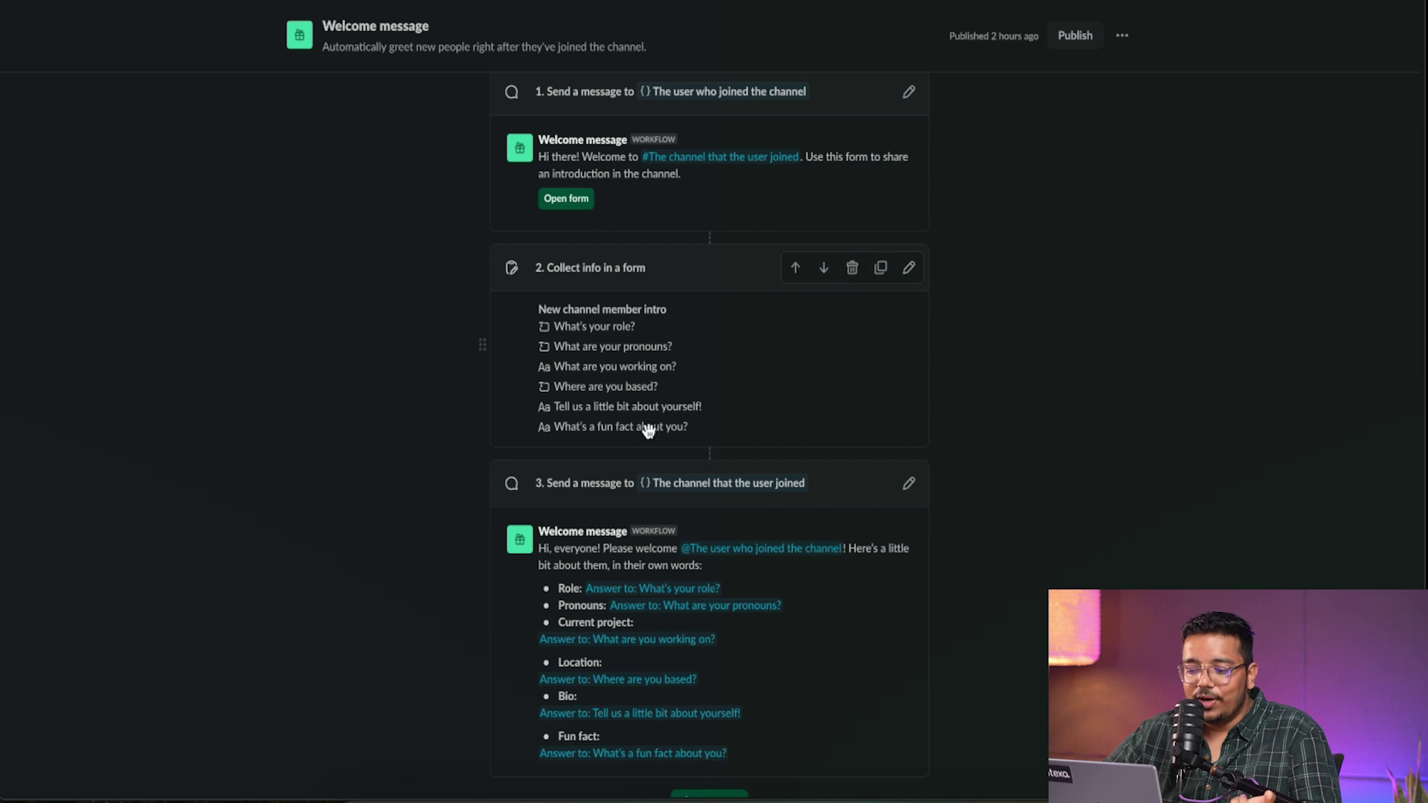
{"action": "scroll", "coordinate": [702, 435], "scroll_direction": "down", "scroll_amount": 1}
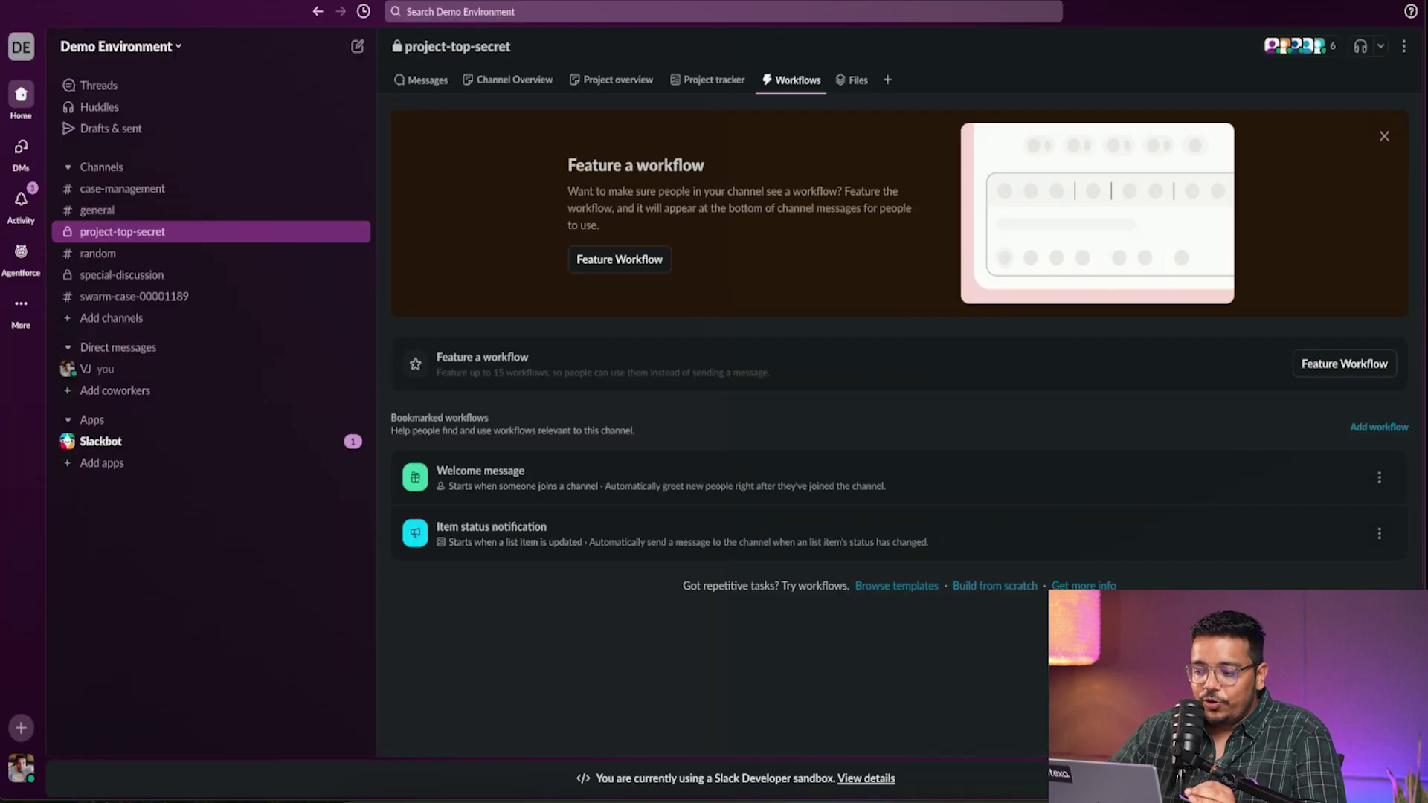
- Create a workflow from scratch and browse its start events without choosing one
{"action": "left_click", "coordinate": [1381, 427]}
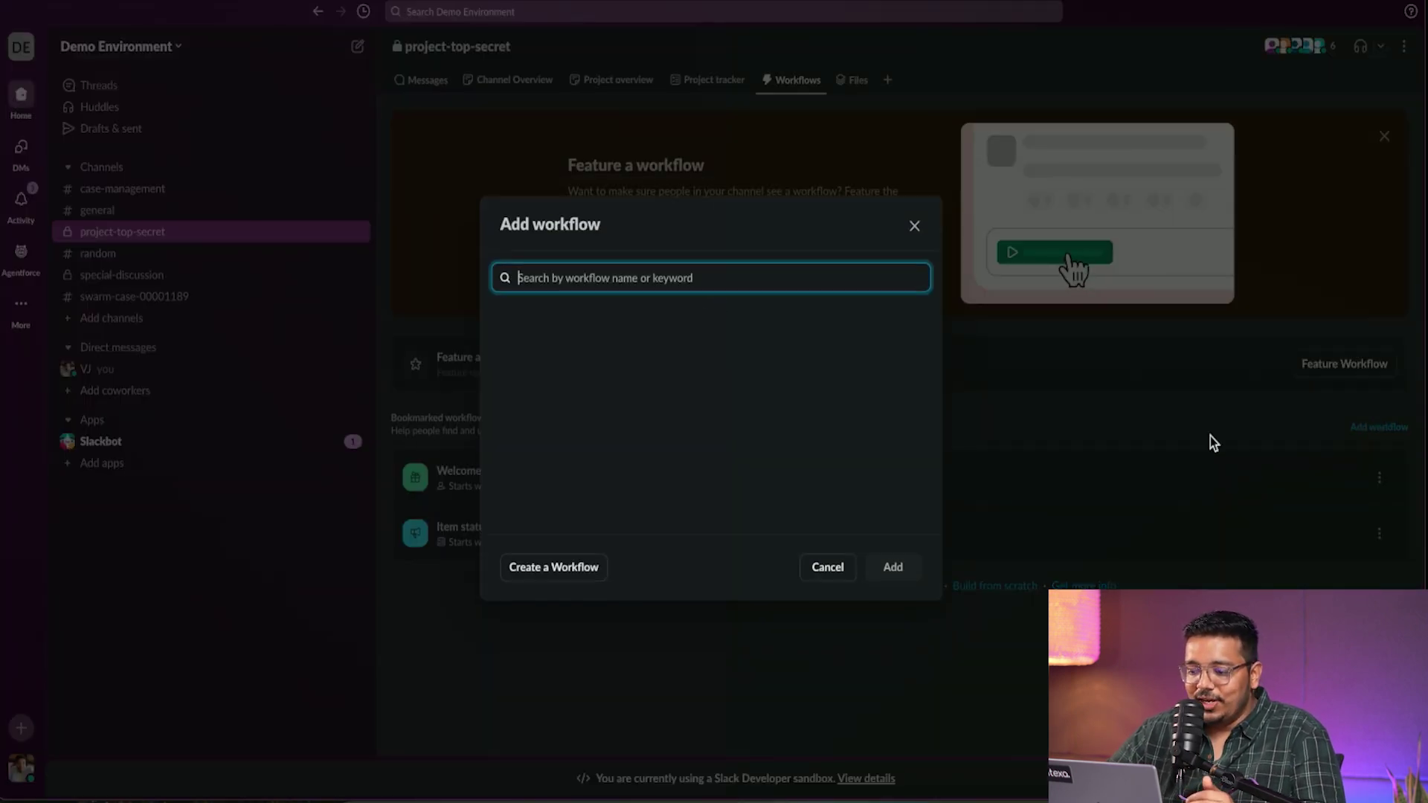
{"action": "left_click", "coordinate": [559, 566]}
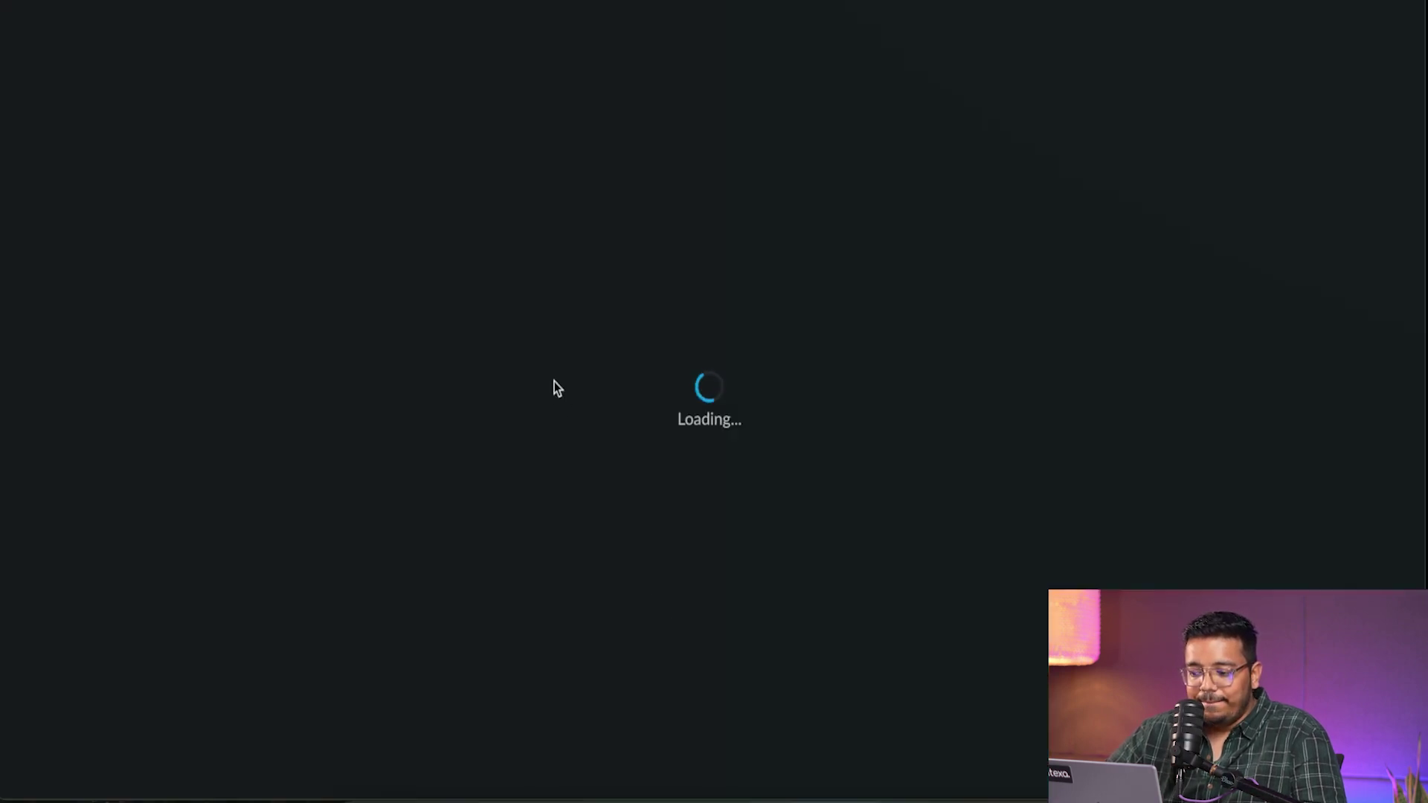
{"action": "left_click", "coordinate": [554, 168]}
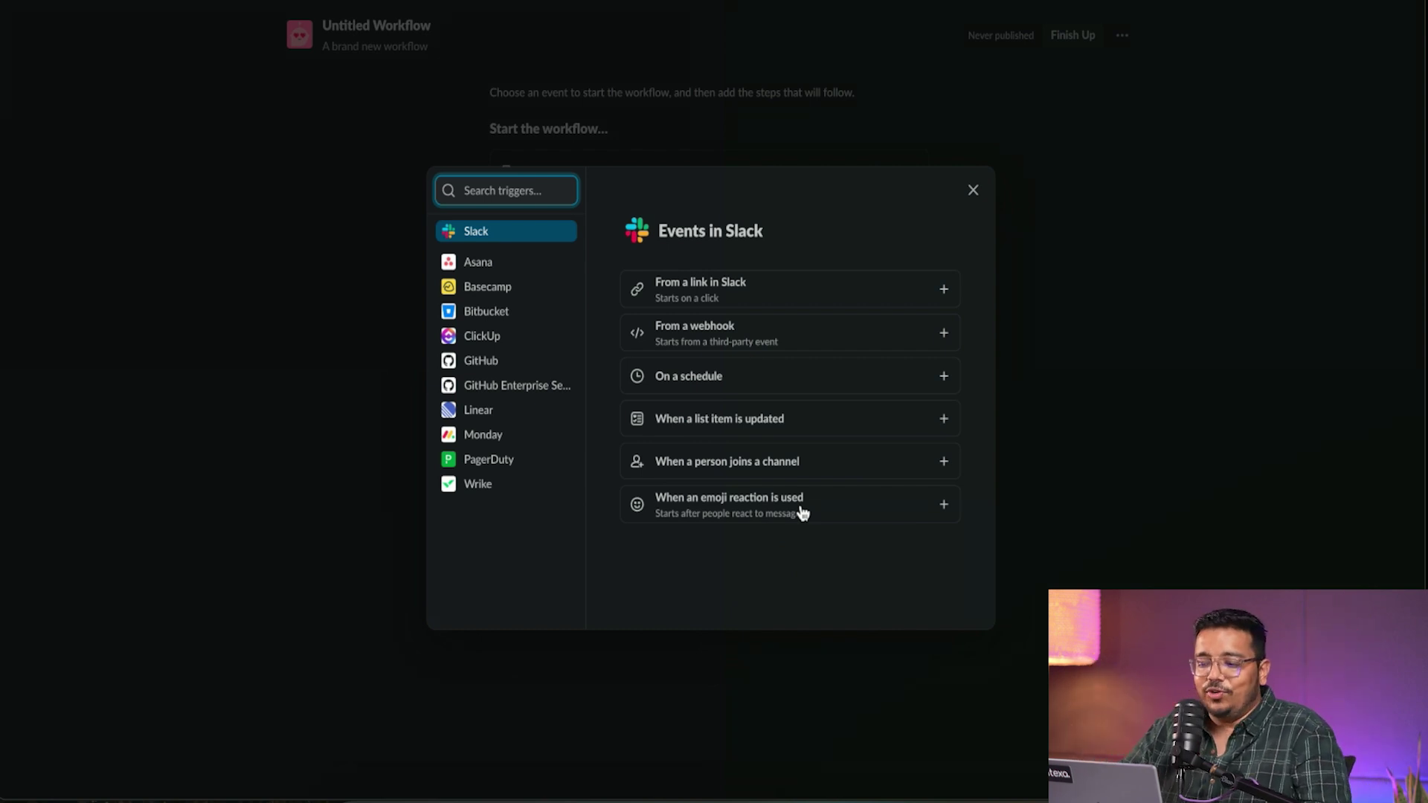
{"action": "left_click", "coordinate": [1227, 223]}
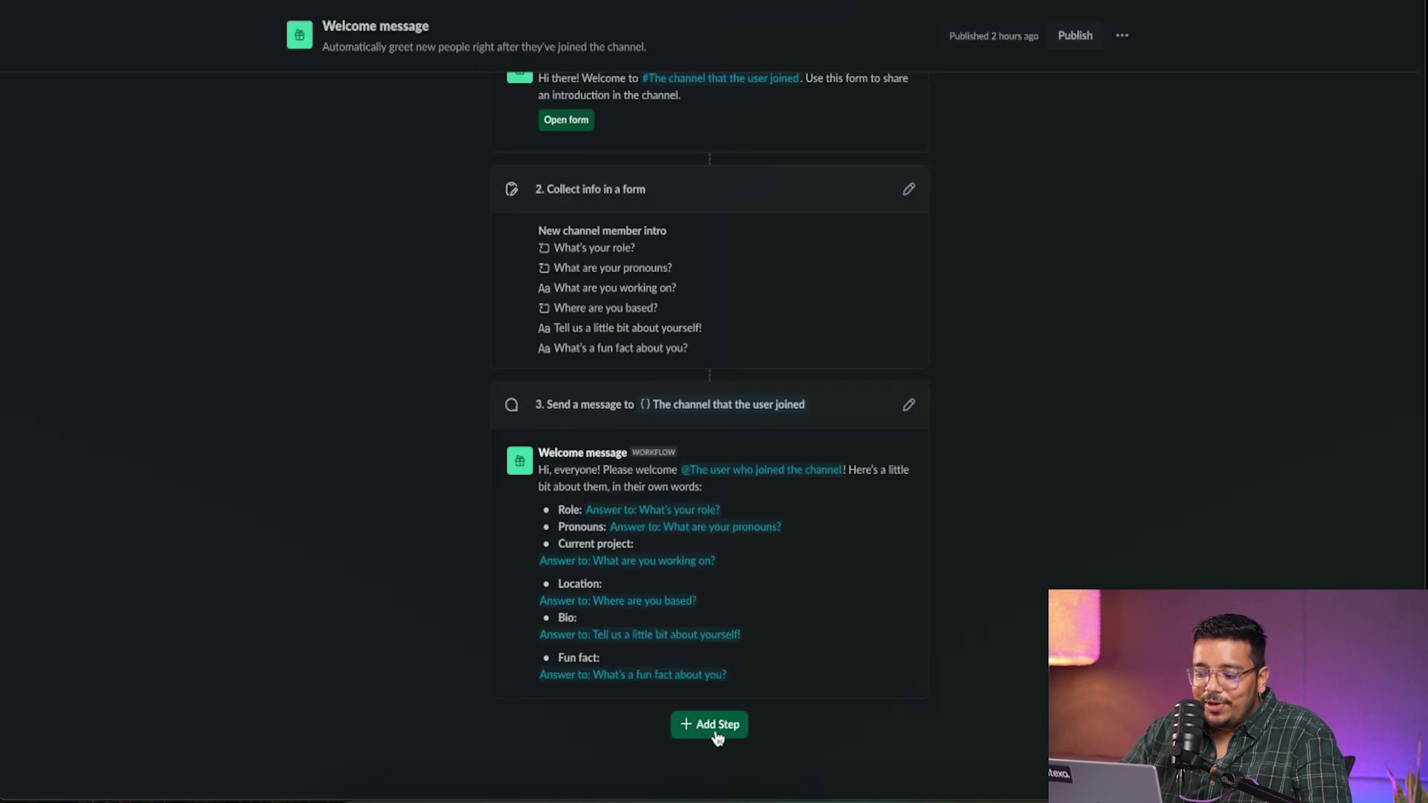
- Browse the Messages, Users and Google Sheets step categories, then close the dialog
{"action": "left_click", "coordinate": [711, 725]}
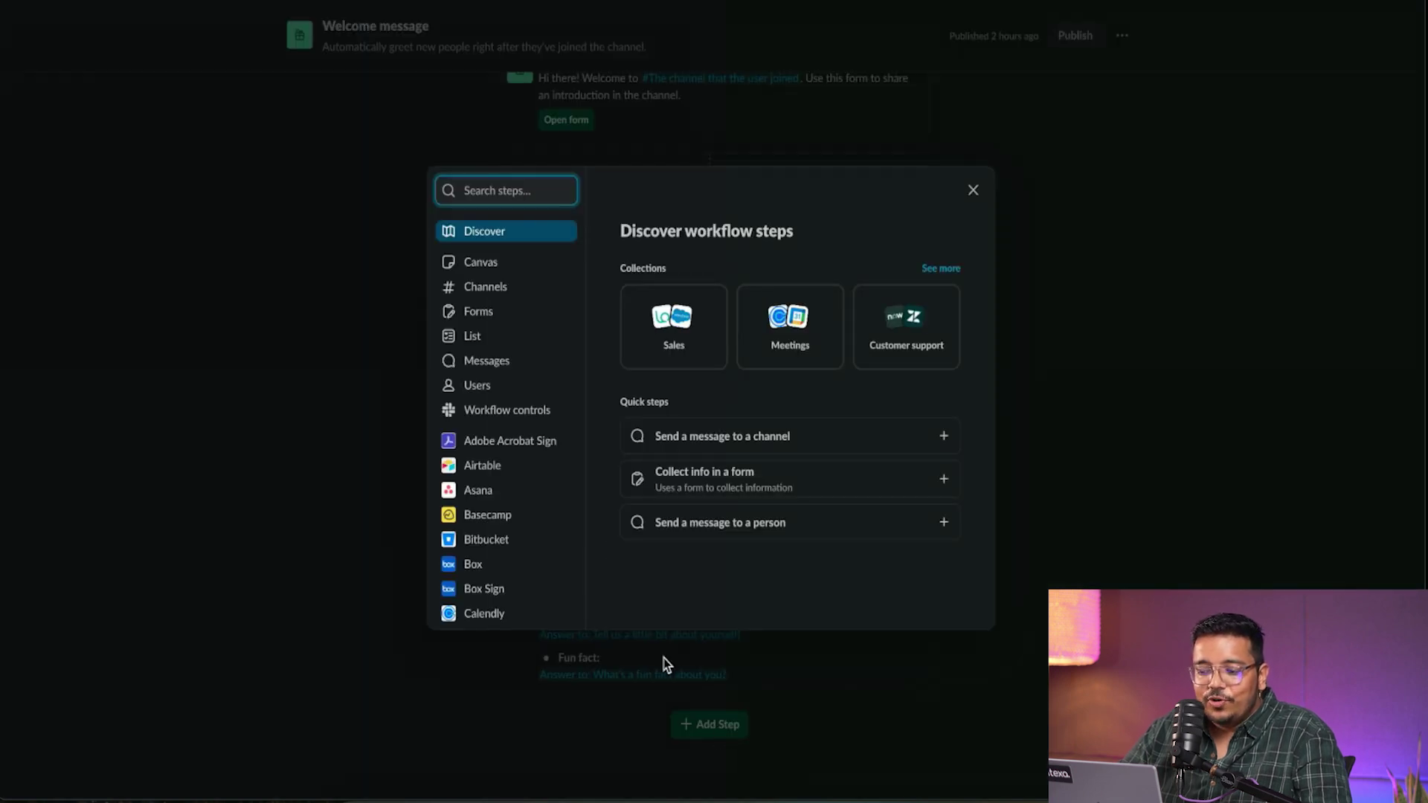
{"action": "left_click", "coordinate": [484, 363]}
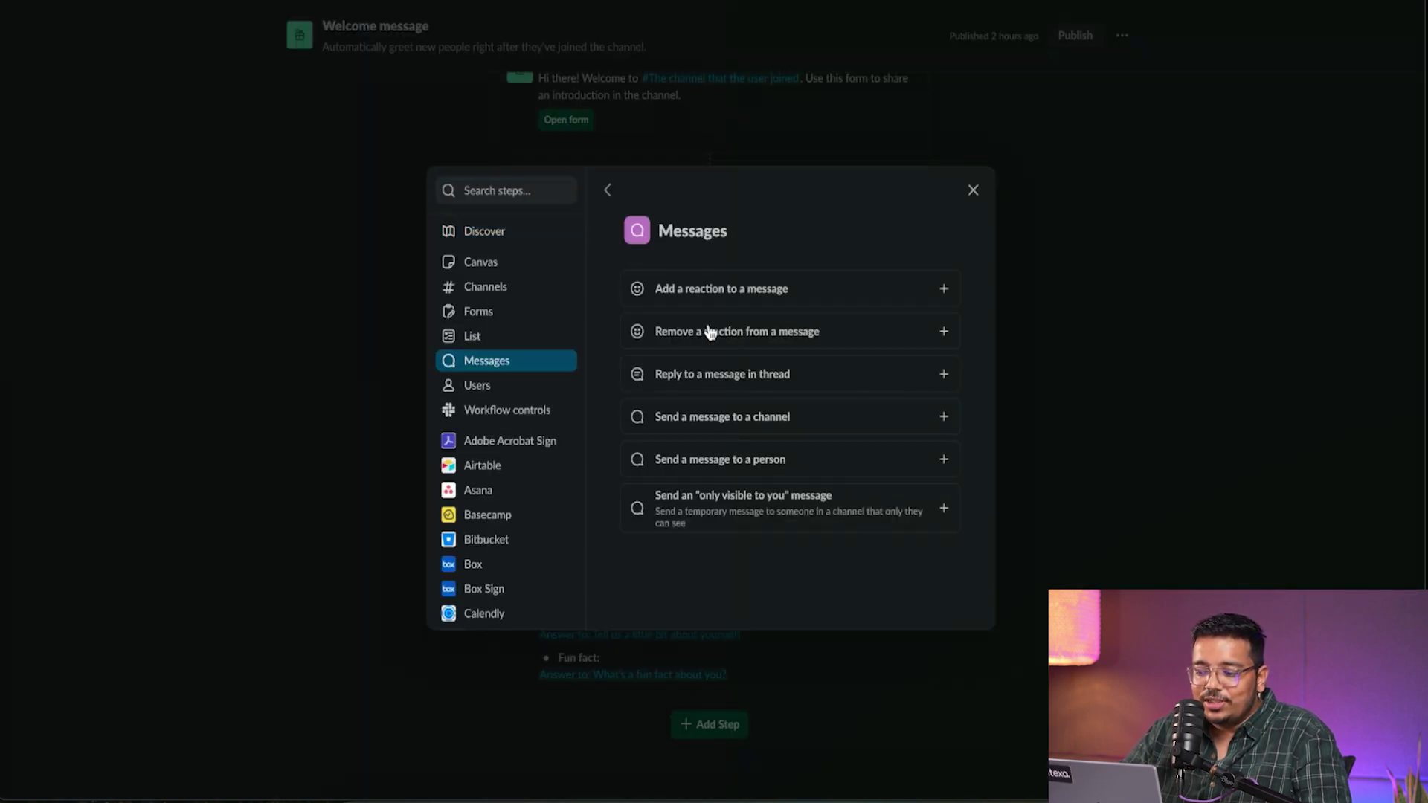
{"action": "left_click", "coordinate": [465, 385]}
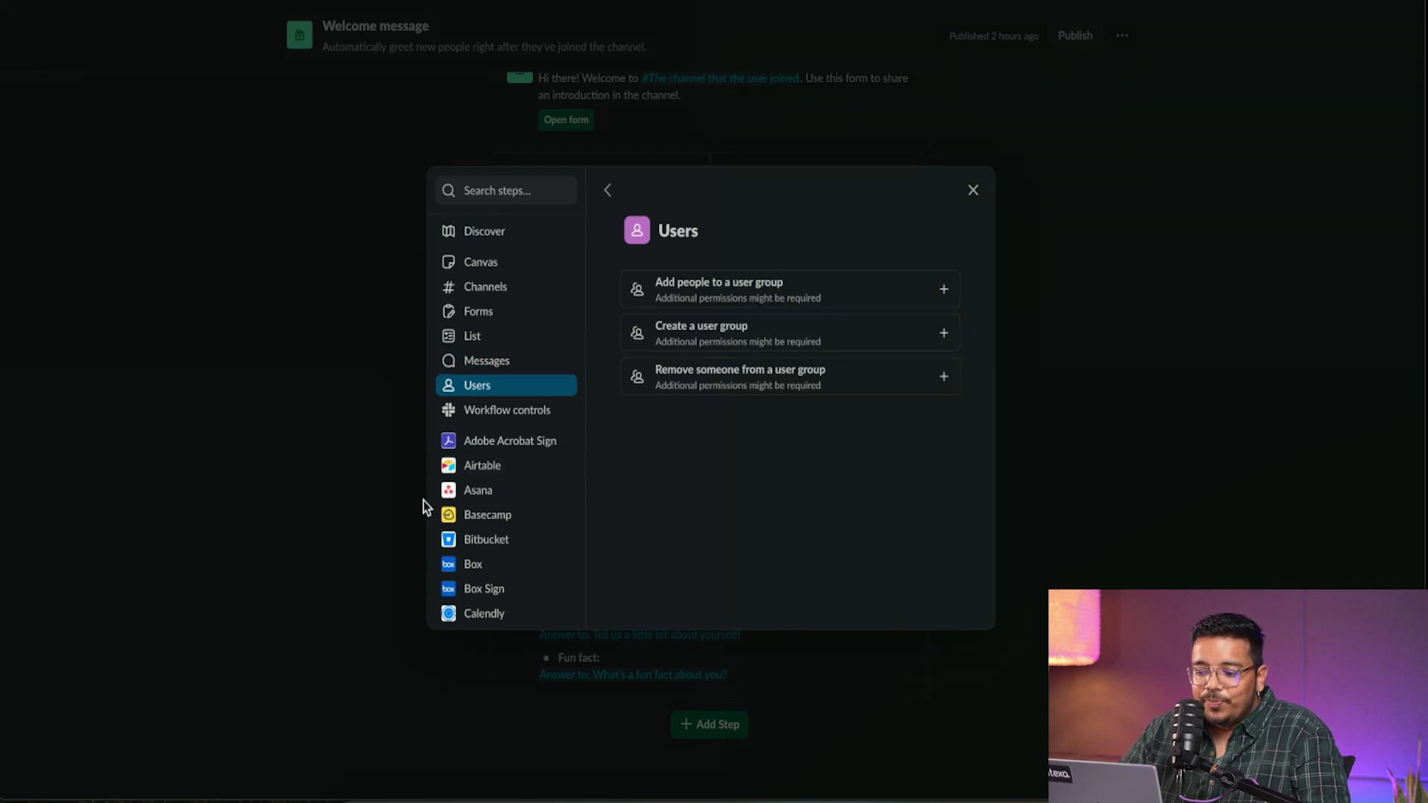
{"action": "scroll", "coordinate": [542, 513], "scroll_direction": "down", "scroll_amount": 10}
{"action": "scroll", "coordinate": [498, 312], "scroll_direction": "up", "scroll_amount": 10}
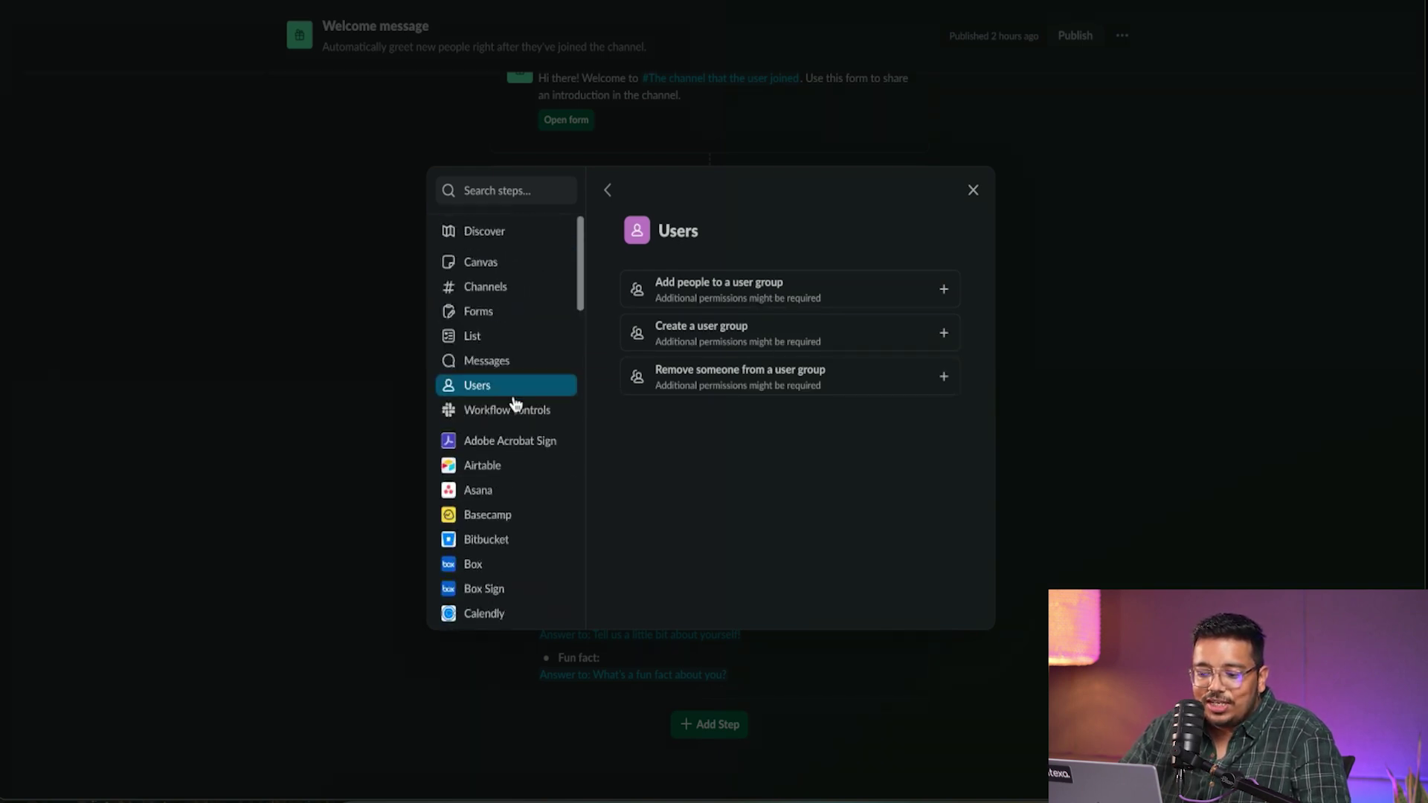
{"action": "scroll", "coordinate": [515, 406], "scroll_direction": "down", "scroll_amount": 6}
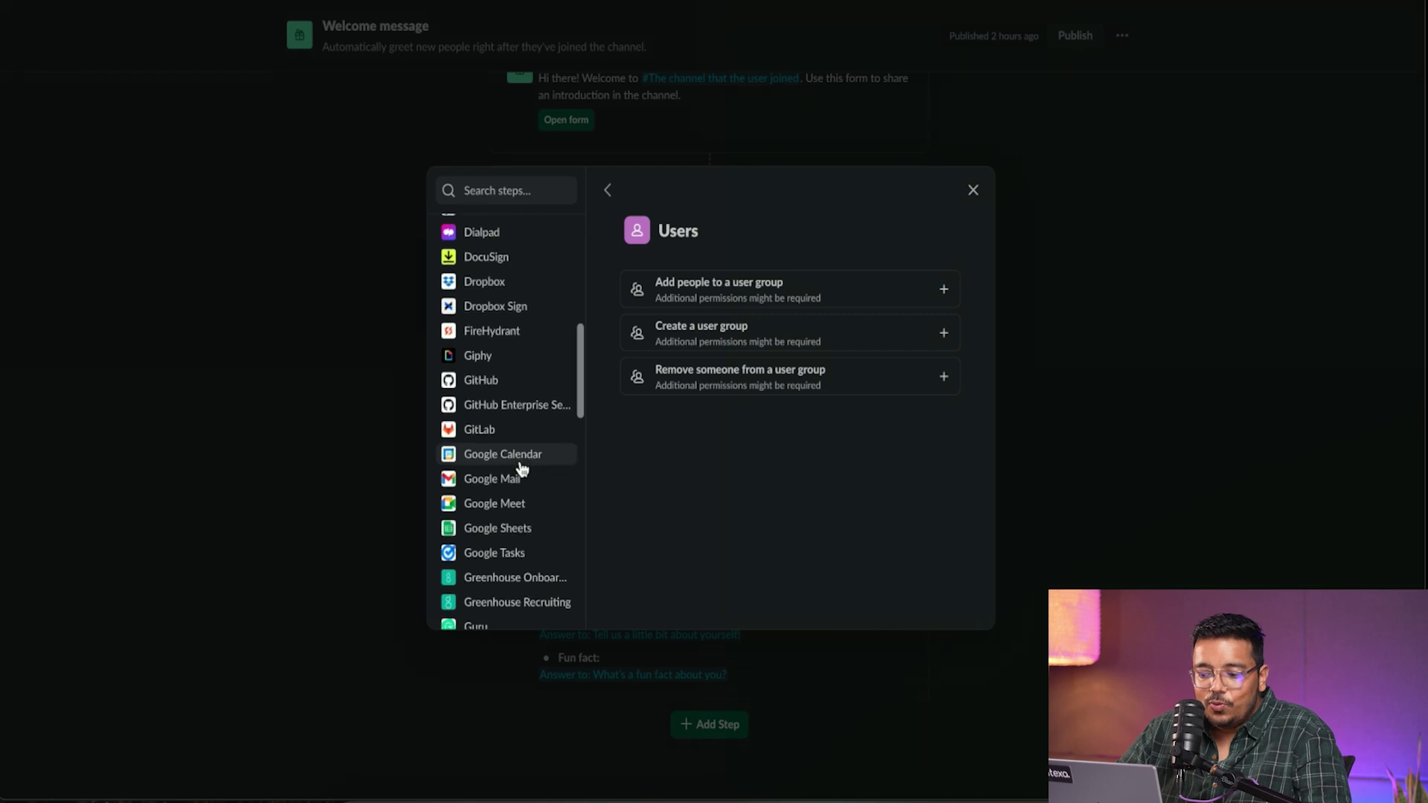
{"action": "scroll", "coordinate": [521, 467], "scroll_direction": "down", "scroll_amount": 2}
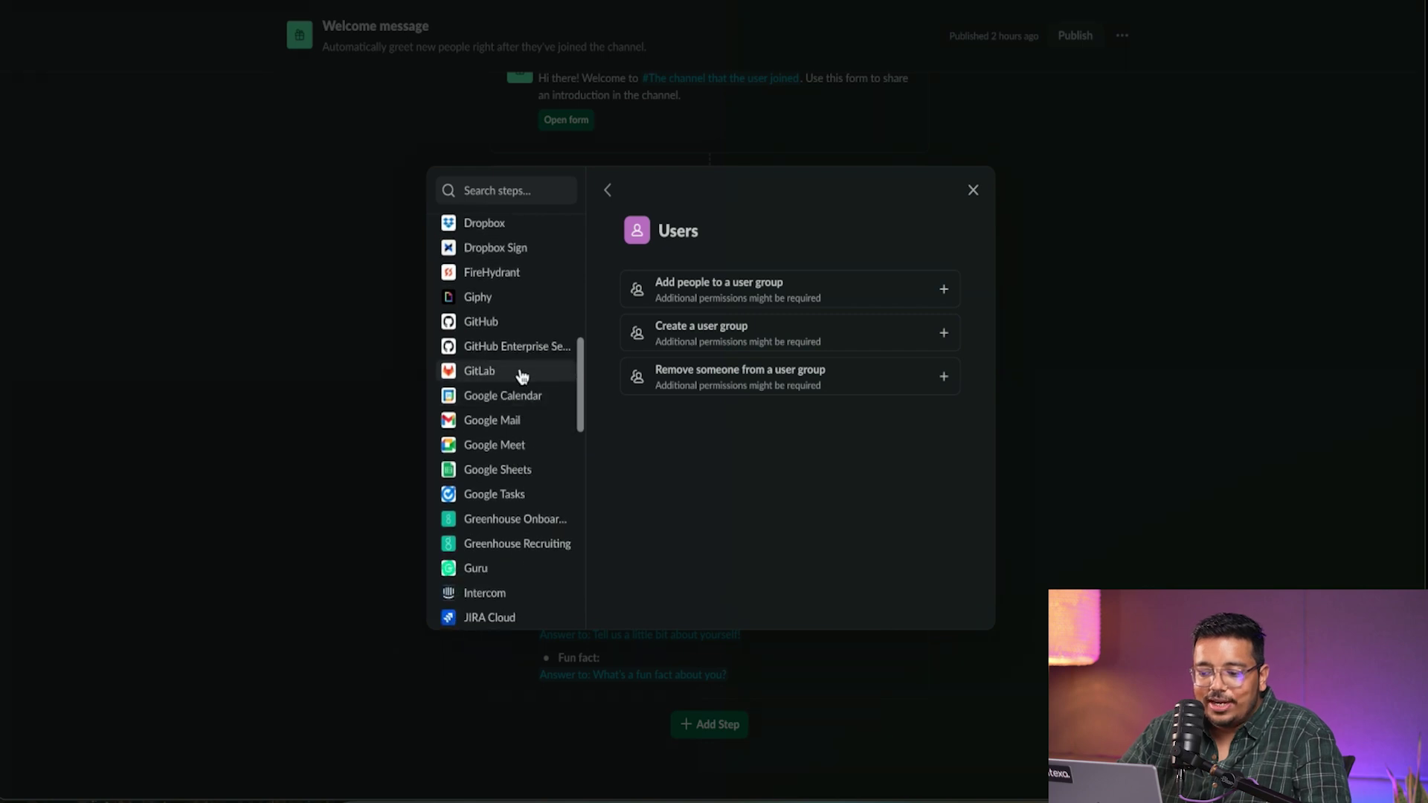
{"action": "left_click", "coordinate": [514, 472]}
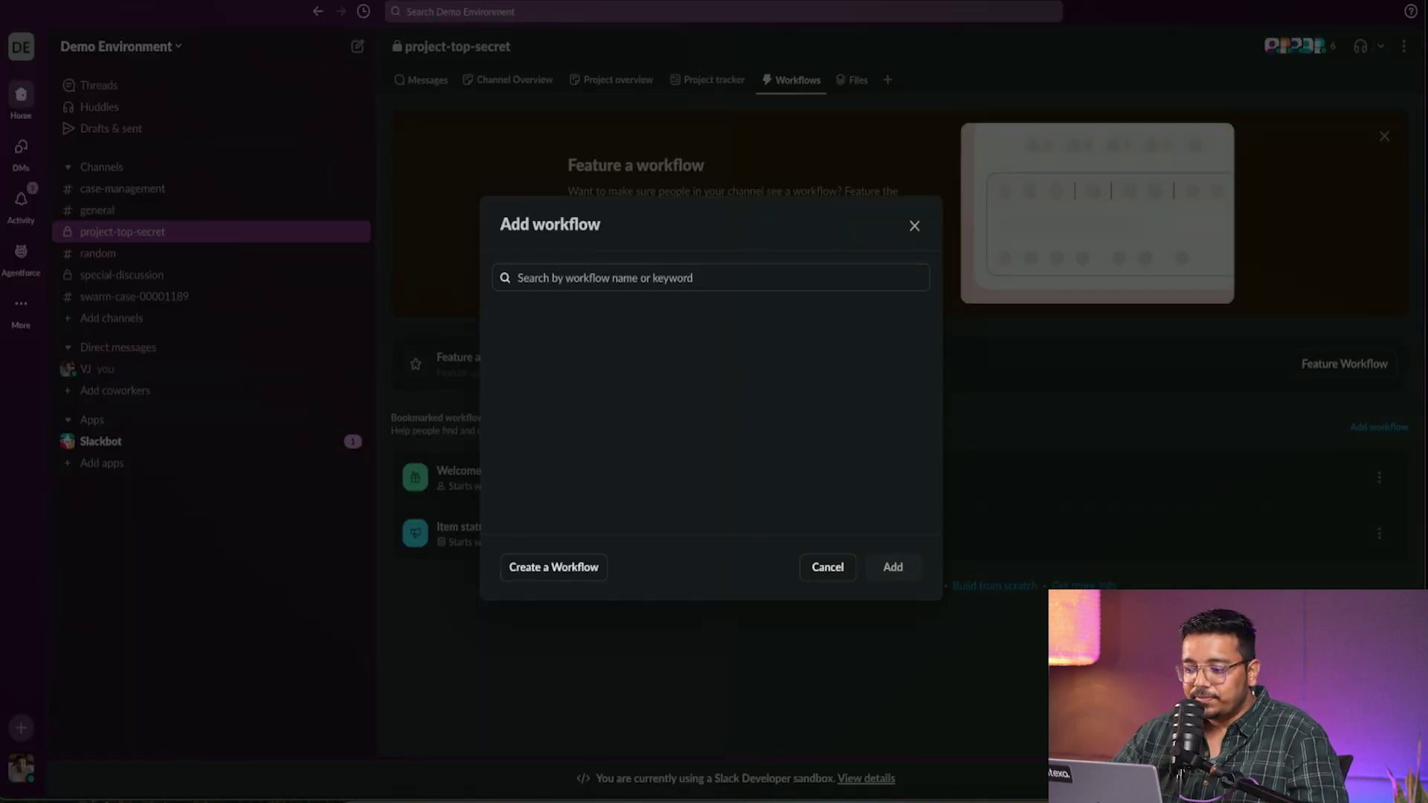
{"action": "left_click", "coordinate": [914, 222]}
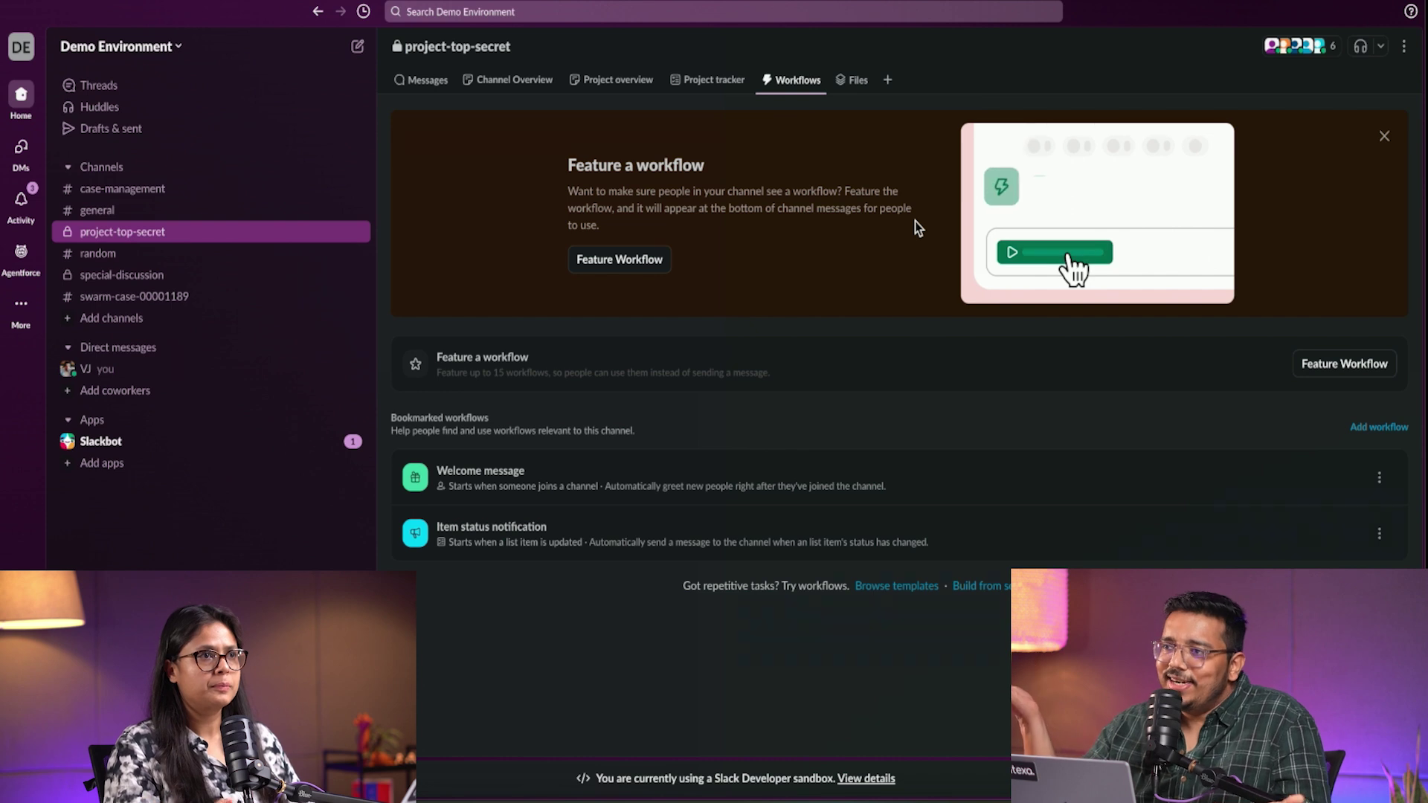
- Search the channel's Files tab for 'slack', then go to the Agentforce page
{"action": "left_click", "coordinate": [853, 80]}
{"action": "type", "text": "w"}
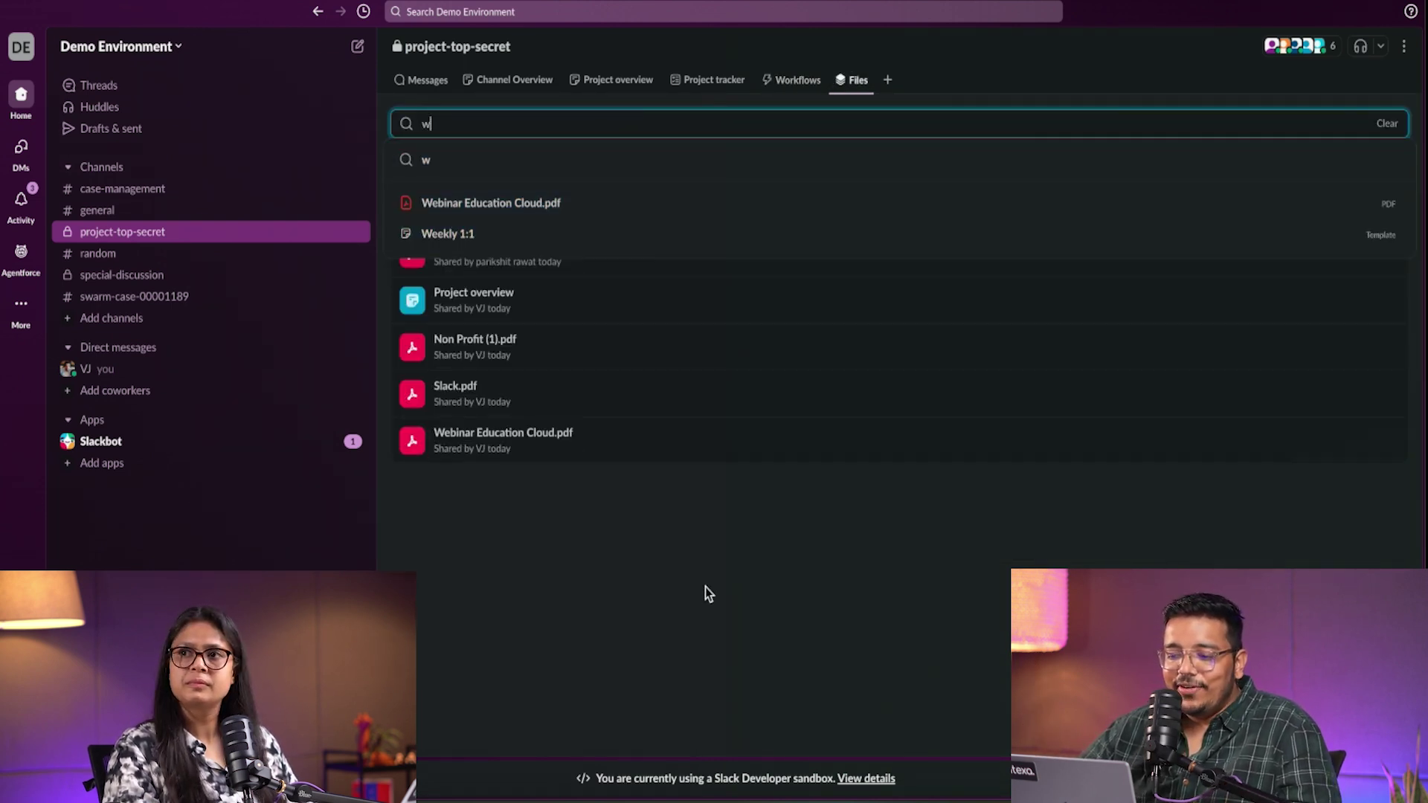
{"action": "left_click", "coordinate": [705, 587]}
{"action": "left_click", "coordinate": [492, 121]}
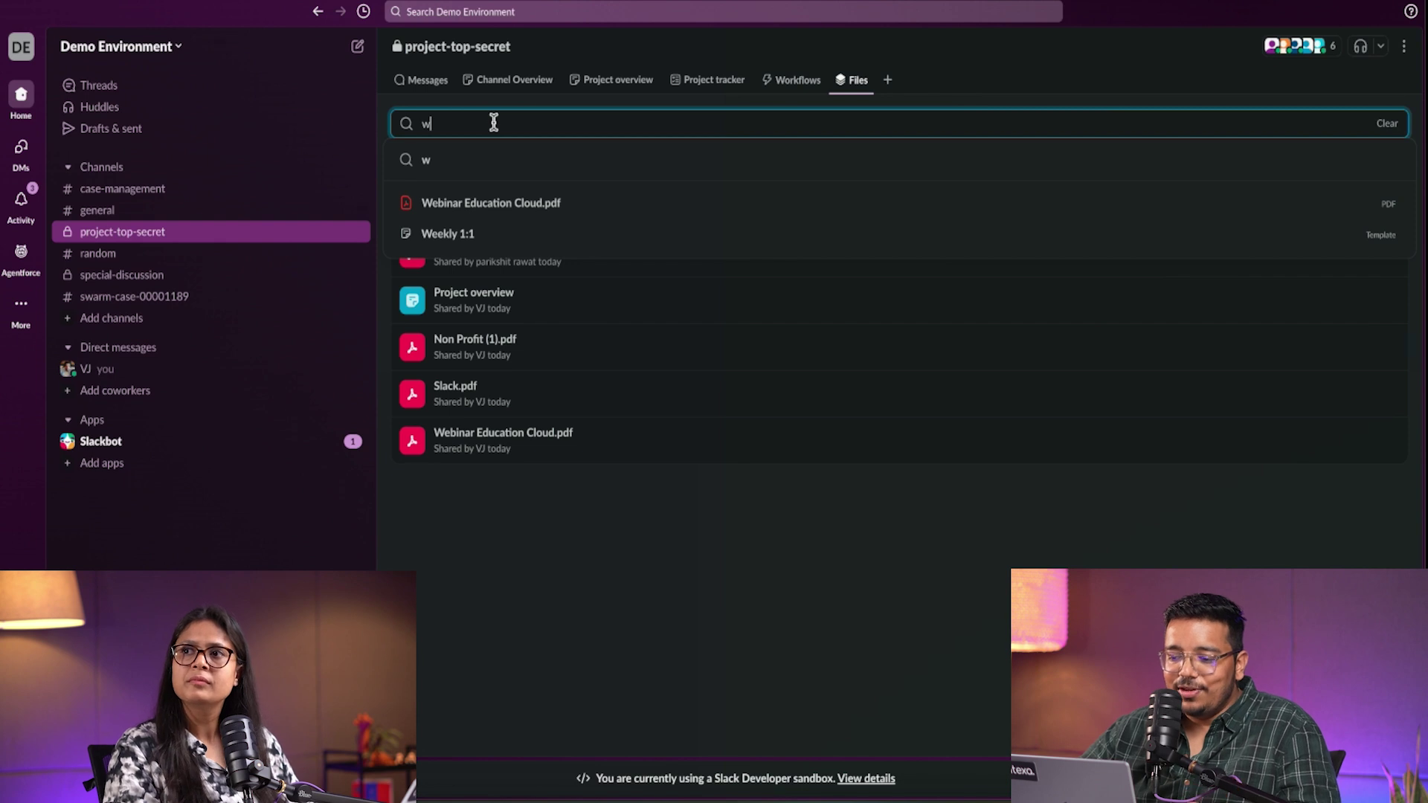
{"action": "key", "text": "BackSpace"}
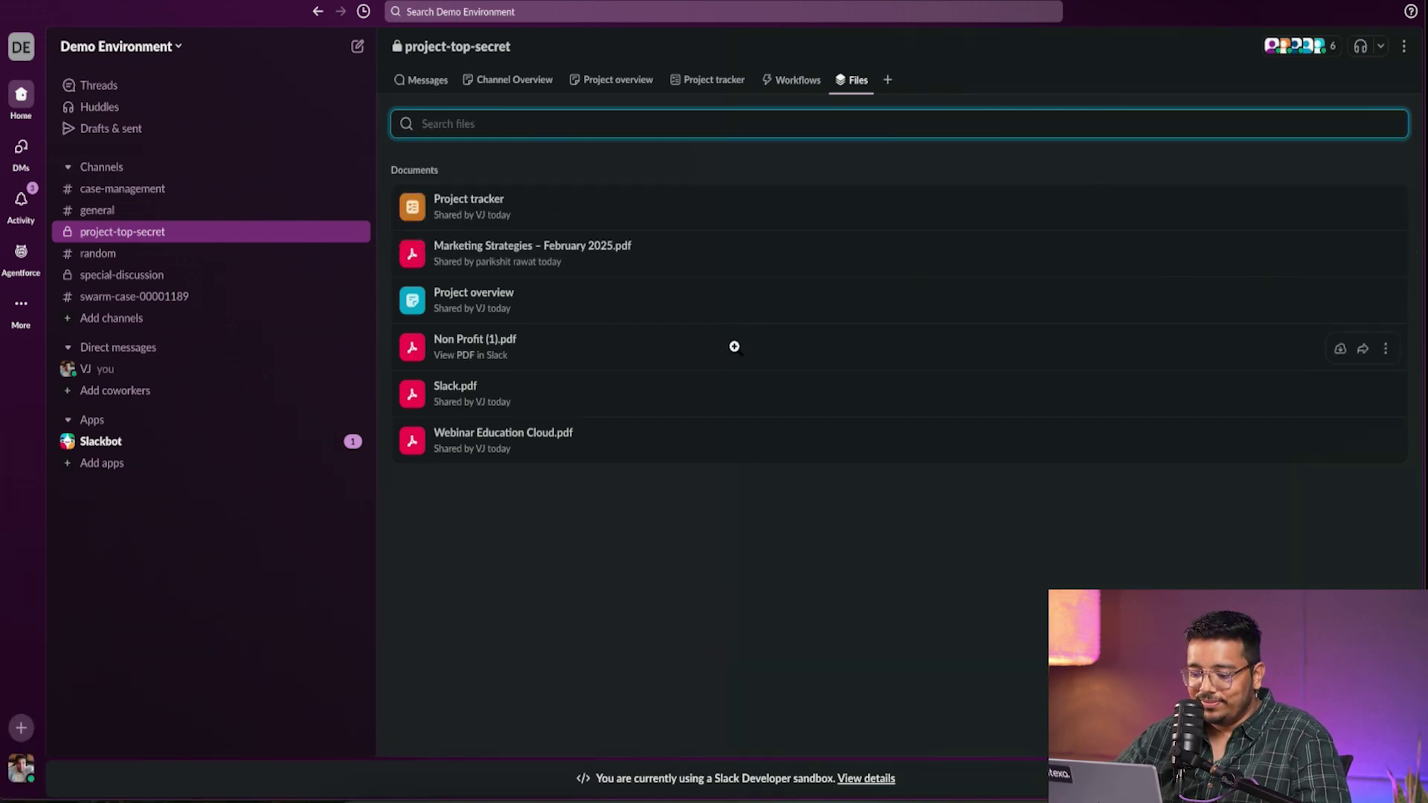
{"action": "type", "text": "slack"}
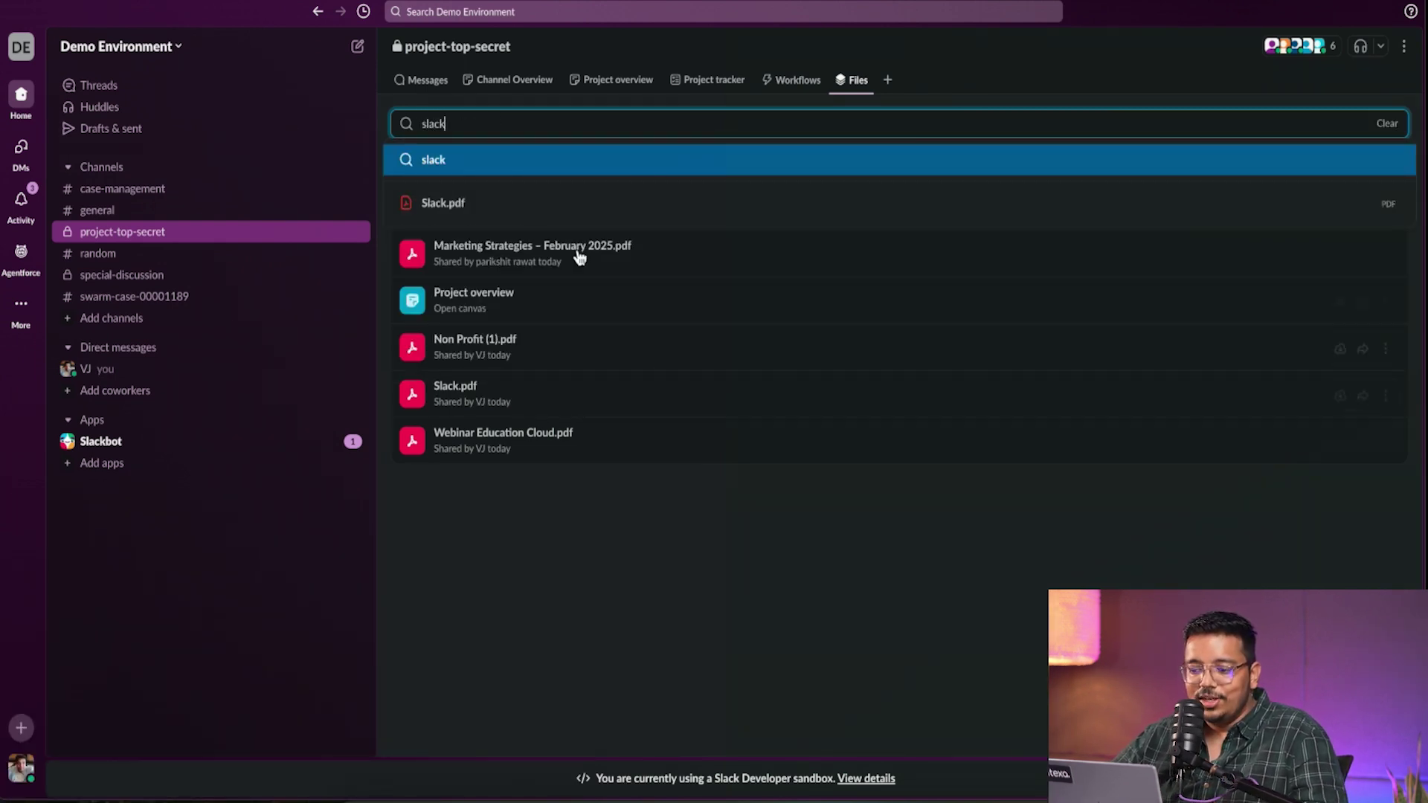
{"action": "left_click", "coordinate": [703, 616]}
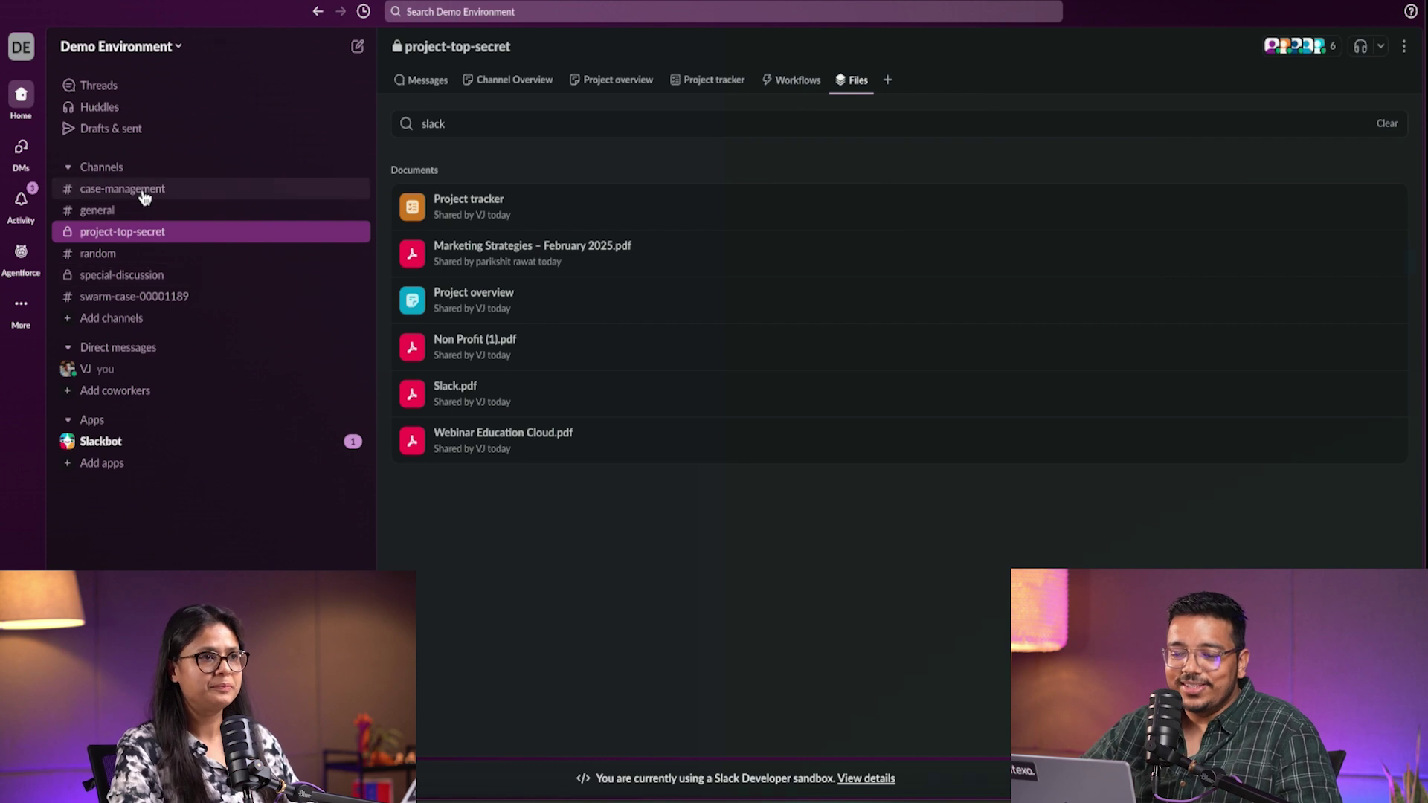
{"action": "left_click", "coordinate": [33, 260]}
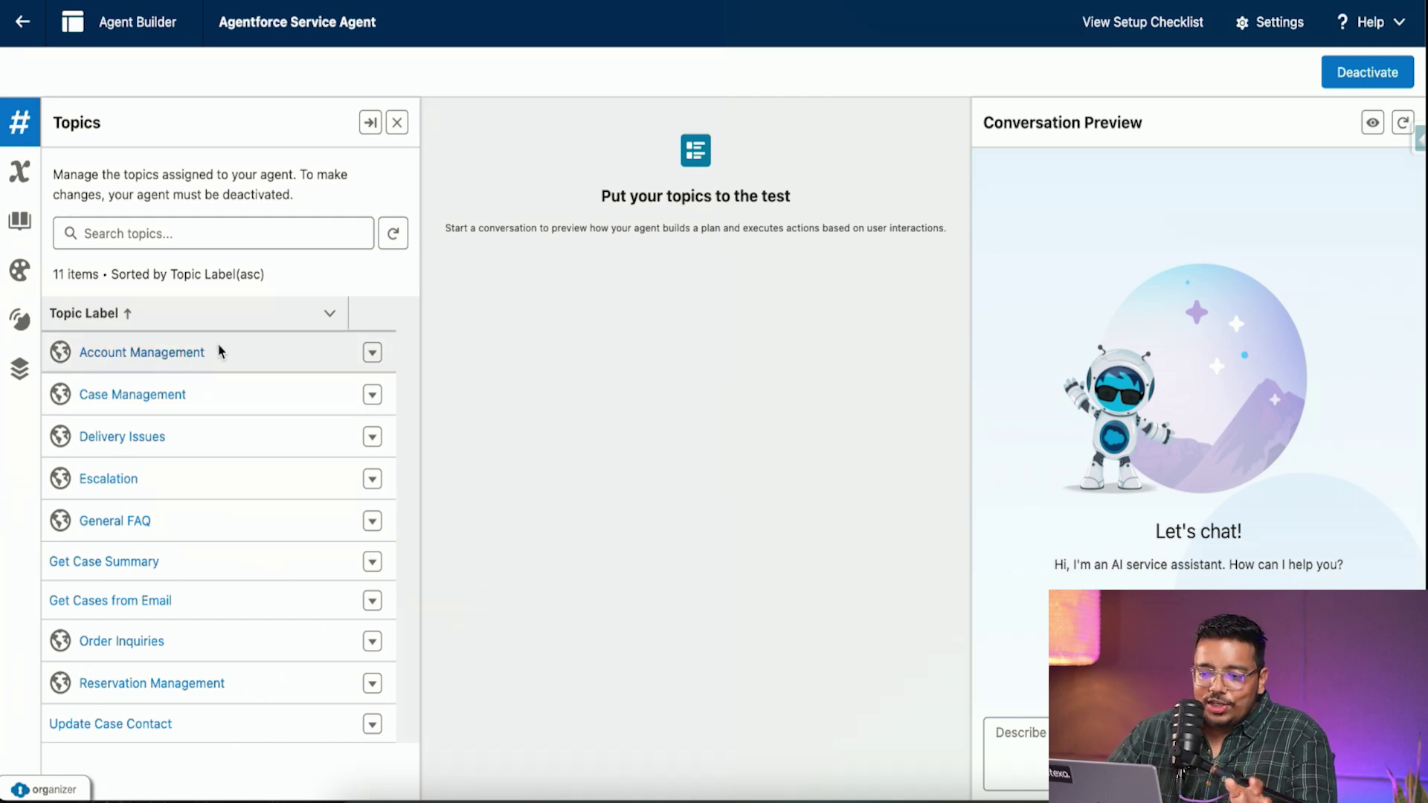
- Switch back to Slack's Agentforce All agents page
{"action": "left_click", "coordinate": [424, 3]}
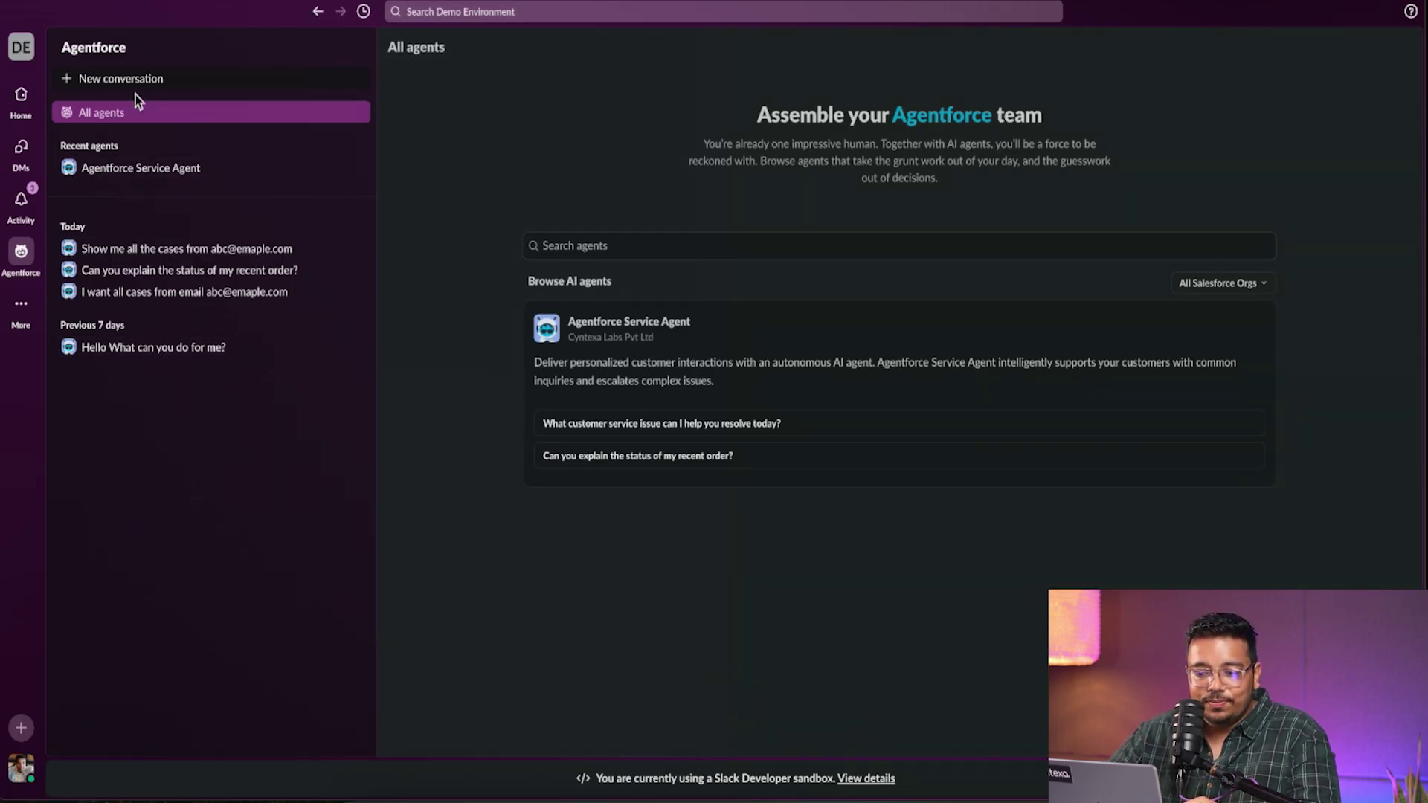
- Ask the Agentforce Service Agent for all cases for the customer's email; select case 00001253
{"action": "left_click", "coordinate": [181, 182]}
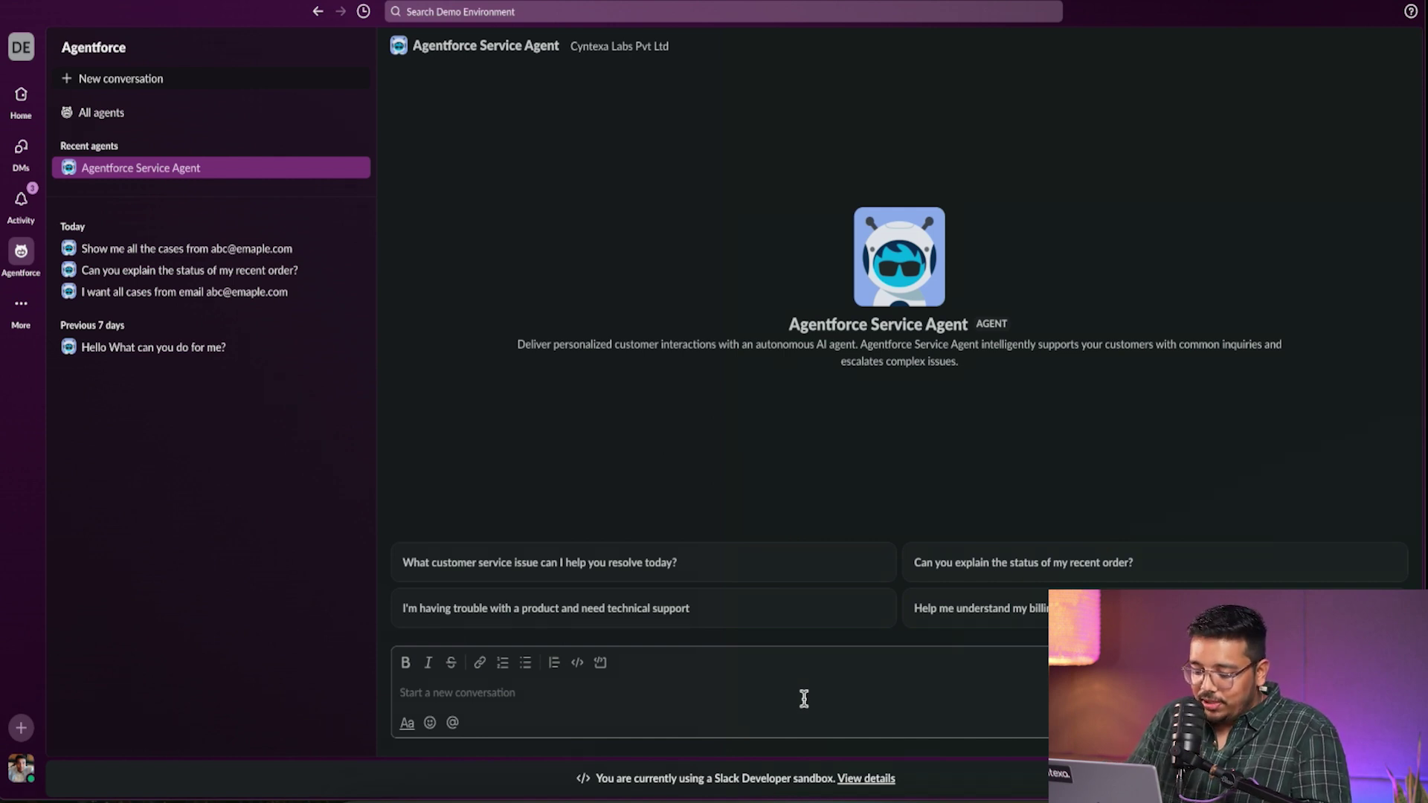
{"action": "type", "text": "Gi"}
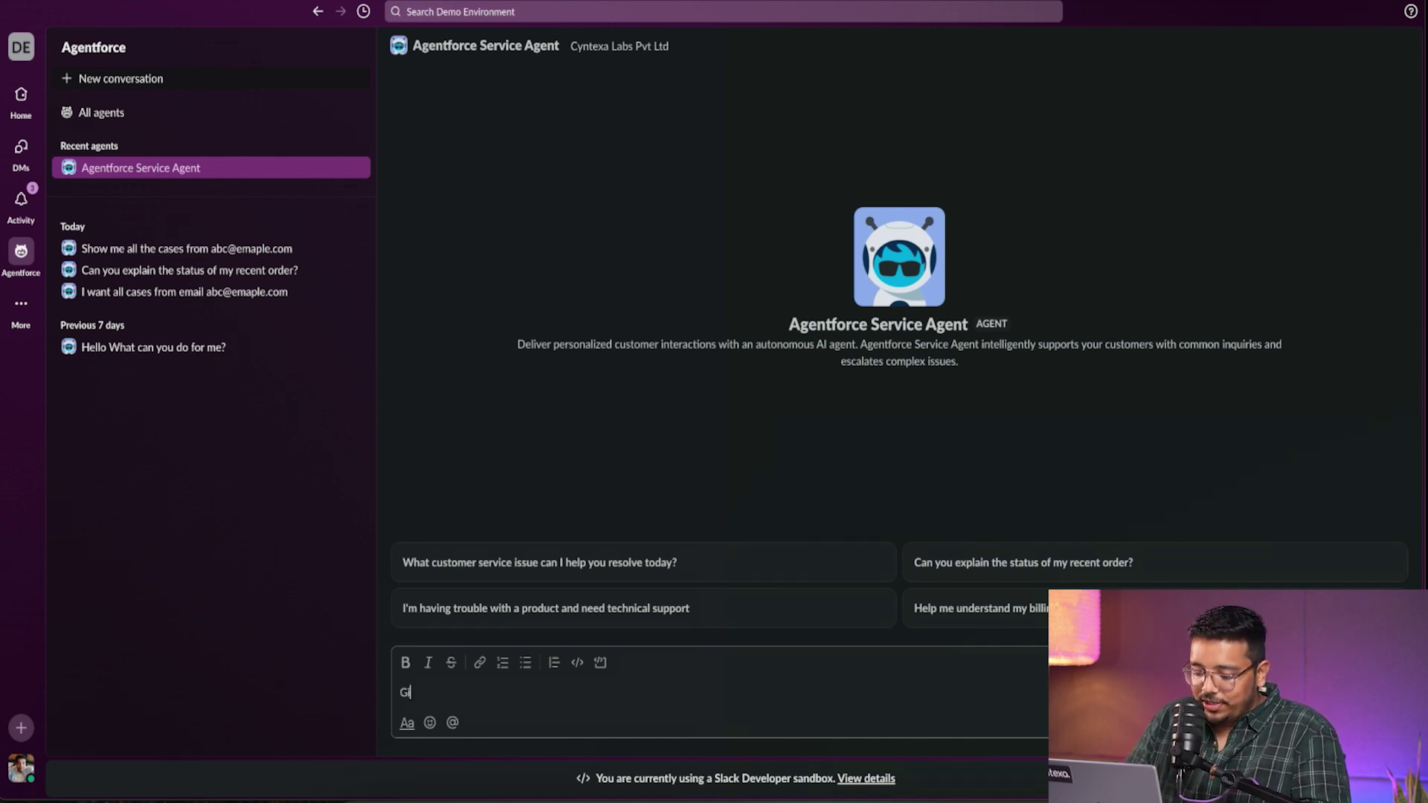
{"action": "type", "text": "ve me all the cases"}
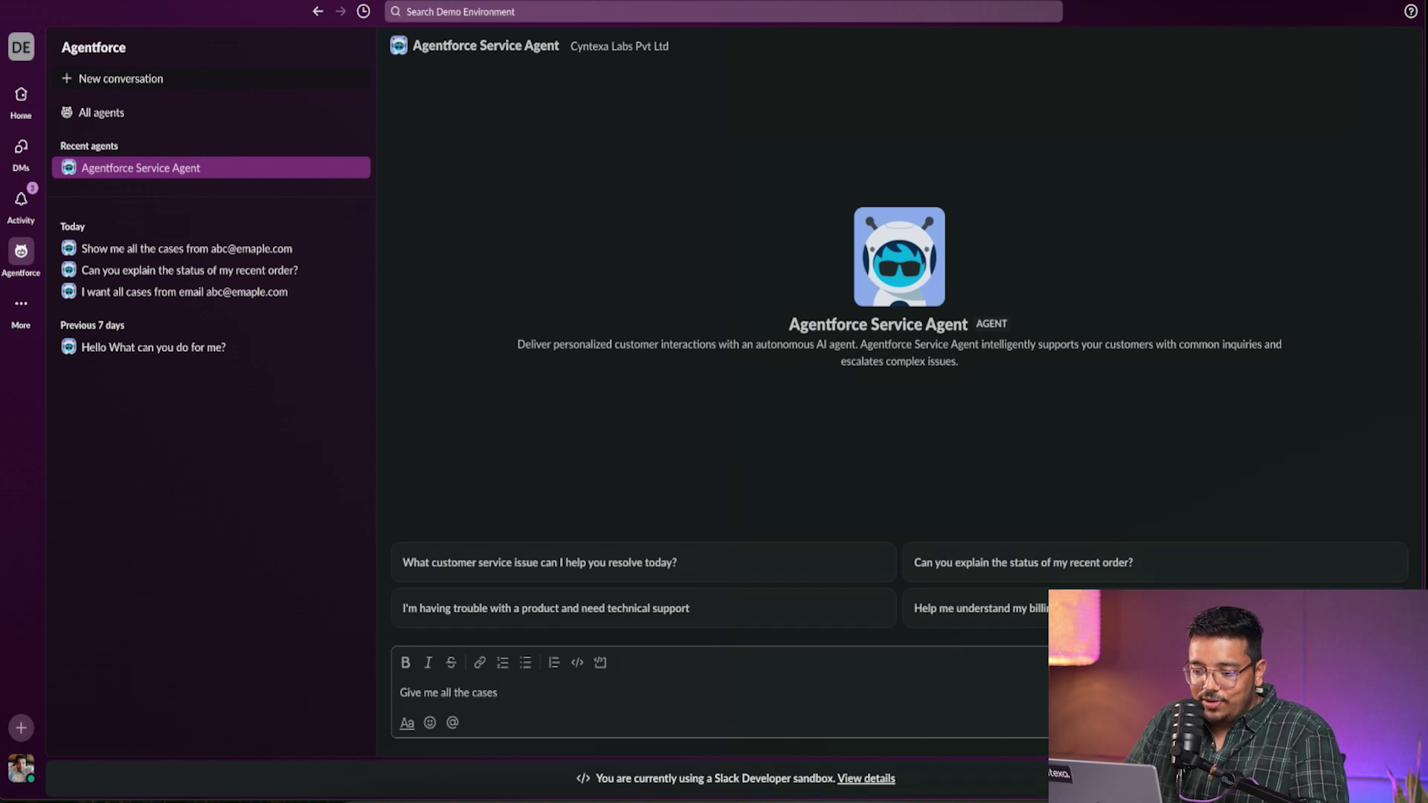
{"action": "type", "text": "for"}
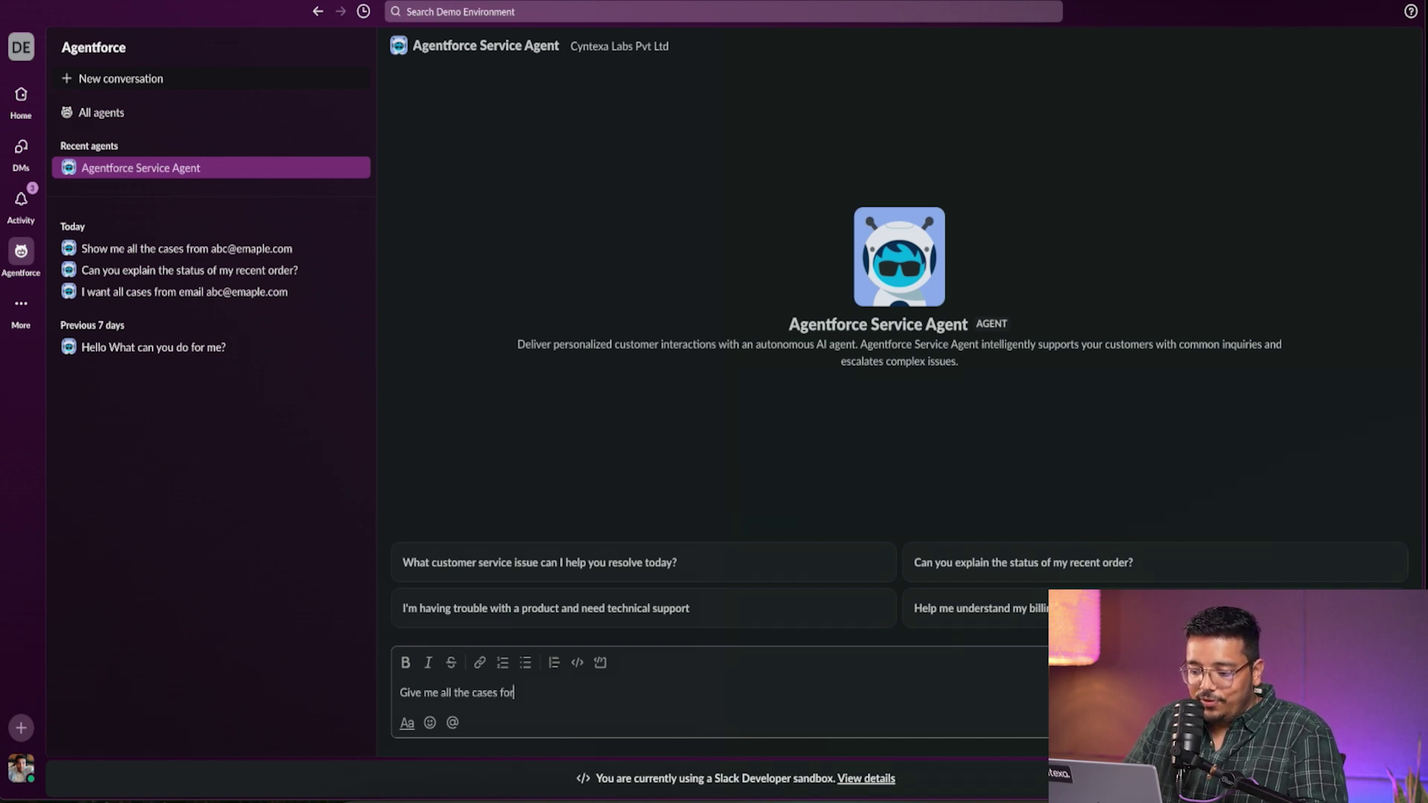
{"action": "type", "text": " abc"}
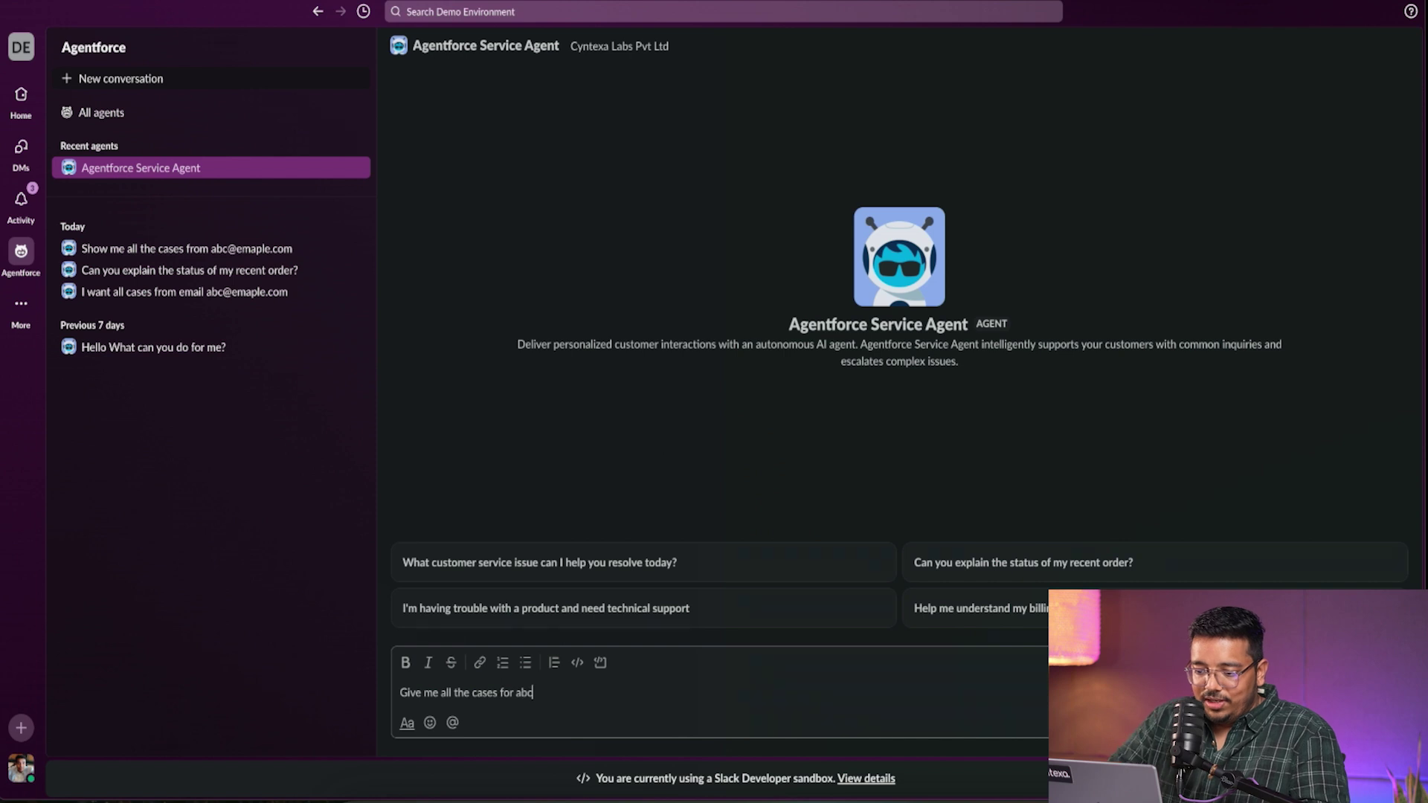
{"action": "type", "text": "@em"}
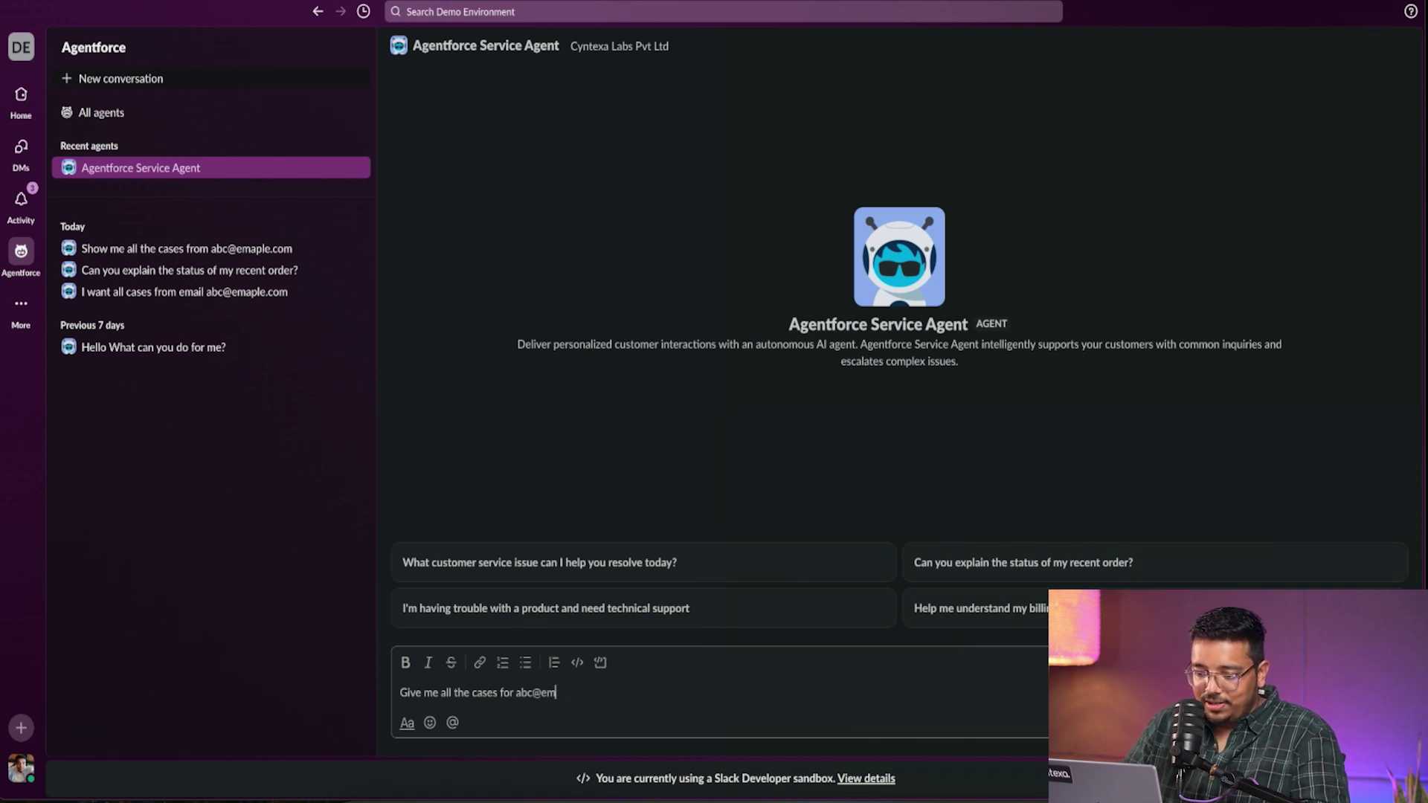
{"action": "type", "text": "aple.com"}
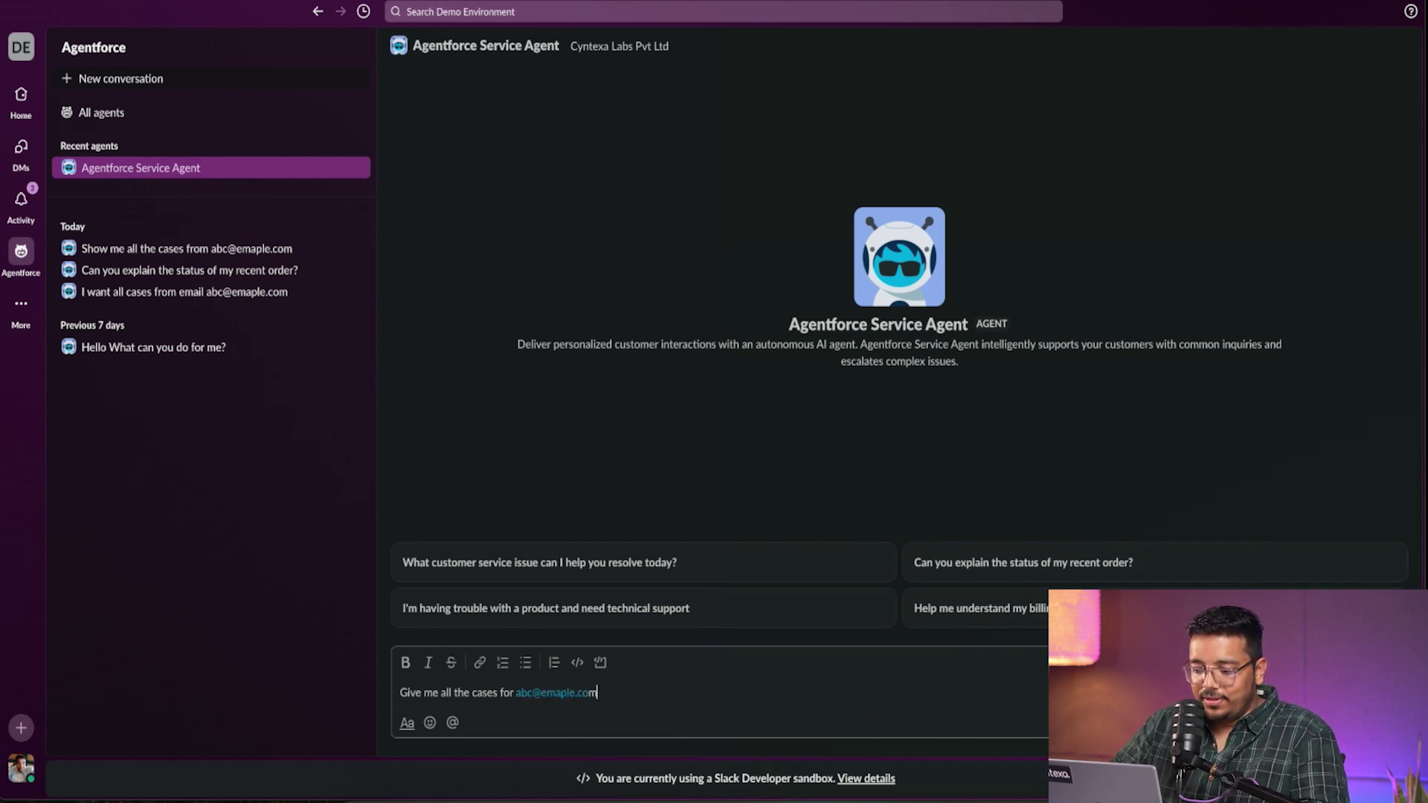
{"action": "key", "text": "Return"}
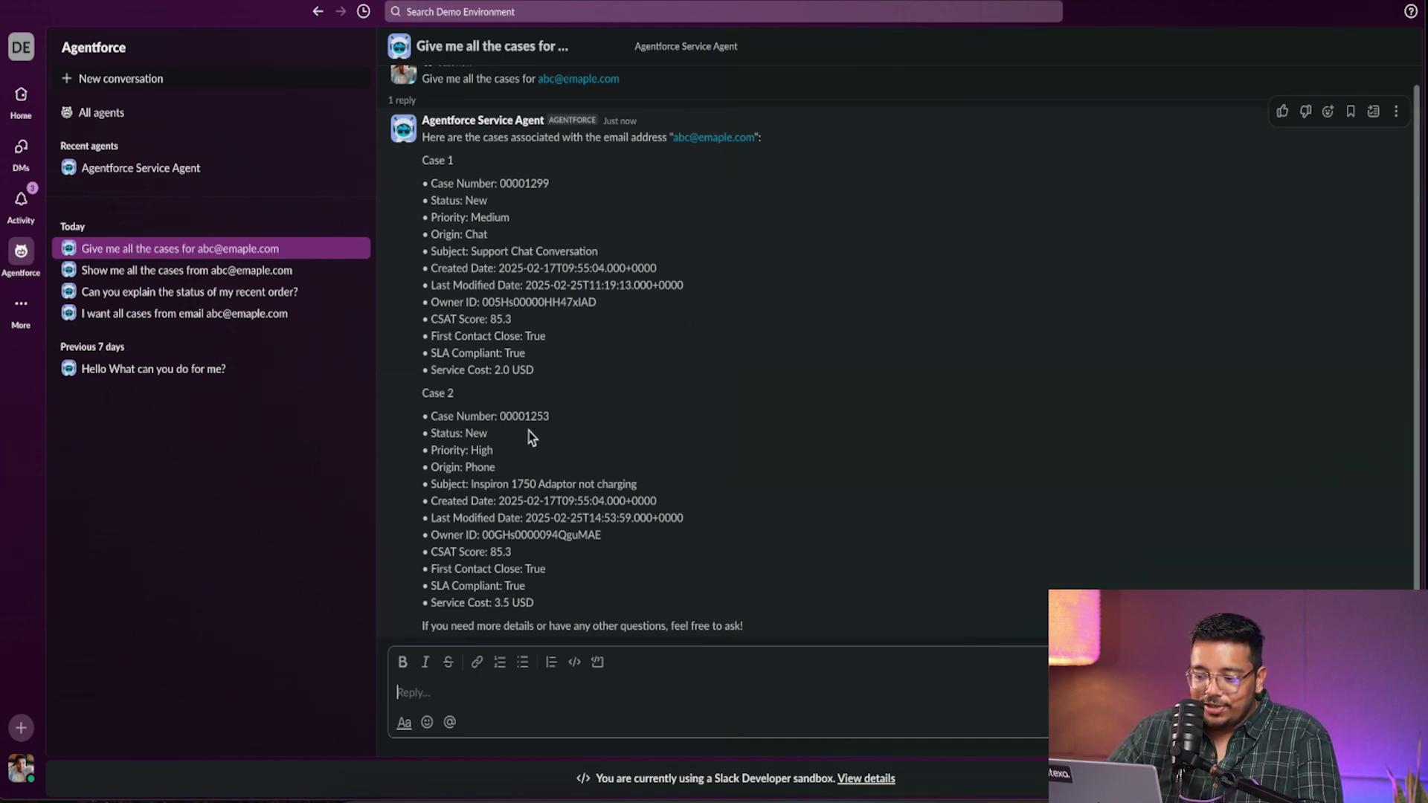
{"action": "left_click", "coordinate": [533, 407]}
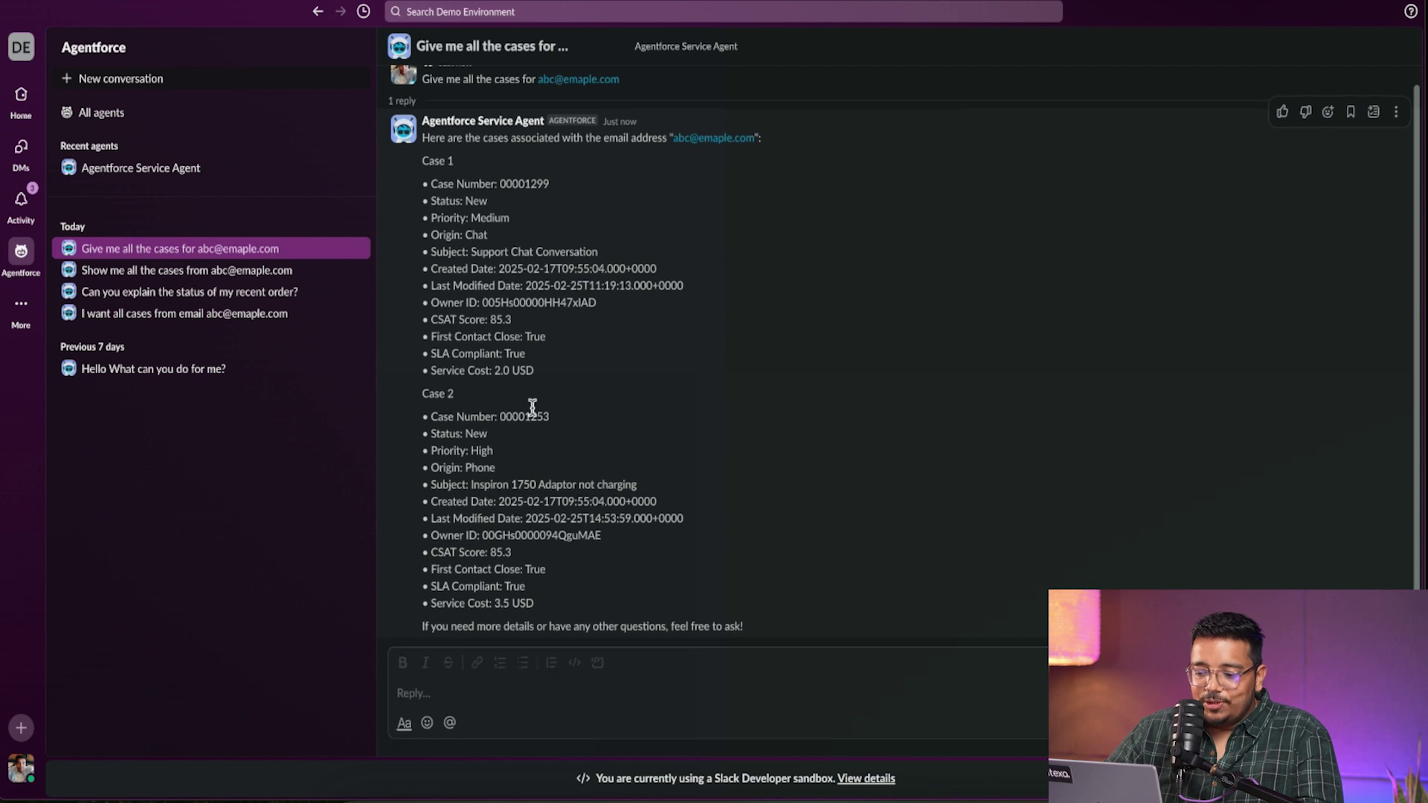
{"action": "double_click", "coordinate": [533, 407]}
- Ask the Agentforce agent: 'Update the case 00001253 status to "Working"'
{"action": "left_click", "coordinate": [685, 684]}
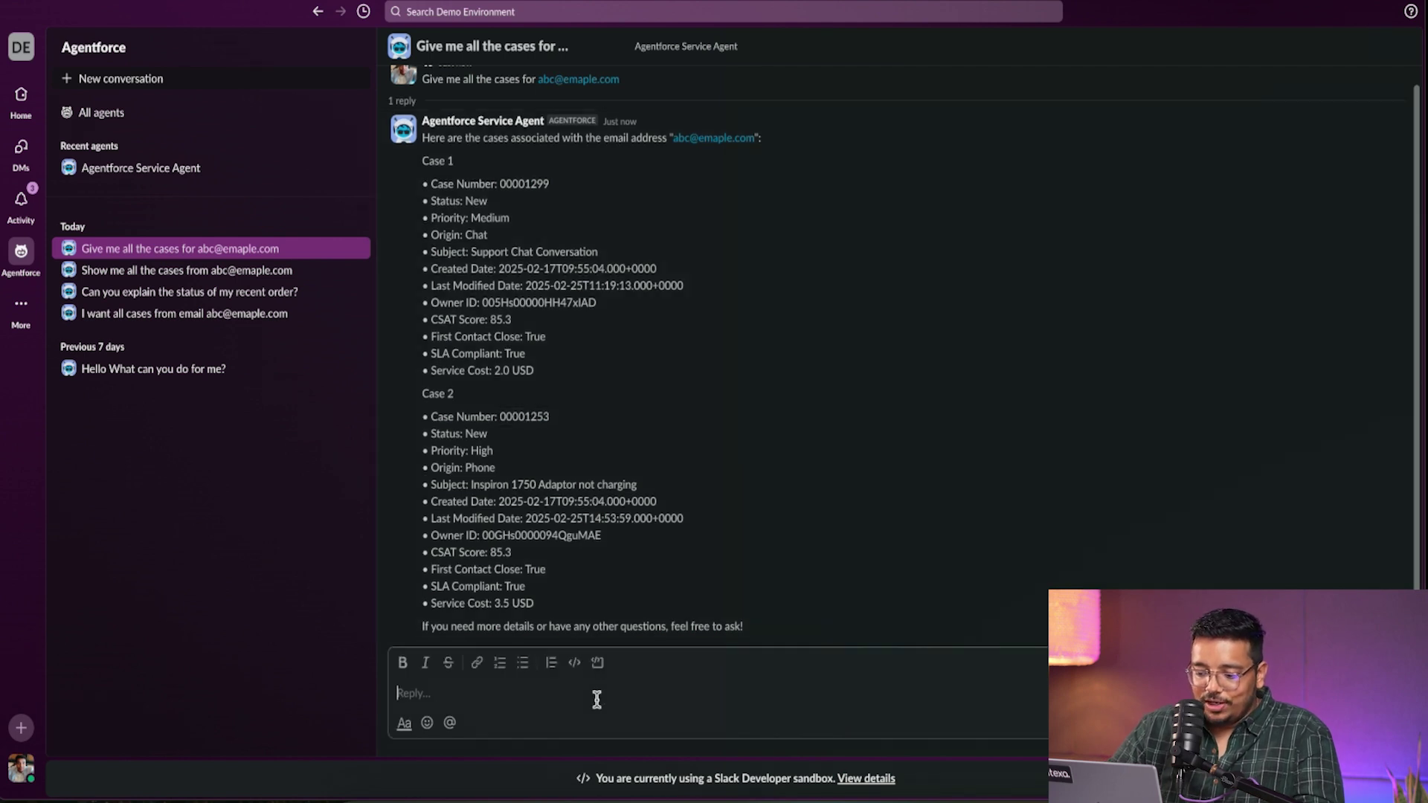
{"action": "type", "text": "Update the cae"}
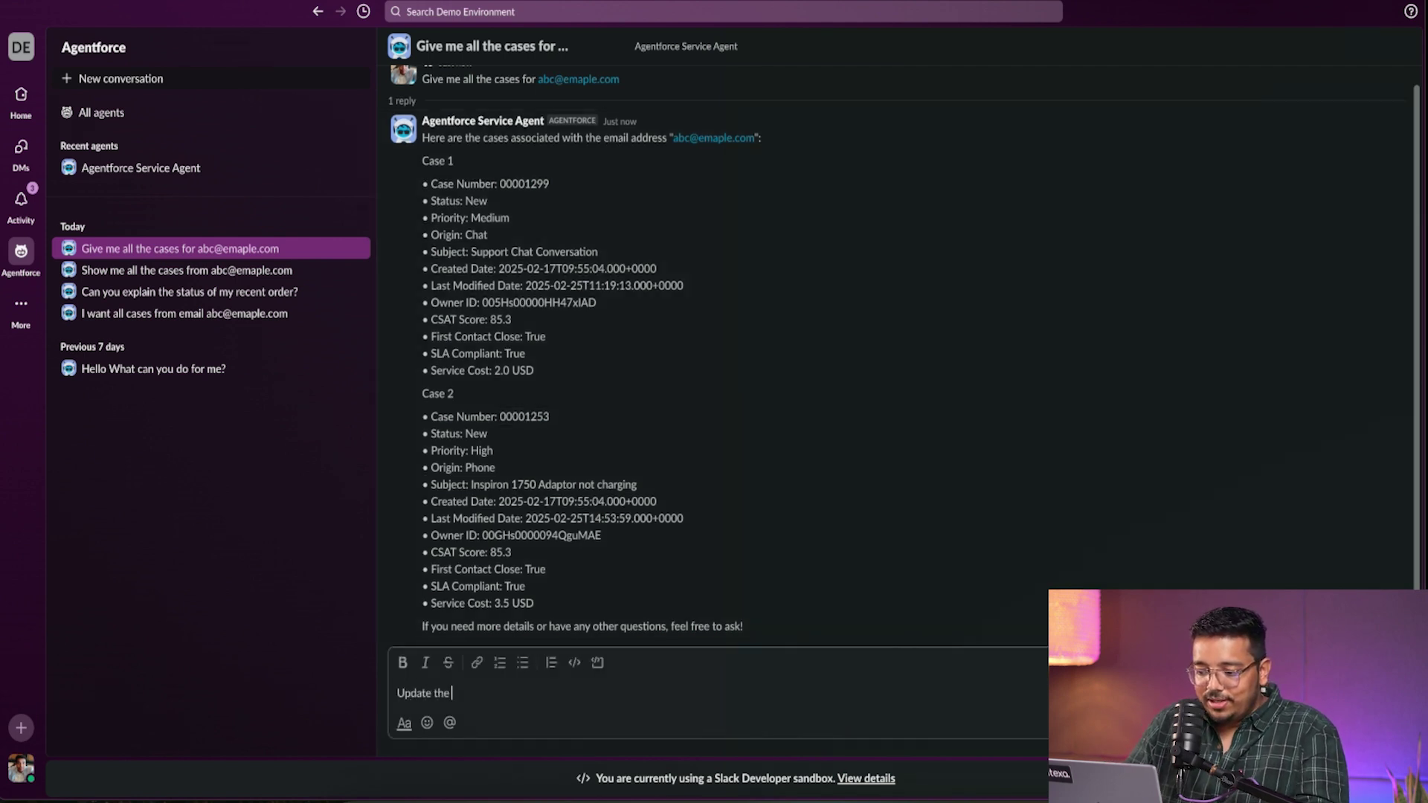
{"action": "key", "text": "BackSpace"}
{"action": "key", "text": "BackSpace"}
{"action": "type", "text": "se"}
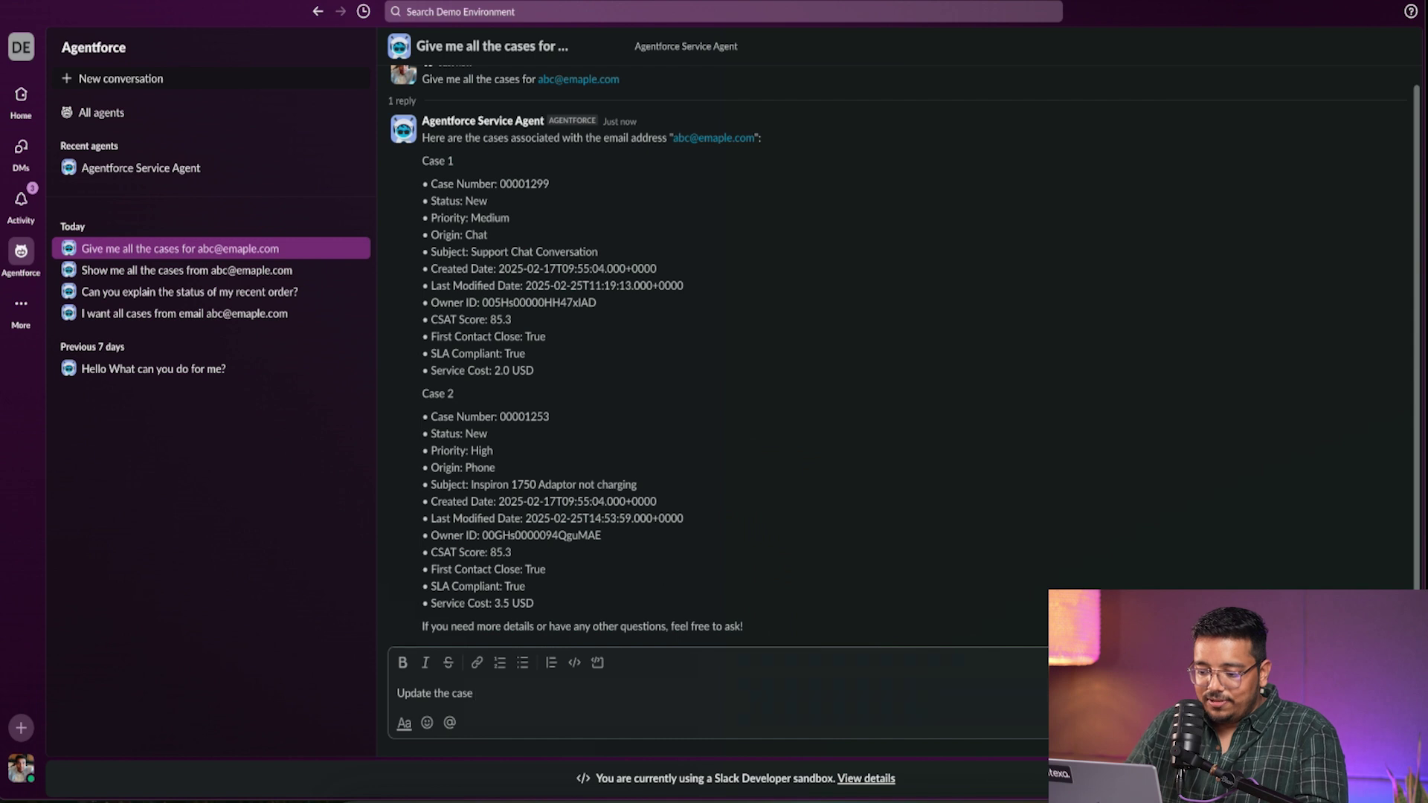
{"action": "type", "text": " 00001253 status to"}
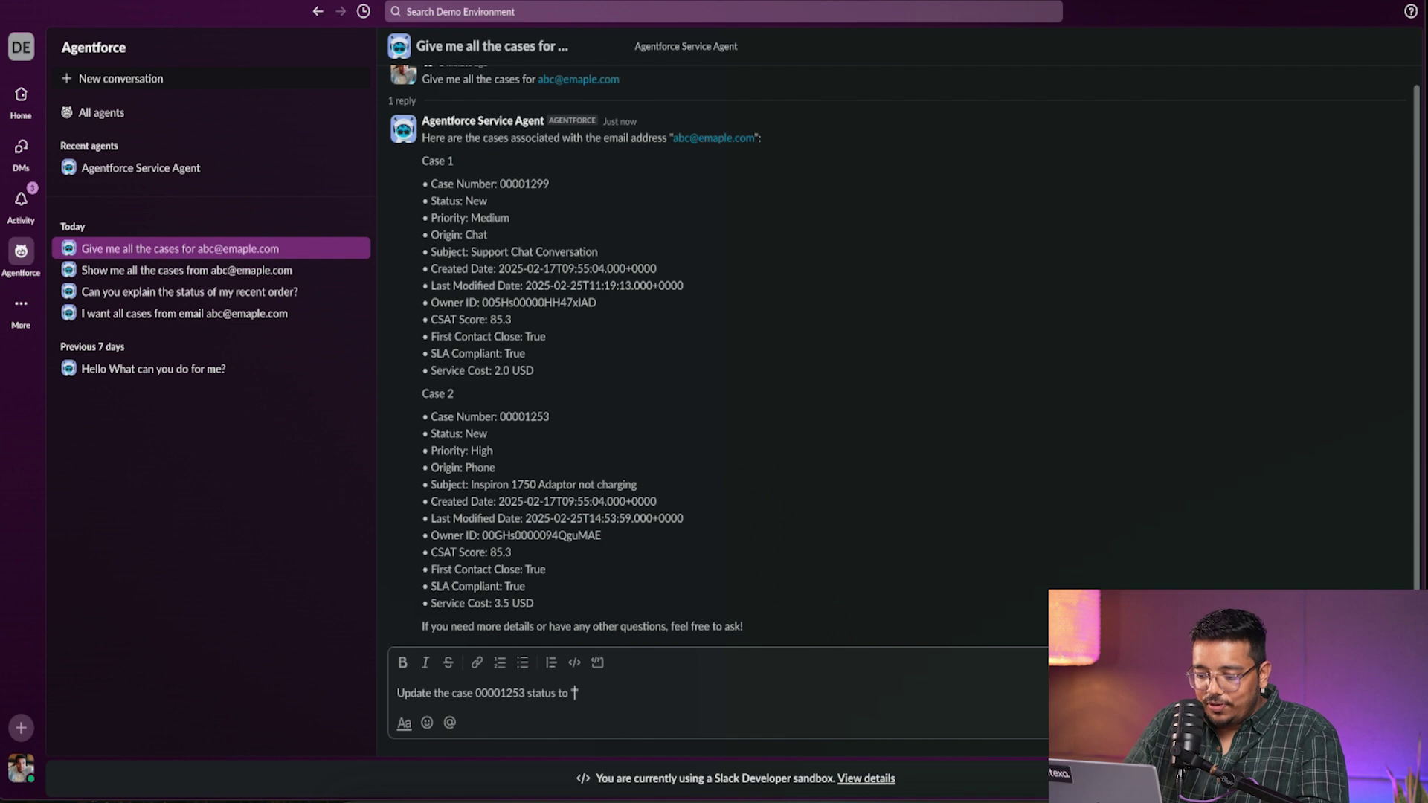
{"action": "type", "text": " \"Working\""}
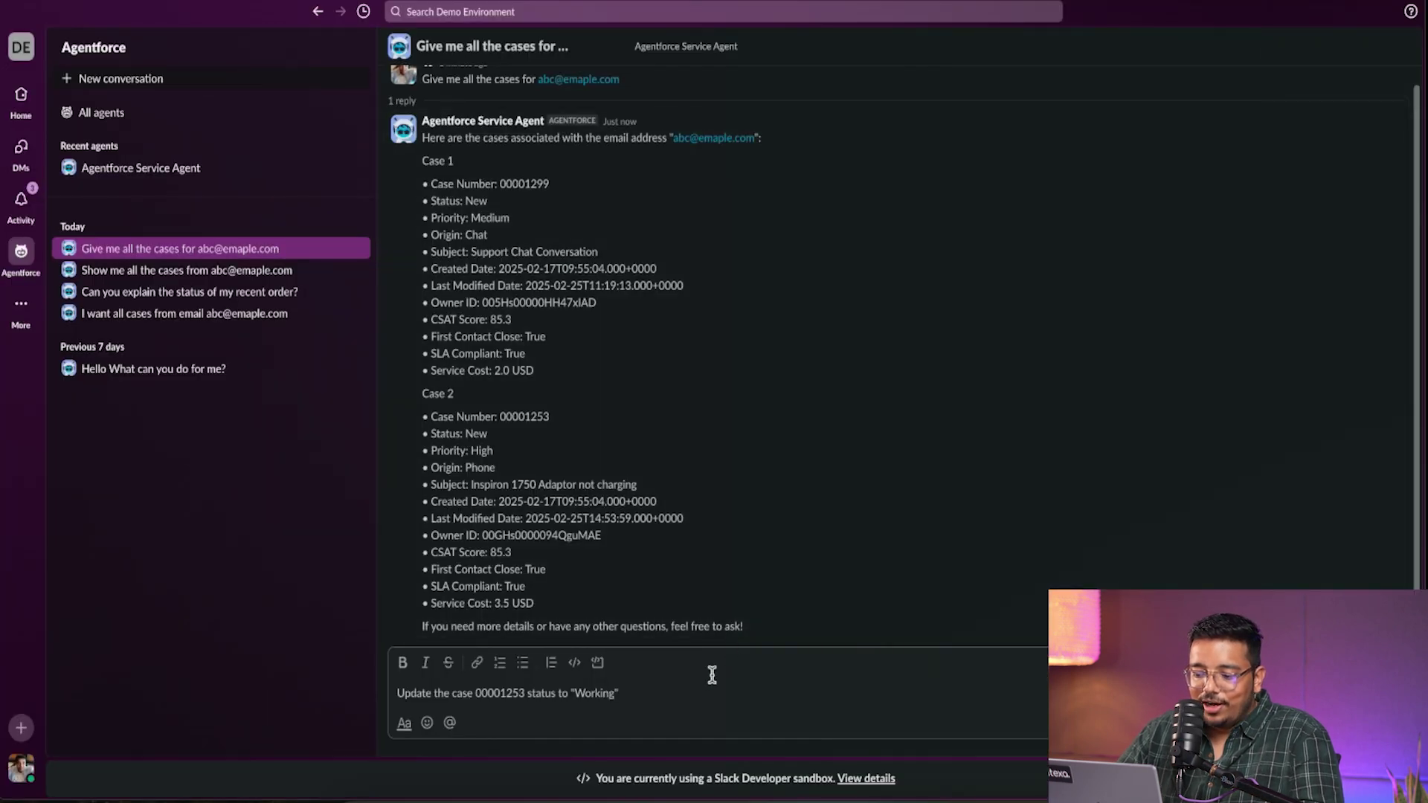
{"action": "key", "text": "Return"}
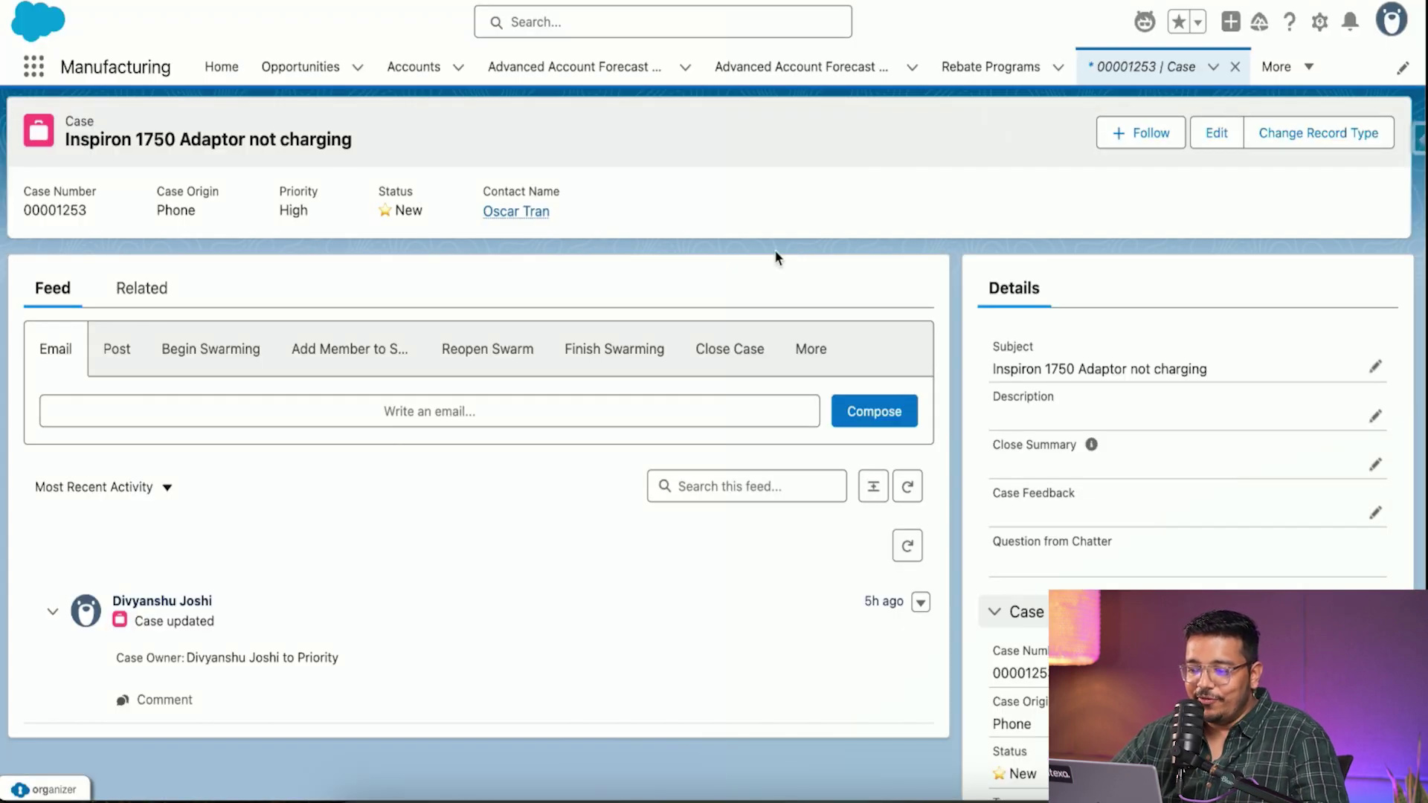
- Reload case 00001253 in Salesforce to confirm its Status reads Working, then return to Slack
{"action": "key", "text": "super+r"}
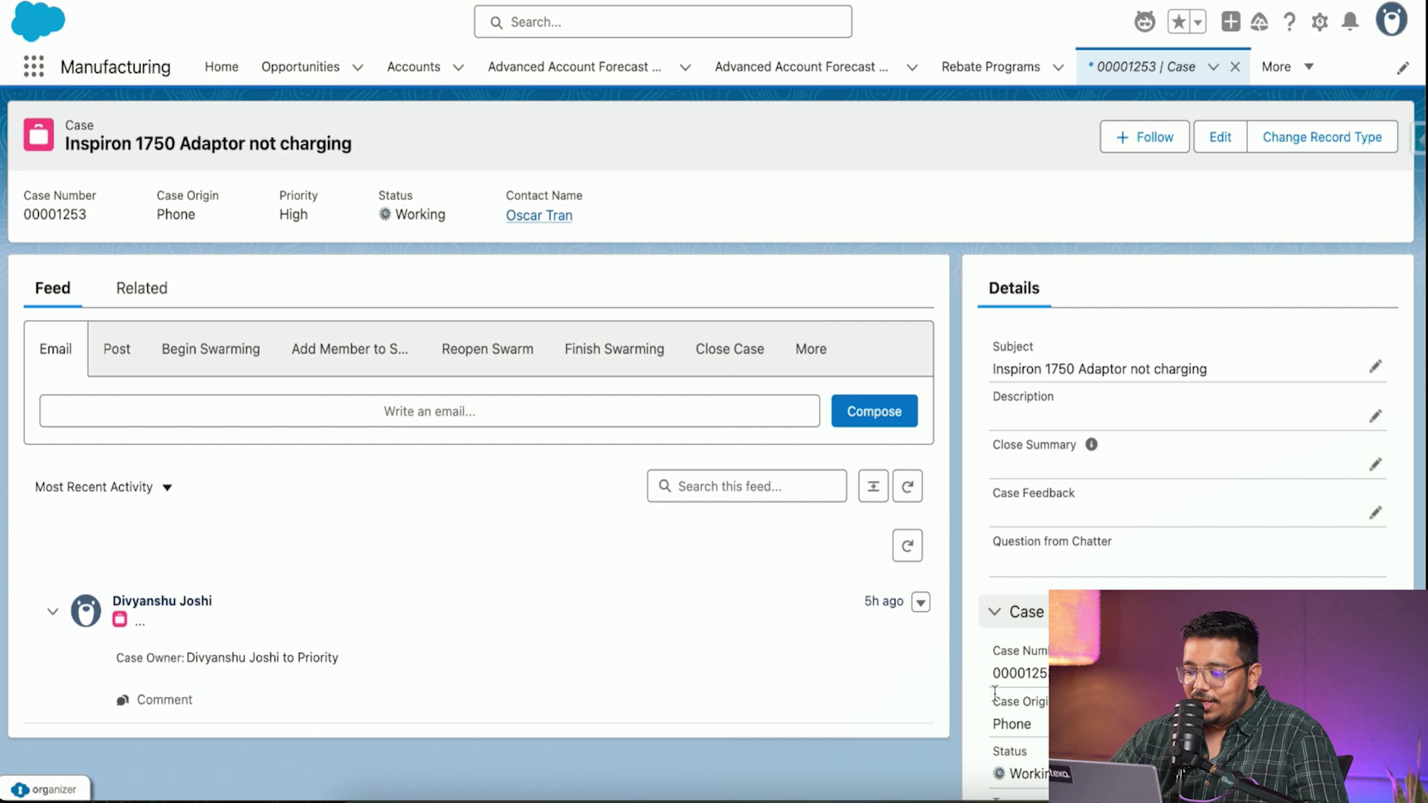
{"action": "scroll", "coordinate": [1041, 751], "scroll_direction": "down", "scroll_amount": 3}
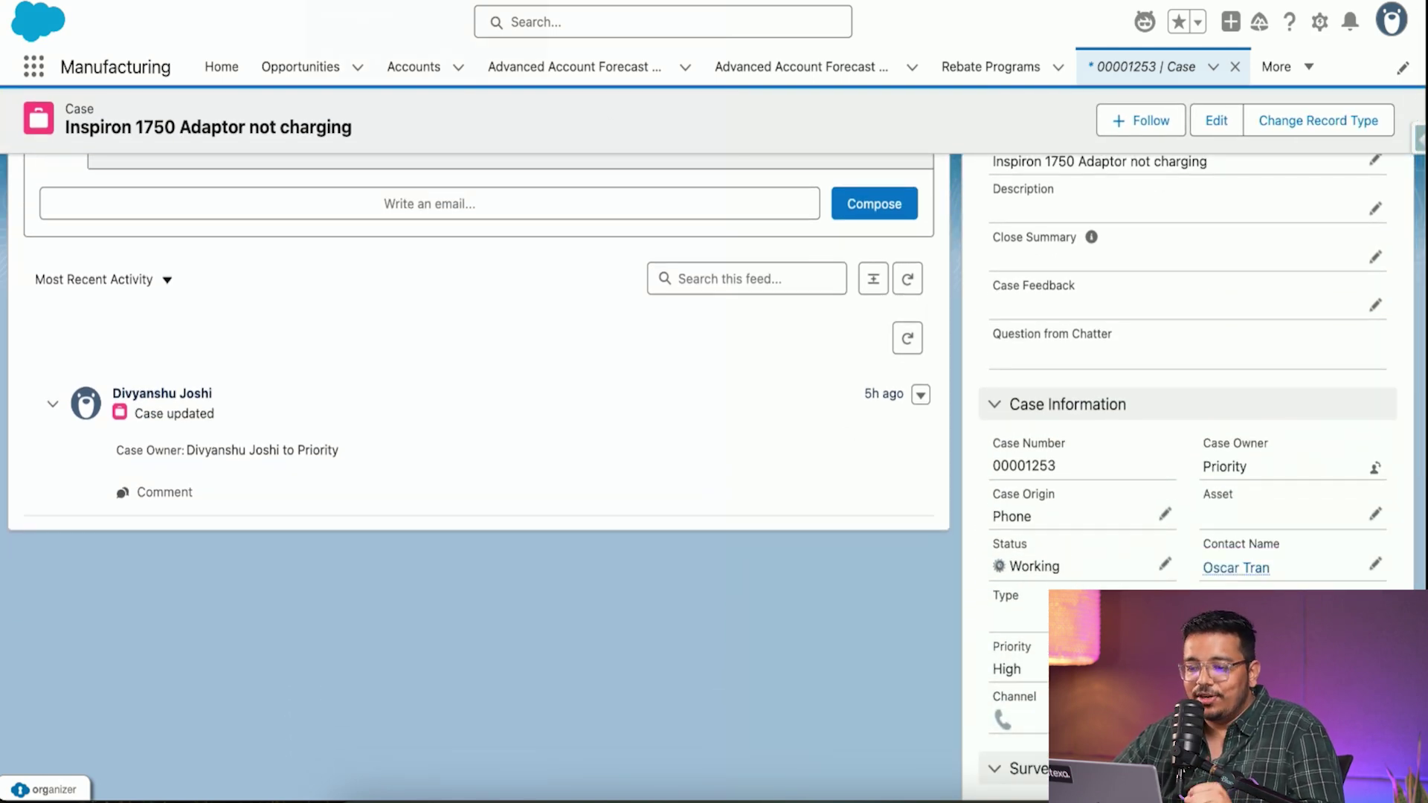
{"action": "left_click", "coordinate": [416, 2]}
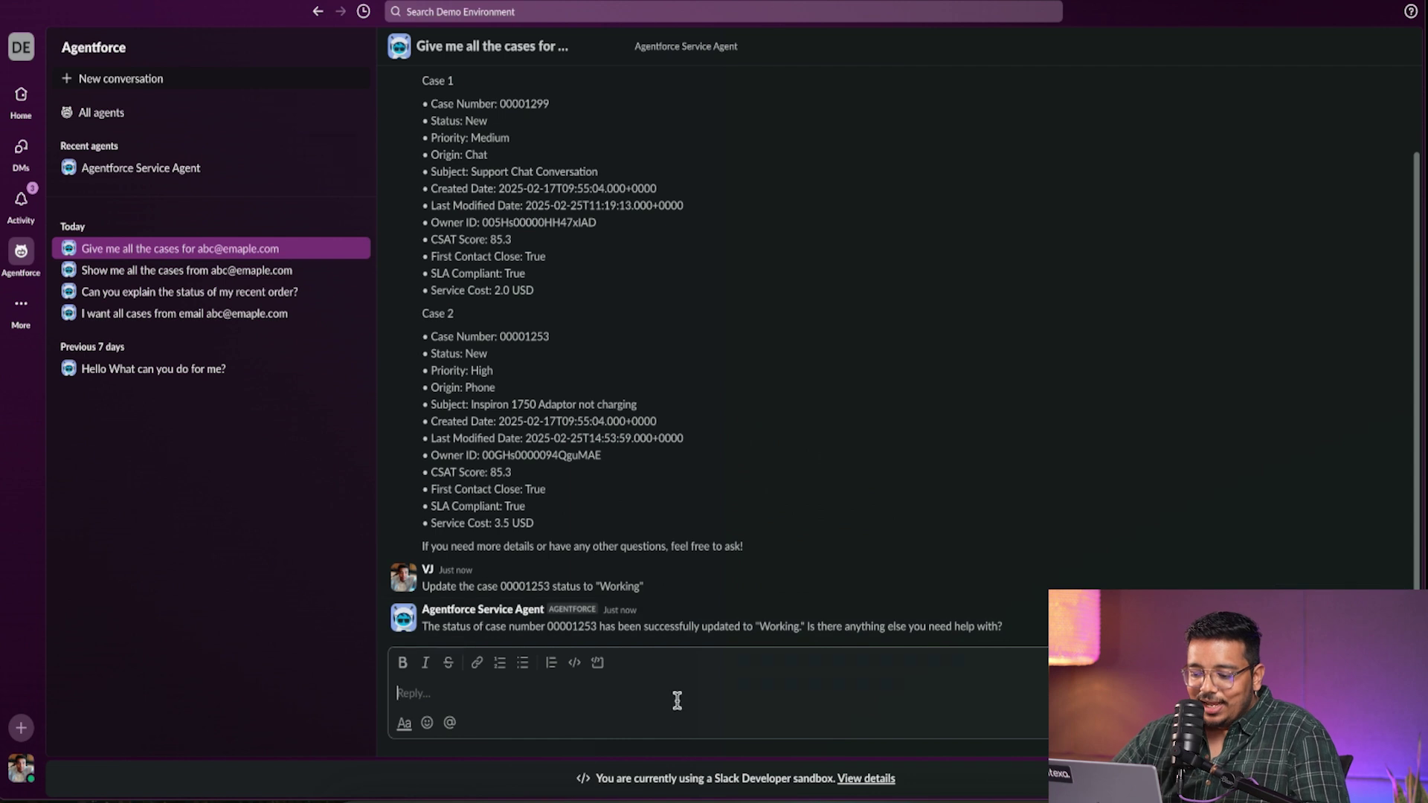
- Send the agent 'Summarize the case 00001299', pasting the case number copied from the list
{"action": "type", "text": "Summariz"}
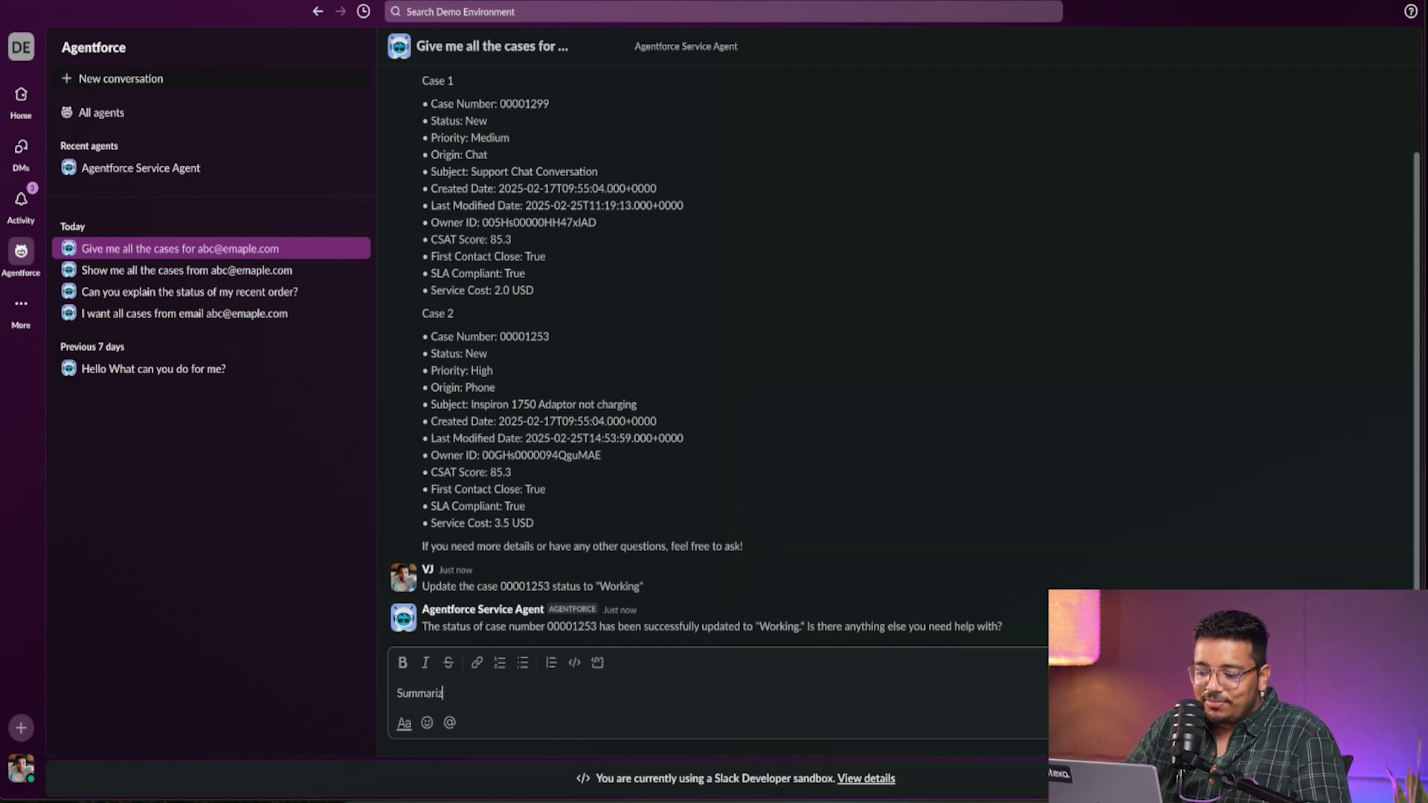
{"action": "type", "text": "e the case"}
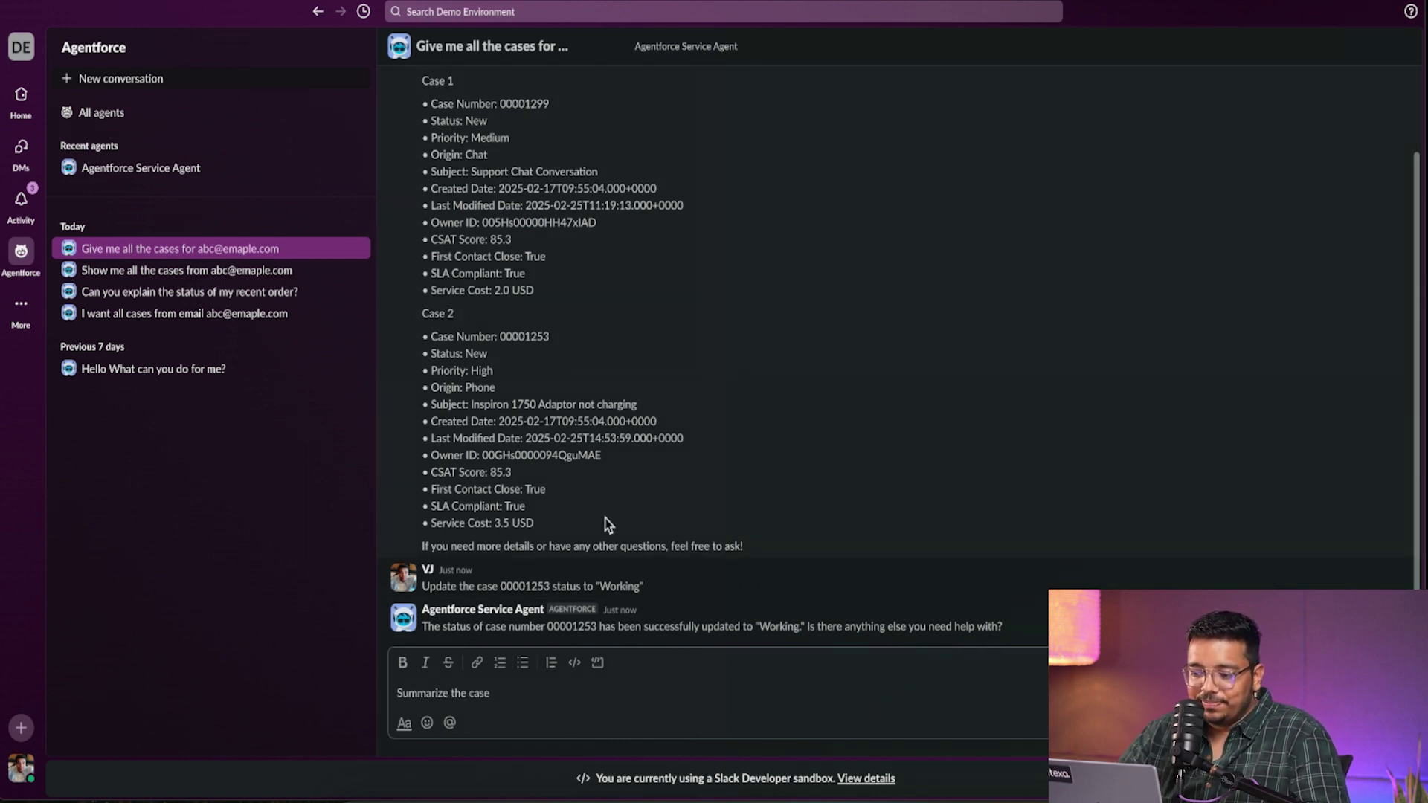
{"action": "double_click", "coordinate": [537, 104]}
{"action": "key", "text": "ctrl+c"}
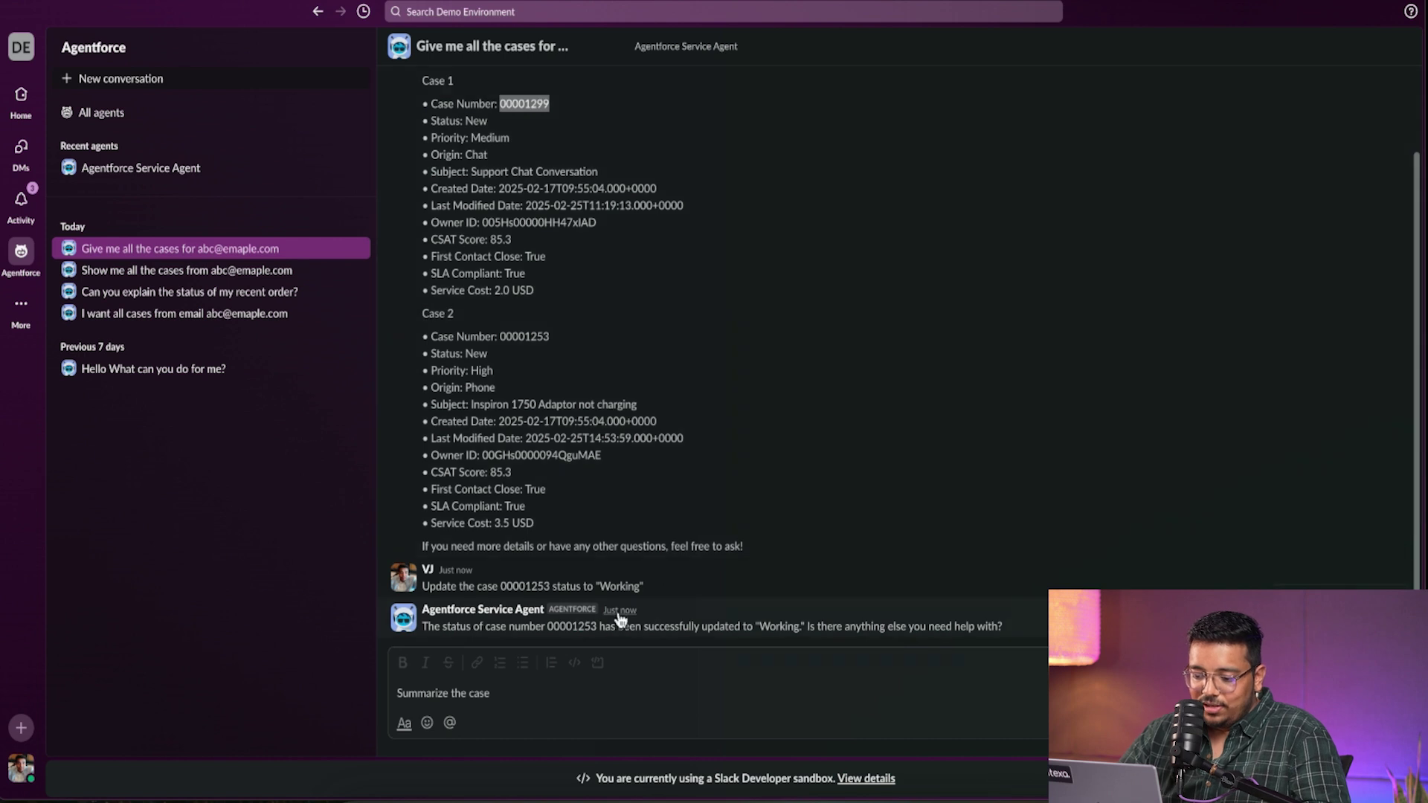
{"action": "left_click", "coordinate": [583, 683]}
{"action": "key", "text": "ctrl+v"}
{"action": "key", "text": "Return"}
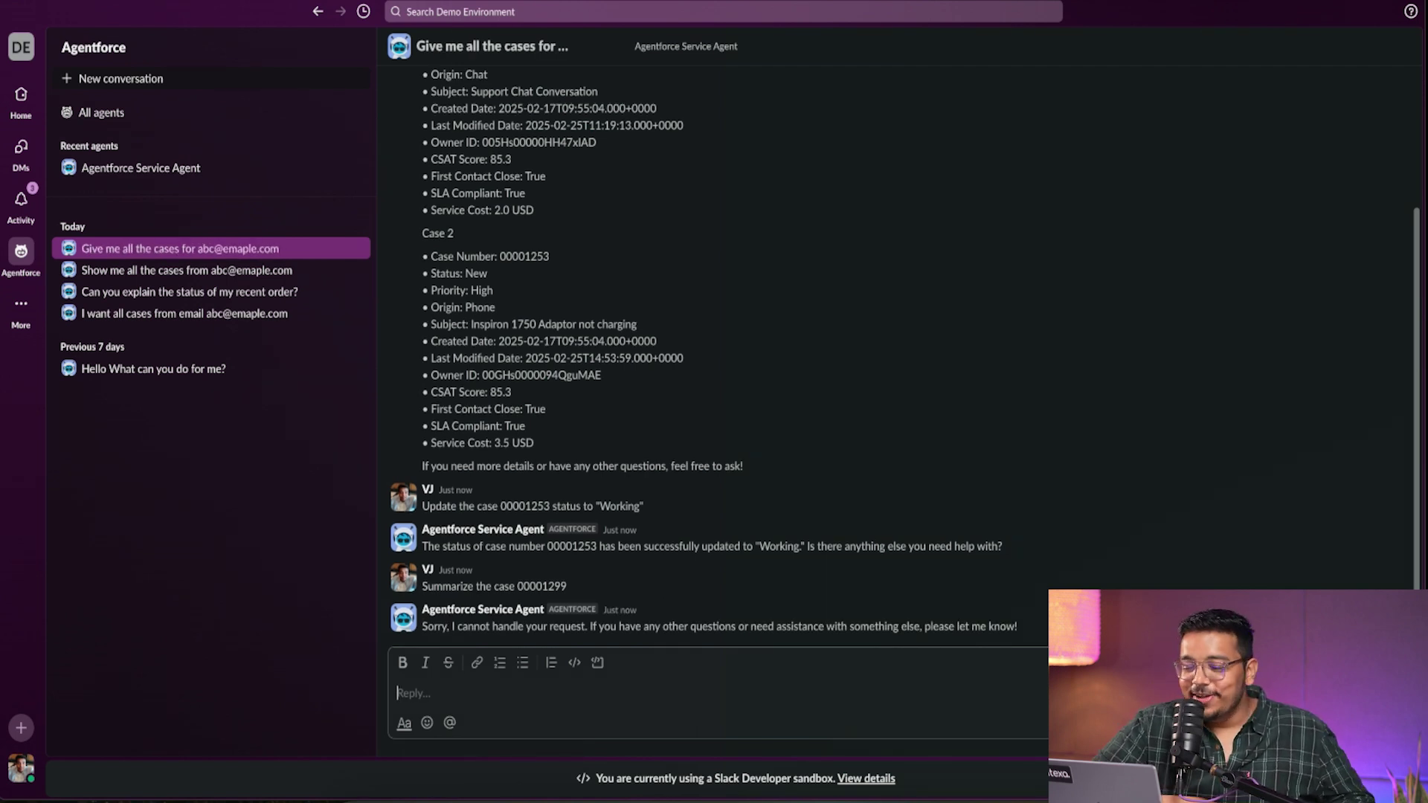
- Open the 'Show me all the cases from…' conversation and highlight the agent's 00001299 summary
{"action": "left_click", "coordinate": [245, 272]}
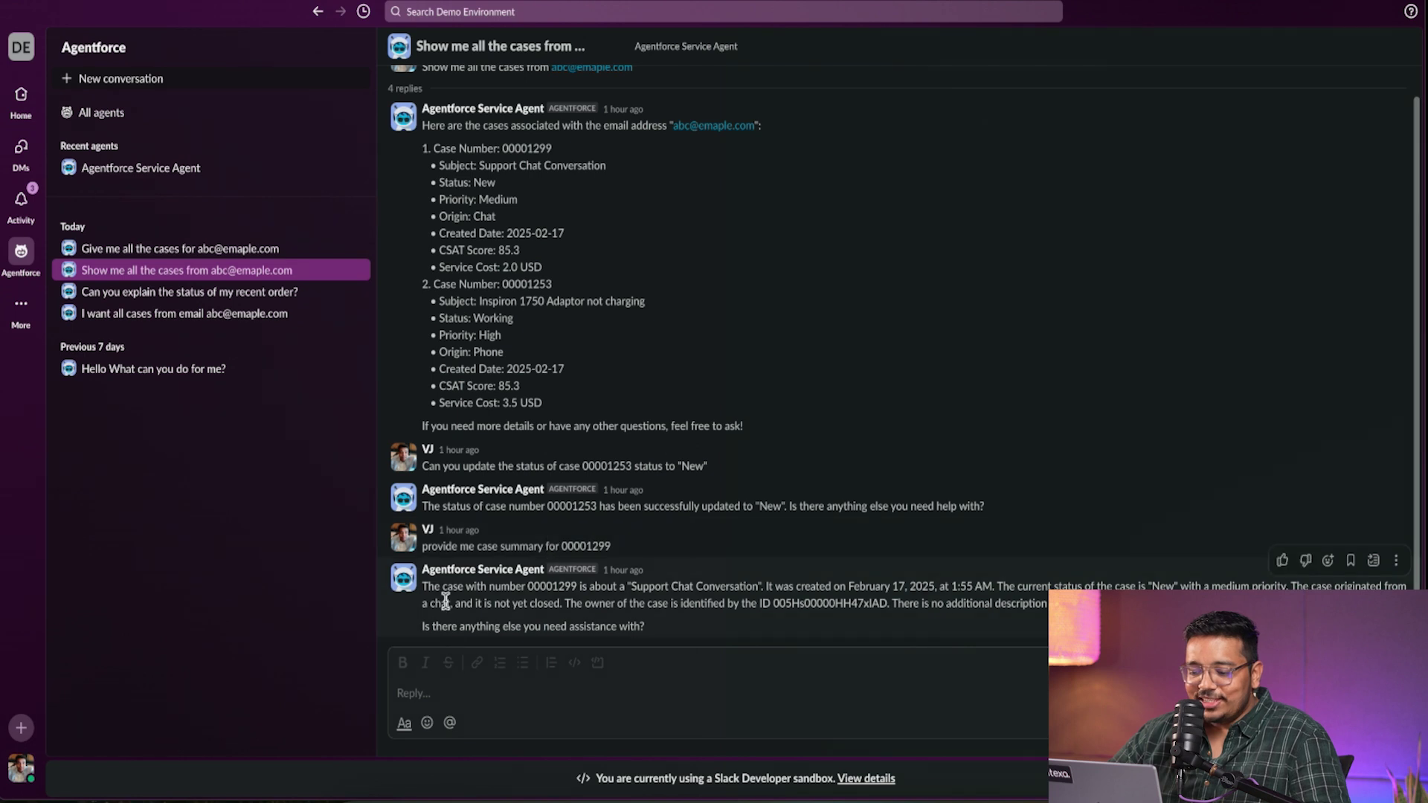
{"action": "left_click_drag", "start_coordinate": [423, 587], "coordinate": [615, 626]}
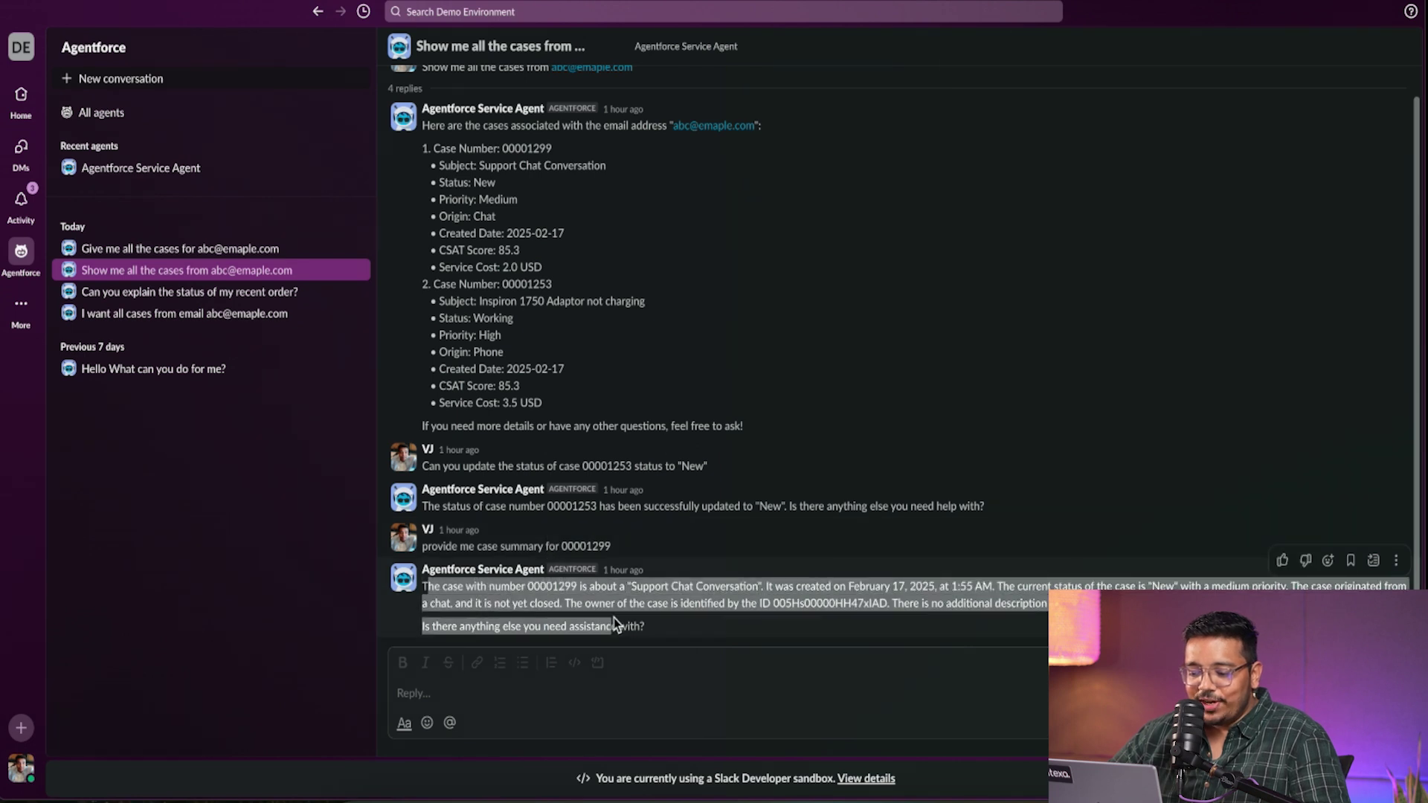
{"action": "left_click", "coordinate": [996, 588]}
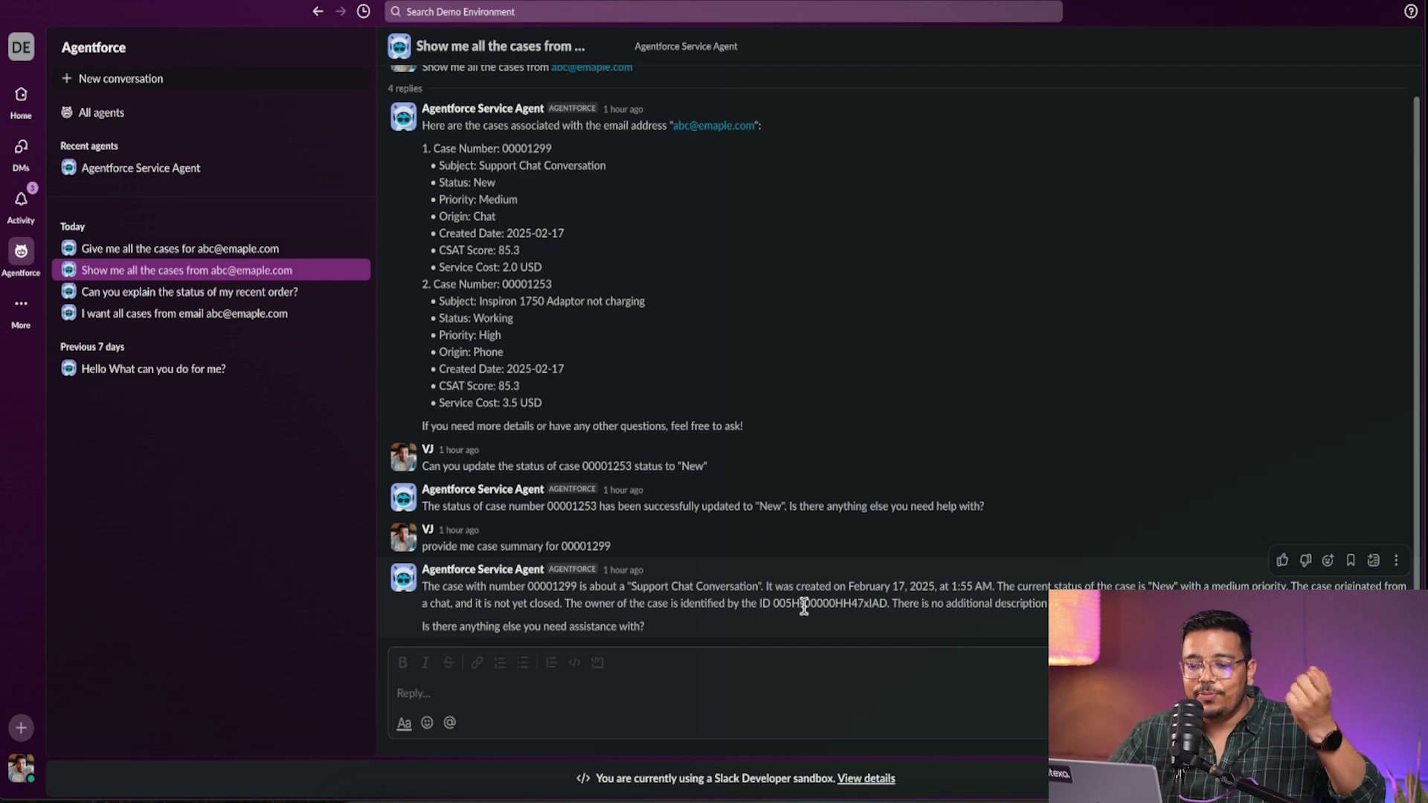
- Go to Home and open the #case-management channel
{"action": "left_click", "coordinate": [21, 95]}
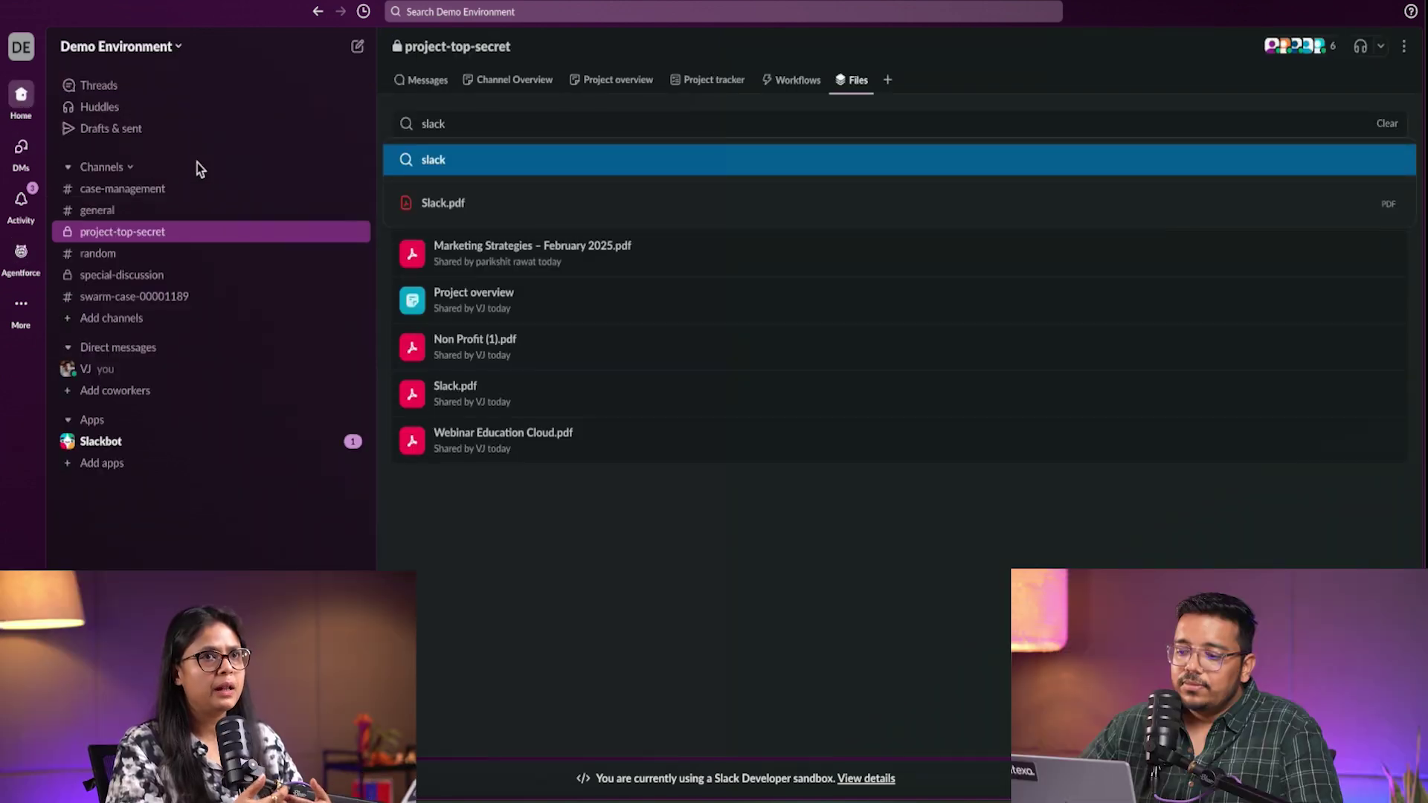
{"action": "left_click", "coordinate": [119, 189]}
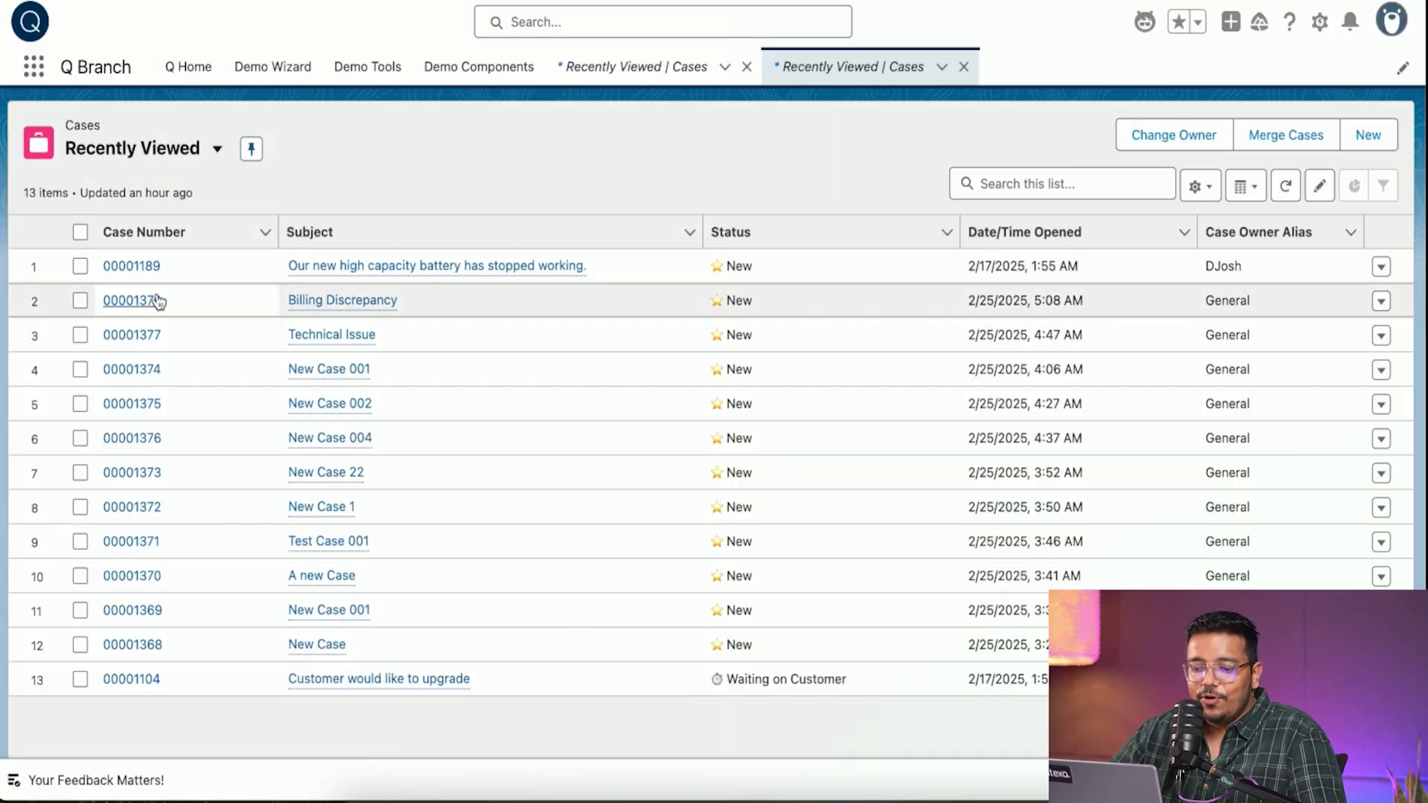
- Switch the Cases list view to All Cases and open case 00001383 at the bottom
{"action": "left_click", "coordinate": [213, 152]}
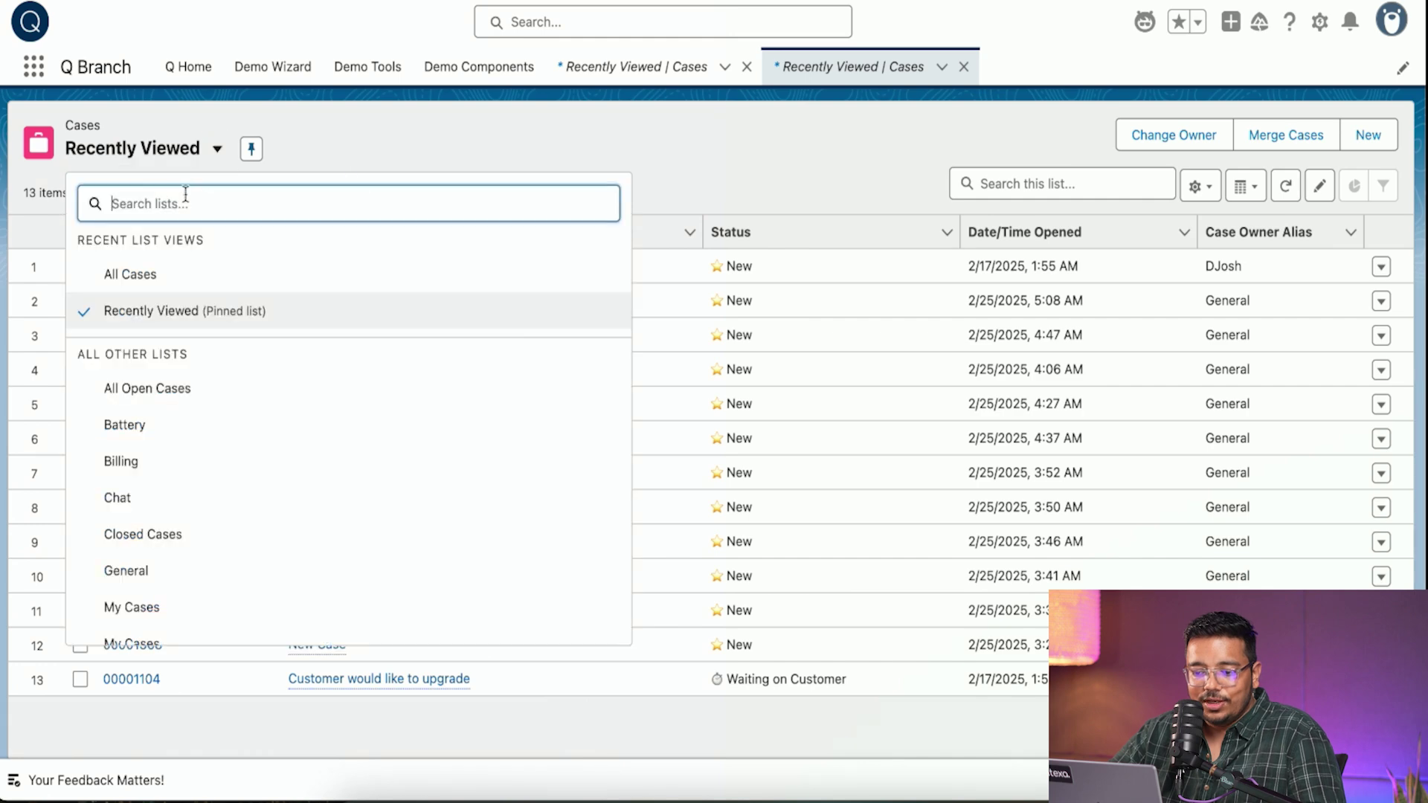
{"action": "left_click", "coordinate": [134, 275]}
{"action": "scroll", "coordinate": [452, 597], "scroll_direction": "down", "scroll_amount": 20}
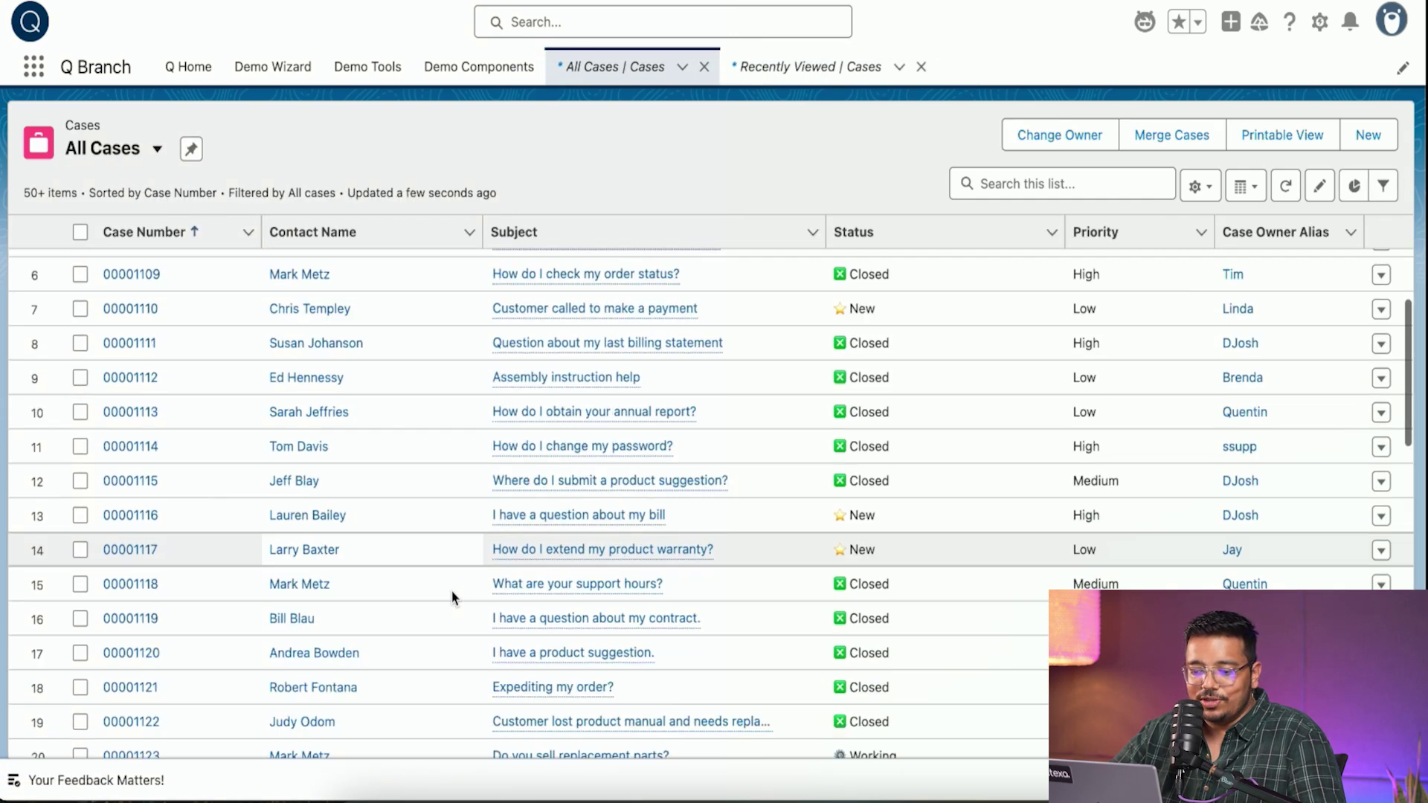
{"action": "scroll", "coordinate": [452, 597], "scroll_direction": "down", "scroll_amount": 20}
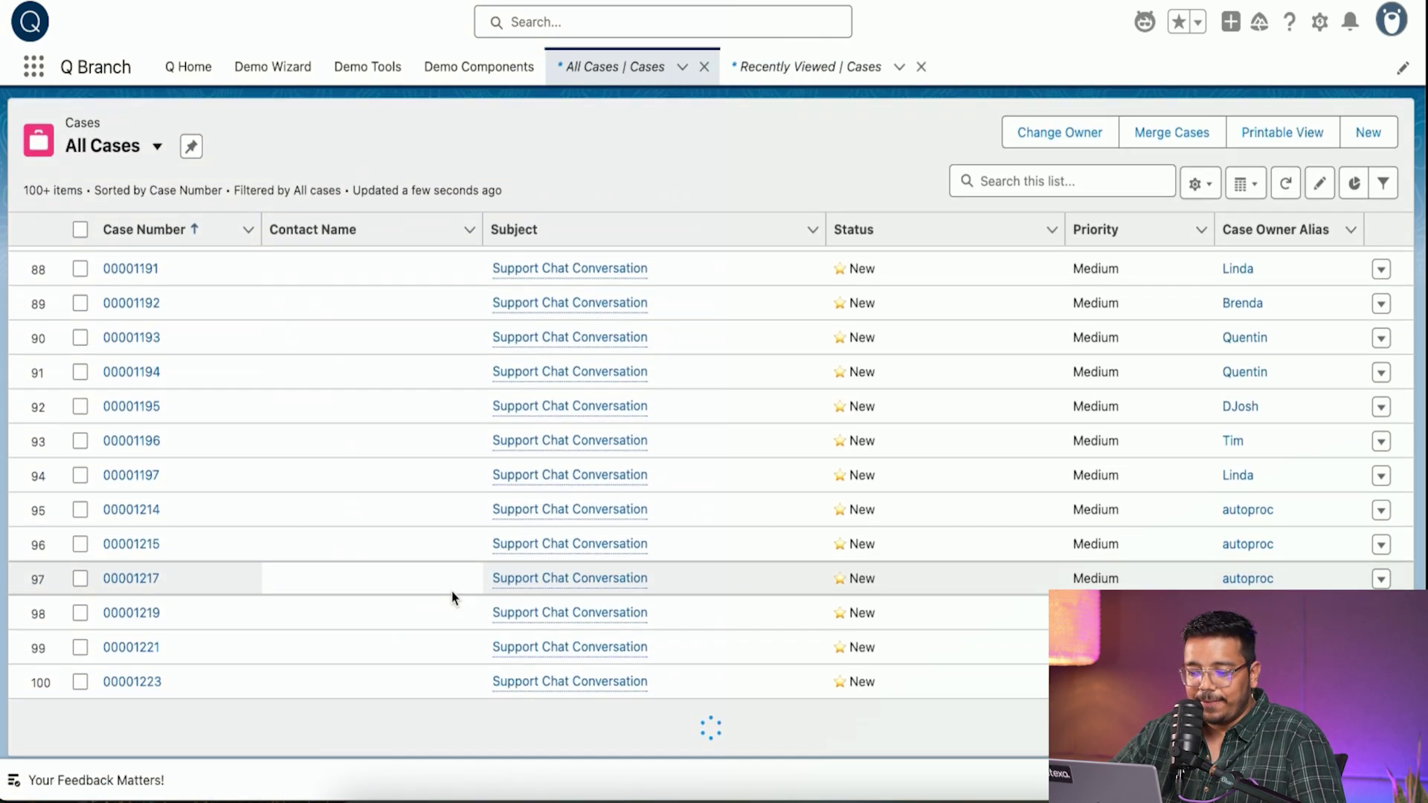
{"action": "scroll", "coordinate": [452, 598], "scroll_direction": "down", "scroll_amount": 10}
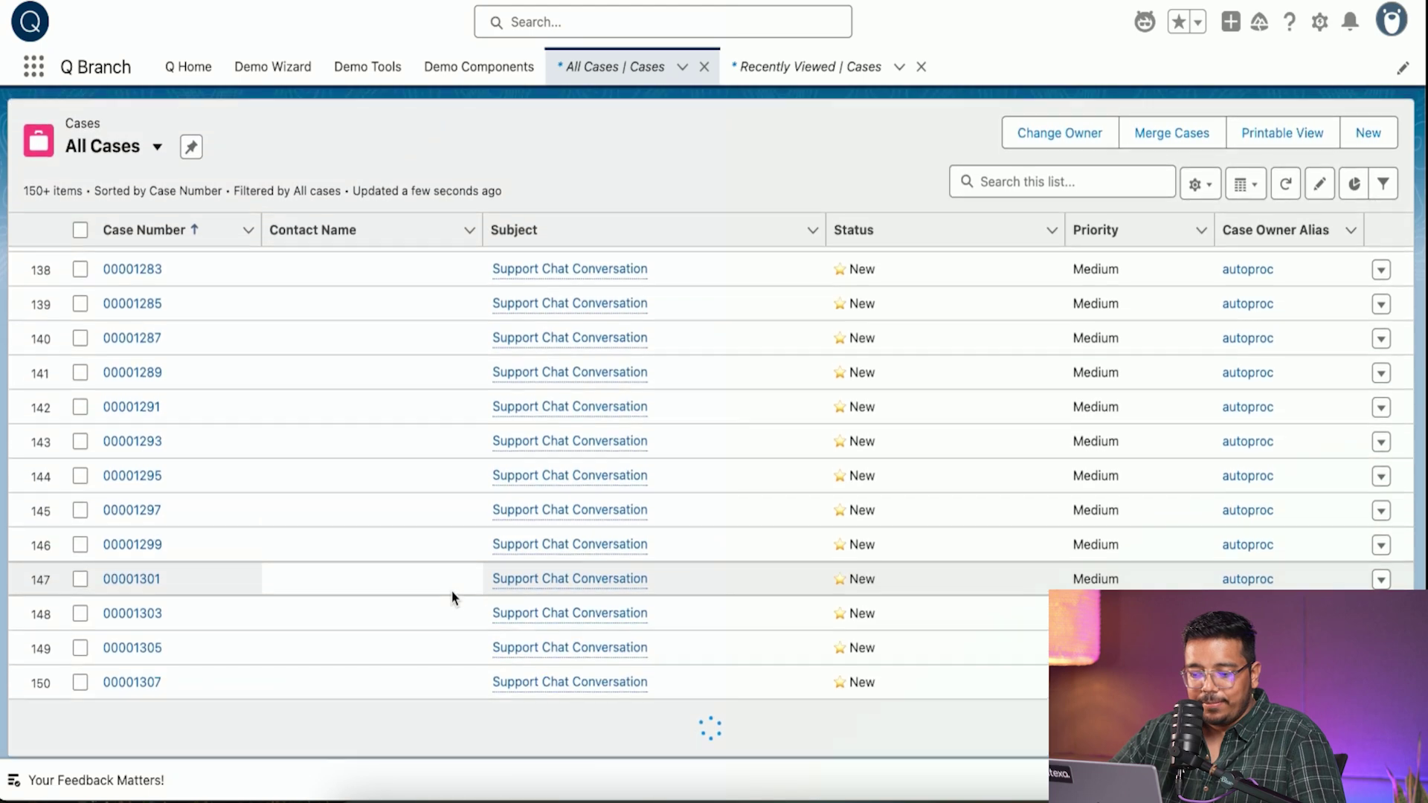
{"action": "scroll", "coordinate": [452, 597], "scroll_direction": "down", "scroll_amount": 10}
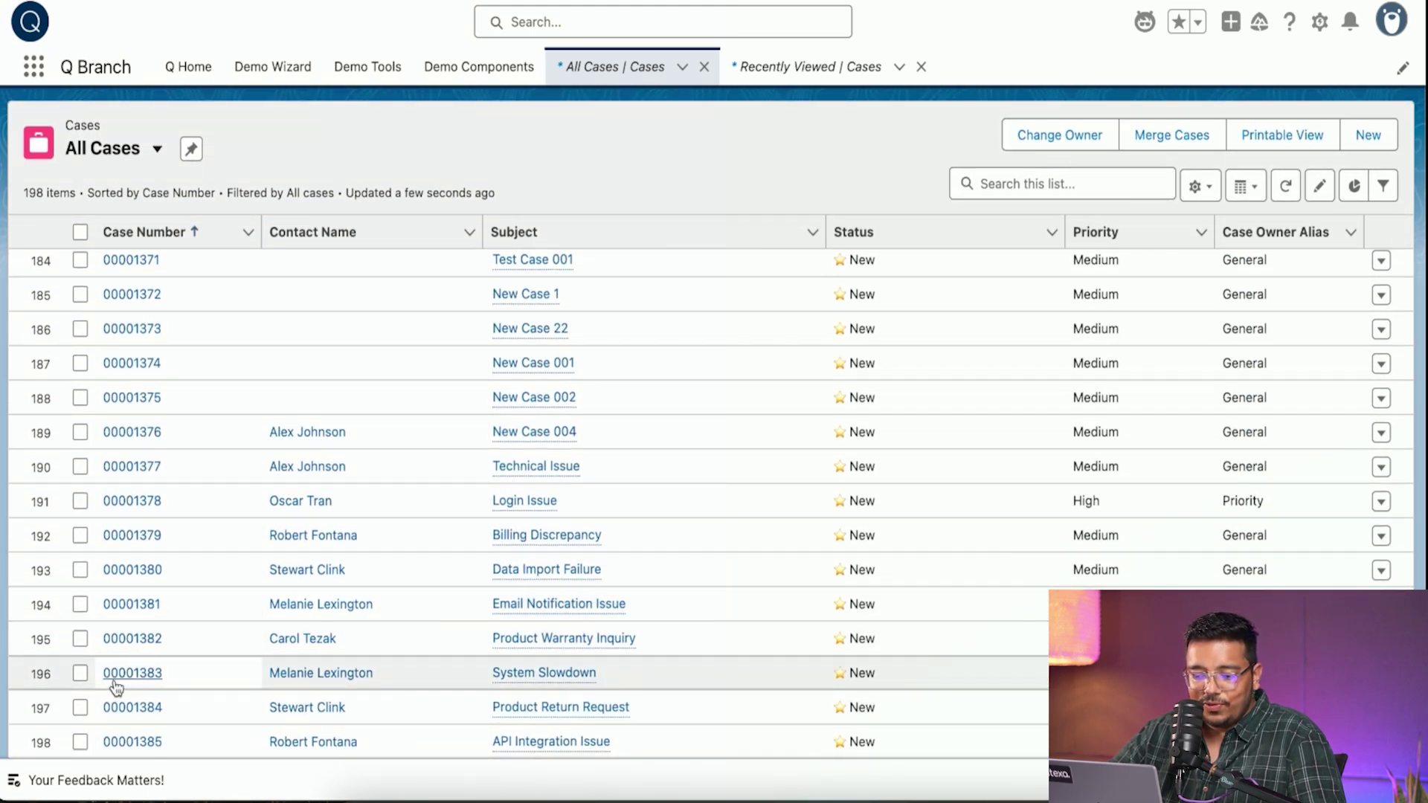
{"action": "left_click", "coordinate": [117, 681]}
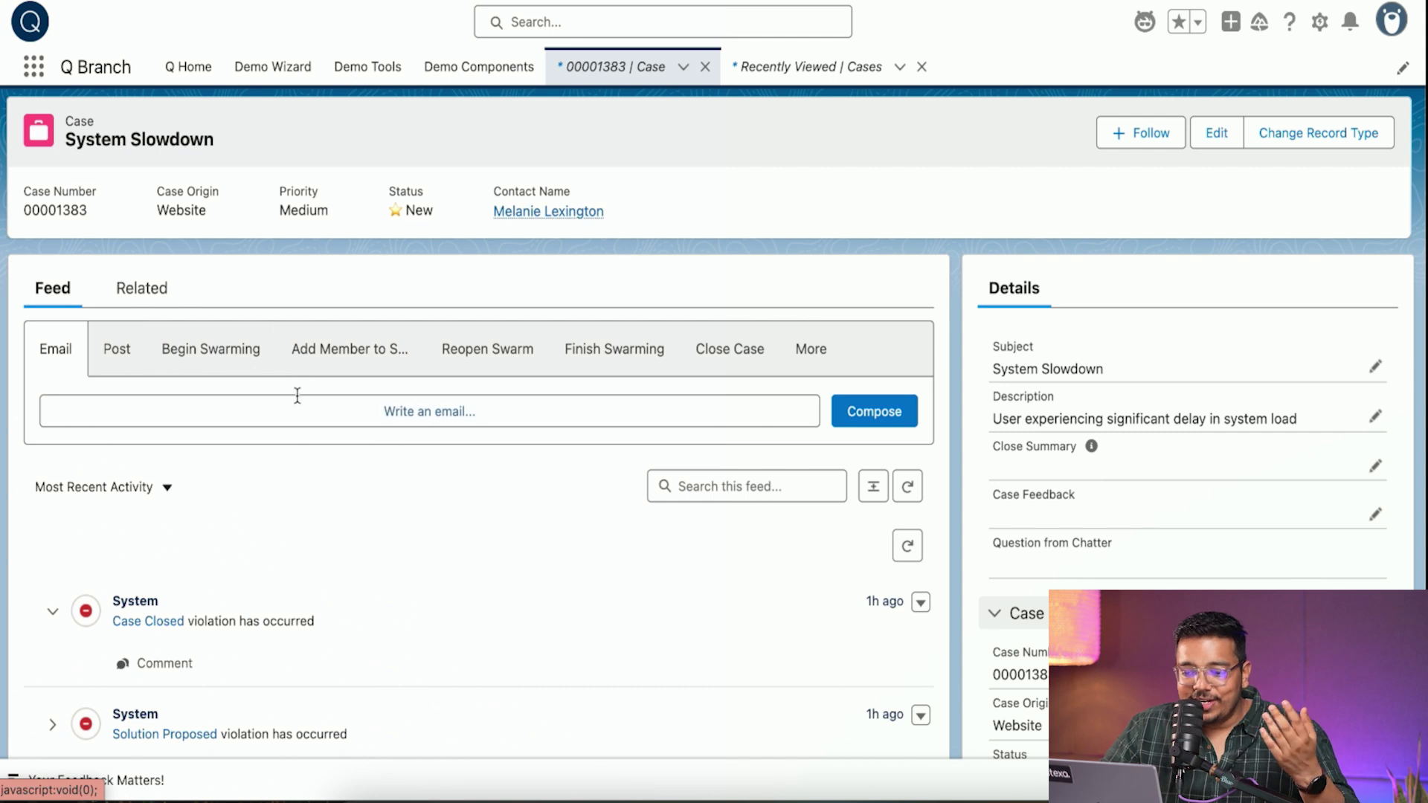
- Begin a swarm for case 00001383 in the existing case-management channel
{"action": "left_click", "coordinate": [211, 355]}
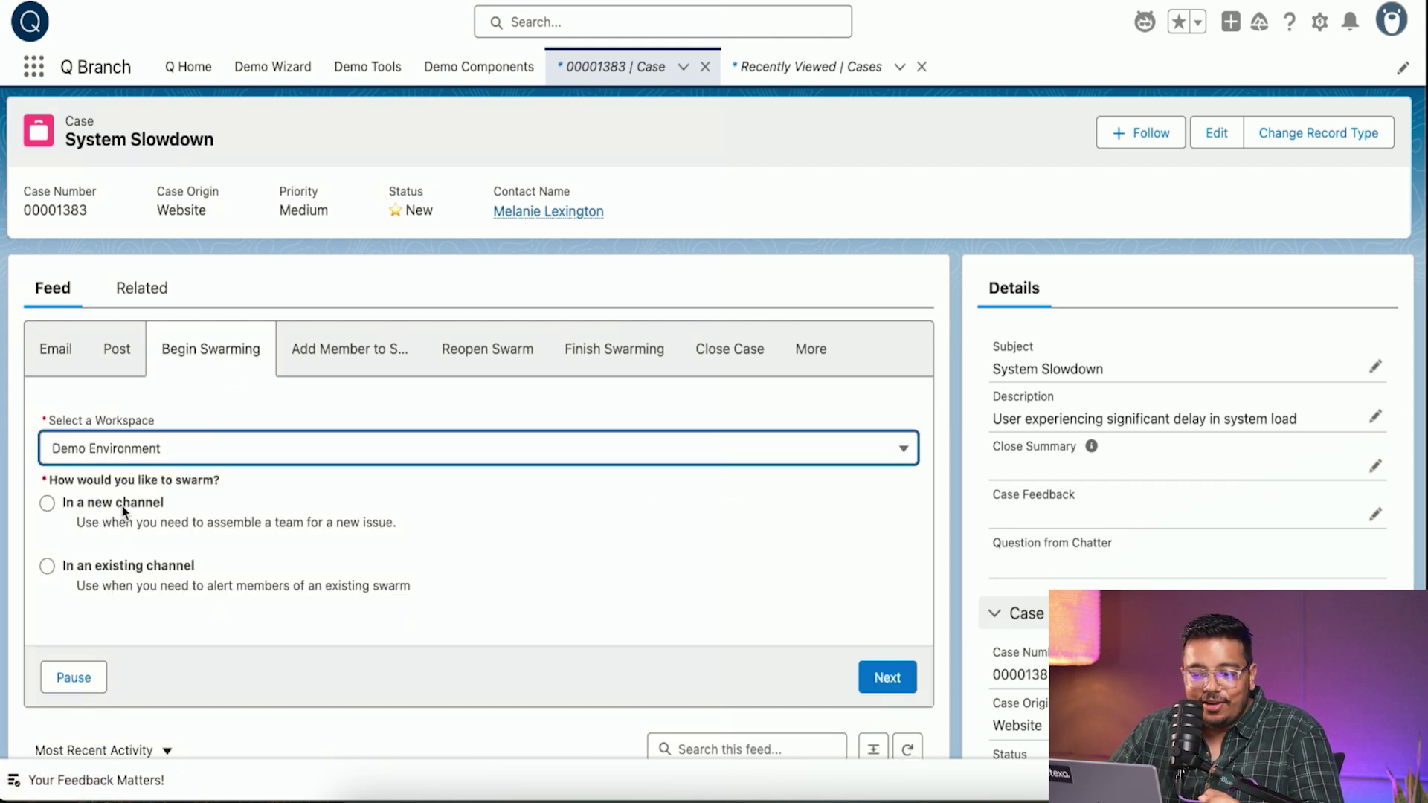
{"action": "left_click", "coordinate": [129, 584]}
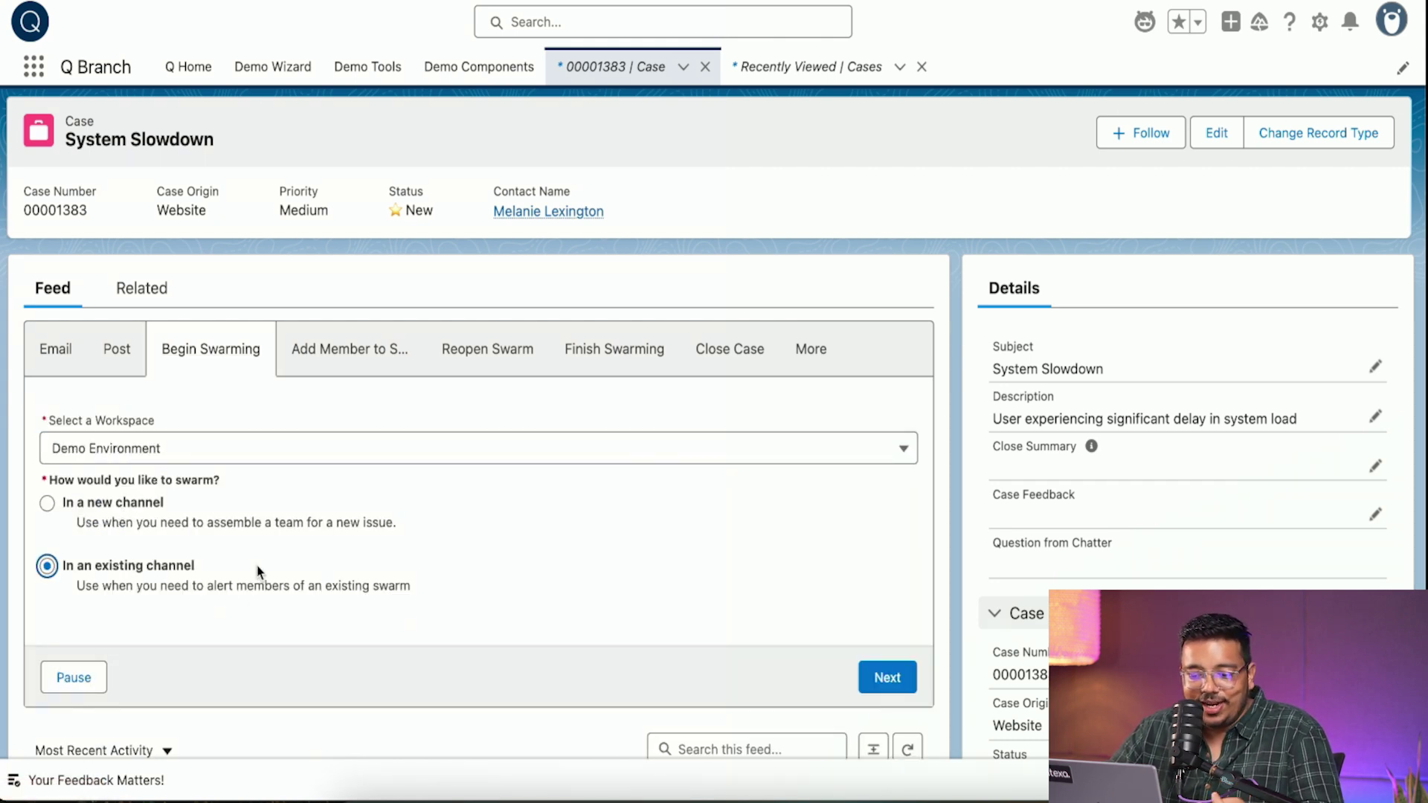
{"action": "left_click", "coordinate": [896, 681]}
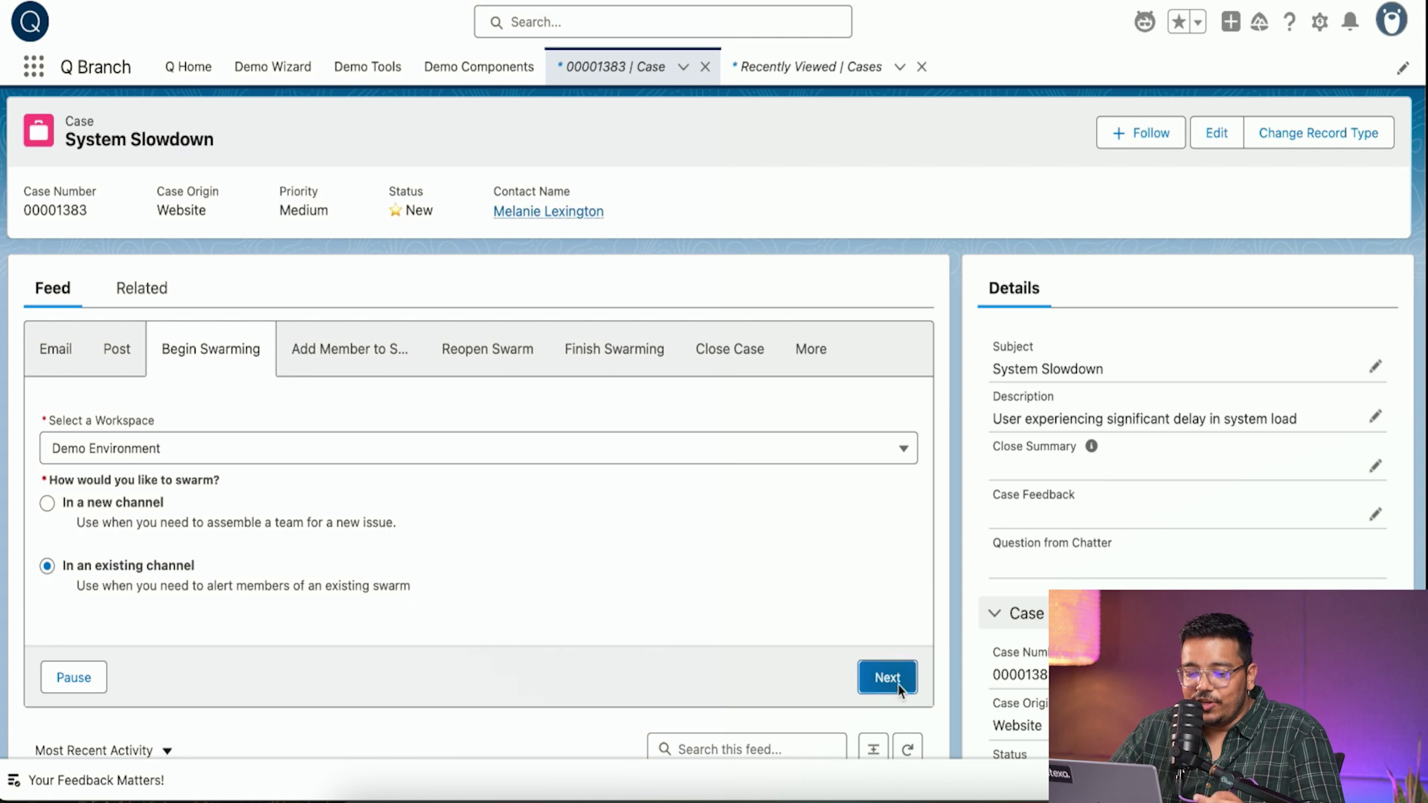
{"action": "left_click", "coordinate": [275, 476]}
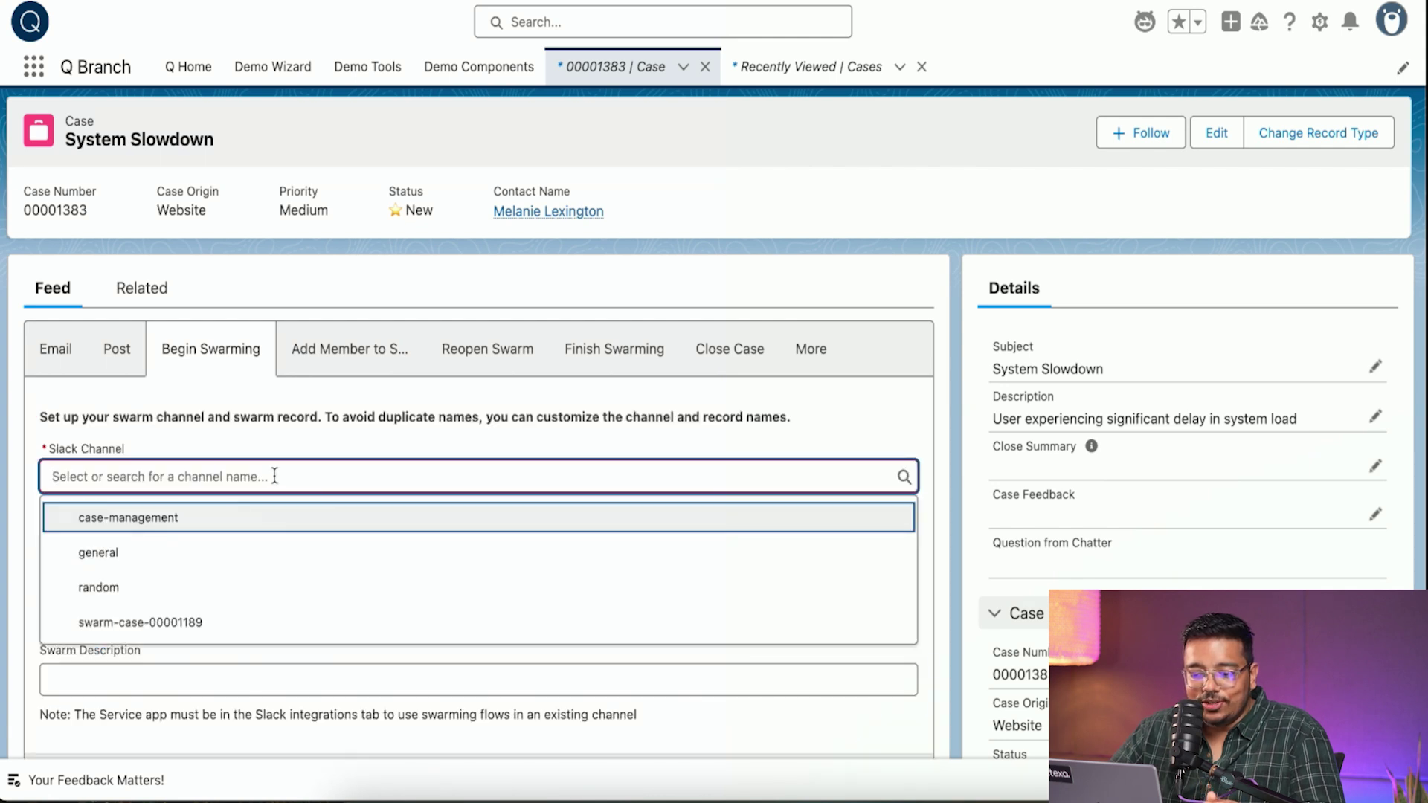
{"action": "left_click", "coordinate": [190, 528]}
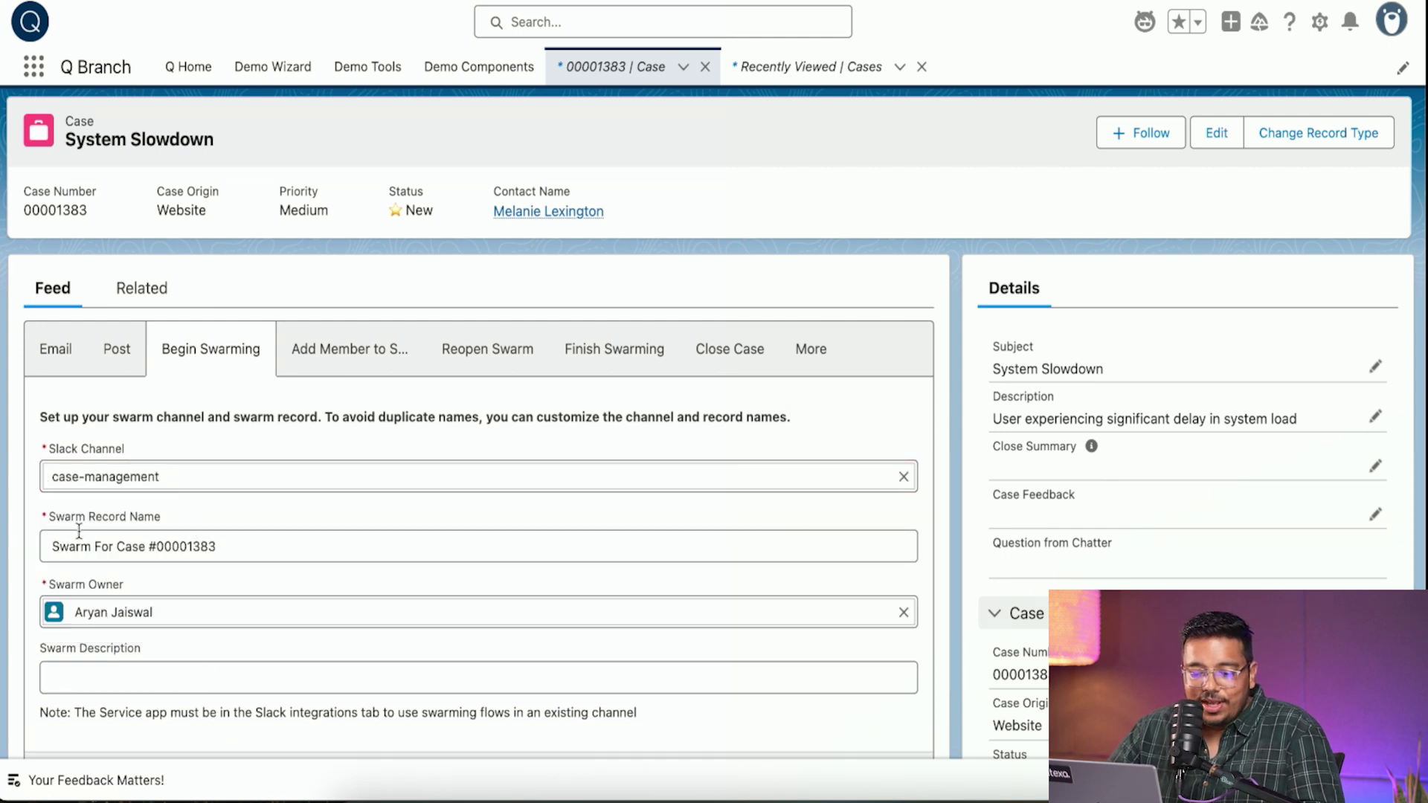
- Write the swarm description saying the system has slowed down and needs urgent attention
{"action": "left_click", "coordinate": [209, 666]}
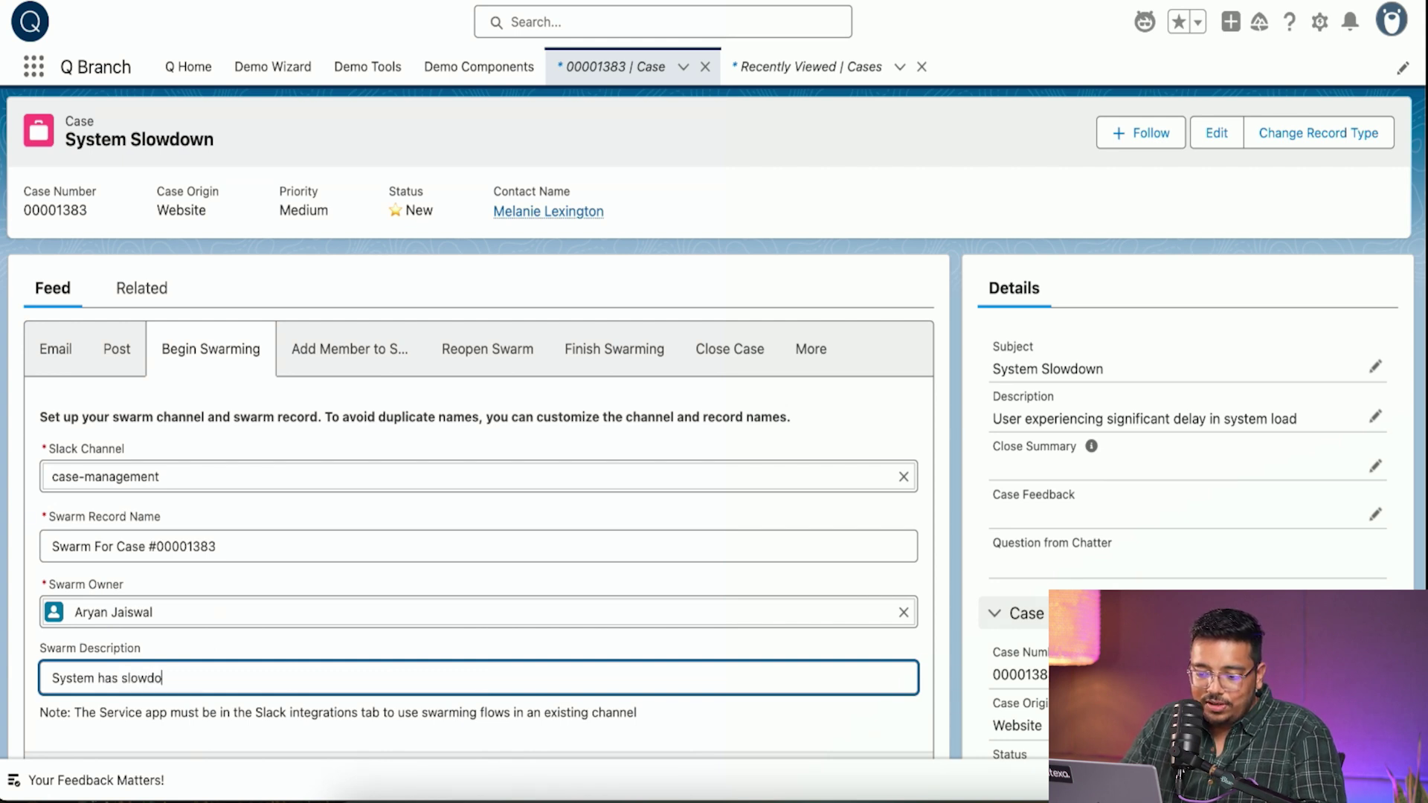
{"action": "type", "text": "System has slowdown and it needs urgent attention"}
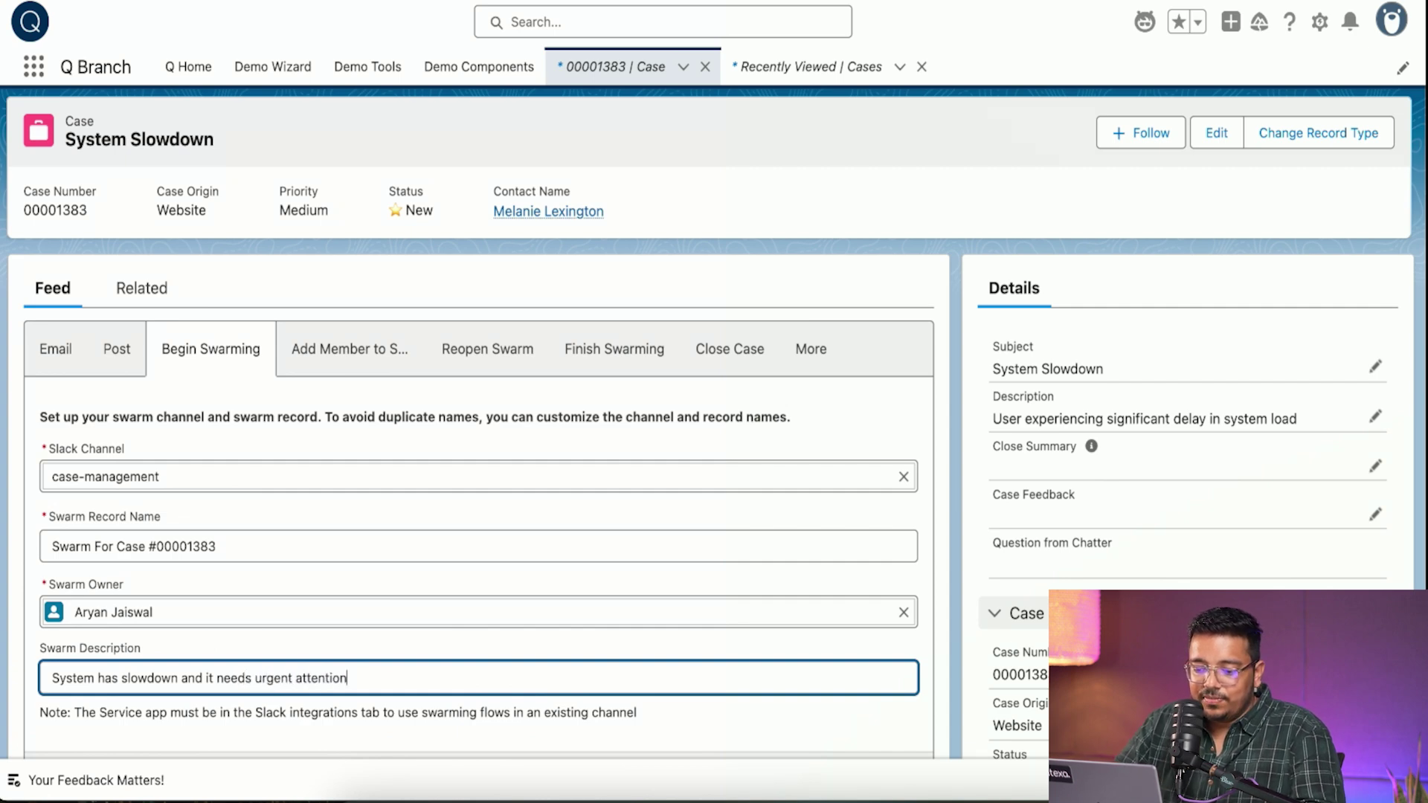
{"action": "scroll", "coordinate": [476, 446], "scroll_direction": "down", "scroll_amount": 2}
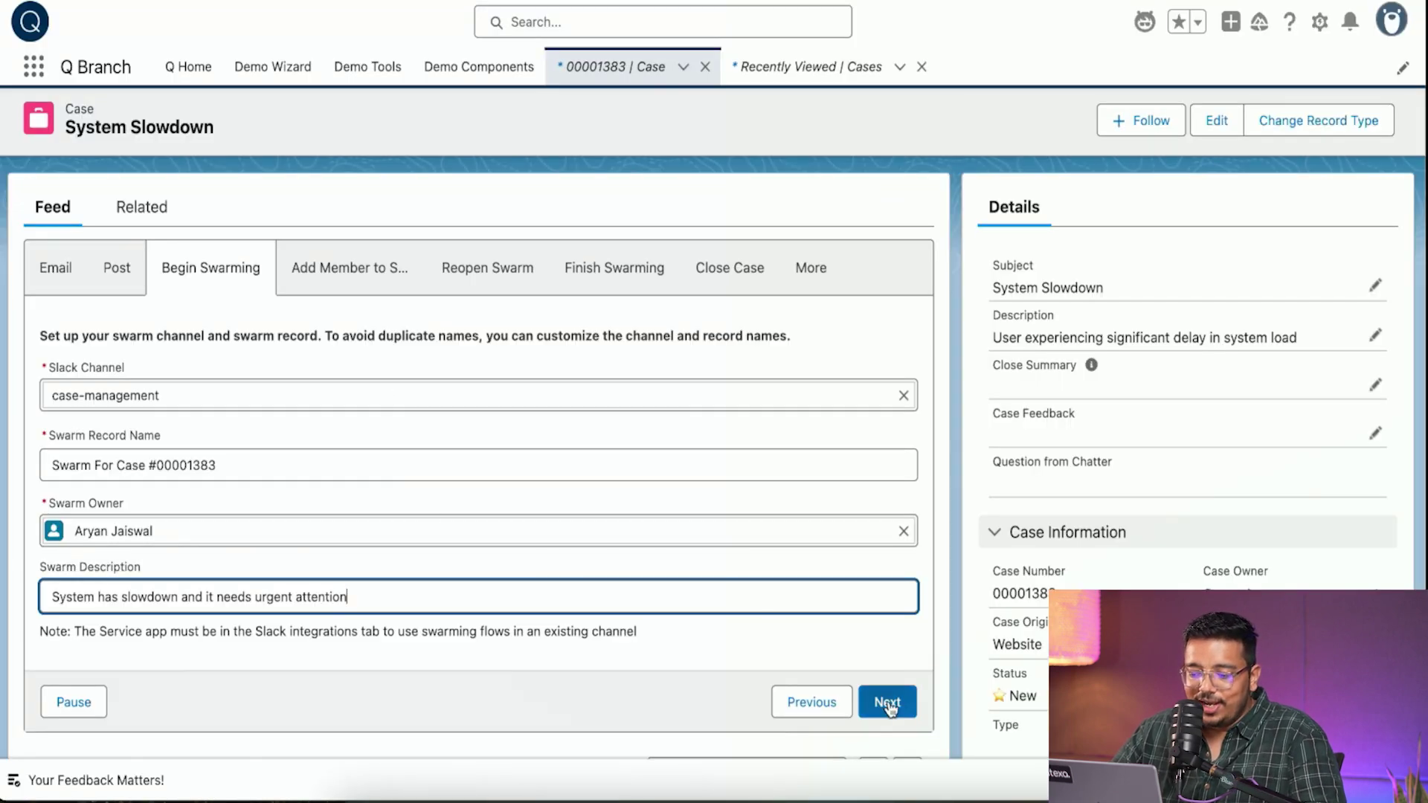
- Submit and finish the Begin Swarming flow for case 00001383
{"action": "left_click", "coordinate": [888, 702]}
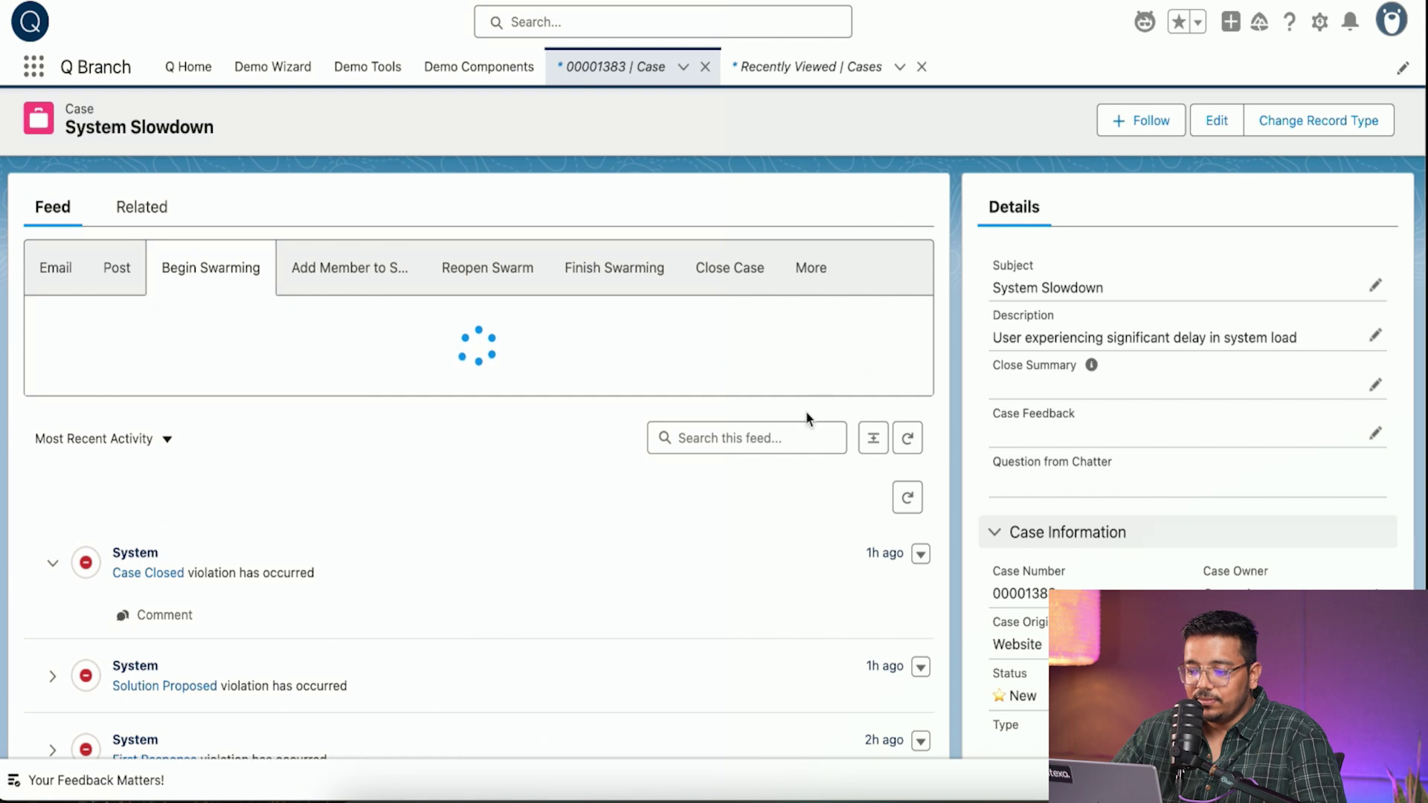
{"action": "left_click", "coordinate": [885, 405]}
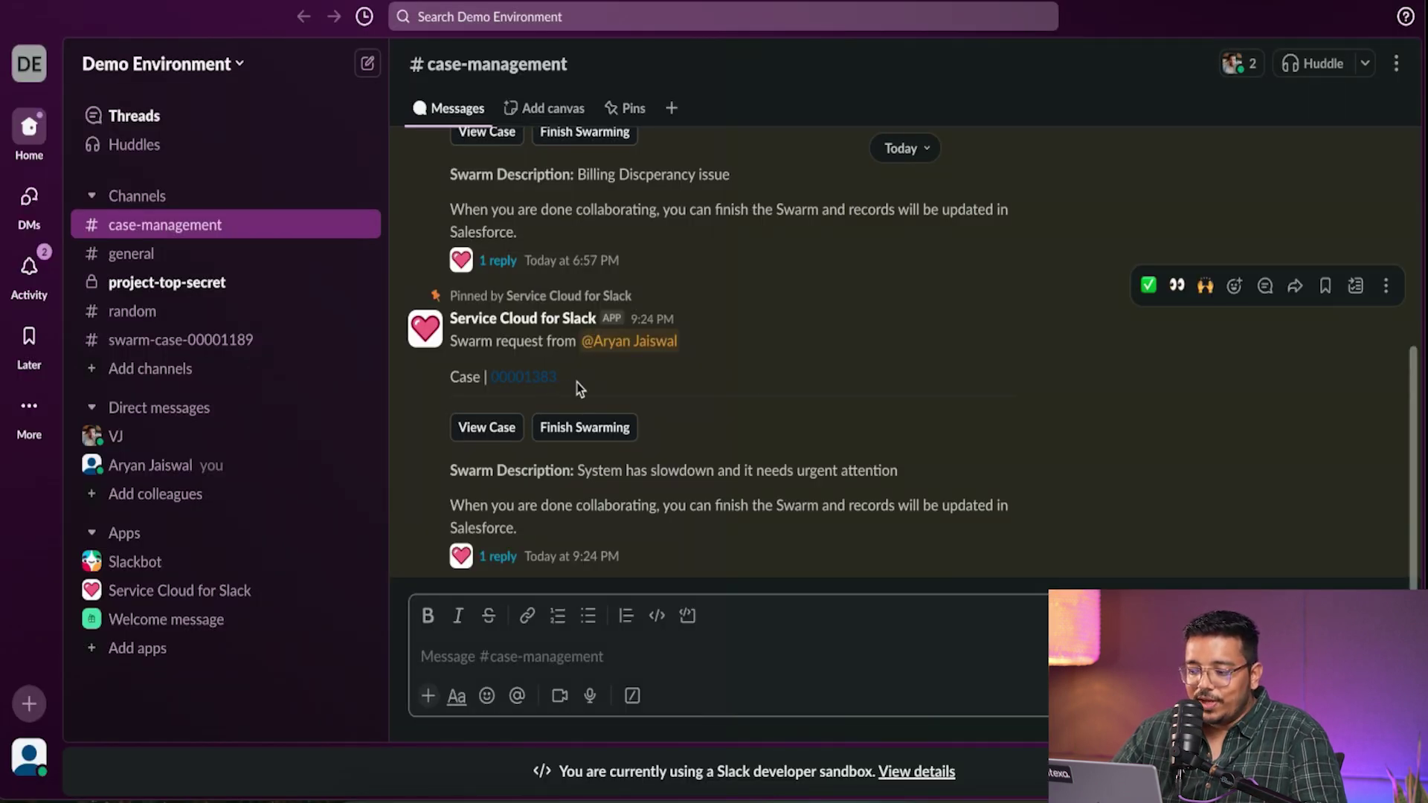
{"action": "left_click", "coordinate": [766, 411]}
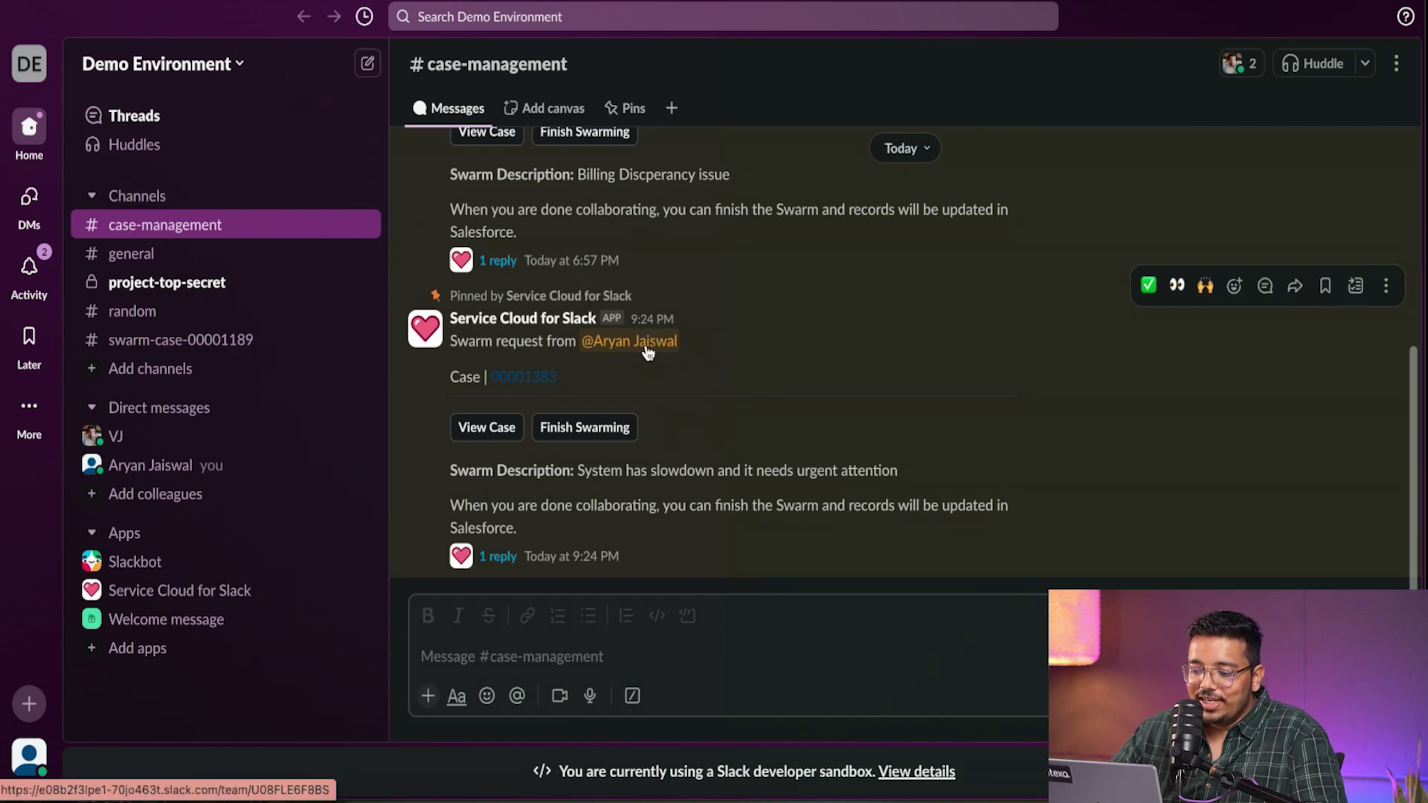
- Review case 00001383's Record Details from the swarm request, then open its reply thread
{"action": "left_click", "coordinate": [503, 437]}
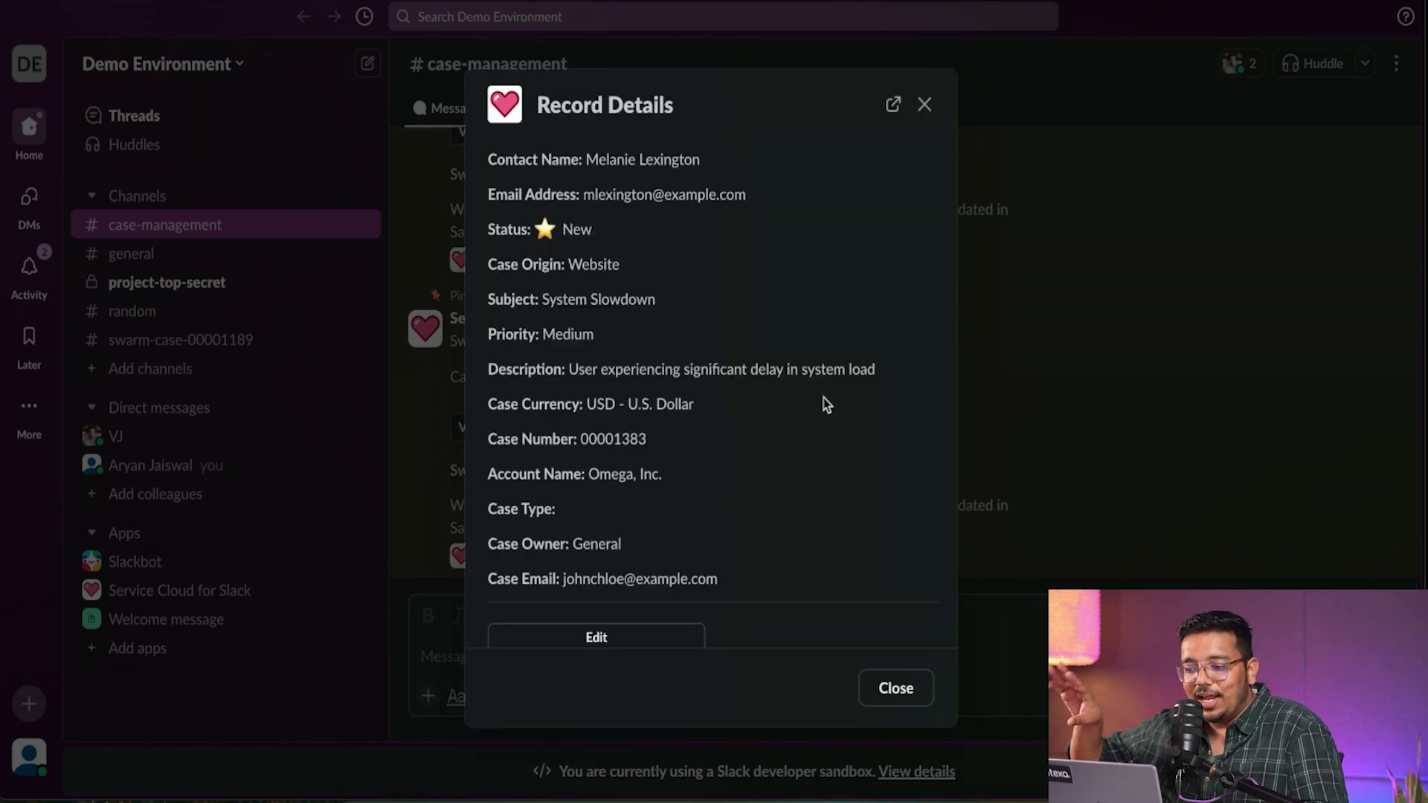
{"action": "scroll", "coordinate": [764, 313], "scroll_direction": "down", "scroll_amount": 2}
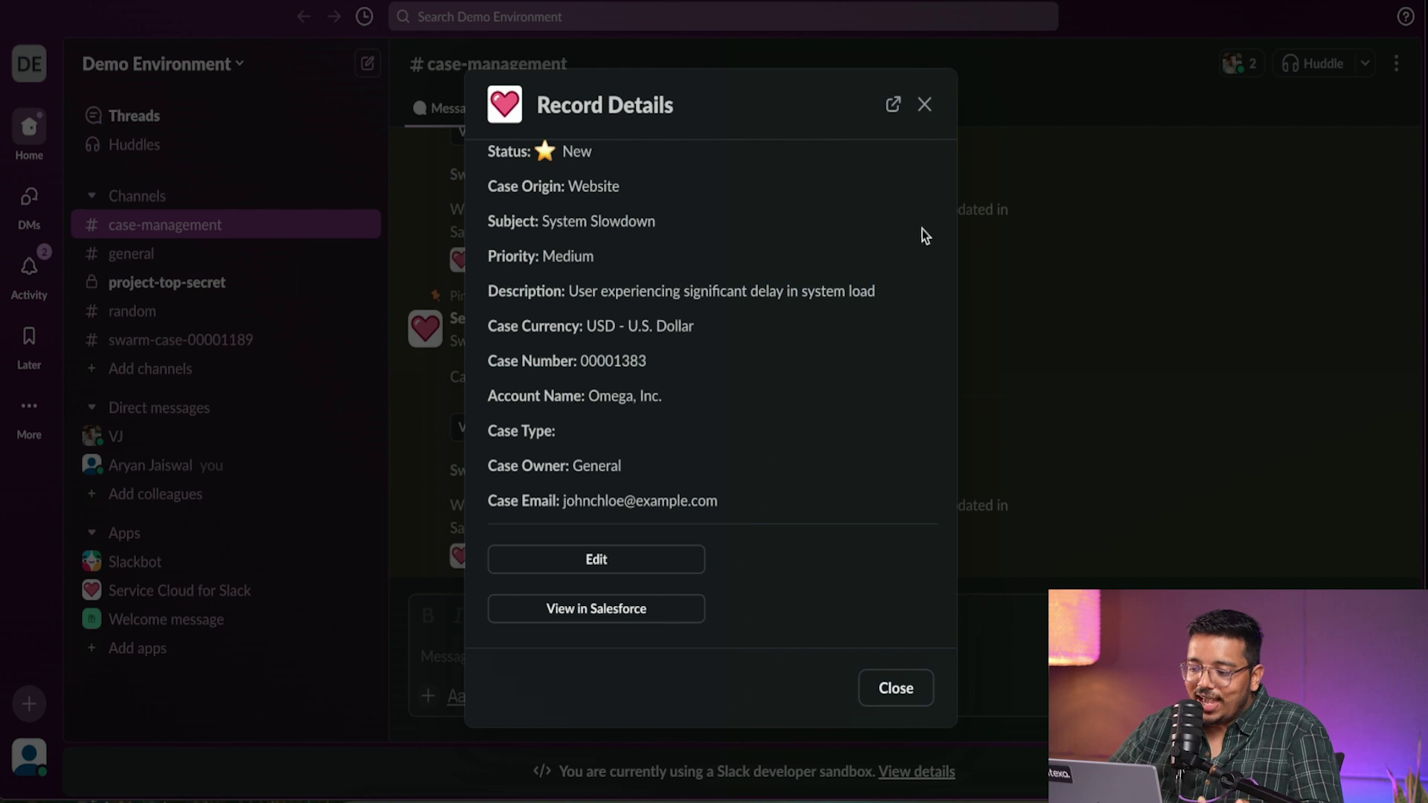
{"action": "left_click", "coordinate": [924, 104]}
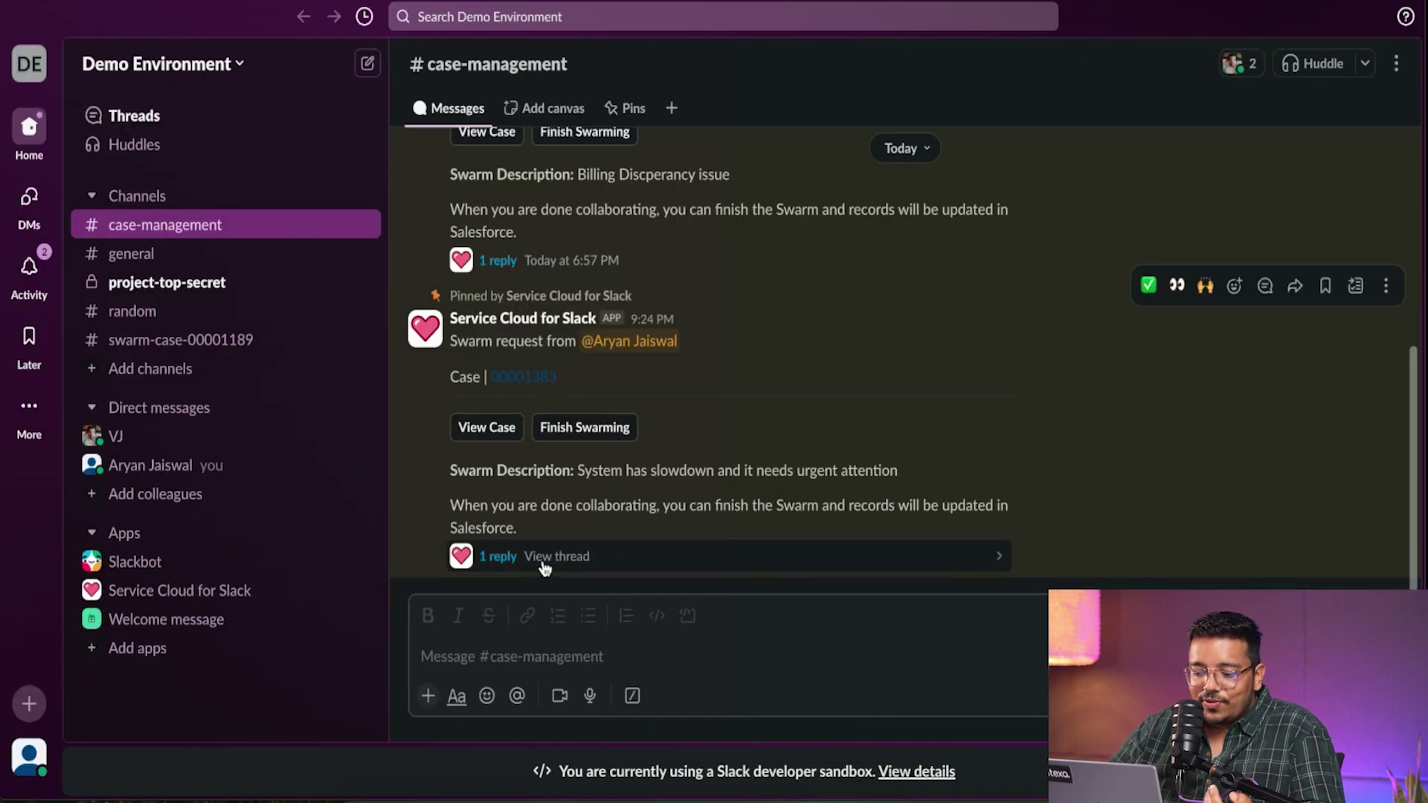
{"action": "left_click", "coordinate": [545, 564]}
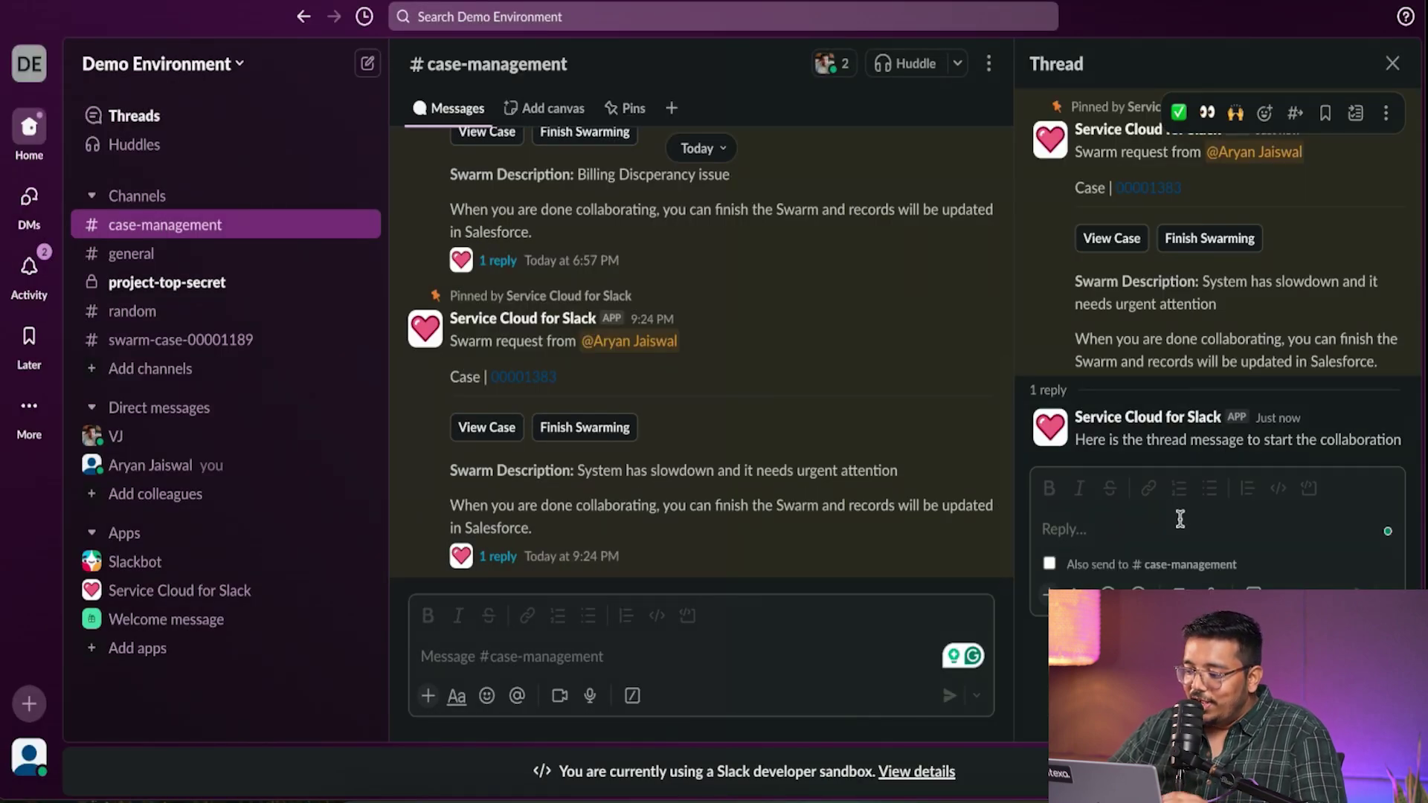
- Reply in the swarm thread mentioning a teammate with 'Can you please guide me'
{"action": "left_click", "coordinate": [1183, 531]}
{"action": "type", "text": "@vj"}
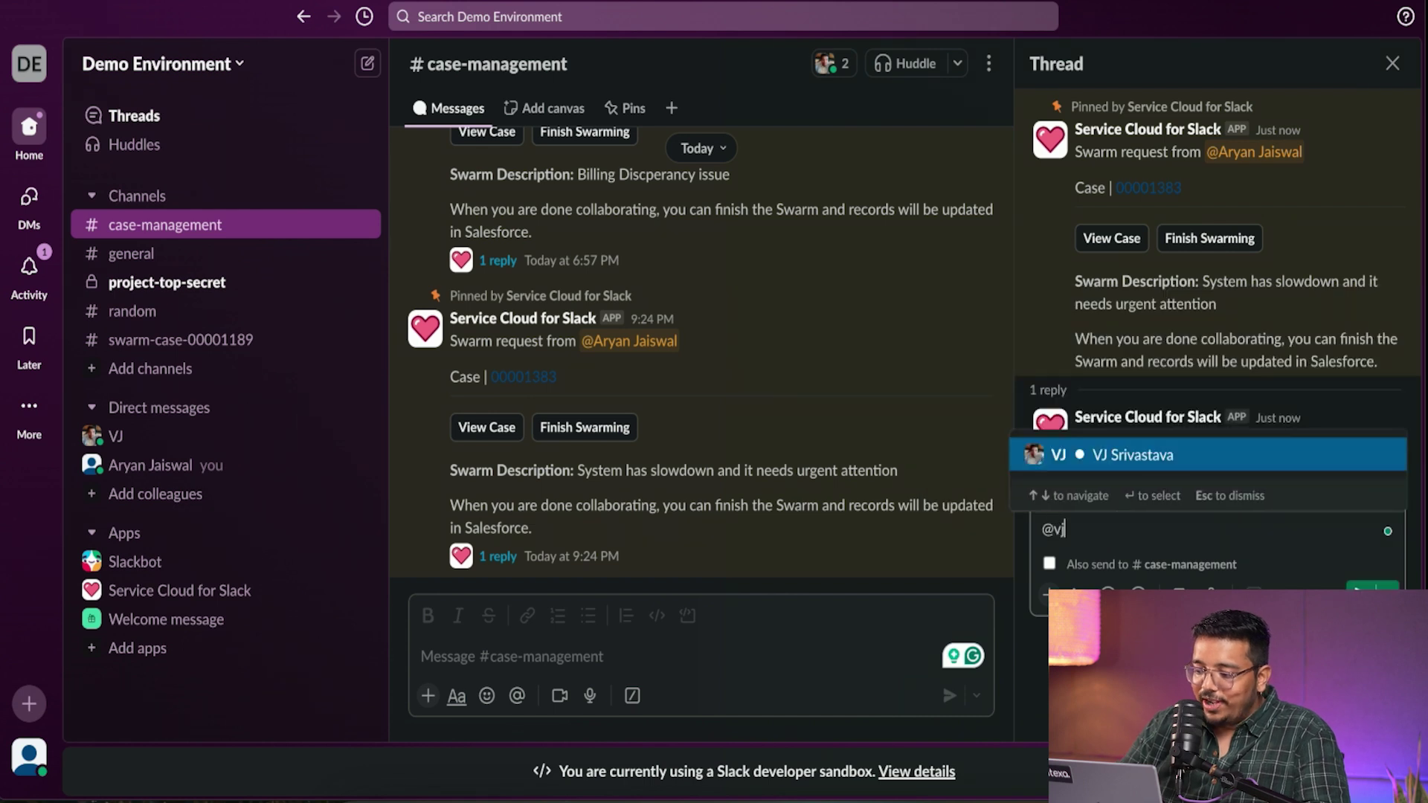
{"action": "key", "text": "Return"}
{"action": "type", "text": "Can"}
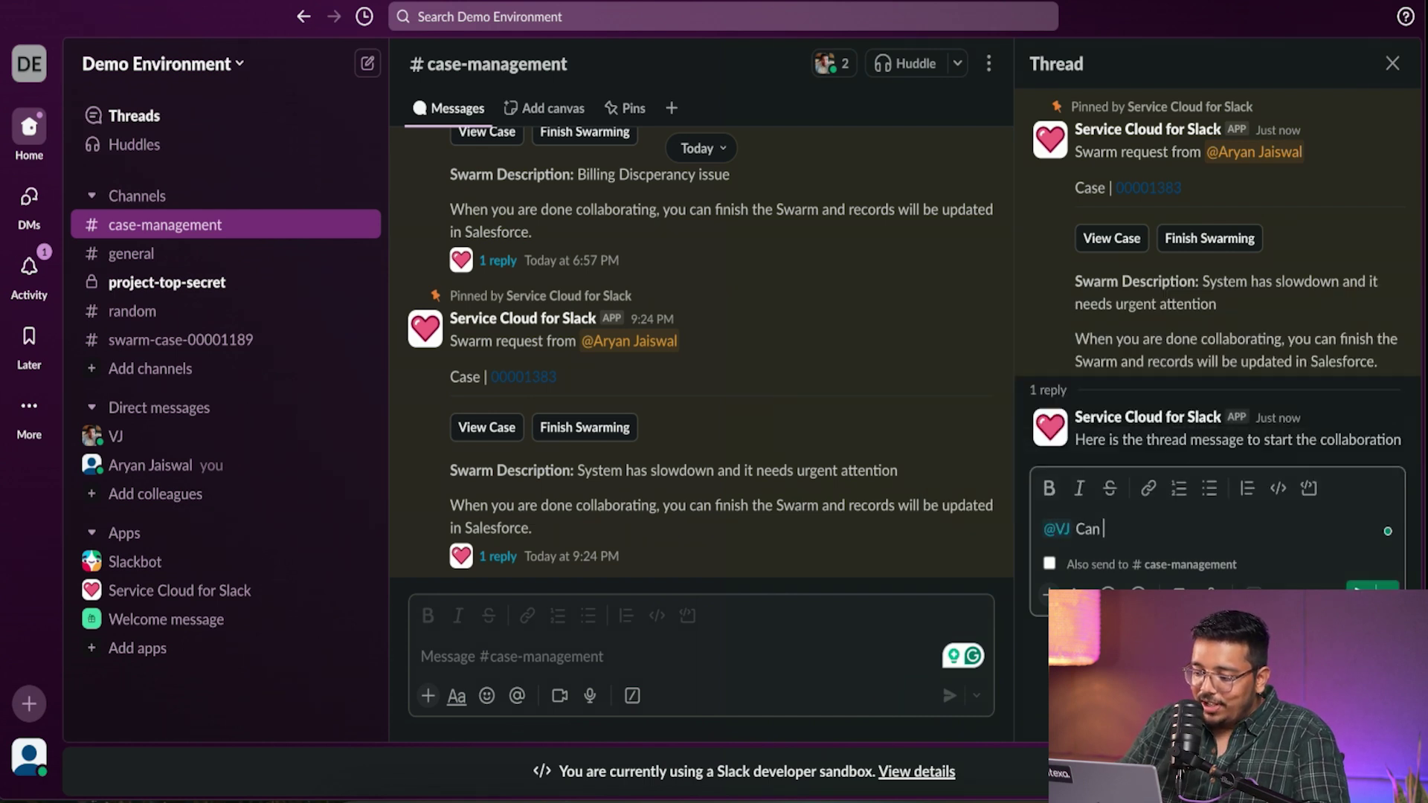
{"action": "type", "text": " you please"}
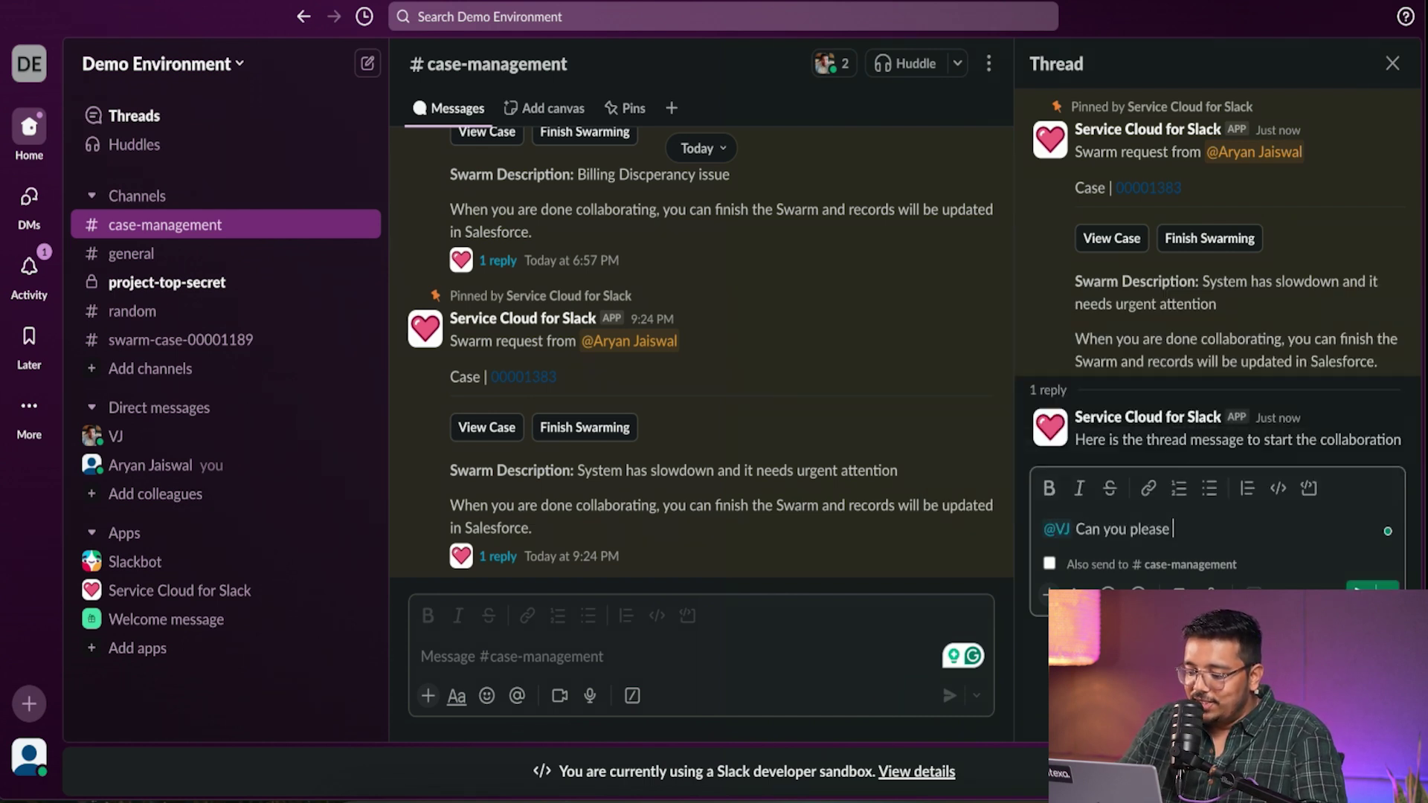
{"action": "type", "text": " guide me"}
{"action": "key", "text": "Return"}
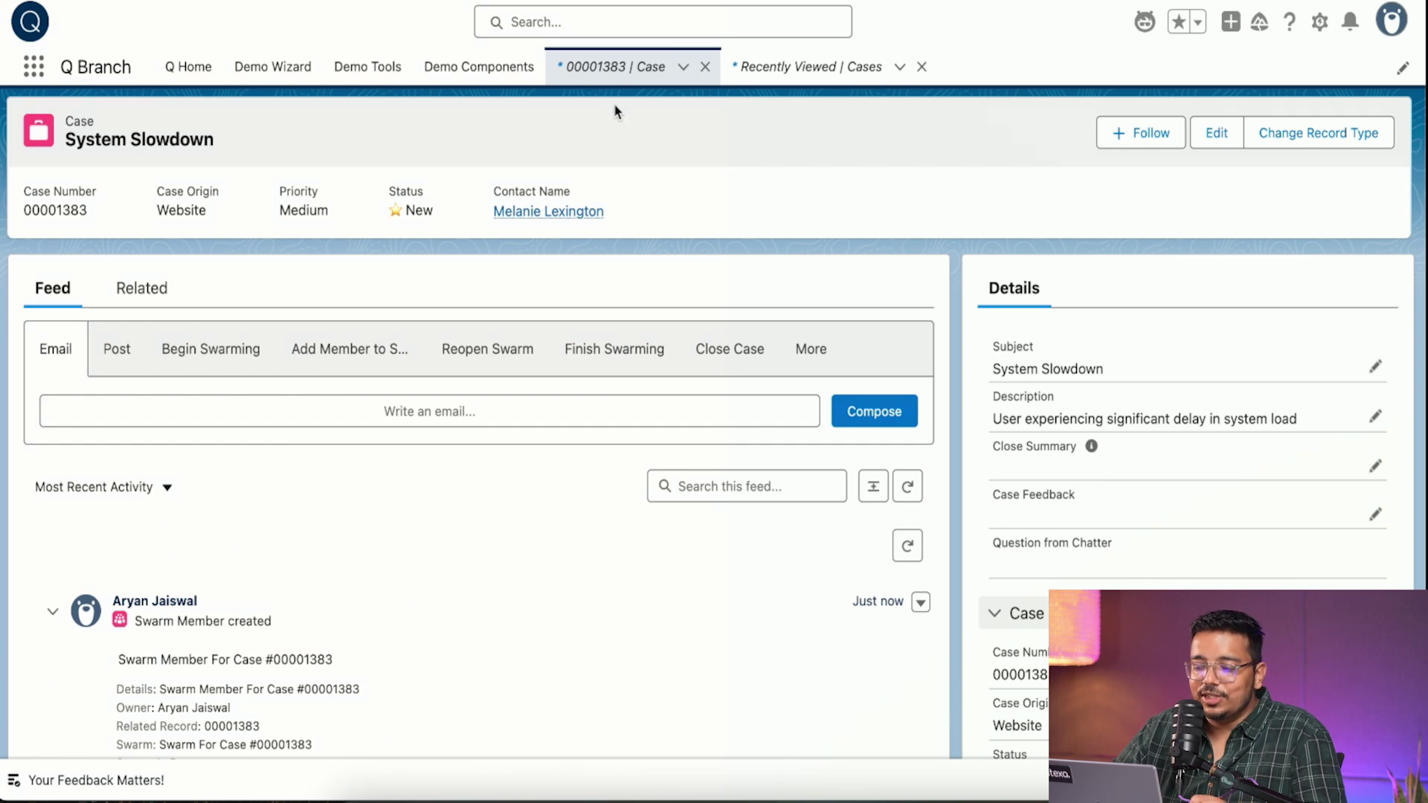
- Open case 00001377 from Recently Viewed, view its swarming options, then return to the list
{"action": "left_click", "coordinate": [620, 70]}
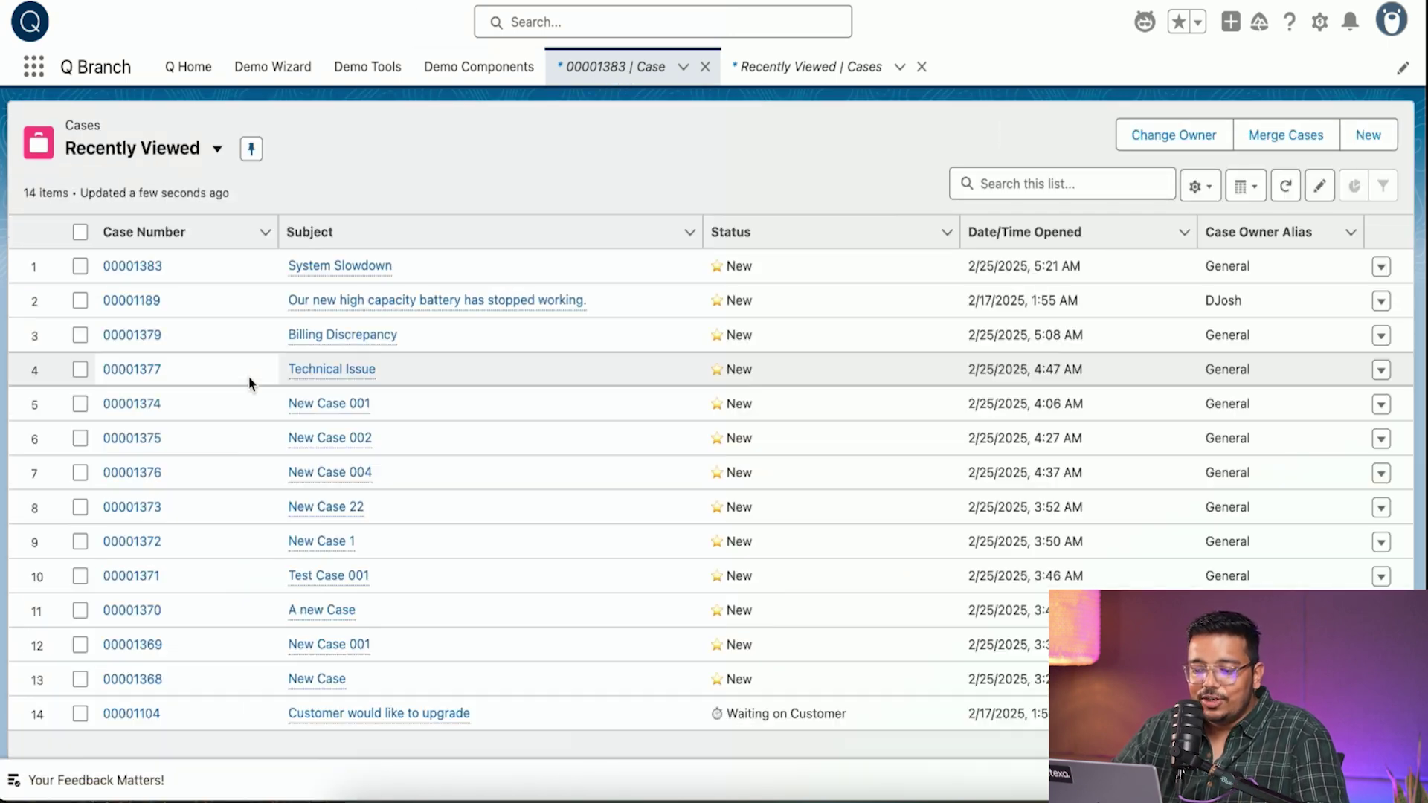
{"action": "left_click", "coordinate": [138, 368]}
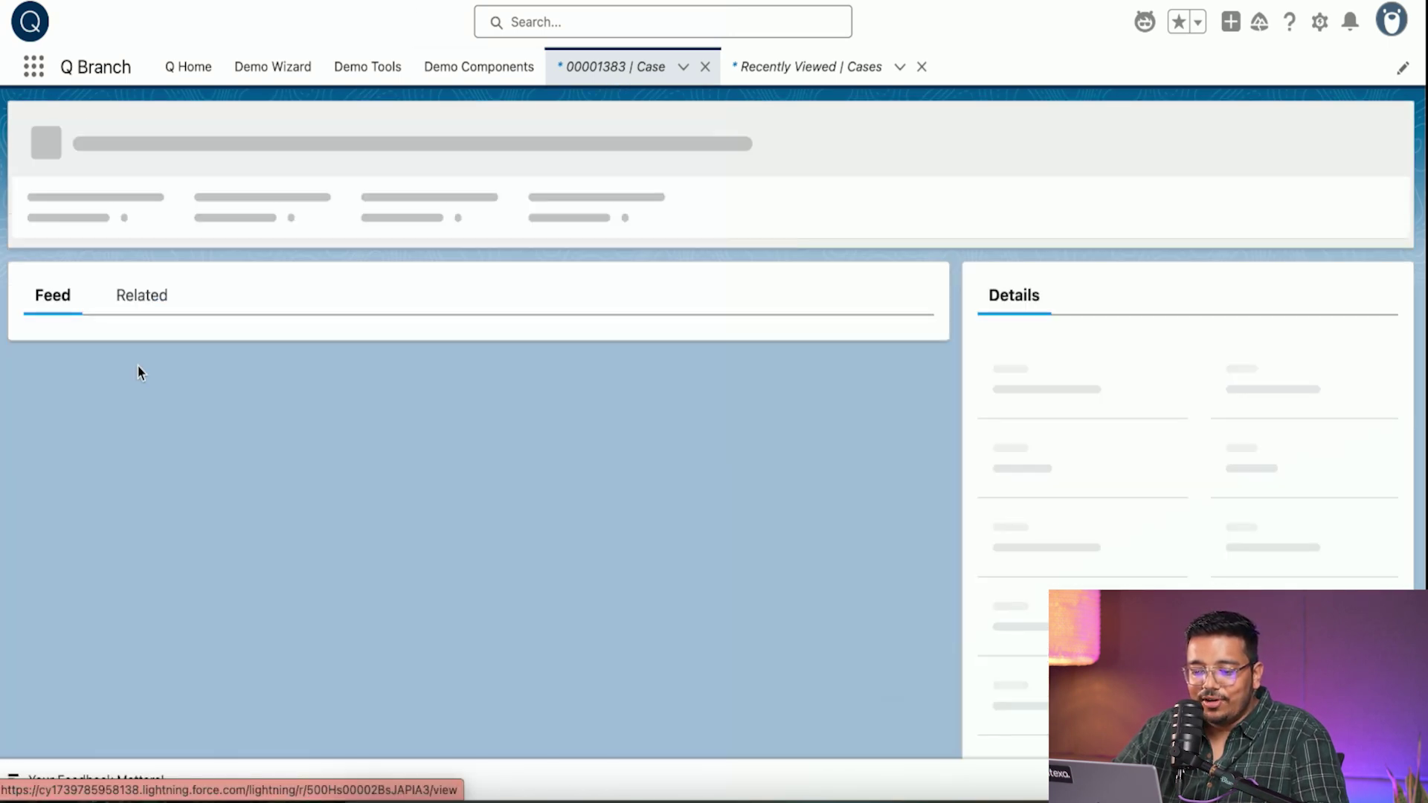
{"action": "left_click", "coordinate": [215, 364]}
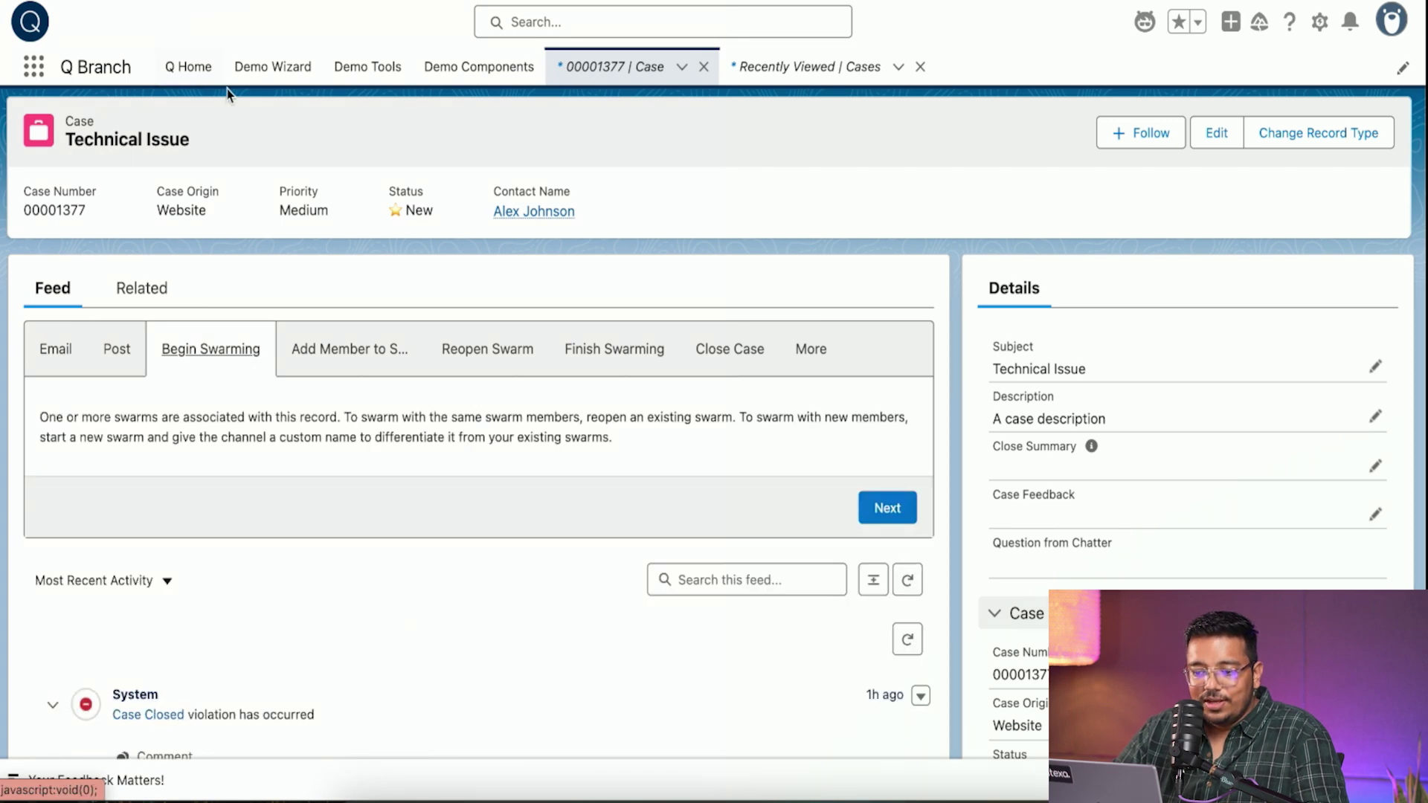
{"action": "key", "text": "alt+Left"}
- Switch the cases list view to All Cases and open case 00001253
{"action": "left_click", "coordinate": [134, 150]}
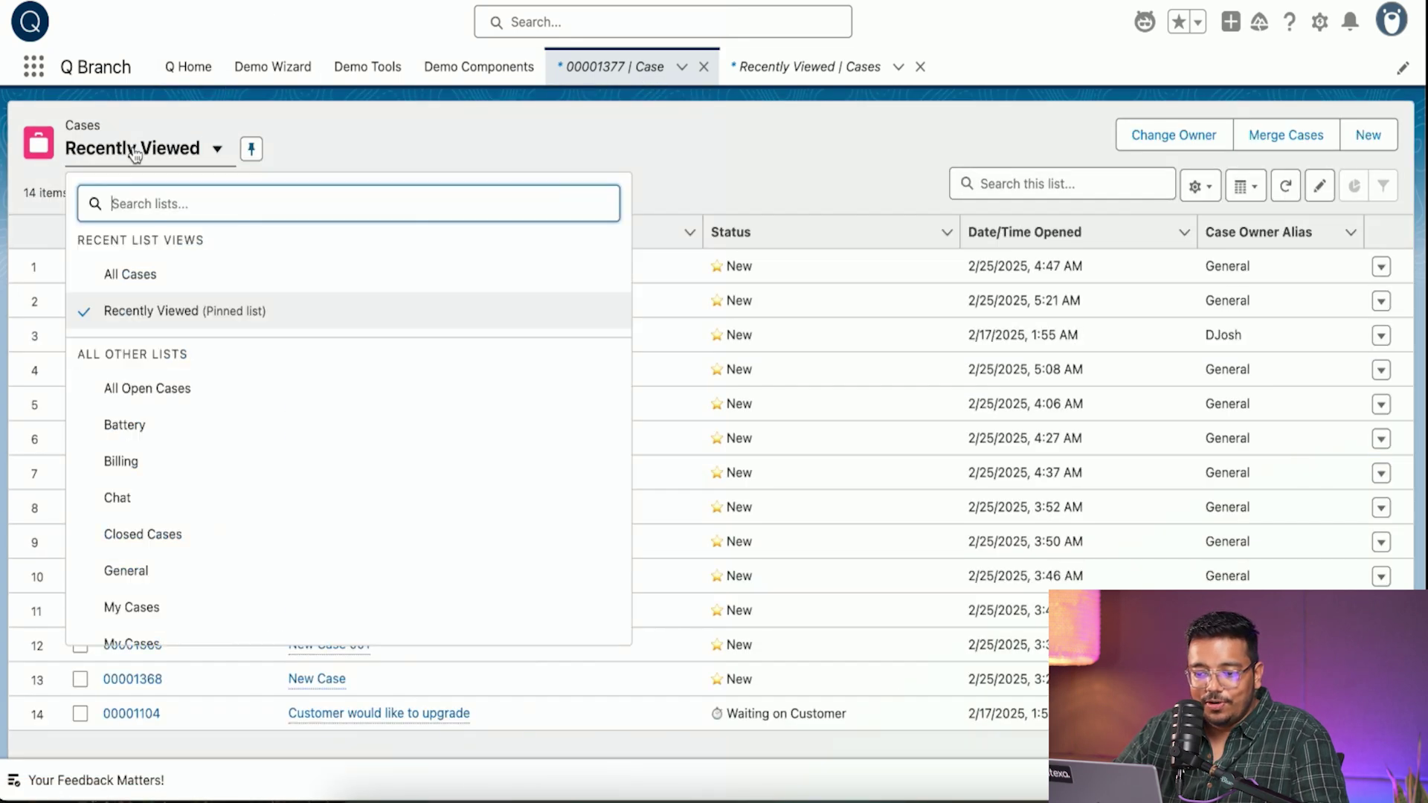
{"action": "left_click", "coordinate": [158, 273]}
{"action": "scroll", "coordinate": [331, 487], "scroll_direction": "down", "scroll_amount": 1}
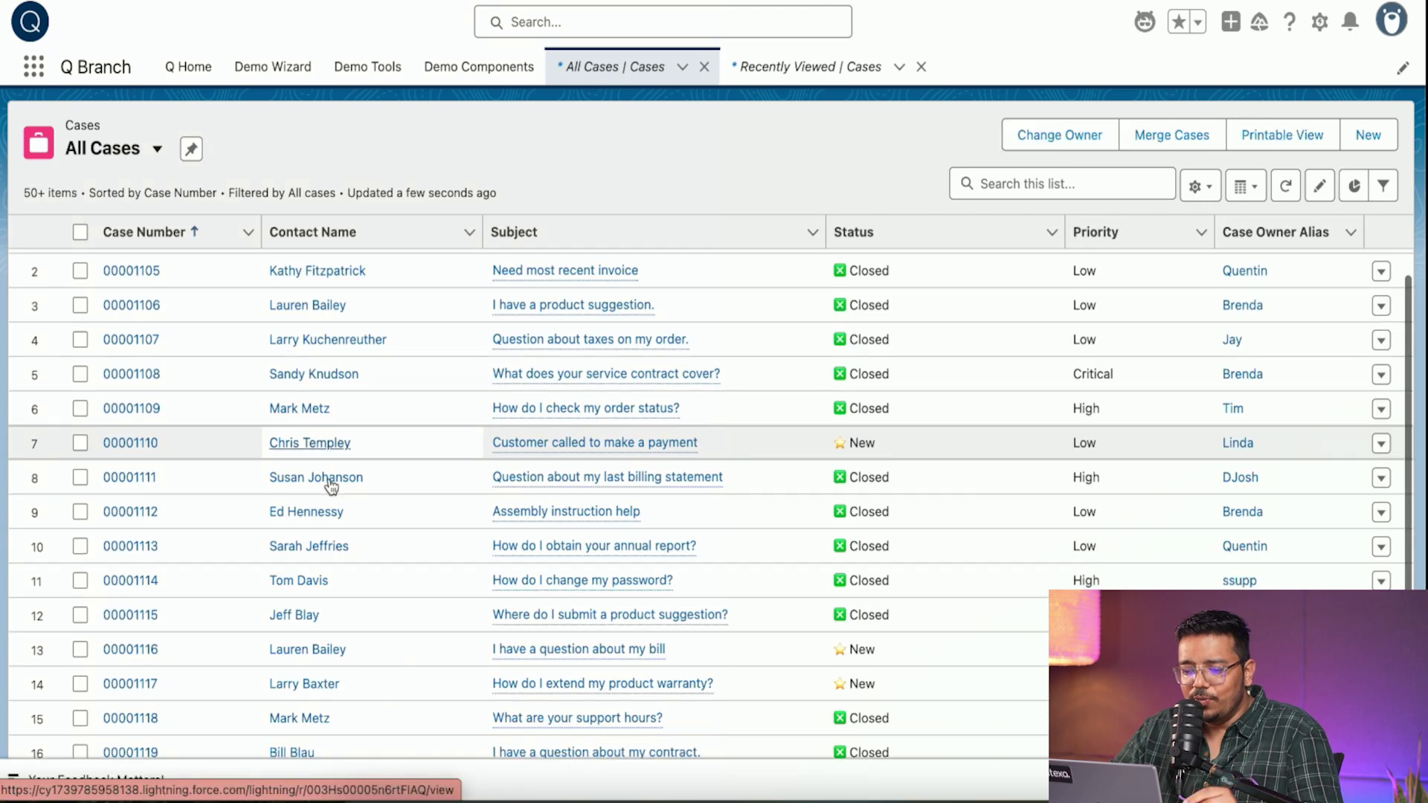
{"action": "scroll", "coordinate": [331, 487], "scroll_direction": "down", "scroll_amount": 20}
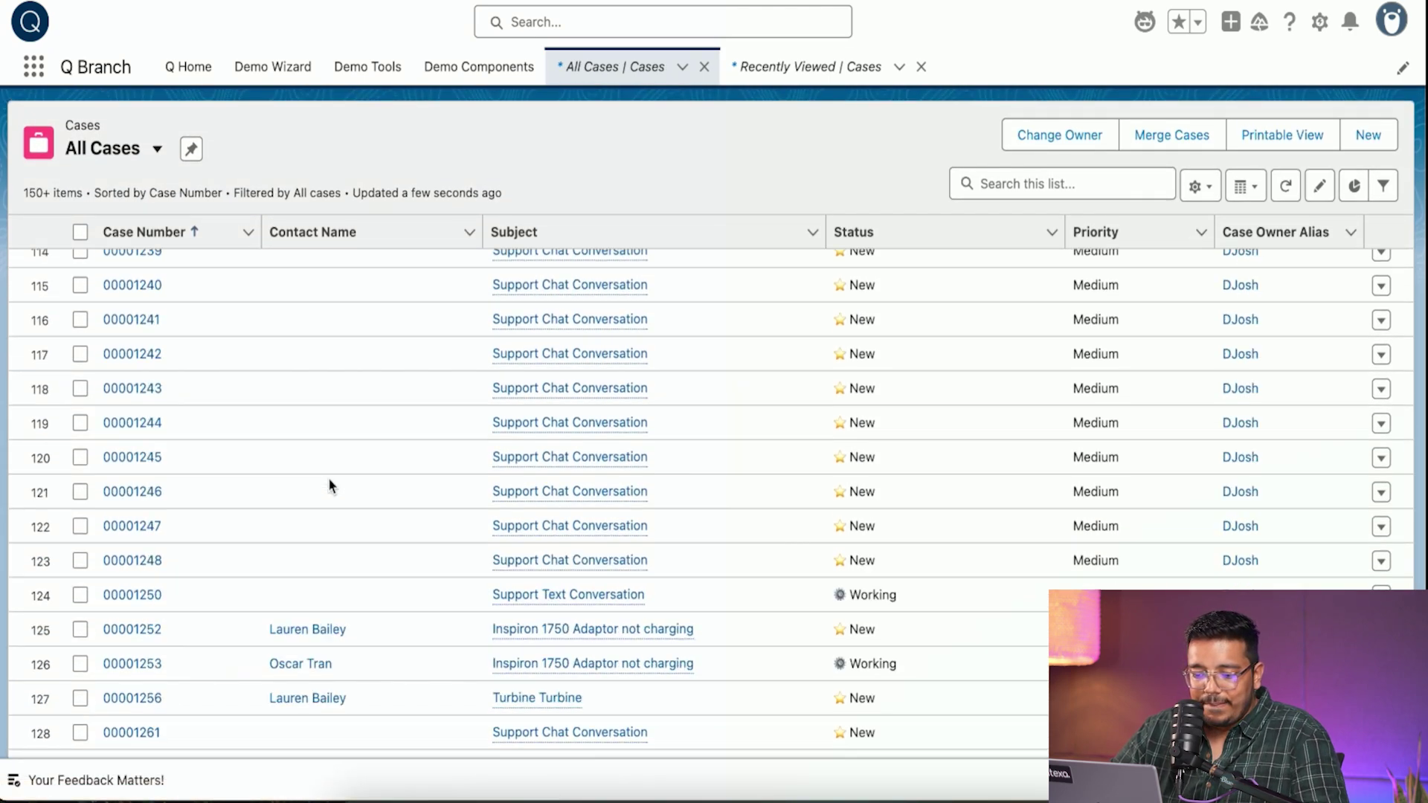
{"action": "scroll", "coordinate": [328, 486], "scroll_direction": "down", "scroll_amount": 10}
{"action": "scroll", "coordinate": [328, 487], "scroll_direction": "up", "scroll_amount": 10}
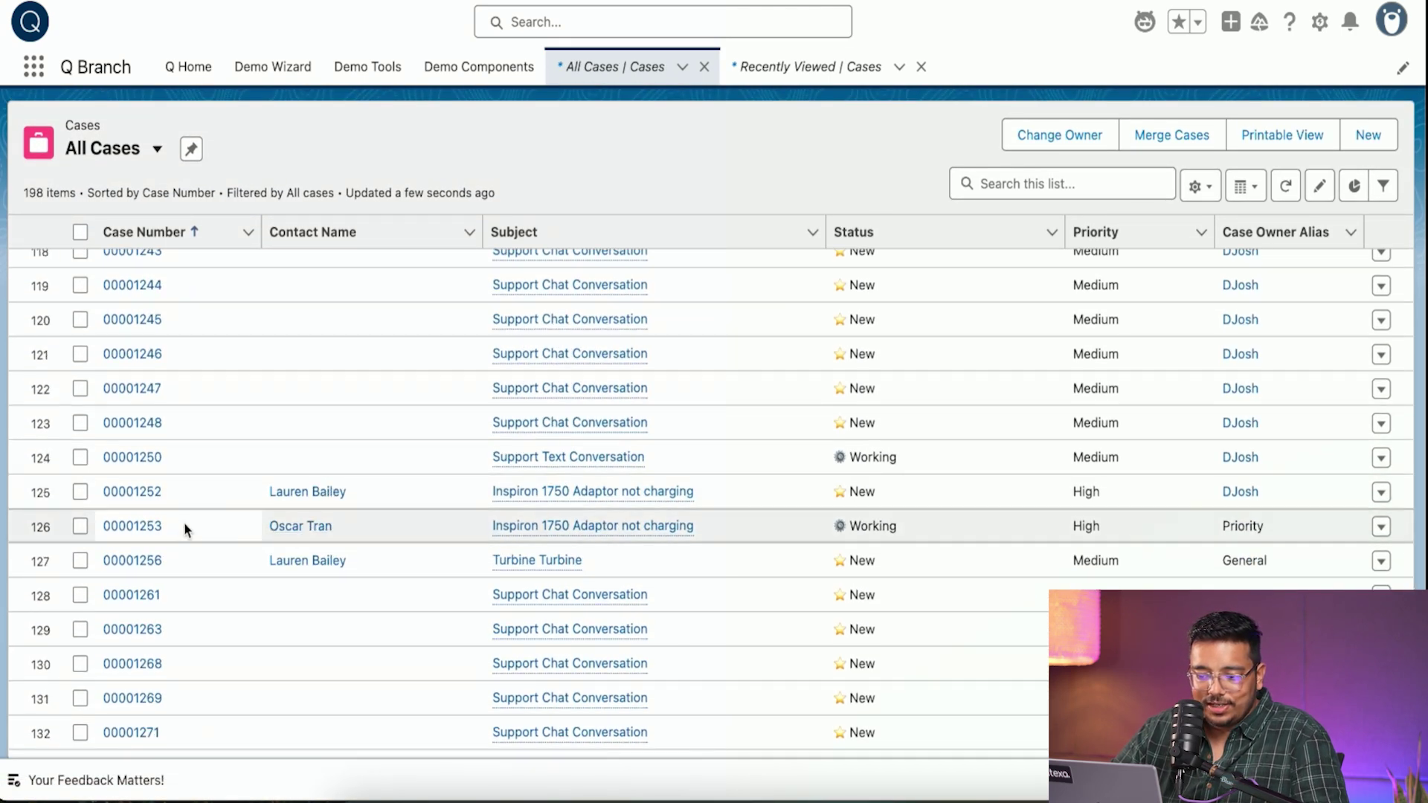
{"action": "left_click", "coordinate": [145, 528]}
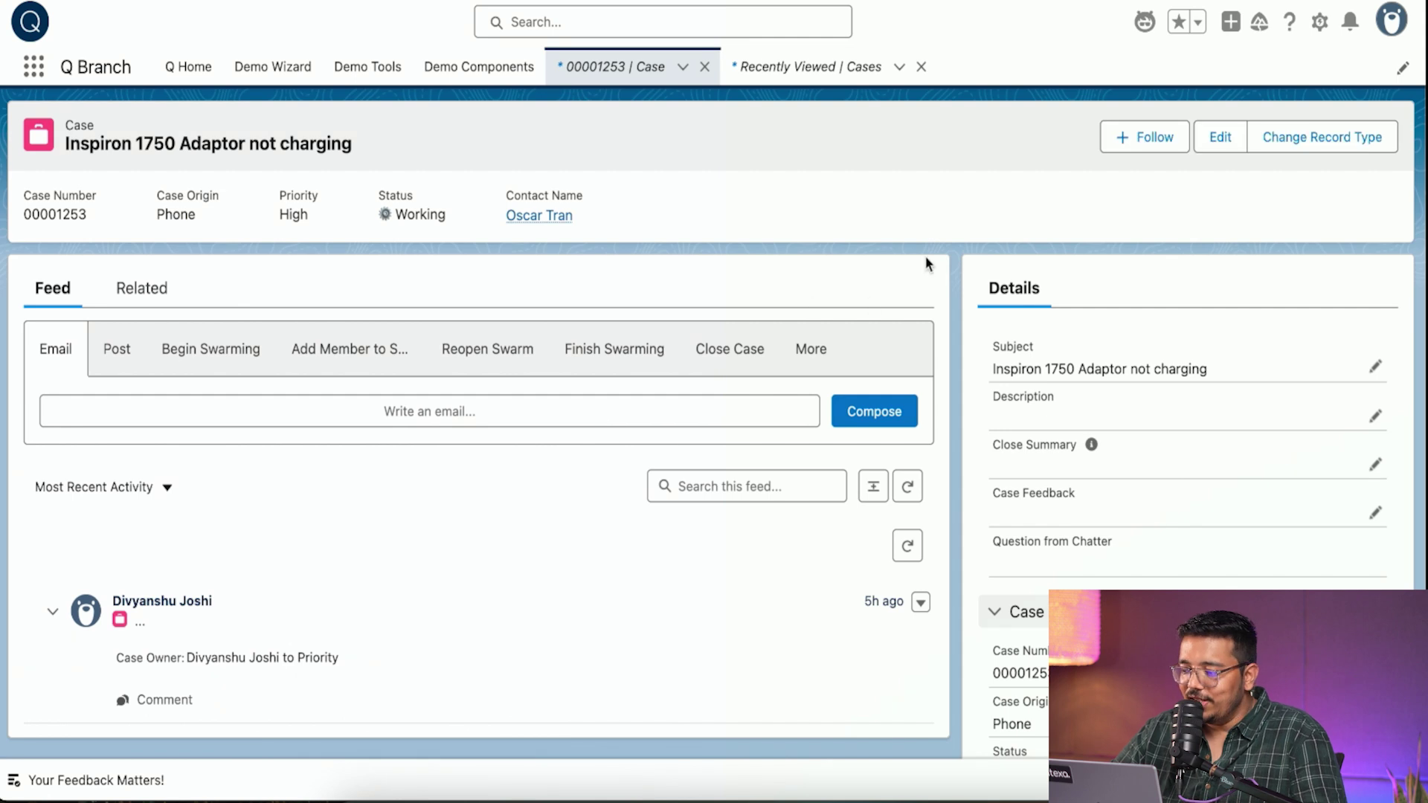
- Begin swarming case 00001253 in a new channel with the description 'Some description'
{"action": "left_click", "coordinate": [230, 347]}
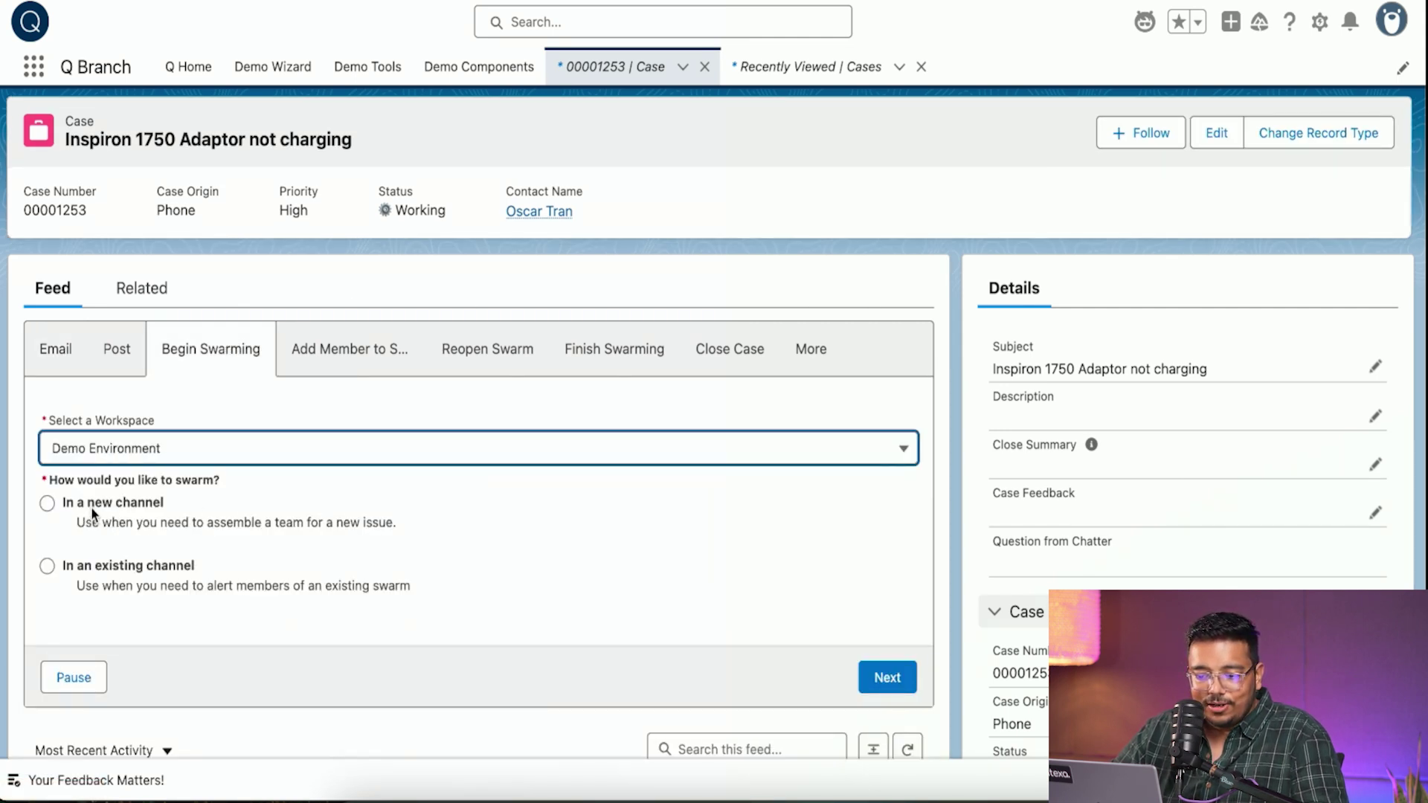
{"action": "left_click", "coordinate": [91, 507]}
{"action": "left_click", "coordinate": [886, 678]}
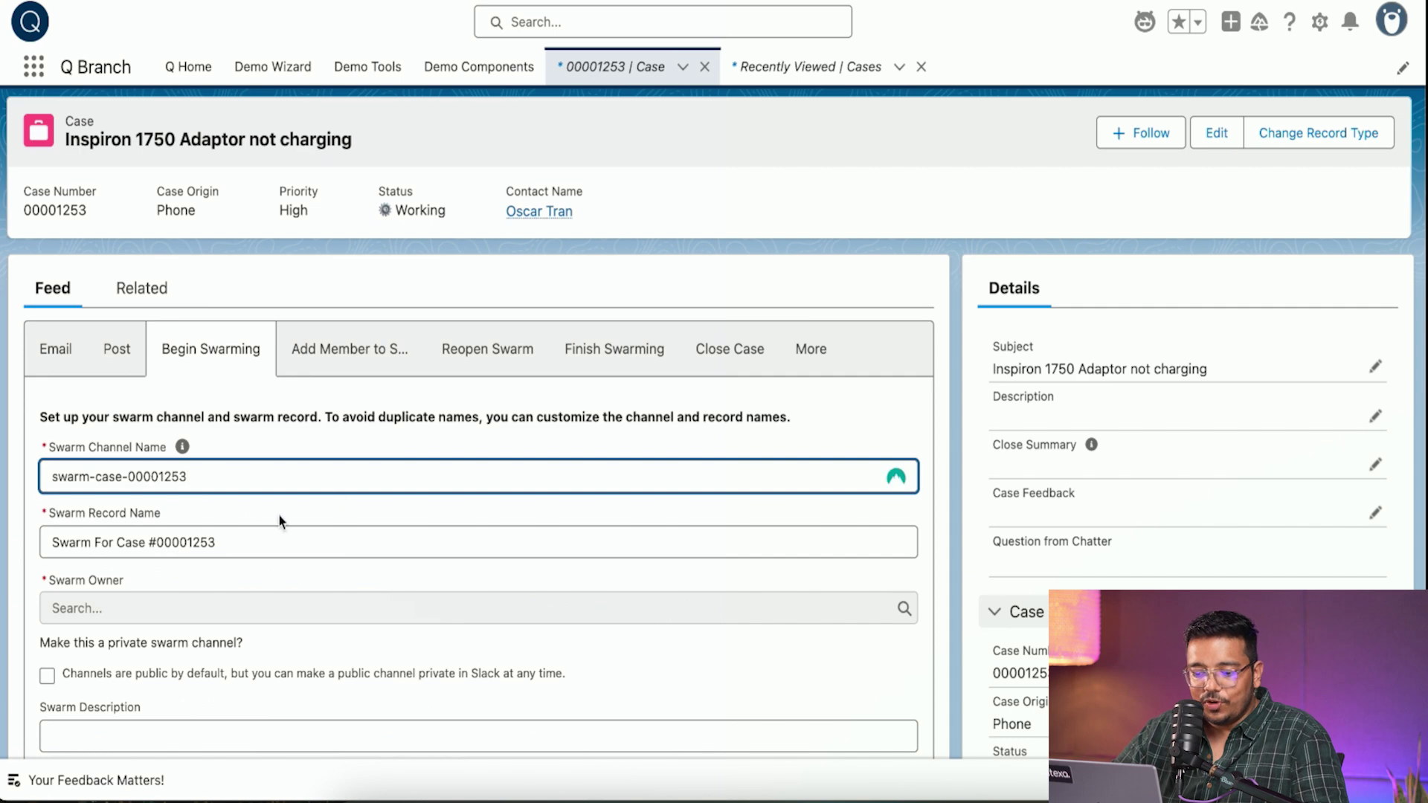
{"action": "scroll", "coordinate": [159, 583], "scroll_direction": "down", "scroll_amount": 3}
{"action": "left_click", "coordinate": [107, 477]}
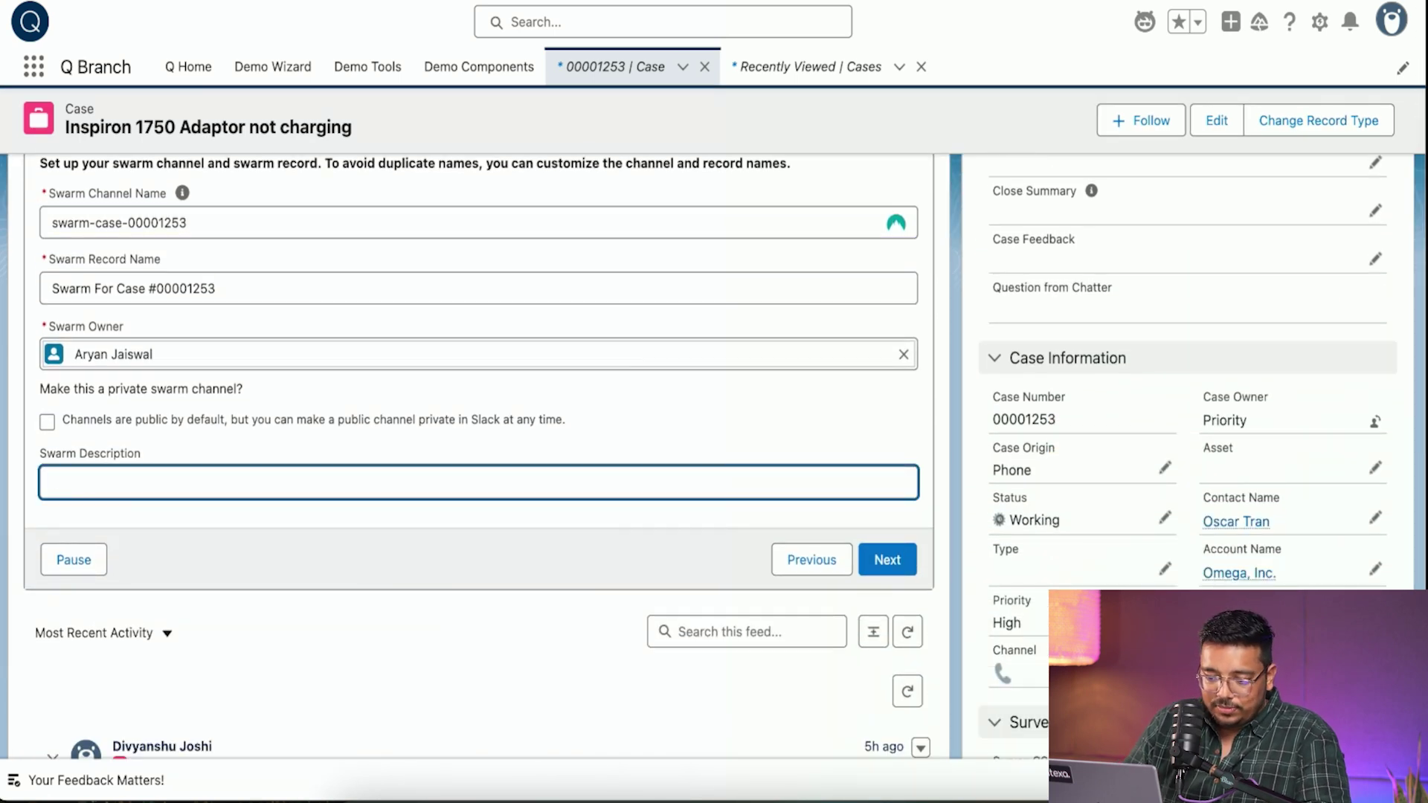
{"action": "type", "text": "Some descript"}
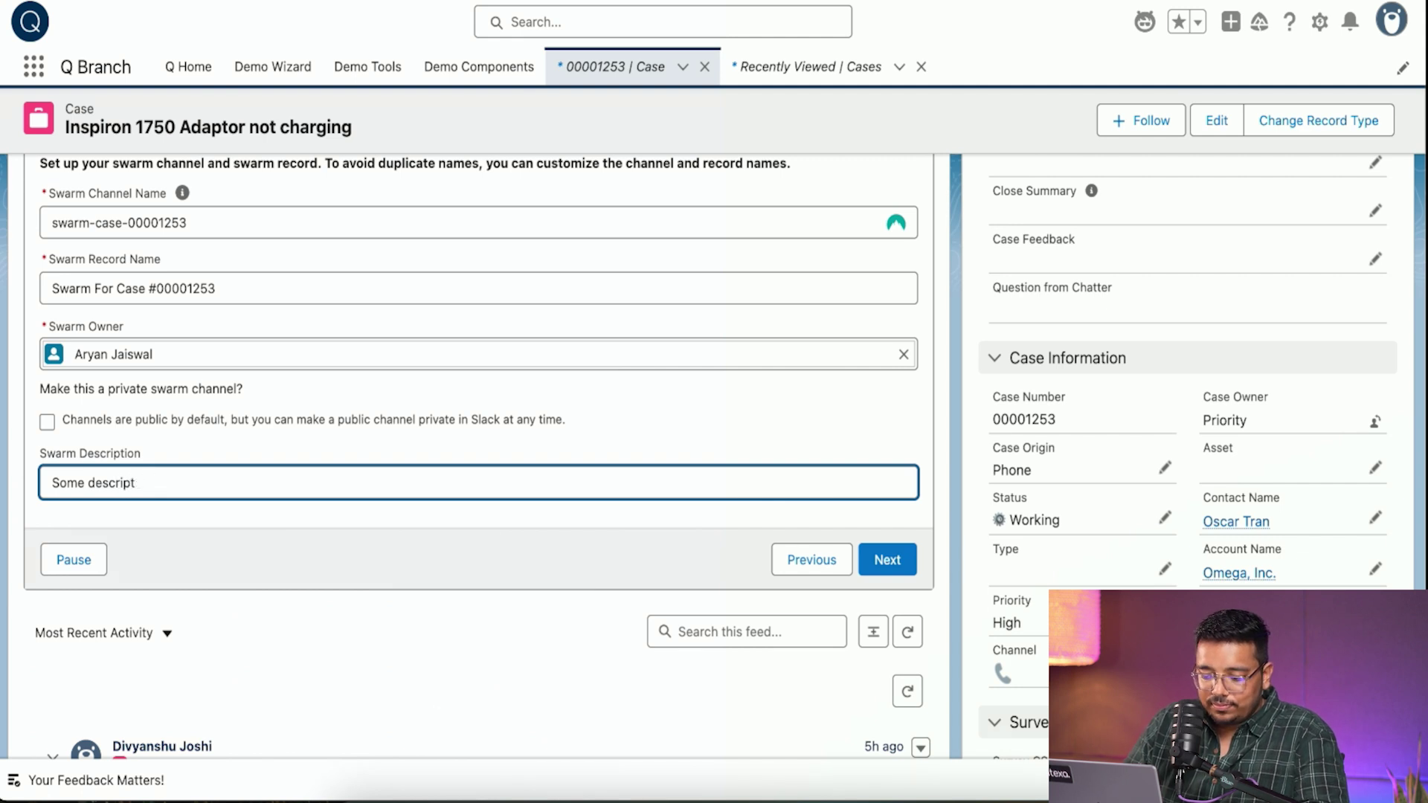
{"action": "type", "text": "ion"}
{"action": "left_click", "coordinate": [882, 559]}
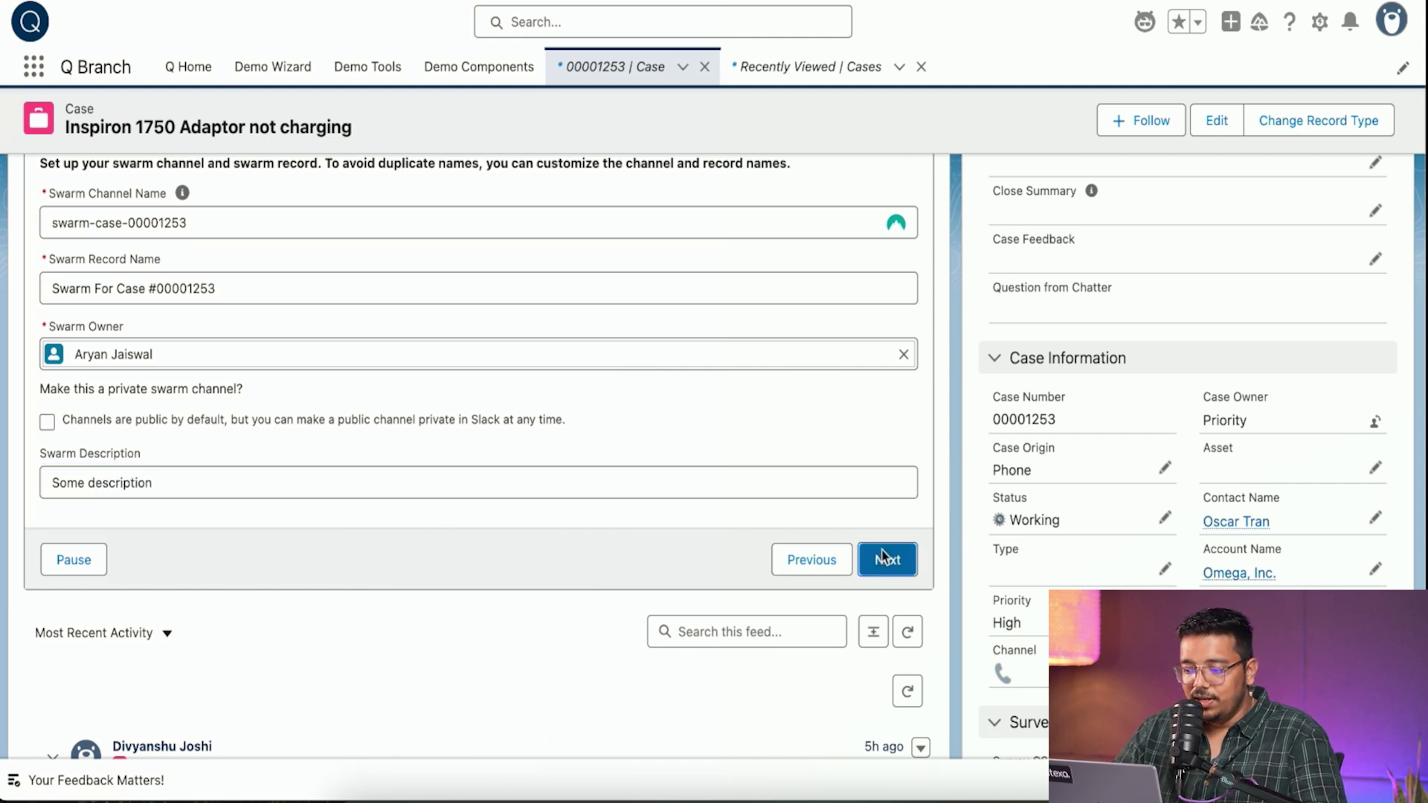
{"action": "scroll", "coordinate": [578, 366], "scroll_direction": "up", "scroll_amount": 3}
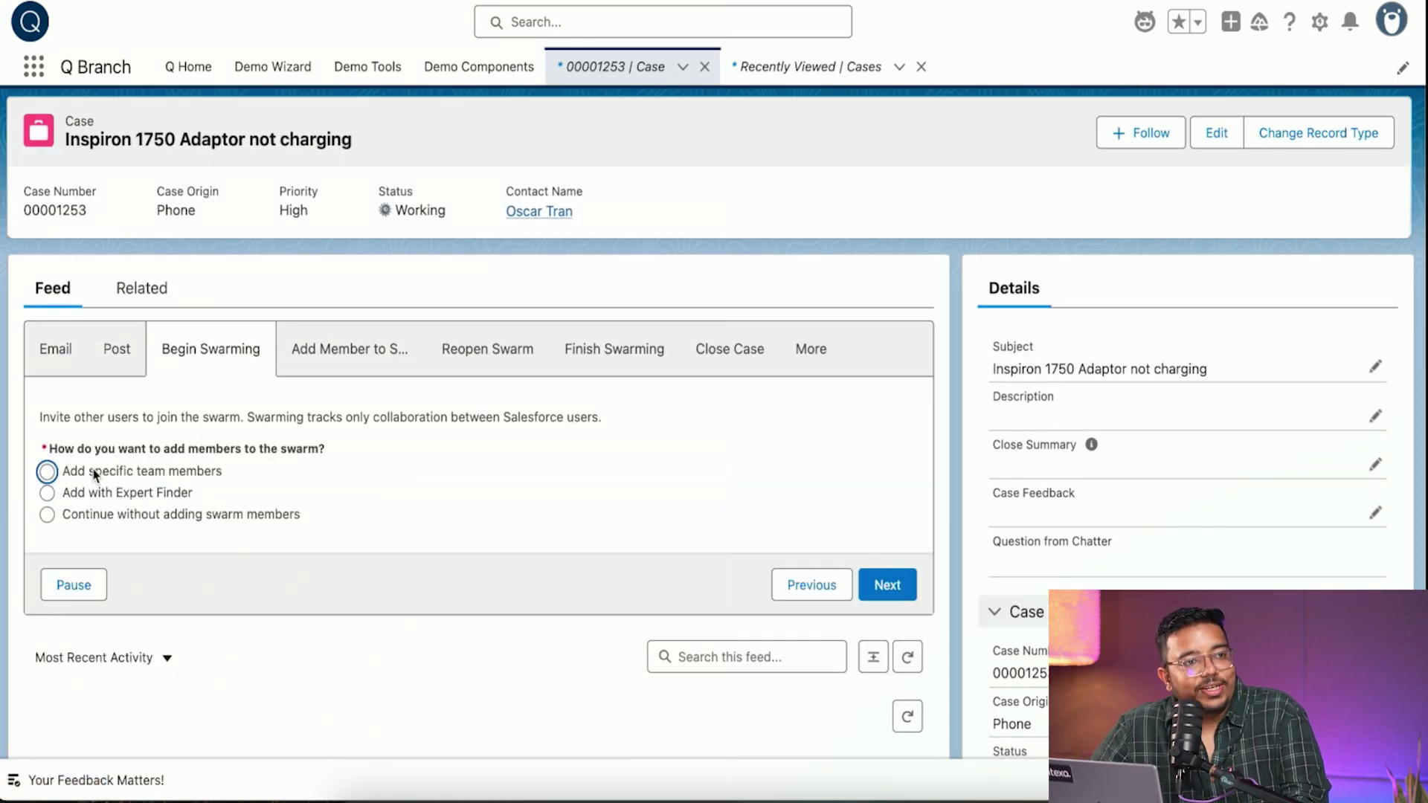
- Try the option to find swarm members by skills and search the needed skills
{"action": "left_click", "coordinate": [48, 474]}
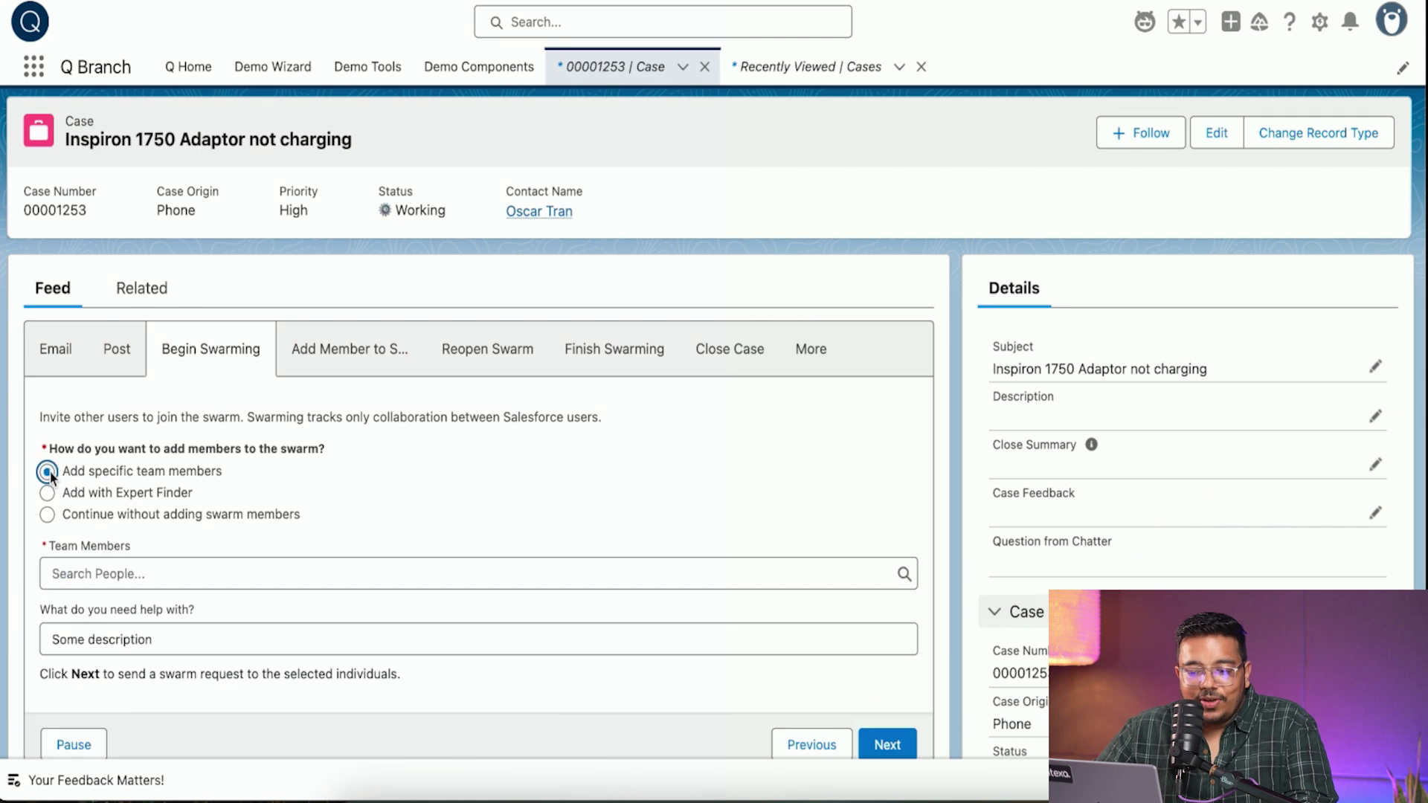
{"action": "left_click", "coordinate": [49, 492]}
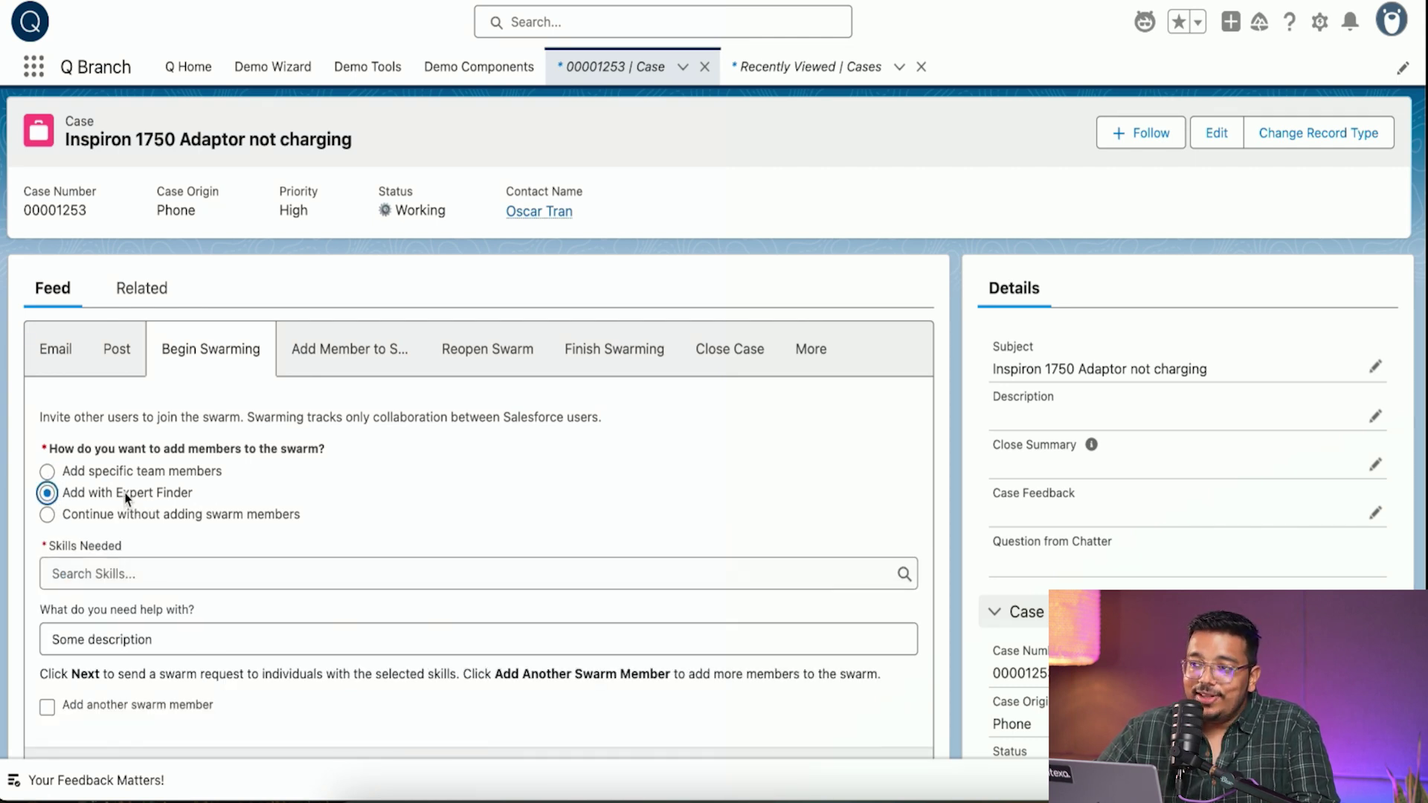
{"action": "left_click", "coordinate": [193, 566]}
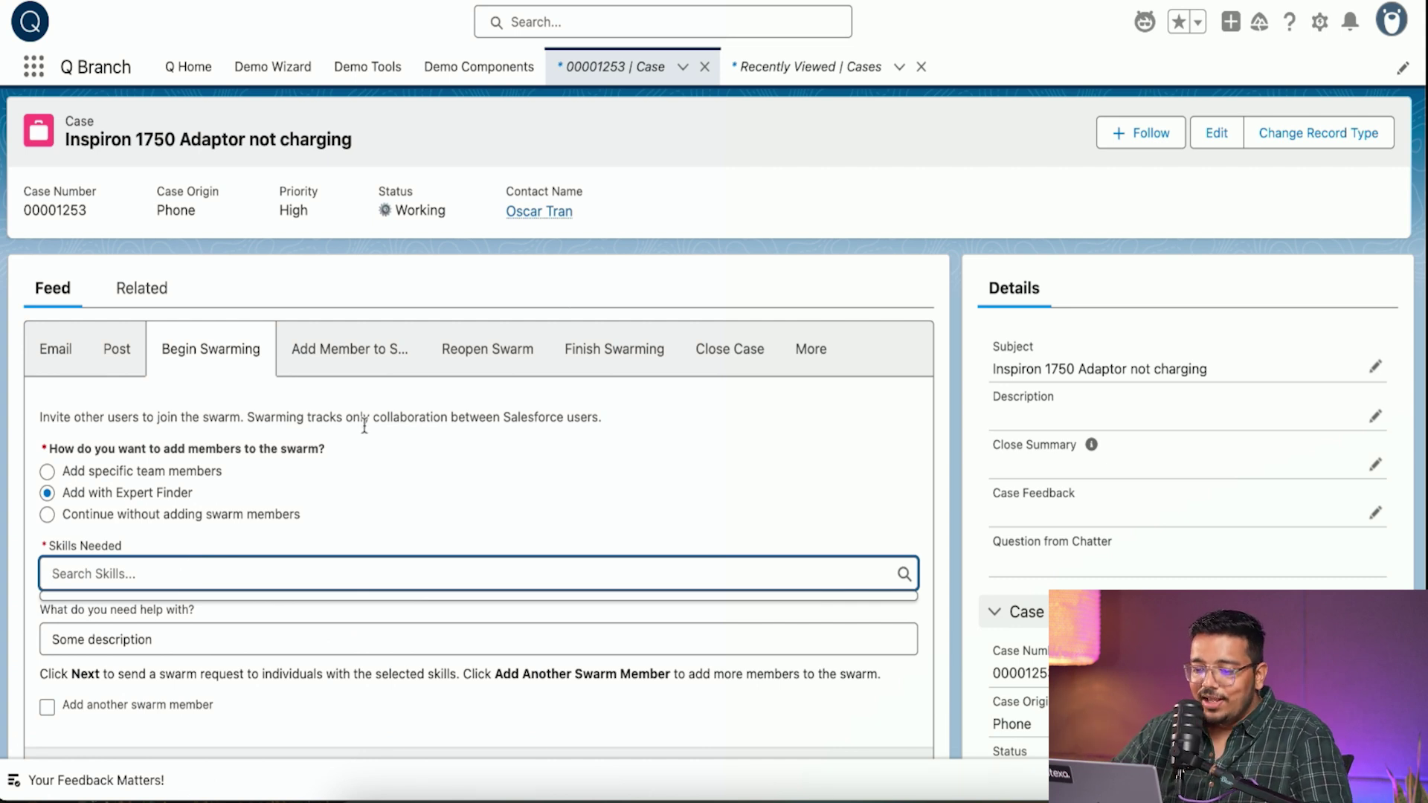
{"action": "scroll", "coordinate": [372, 558], "scroll_direction": "down", "scroll_amount": 3}
- Add a suggested colleague as a team member, finish the swarm, and open its channel
{"action": "left_click", "coordinate": [90, 253]}
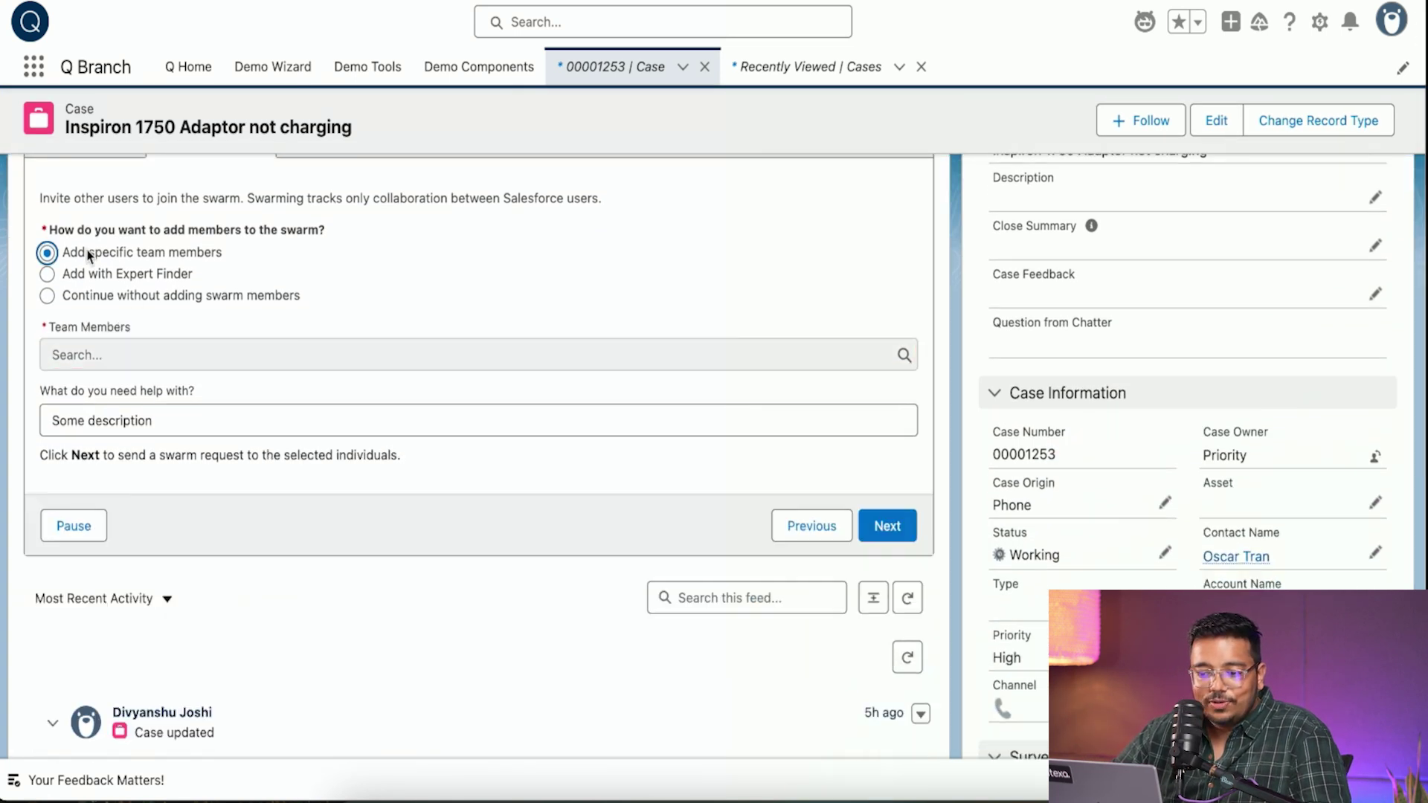
{"action": "left_click", "coordinate": [194, 358]}
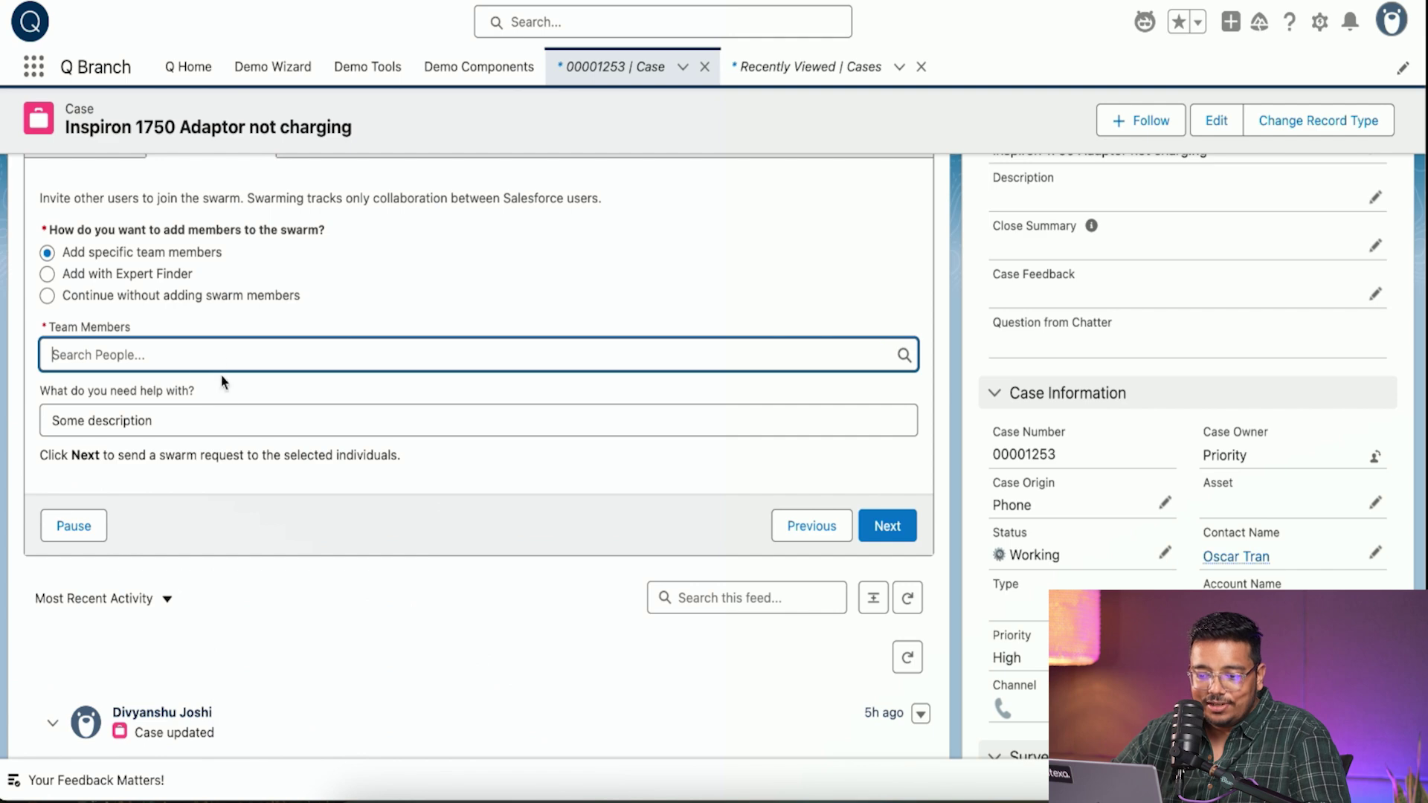
{"action": "left_click", "coordinate": [198, 431]}
{"action": "left_click", "coordinate": [885, 565]}
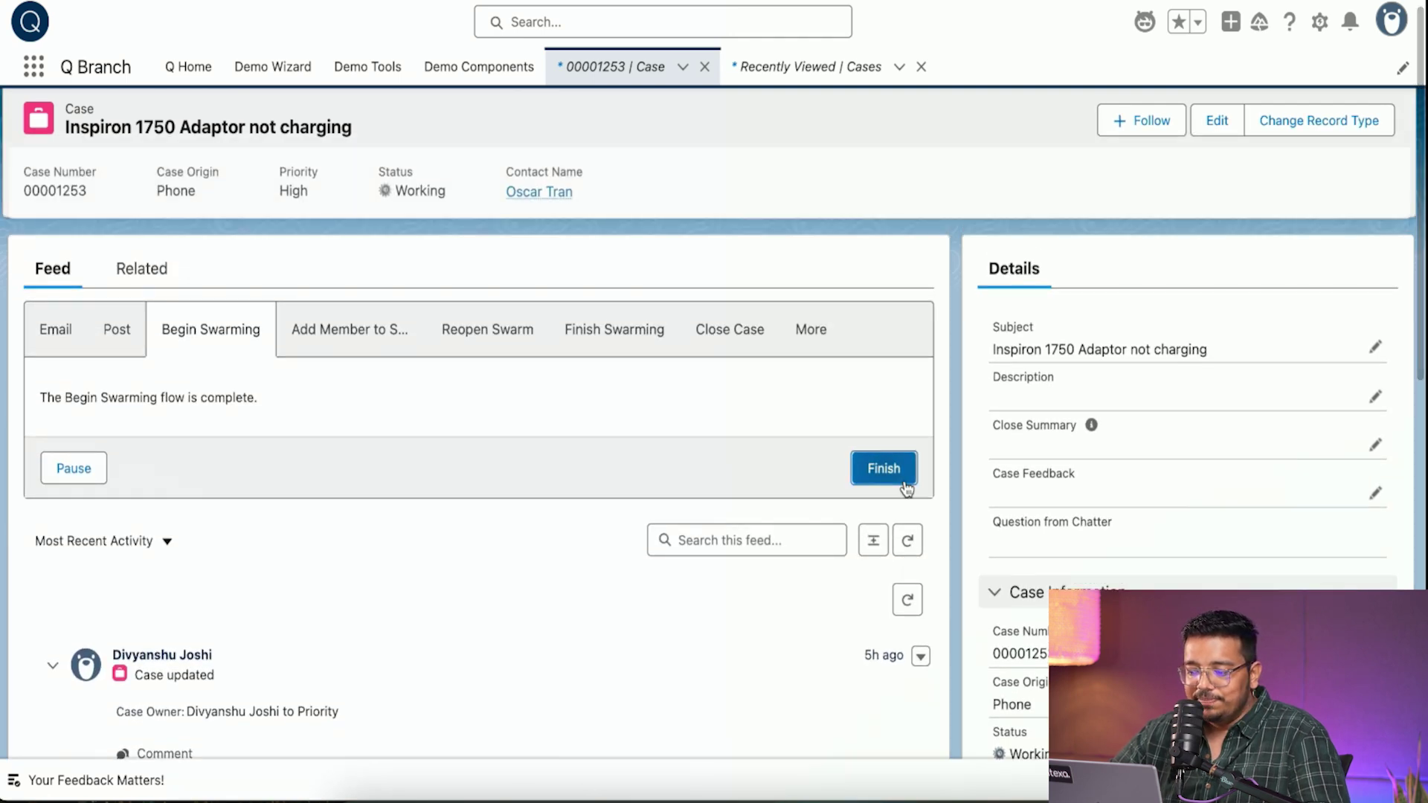
{"action": "left_click", "coordinate": [883, 469]}
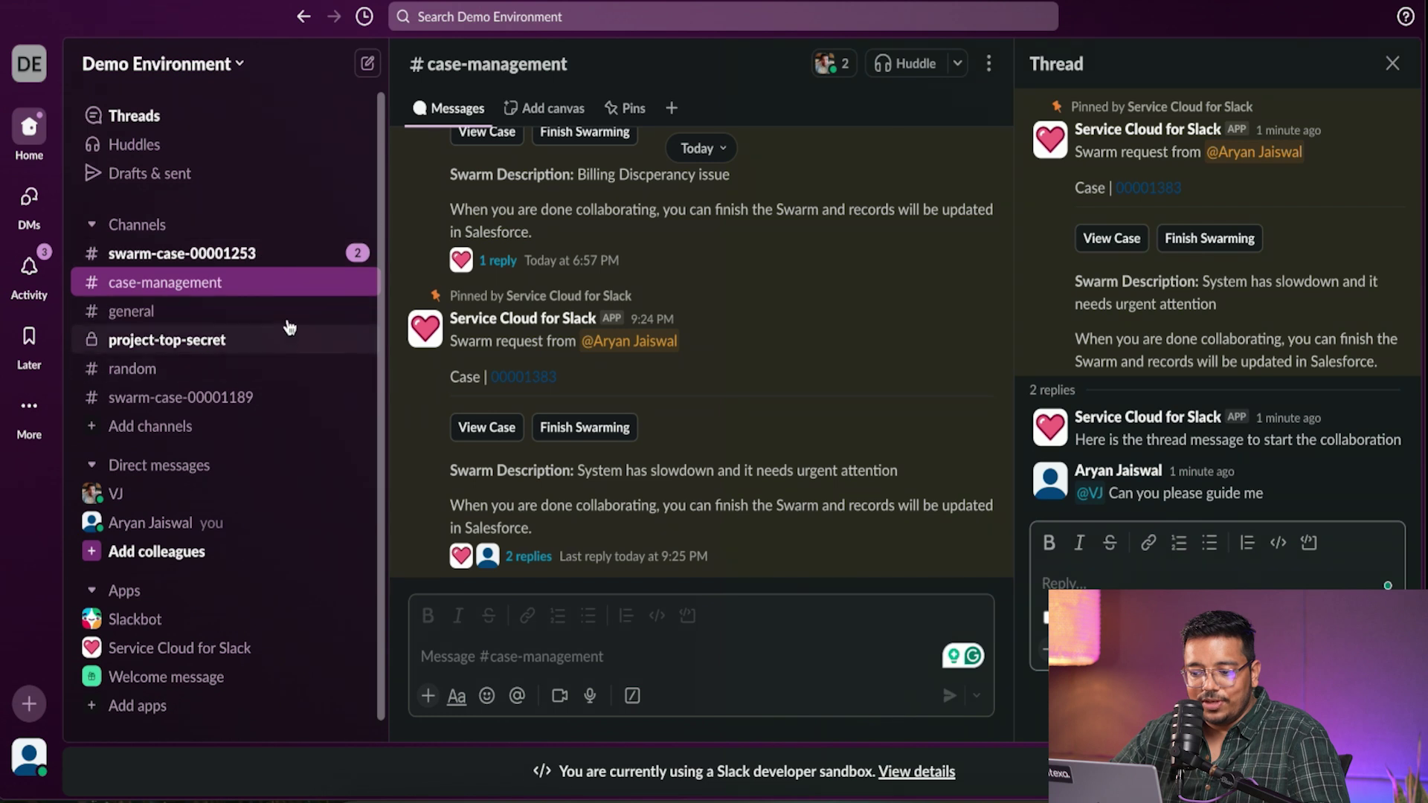
{"action": "left_click", "coordinate": [253, 253]}
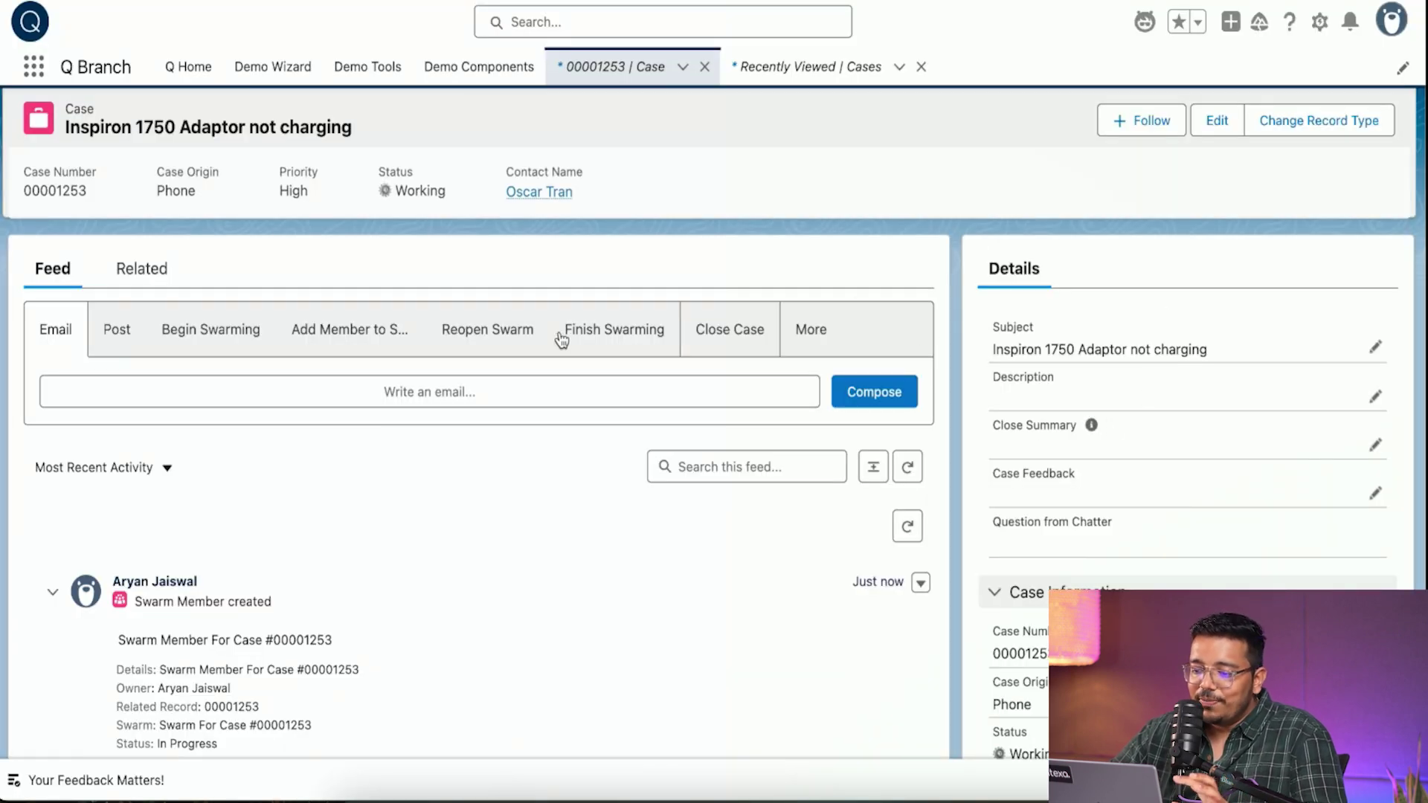
- Look through the Begin Swarming, Add Members and reopen-swarm forms, then go to Finish Swarming
{"action": "left_click", "coordinate": [245, 349]}
{"action": "left_click", "coordinate": [389, 351]}
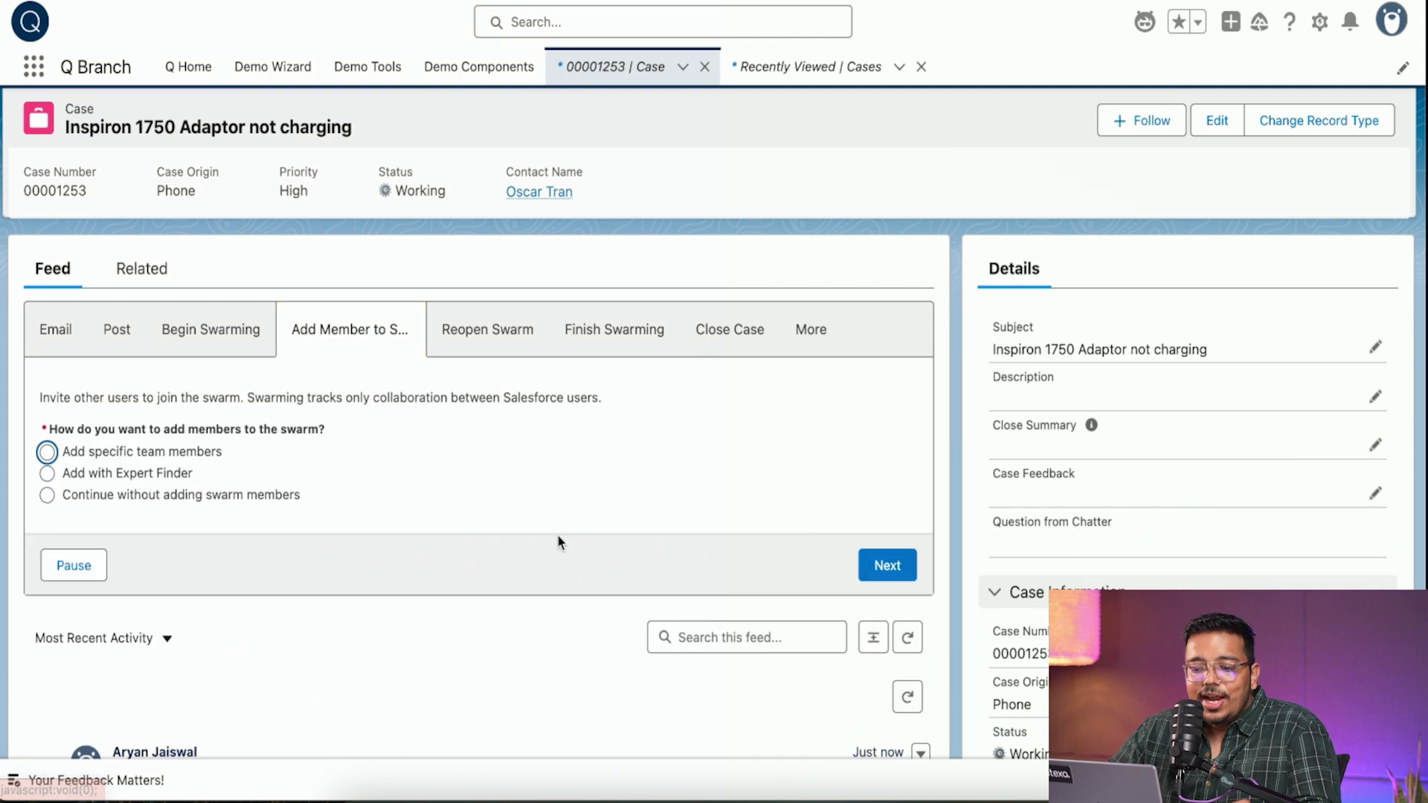
{"action": "left_click", "coordinate": [519, 327]}
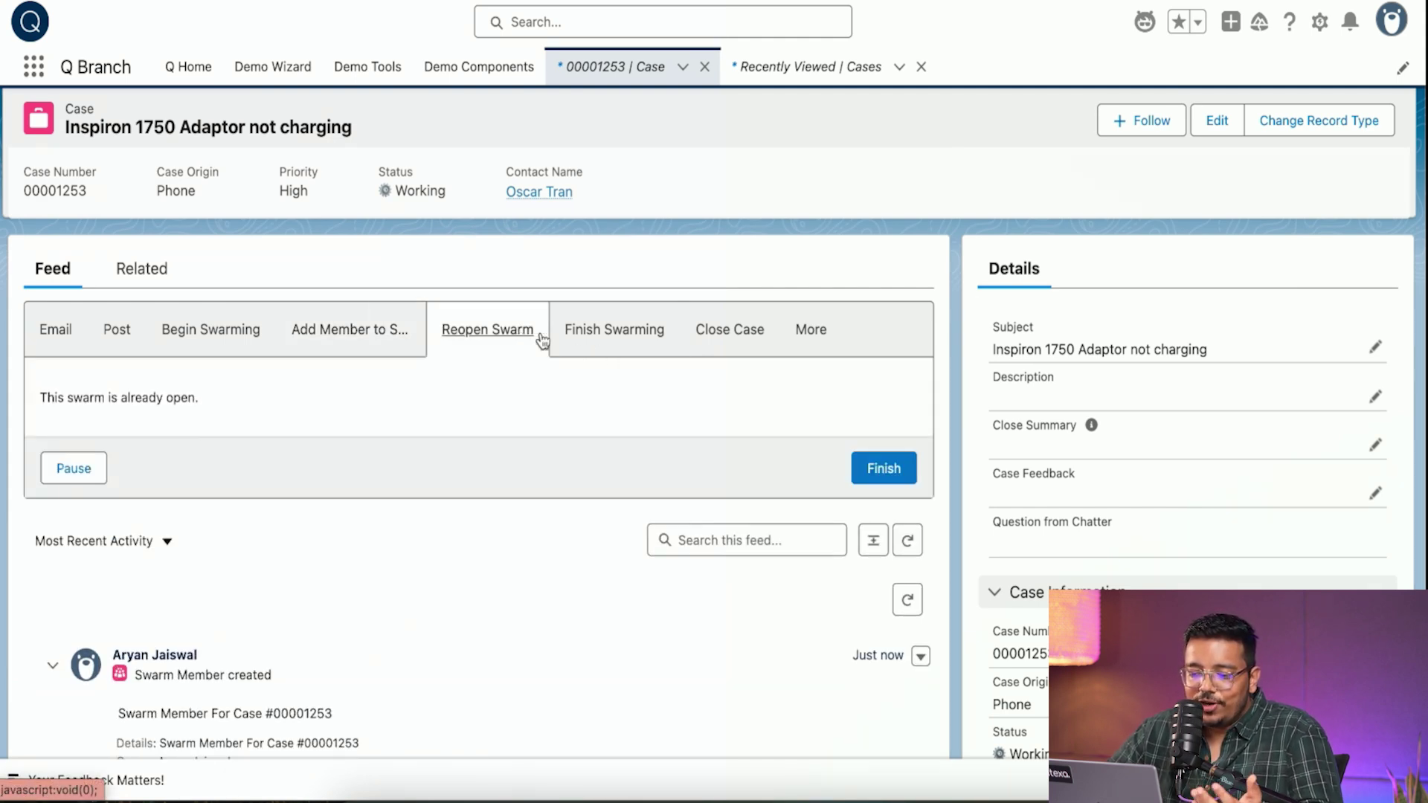
{"action": "left_click", "coordinate": [596, 340]}
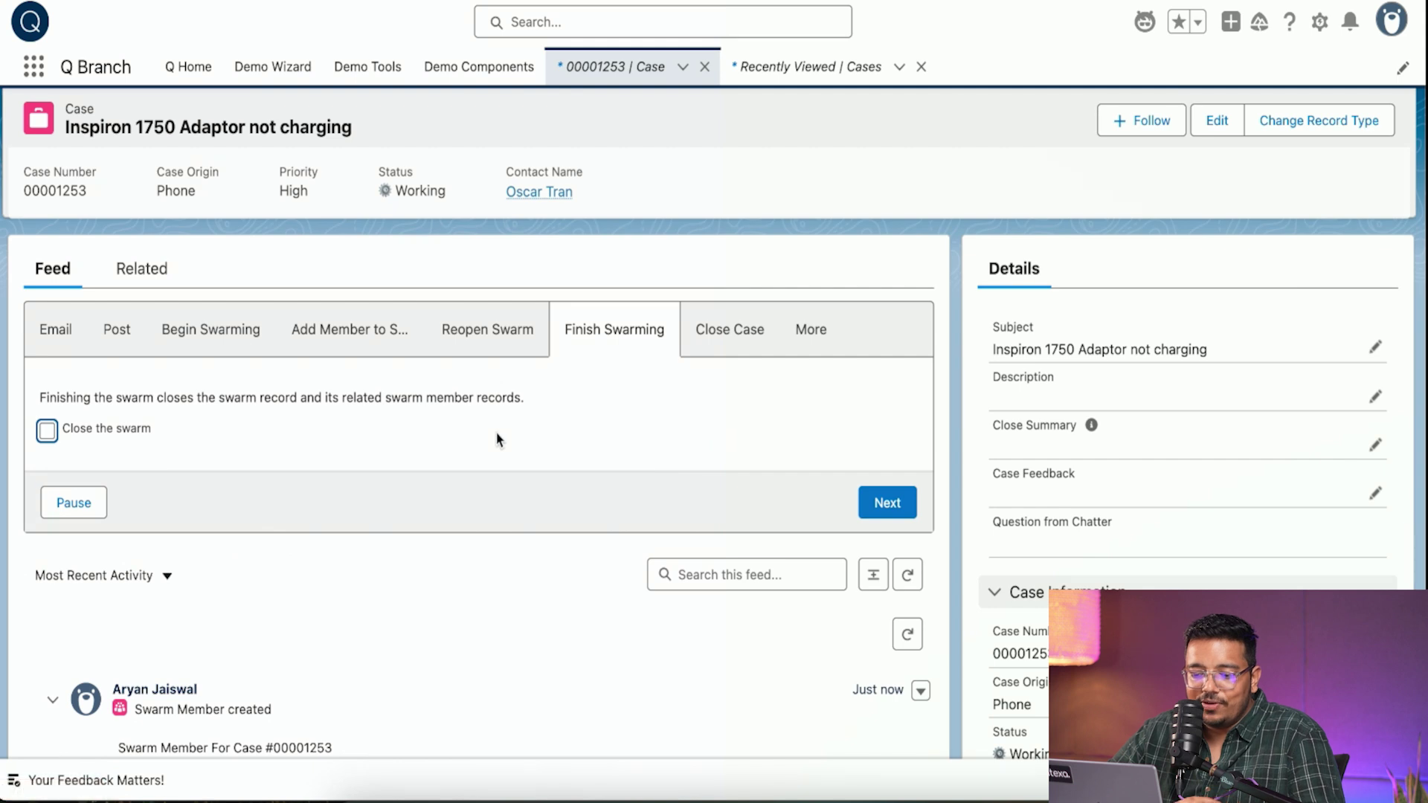
- Choose Close the swarm for case 00001253 and complete the closing
{"action": "left_click", "coordinate": [110, 435]}
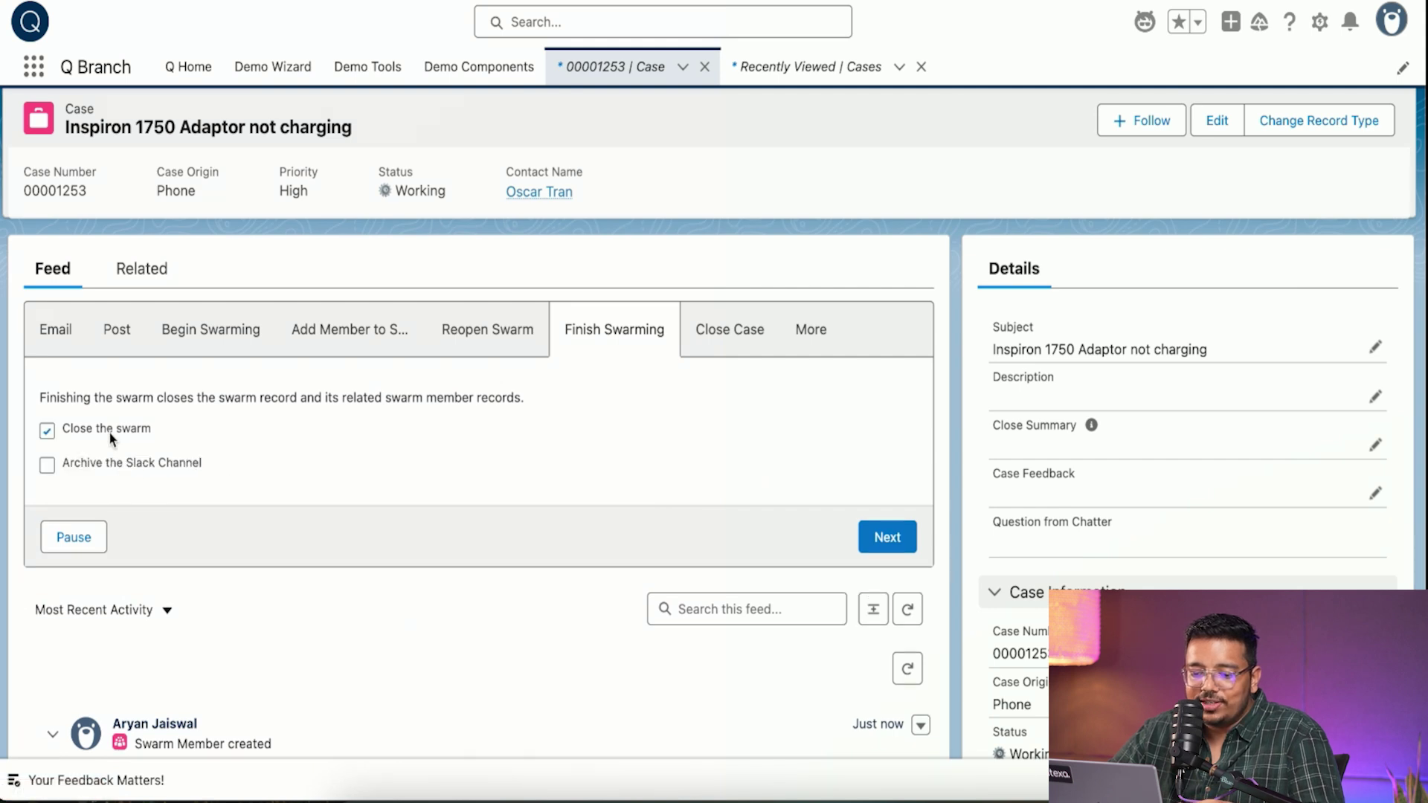
{"action": "double_click", "coordinate": [165, 463]}
{"action": "left_click", "coordinate": [887, 537]}
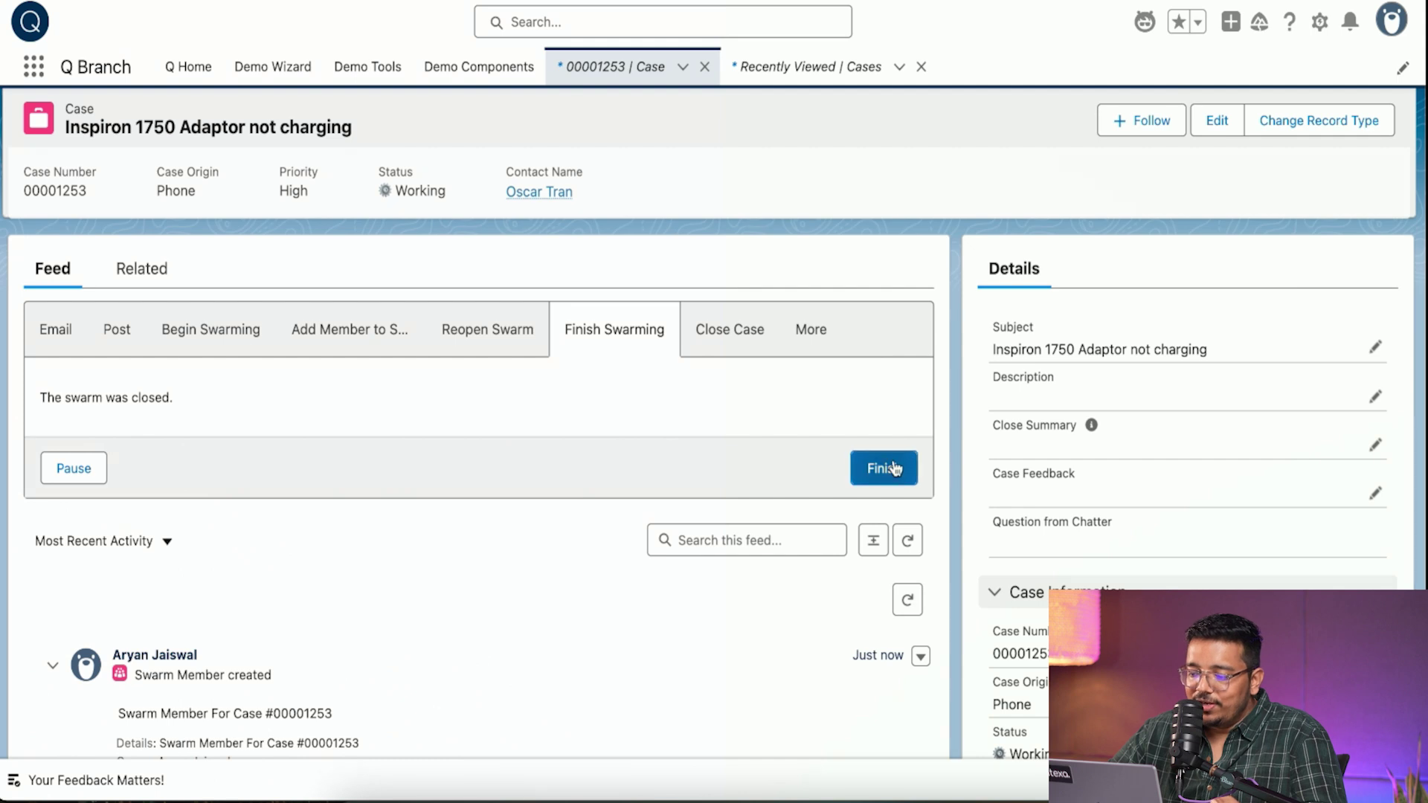
{"action": "left_click", "coordinate": [893, 469]}
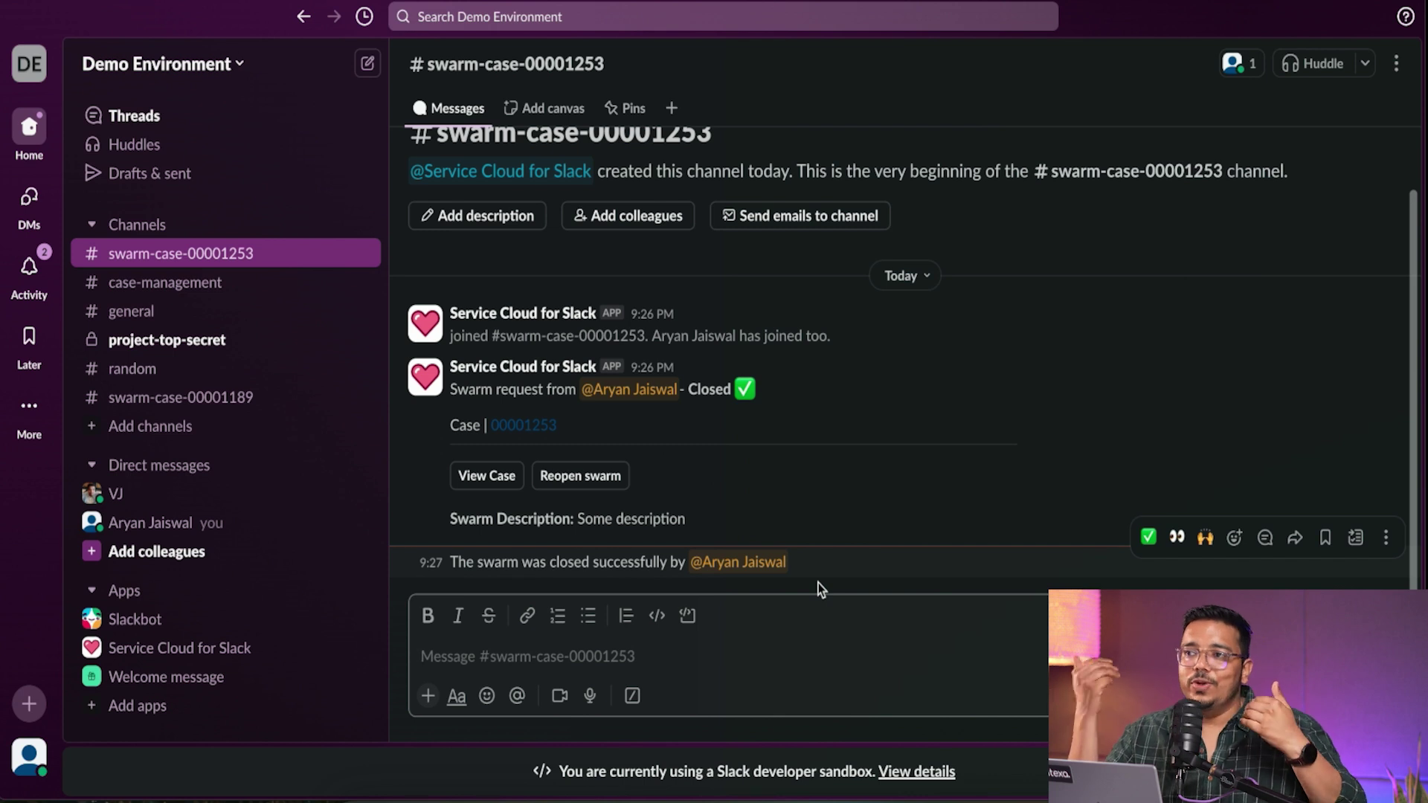
- In #random, select the text of the API Integration Issue swarm request message
{"action": "left_click", "coordinate": [185, 370]}
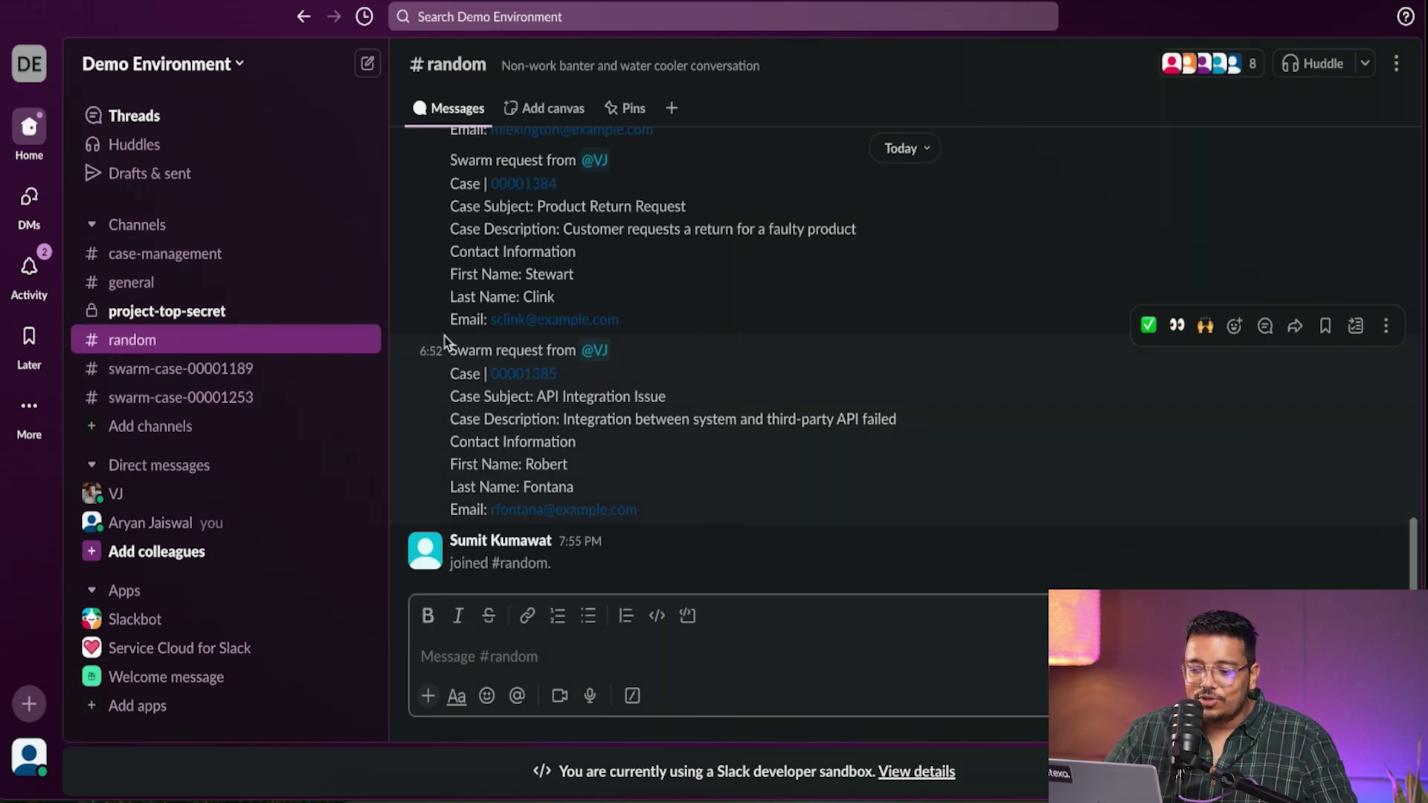
{"action": "left_click_drag", "start_coordinate": [450, 347], "coordinate": [644, 510]}
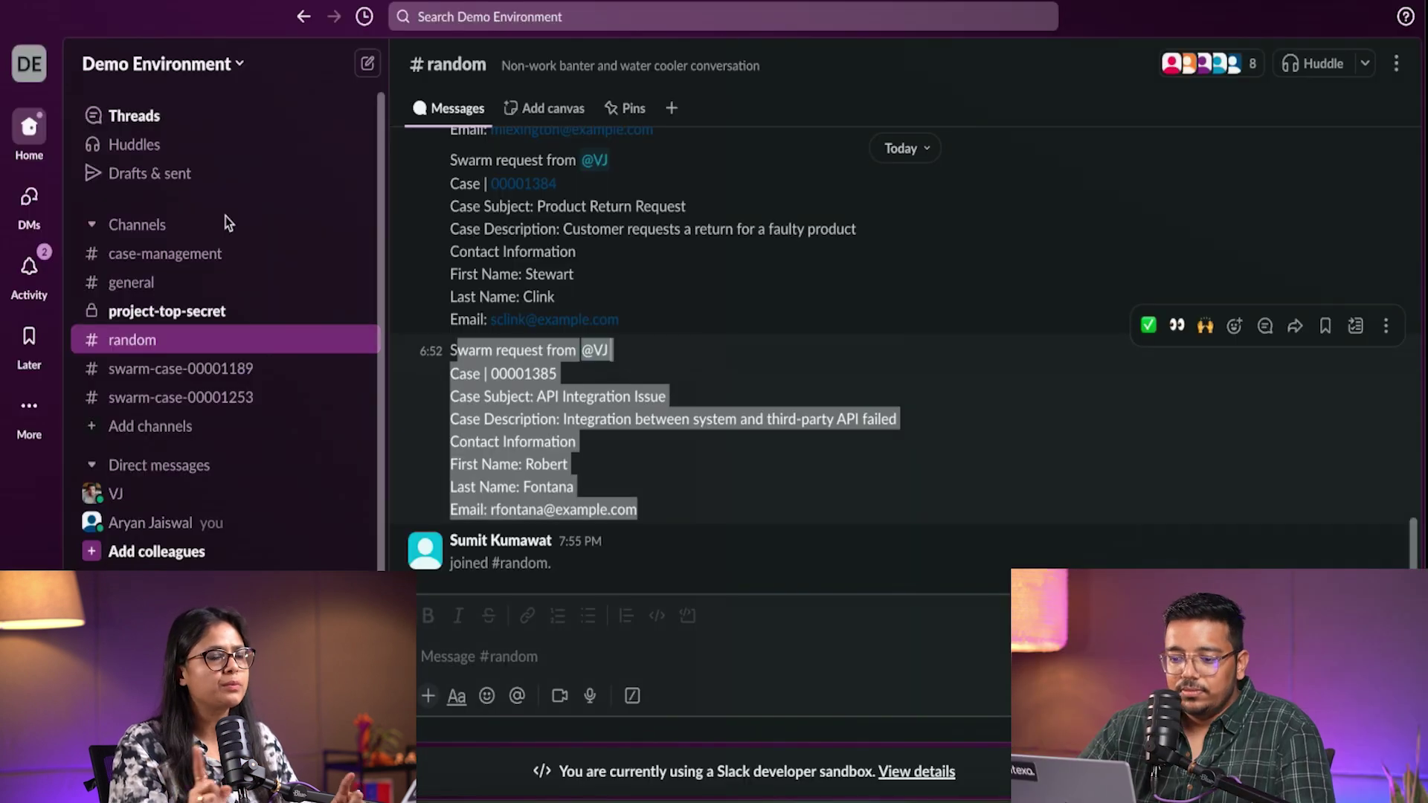
- Return to the #case-management channel with the case 00001383 swarm thread
{"action": "left_click", "coordinate": [167, 255]}
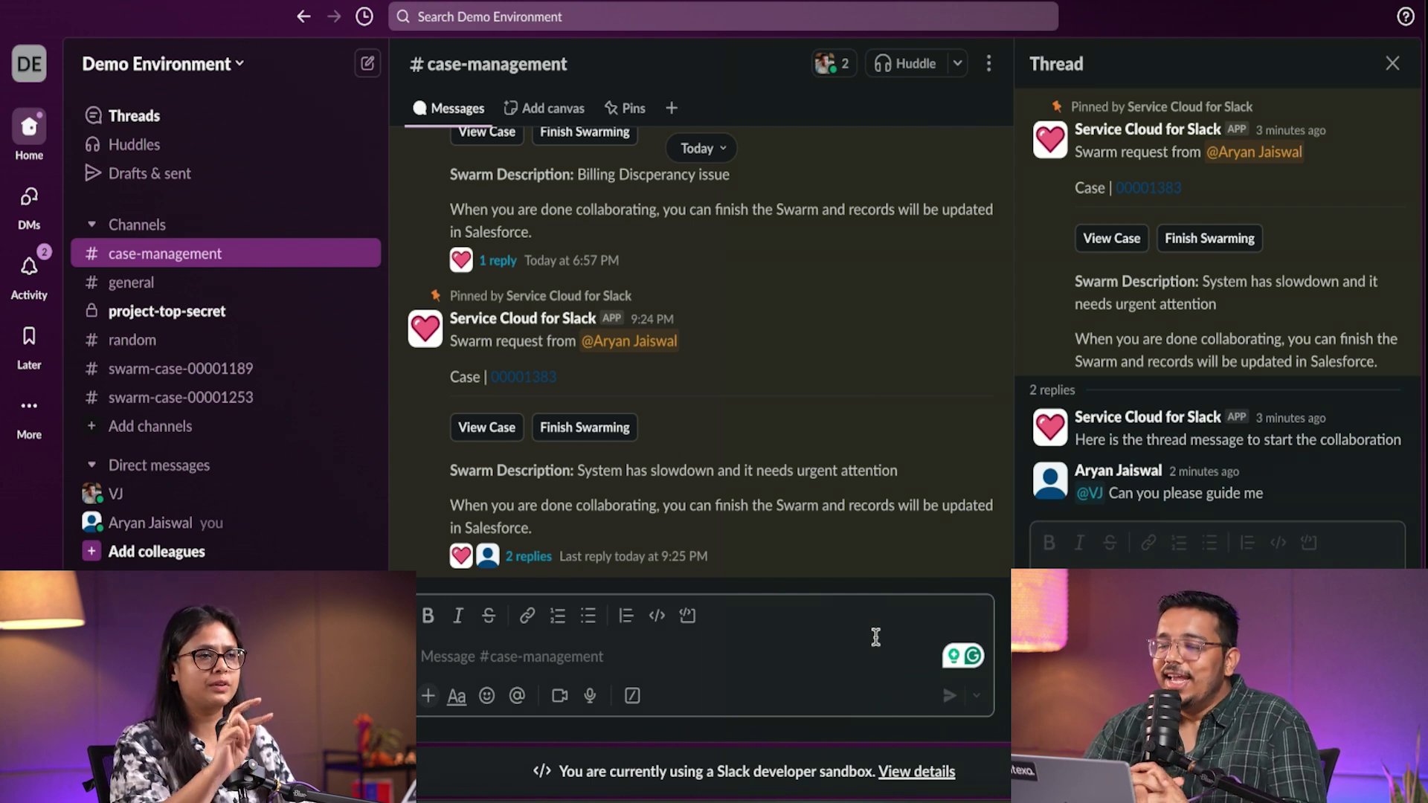
{"action": "left_click", "coordinate": [1190, 580]}
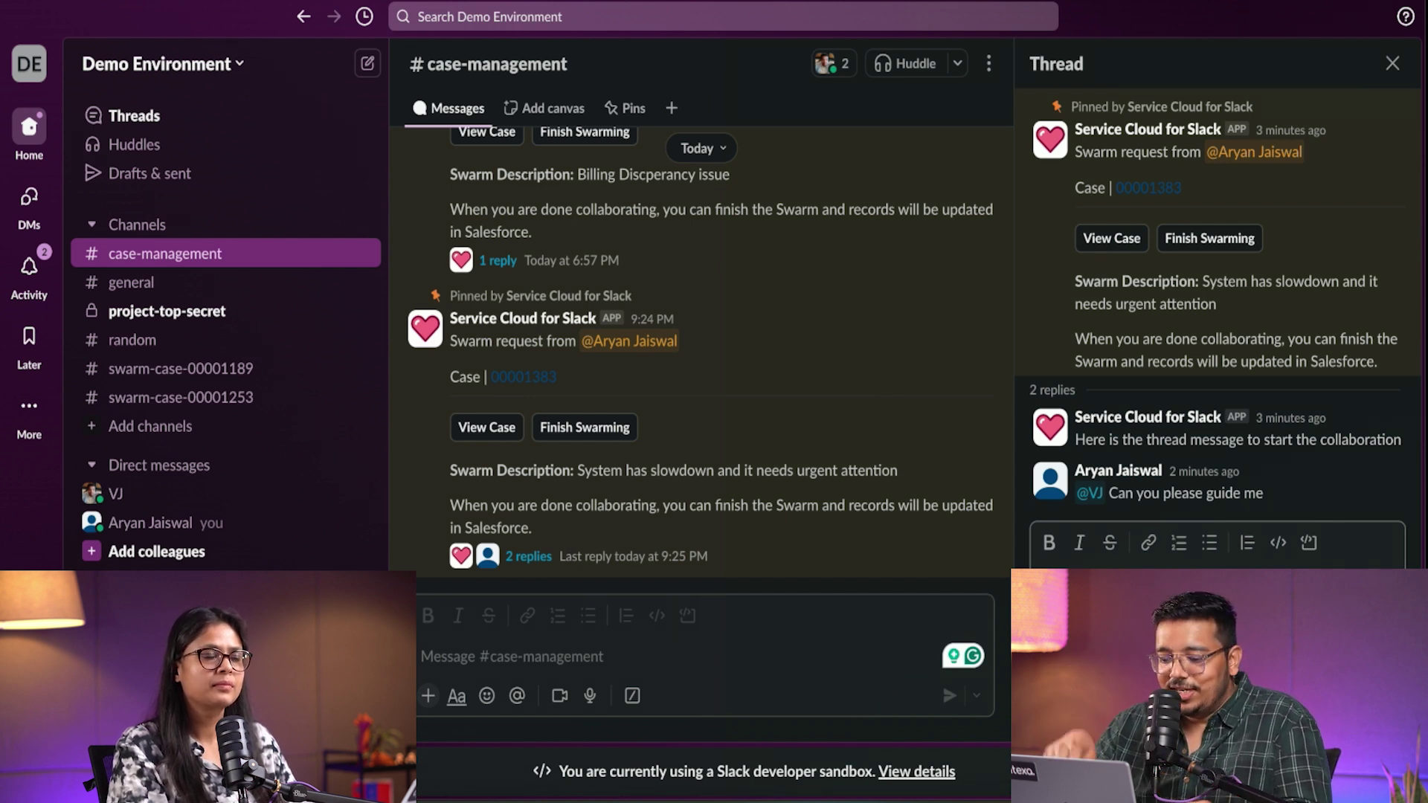
{"action": "type", "text": "@a"}
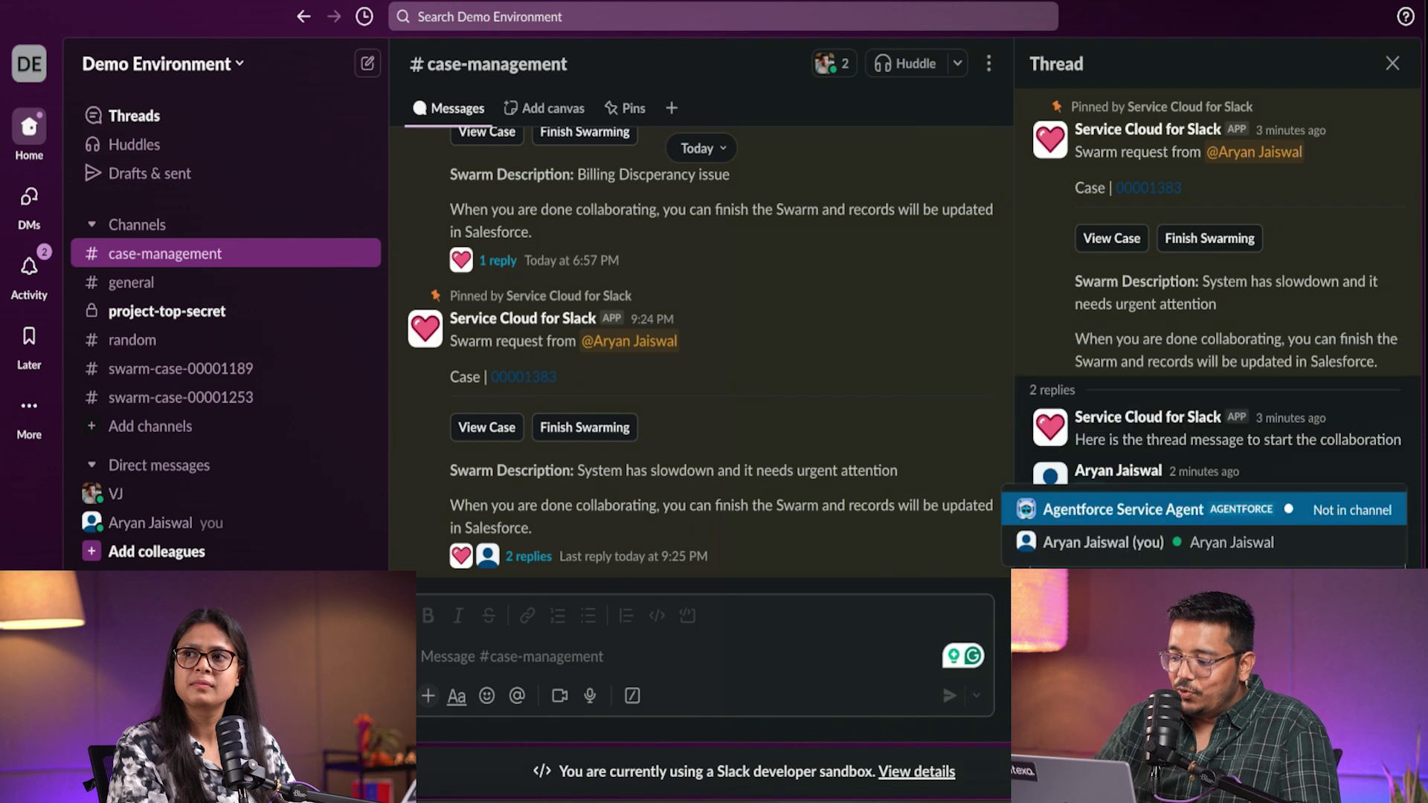
{"action": "key", "text": "Return"}
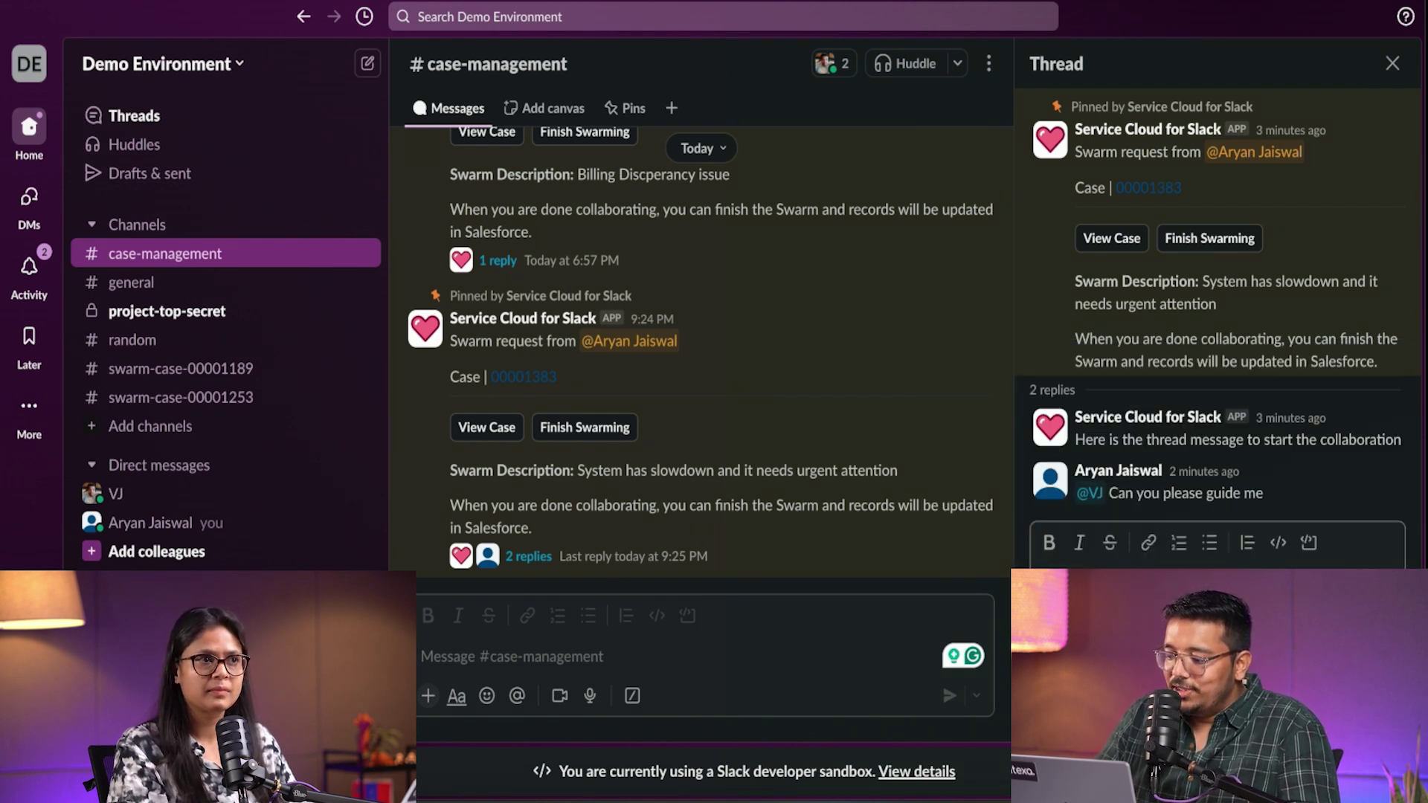
{"action": "type", "text": "edg"}
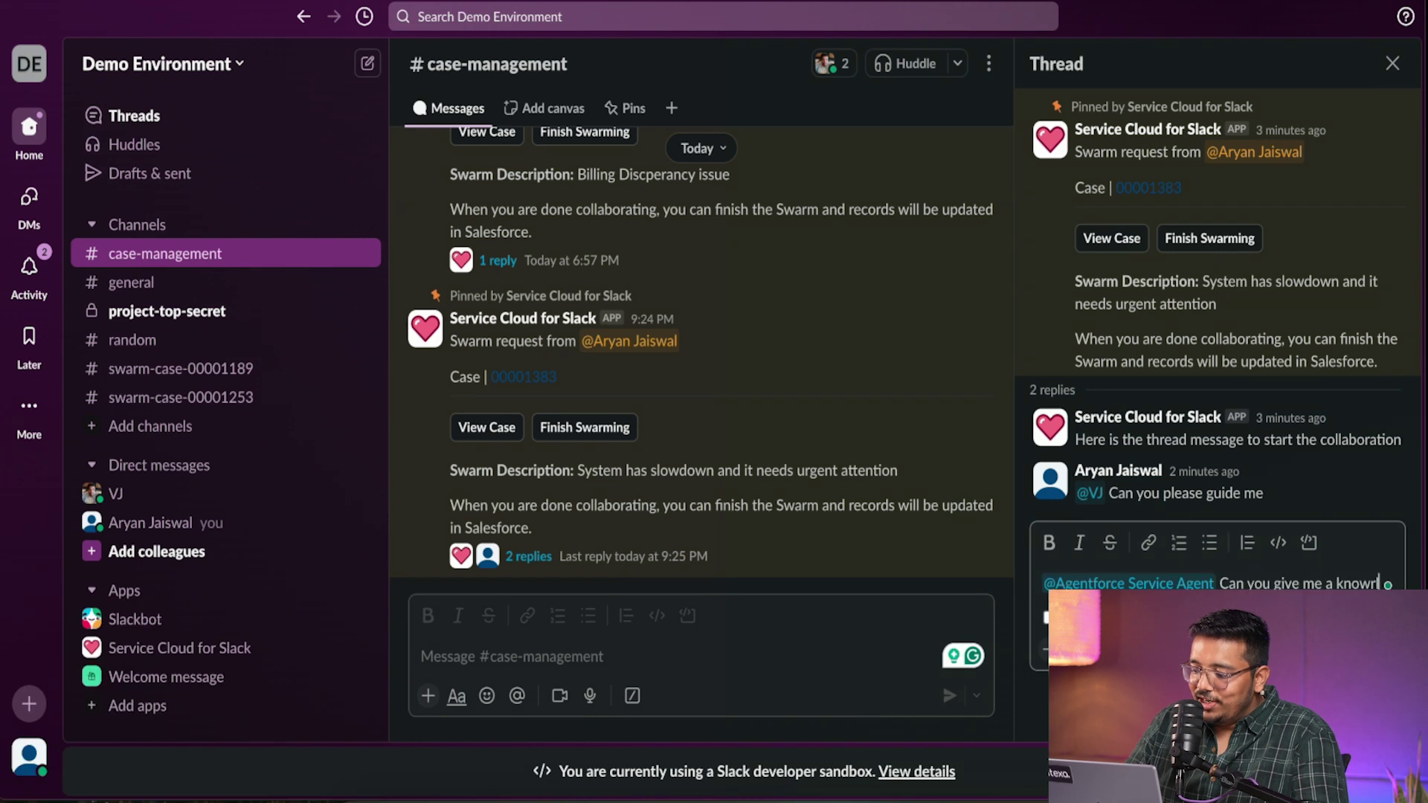
{"action": "type", "text": "e f"}
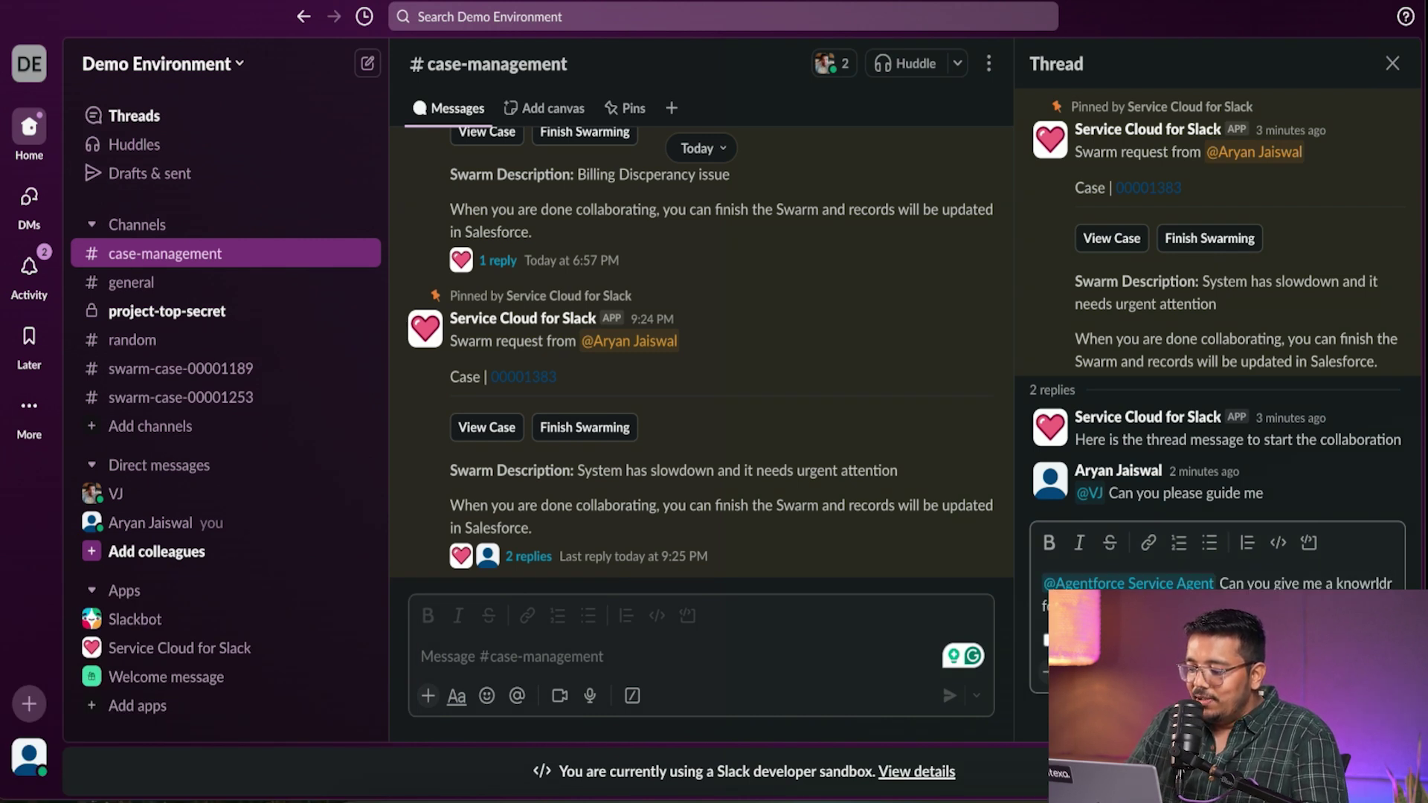
{"action": "type", "text": "or this that can be helpgul"}
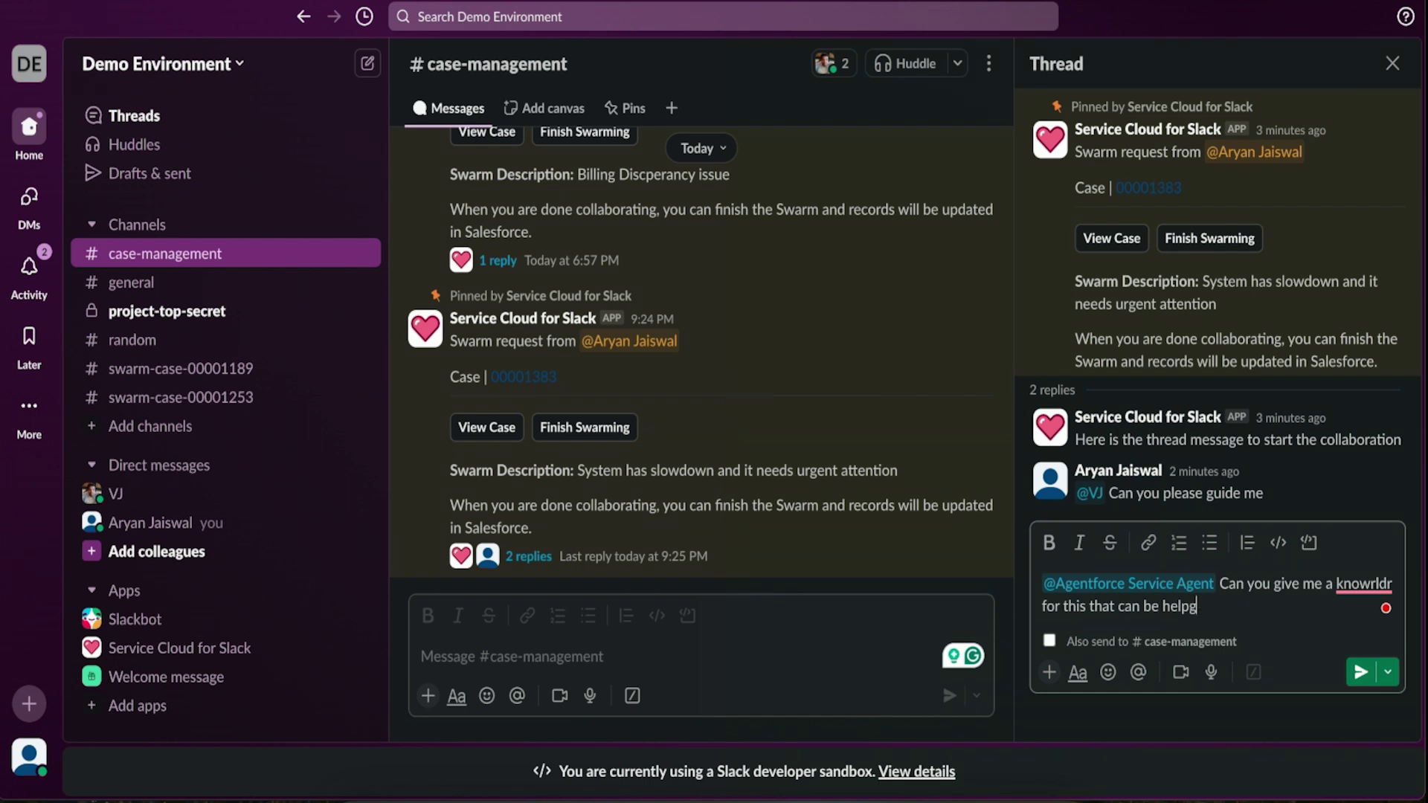